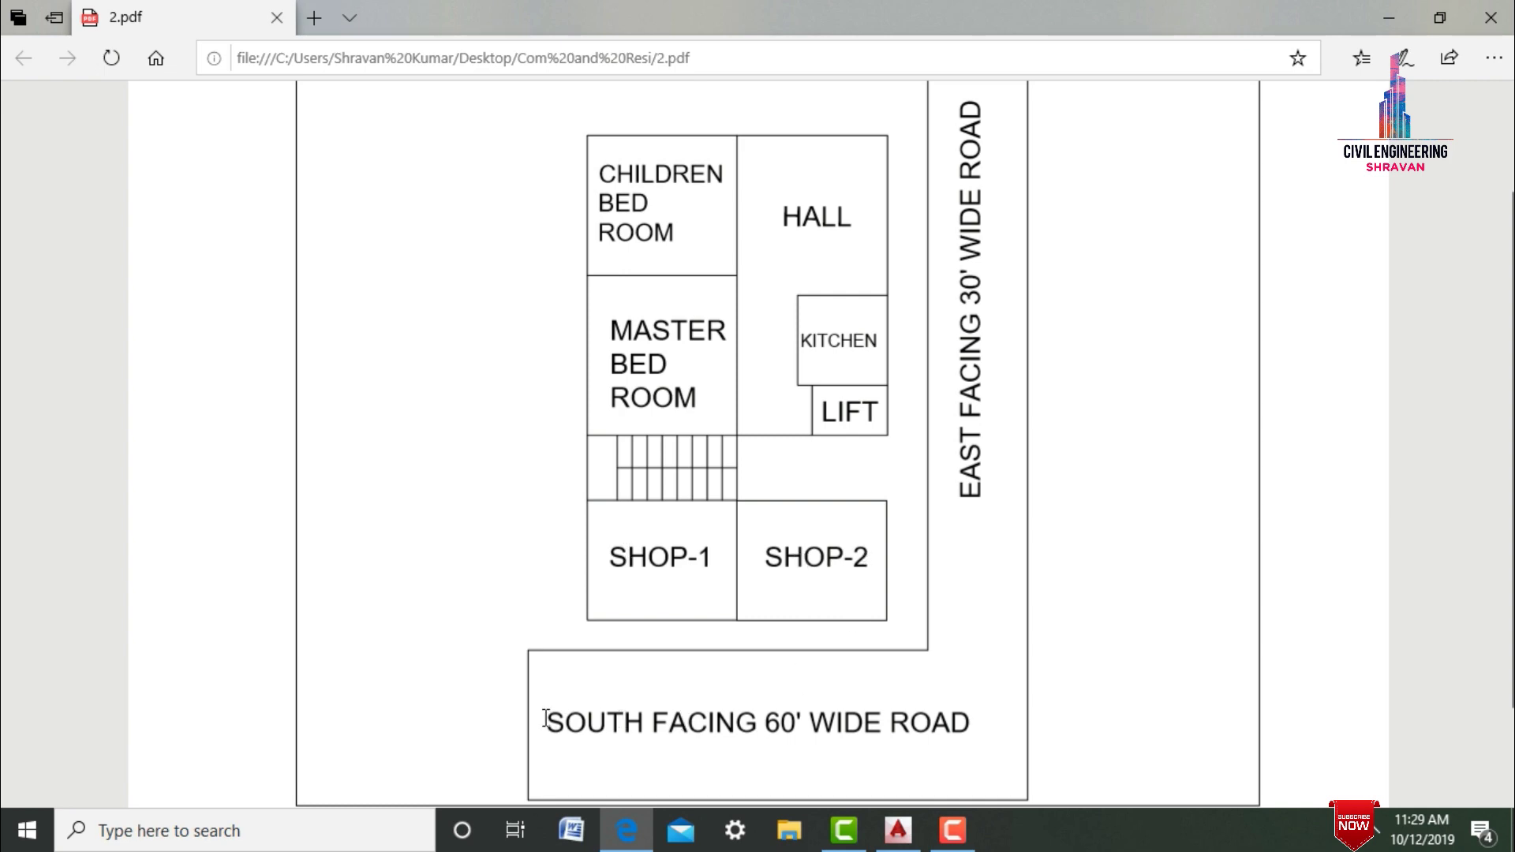
Examine the building layout and the south-facing road label in the plan PDF, then minimize the document
drag(544, 720, 927, 715)
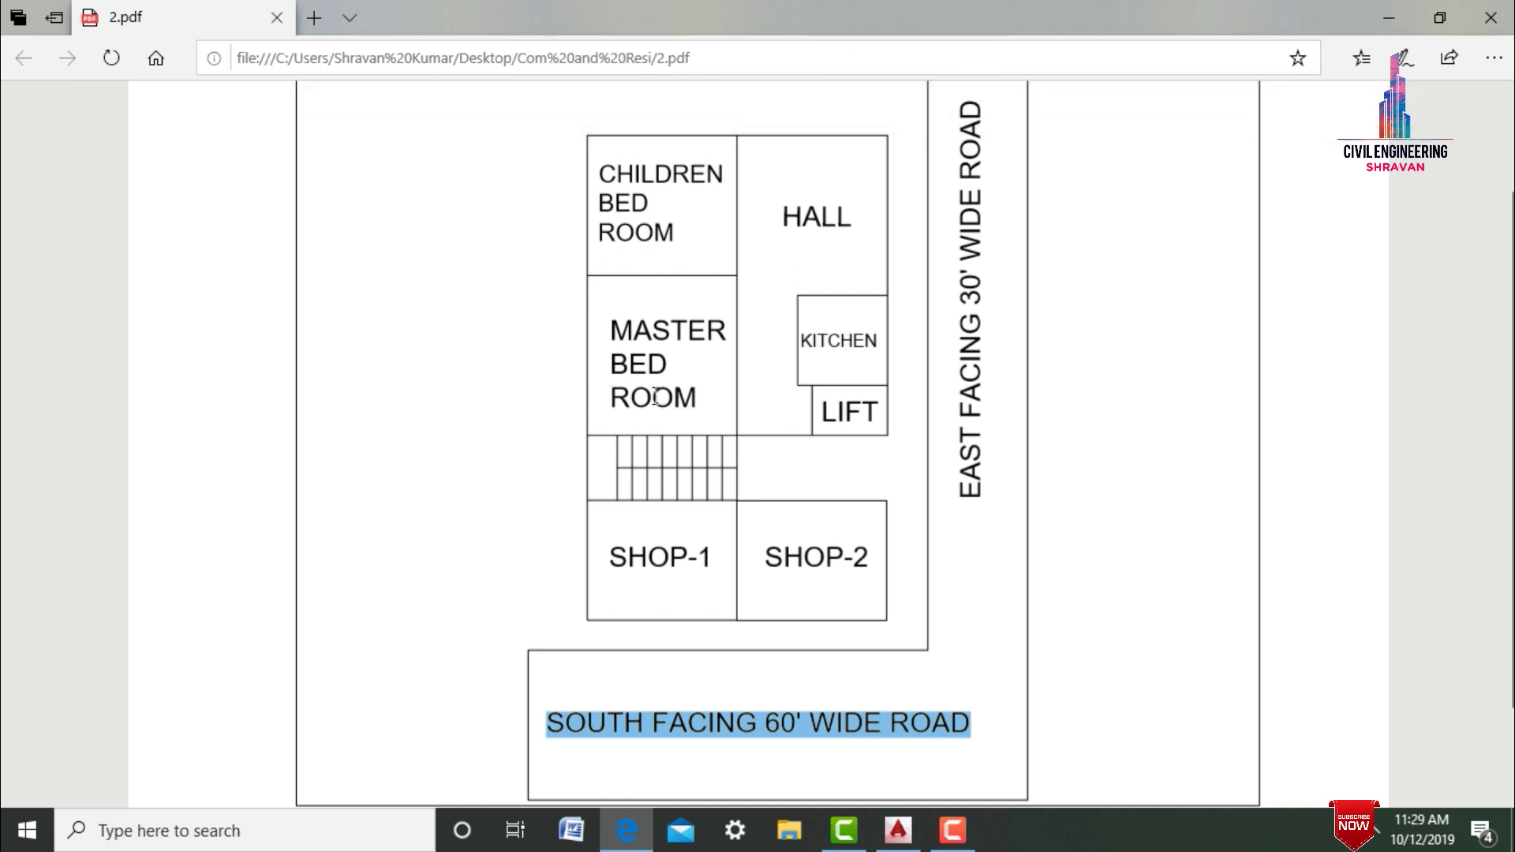
click(821, 196)
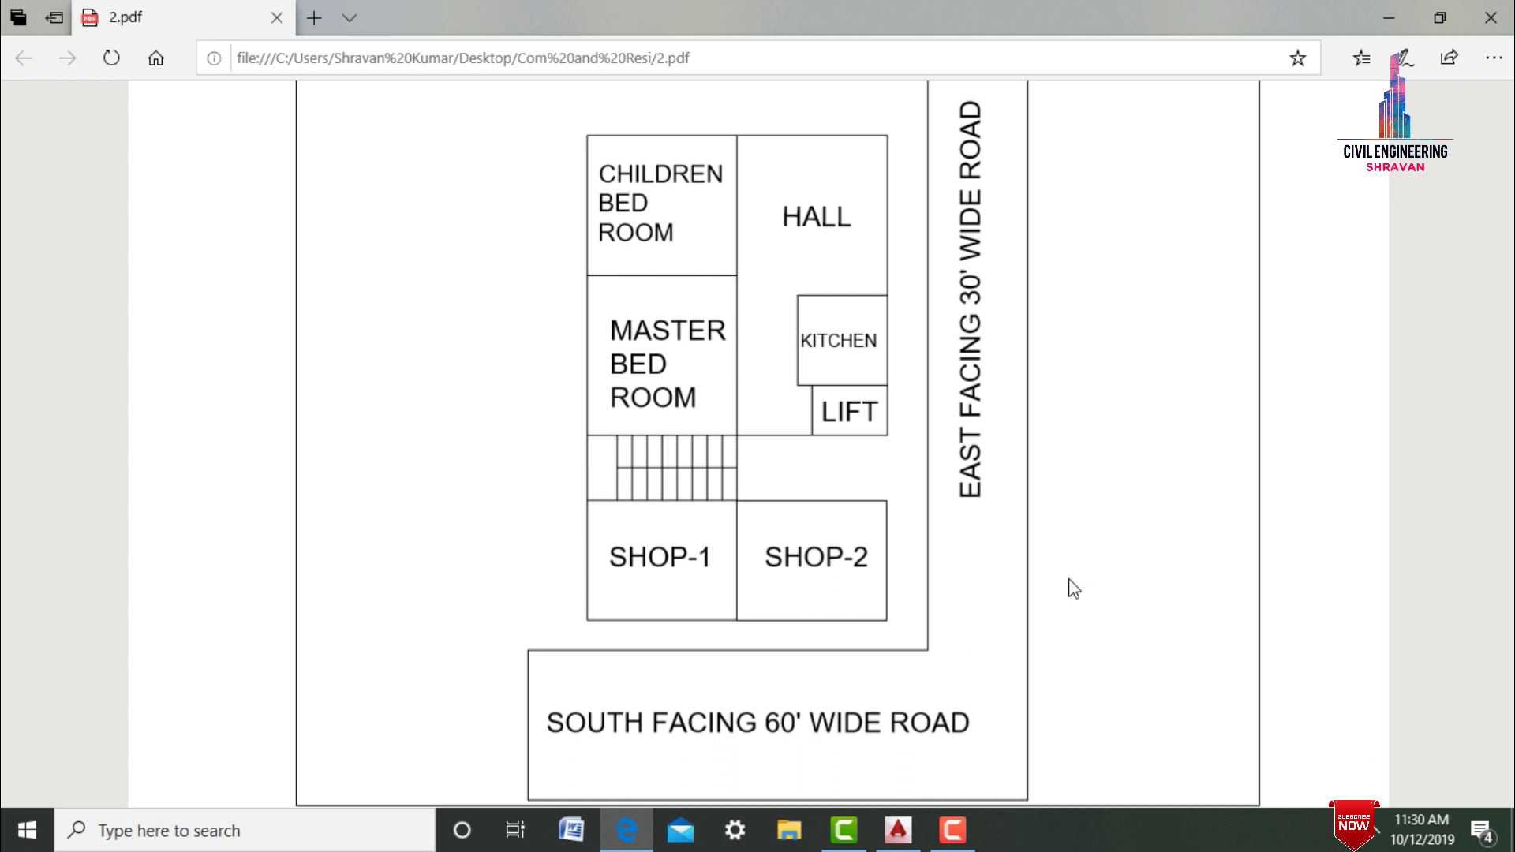
click(1370, 20)
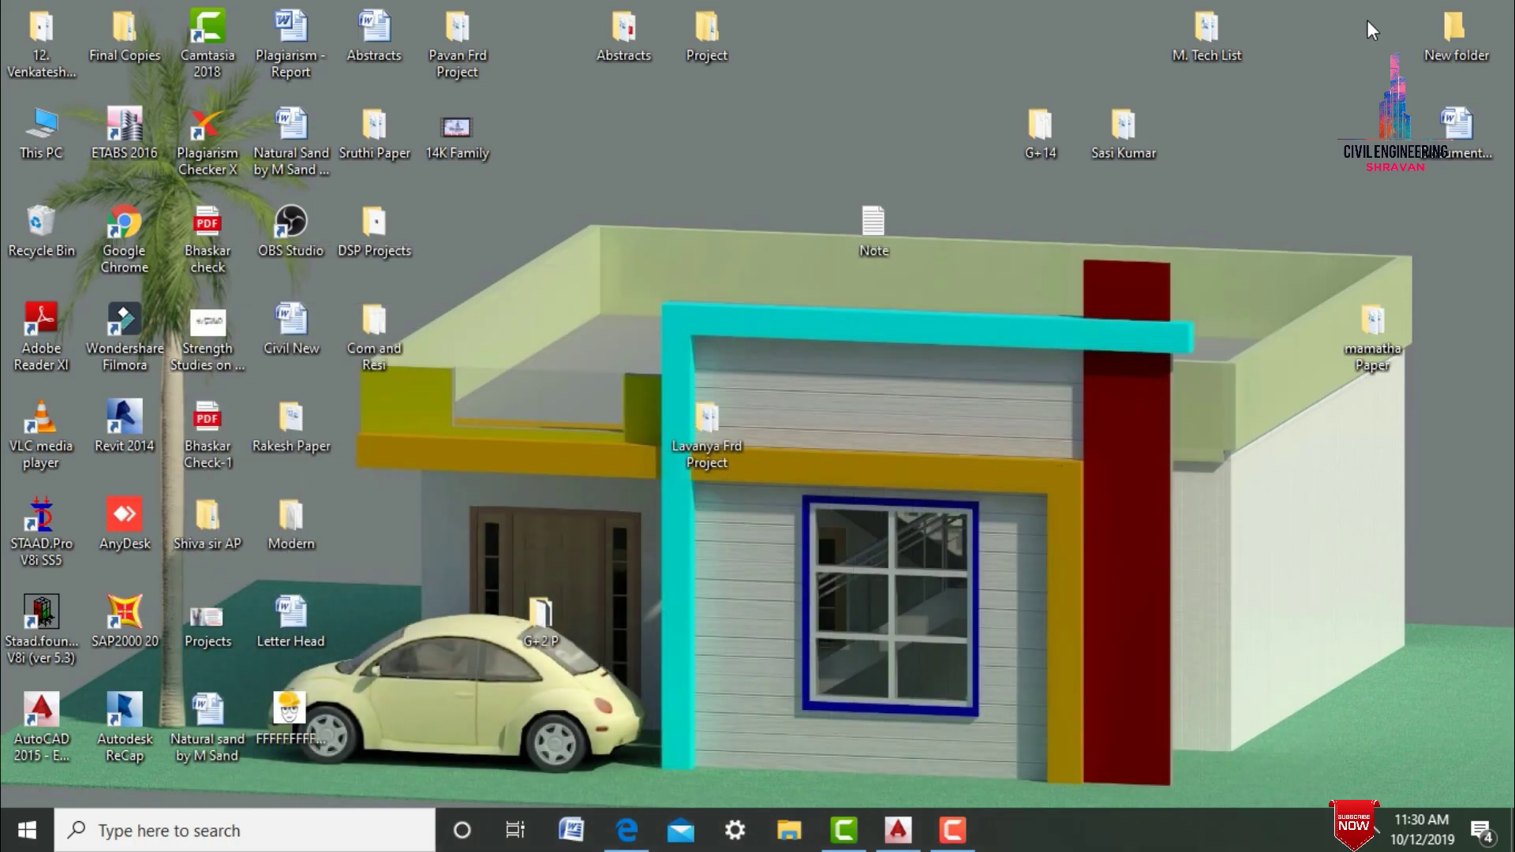
Switch to AutoCAD and inspect the floor plan grid in the 1212 drawing
click(888, 837)
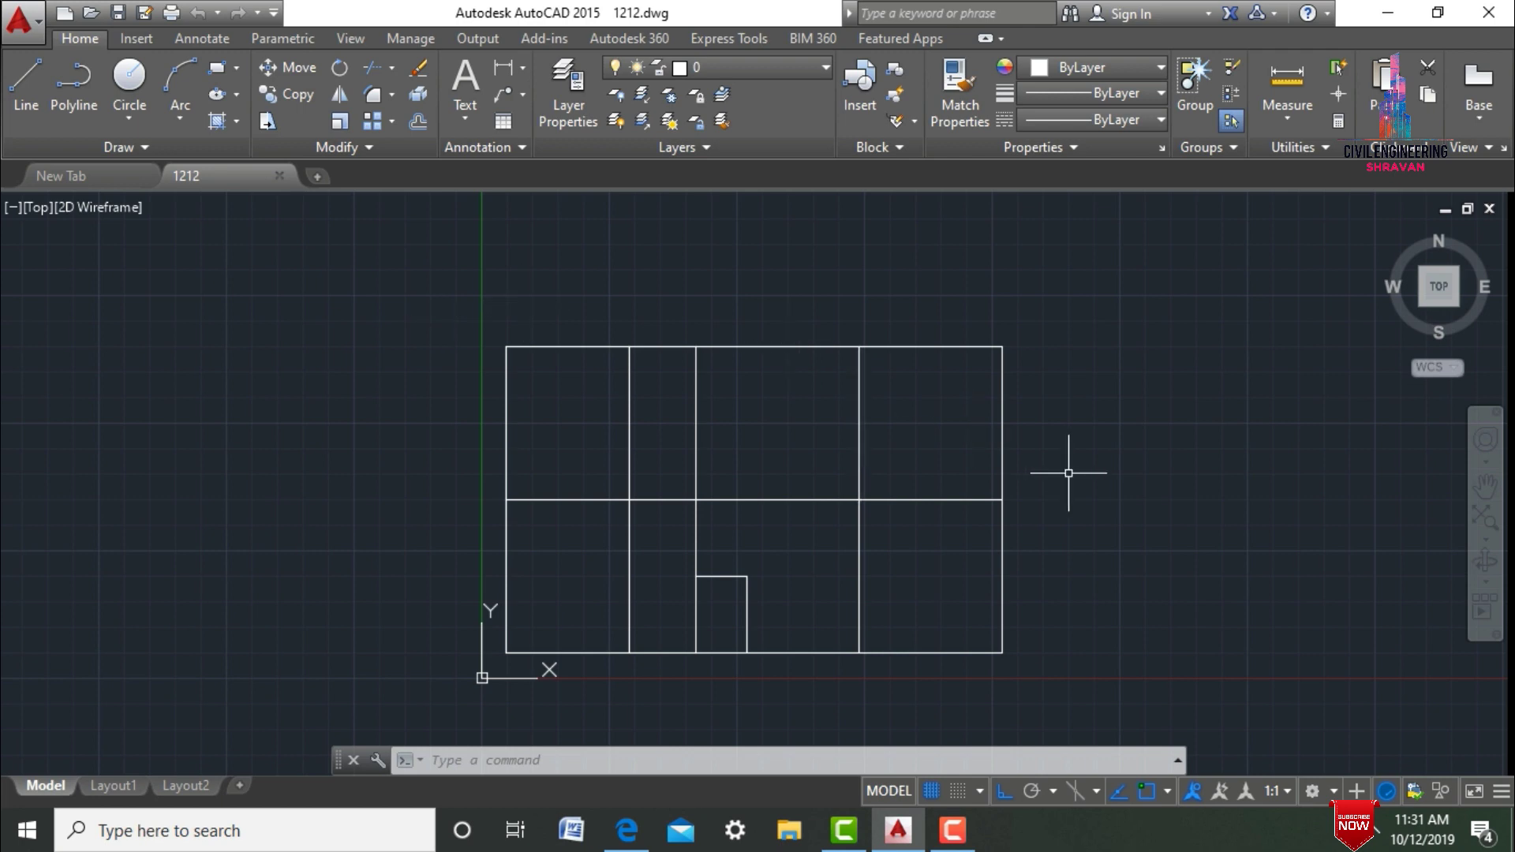
scroll(1057, 473, up, 2)
scroll(1056, 473, down, 2)
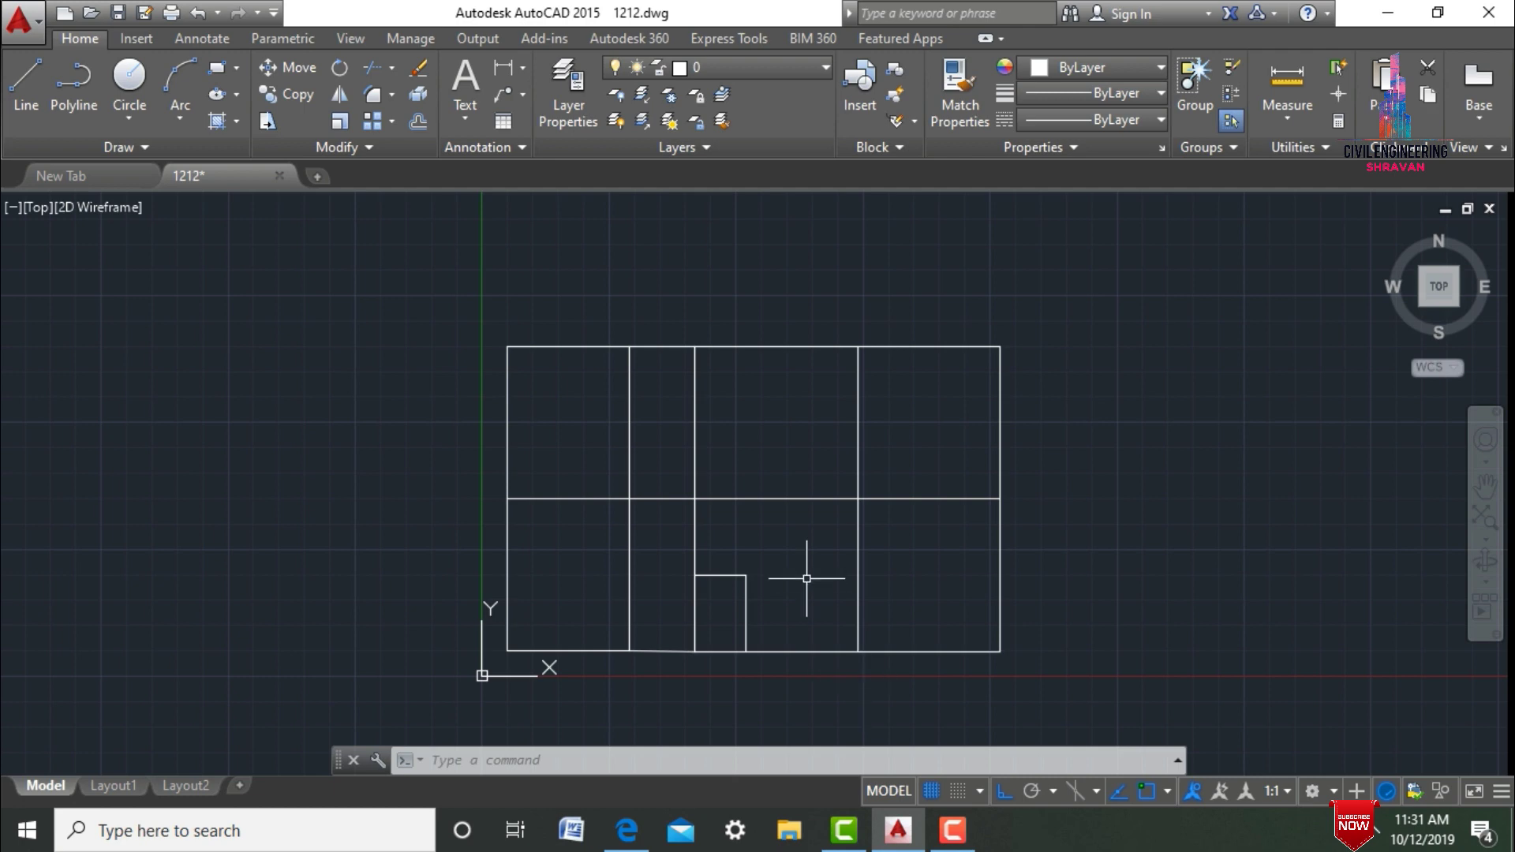
Save the drawing as 100 in AutoCAD 2013 DXF format in the Com and Resi folder
click(34, 30)
click(78, 291)
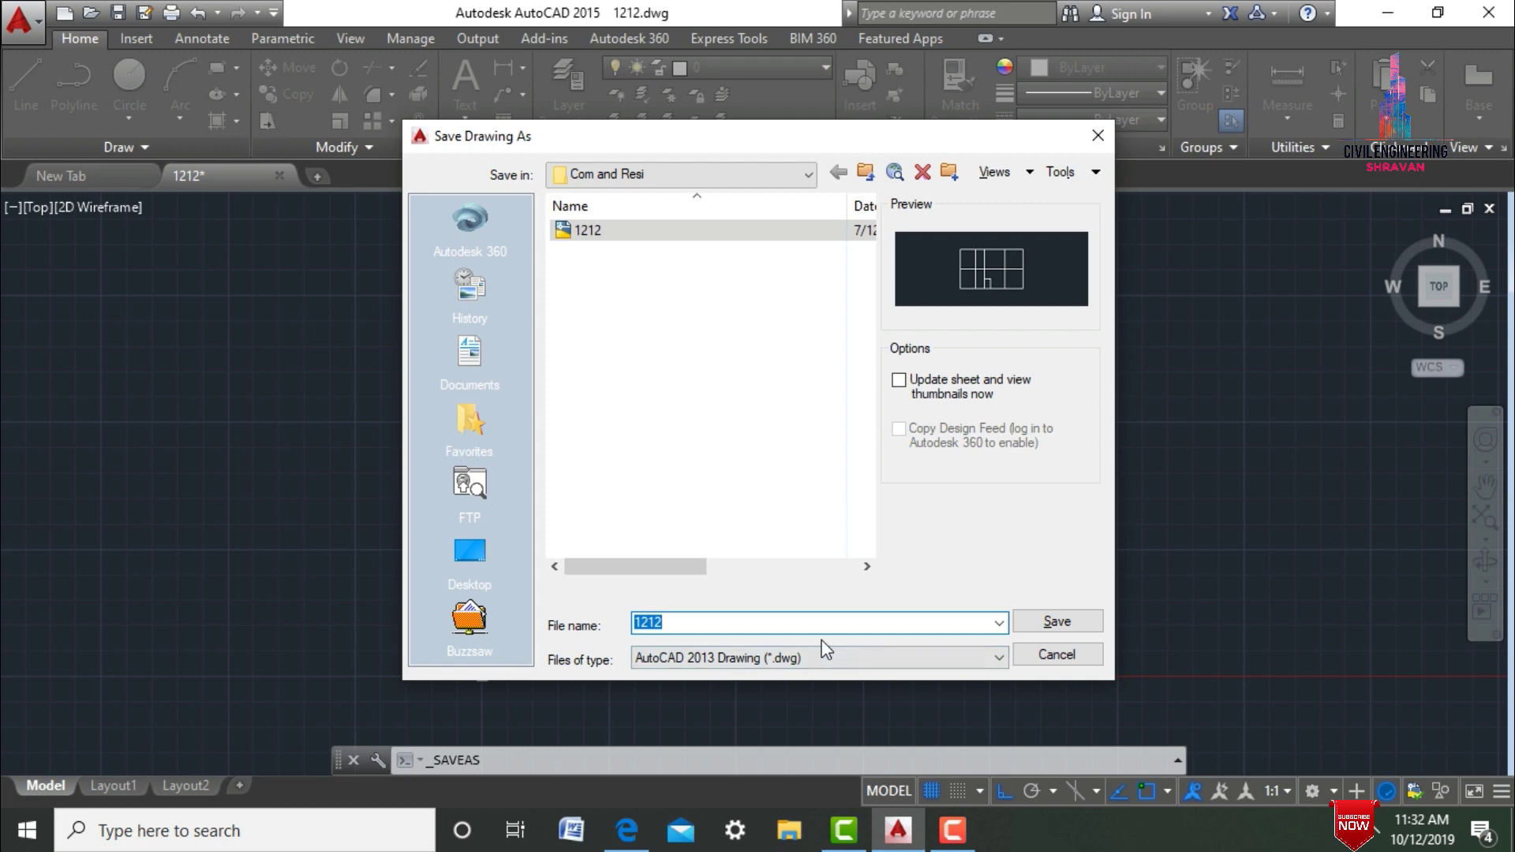
text(100)
click(825, 660)
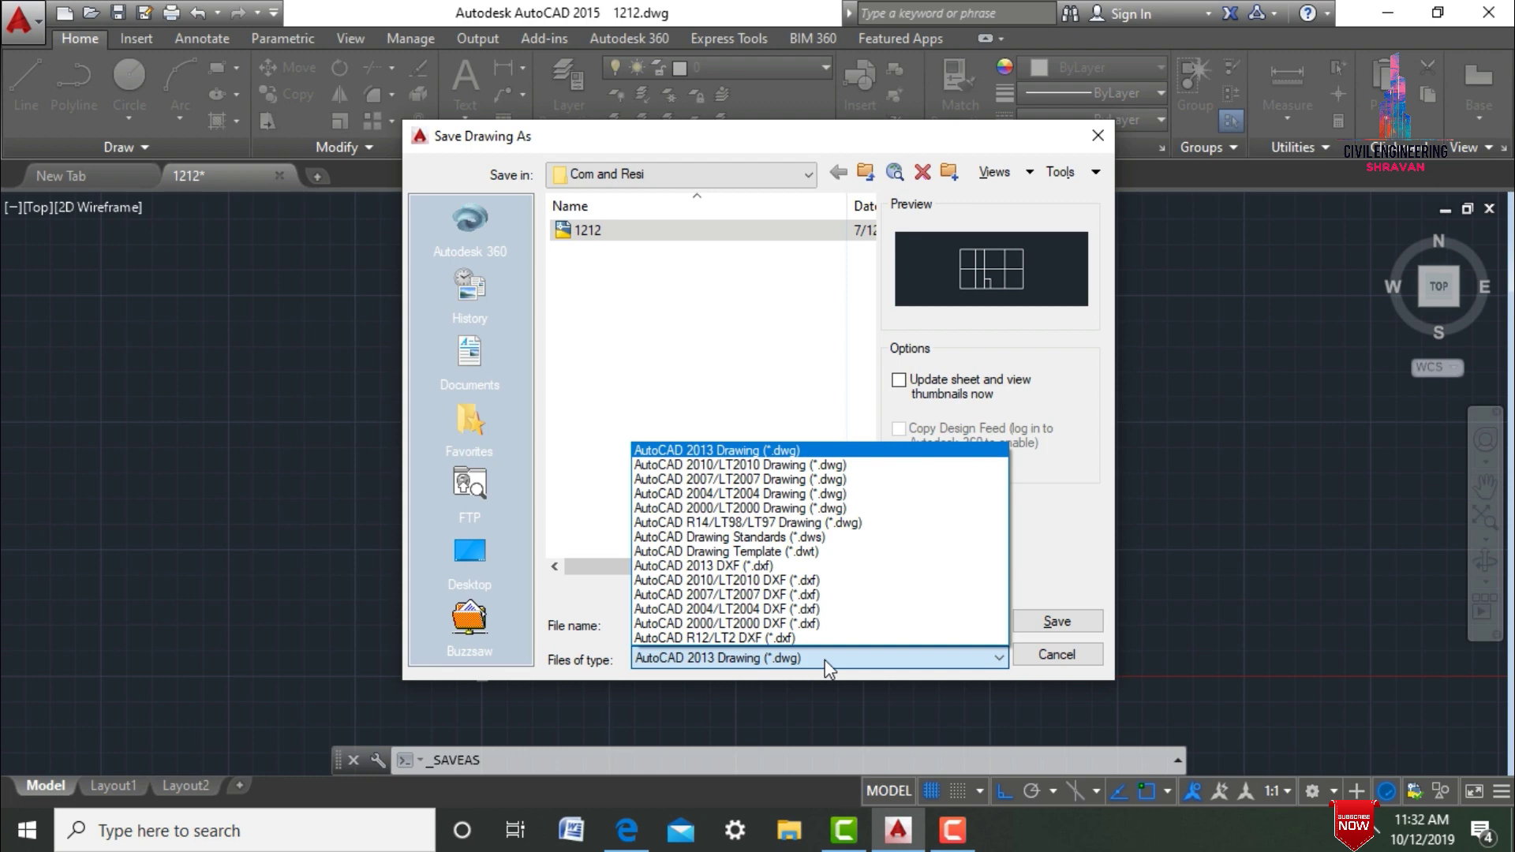
click(698, 566)
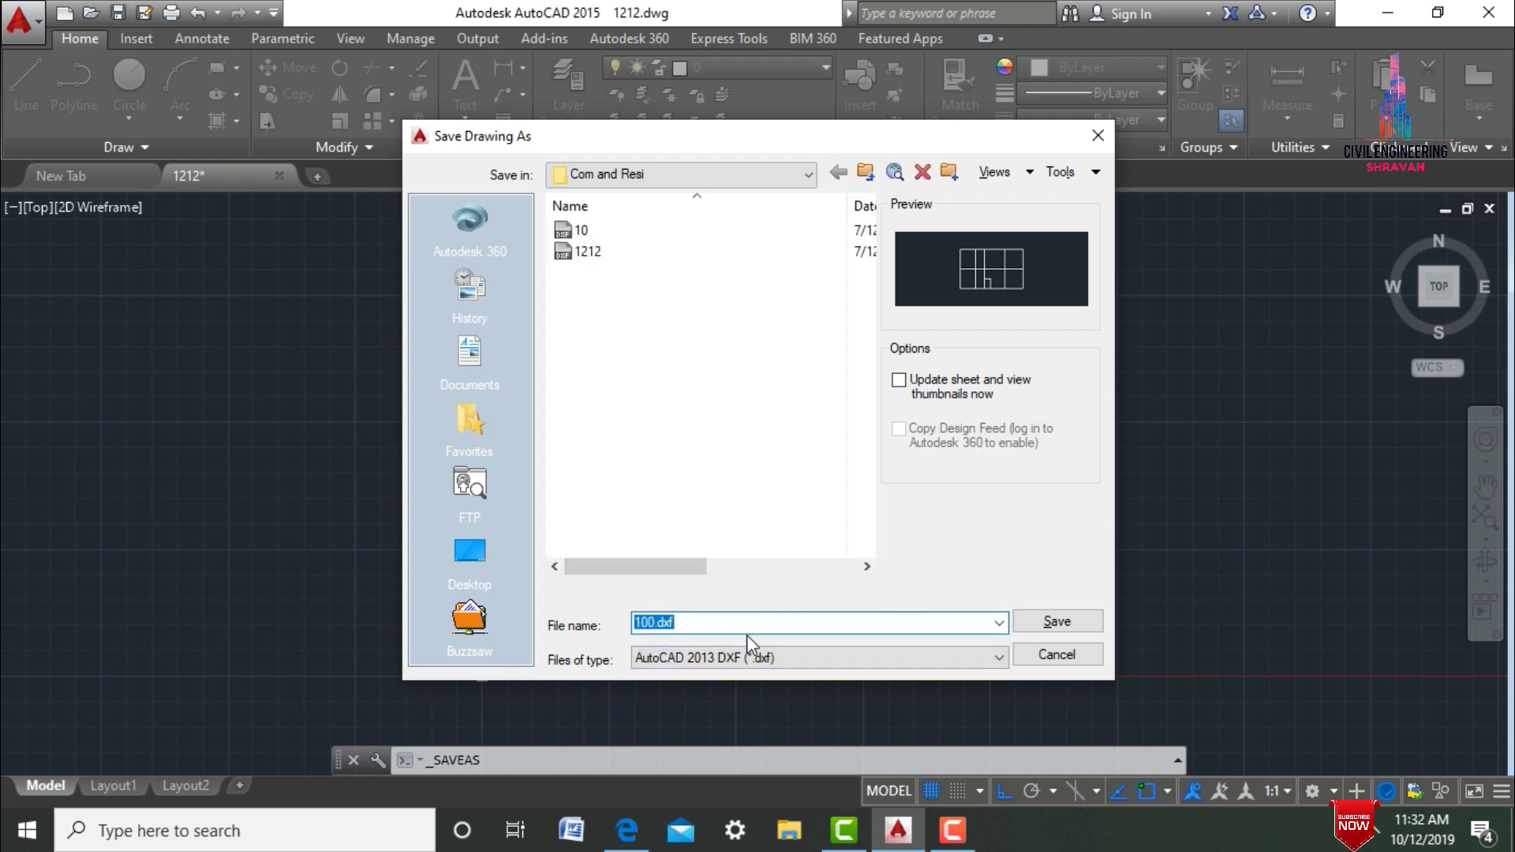
click(1051, 630)
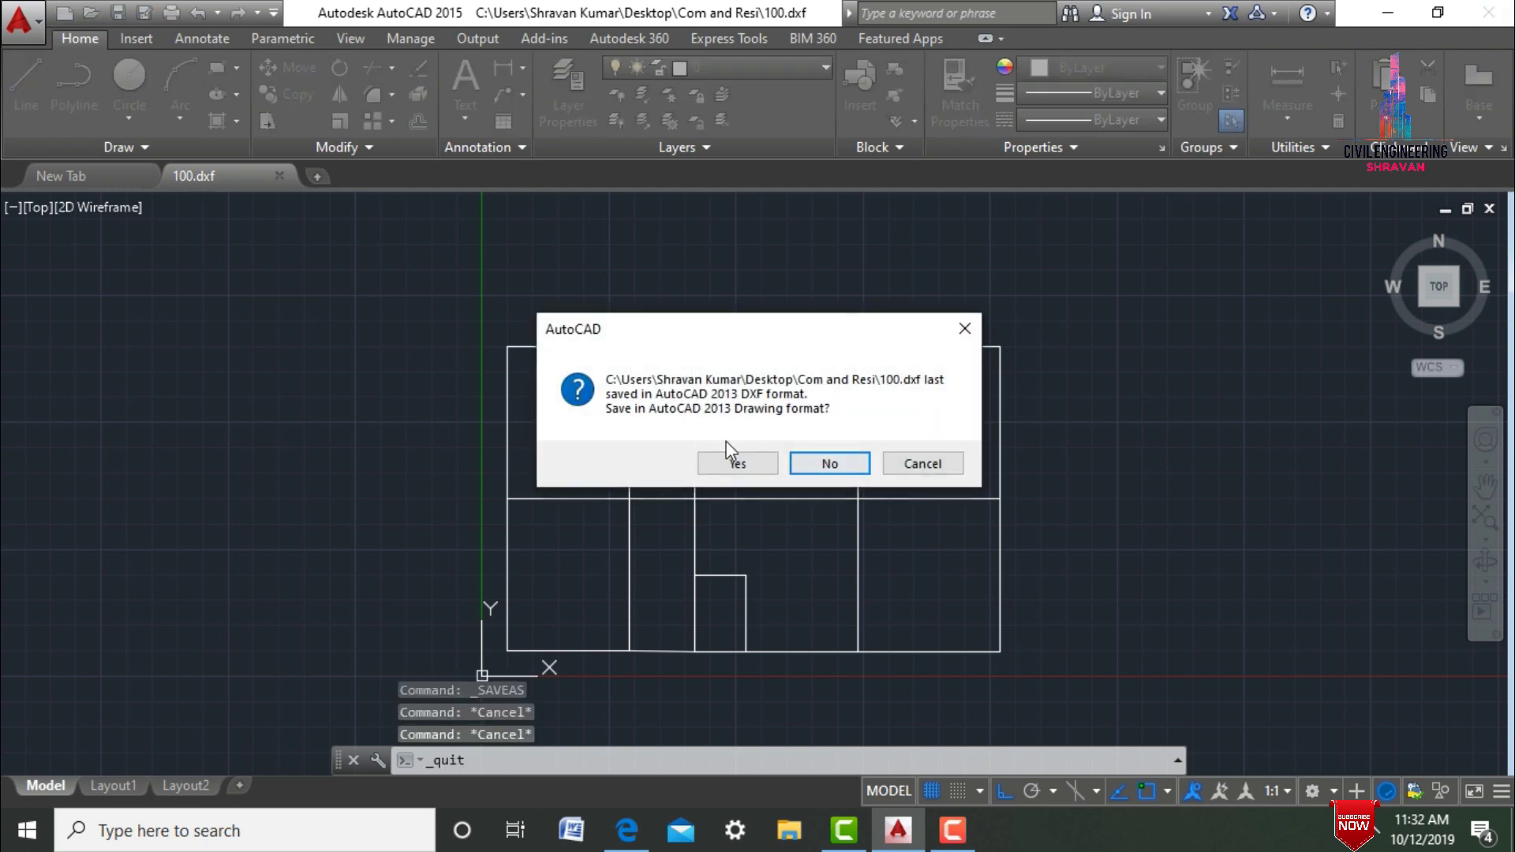
Quit AutoCAD, saving the drawing as 100 in AutoCAD 2013 Drawing format
click(736, 467)
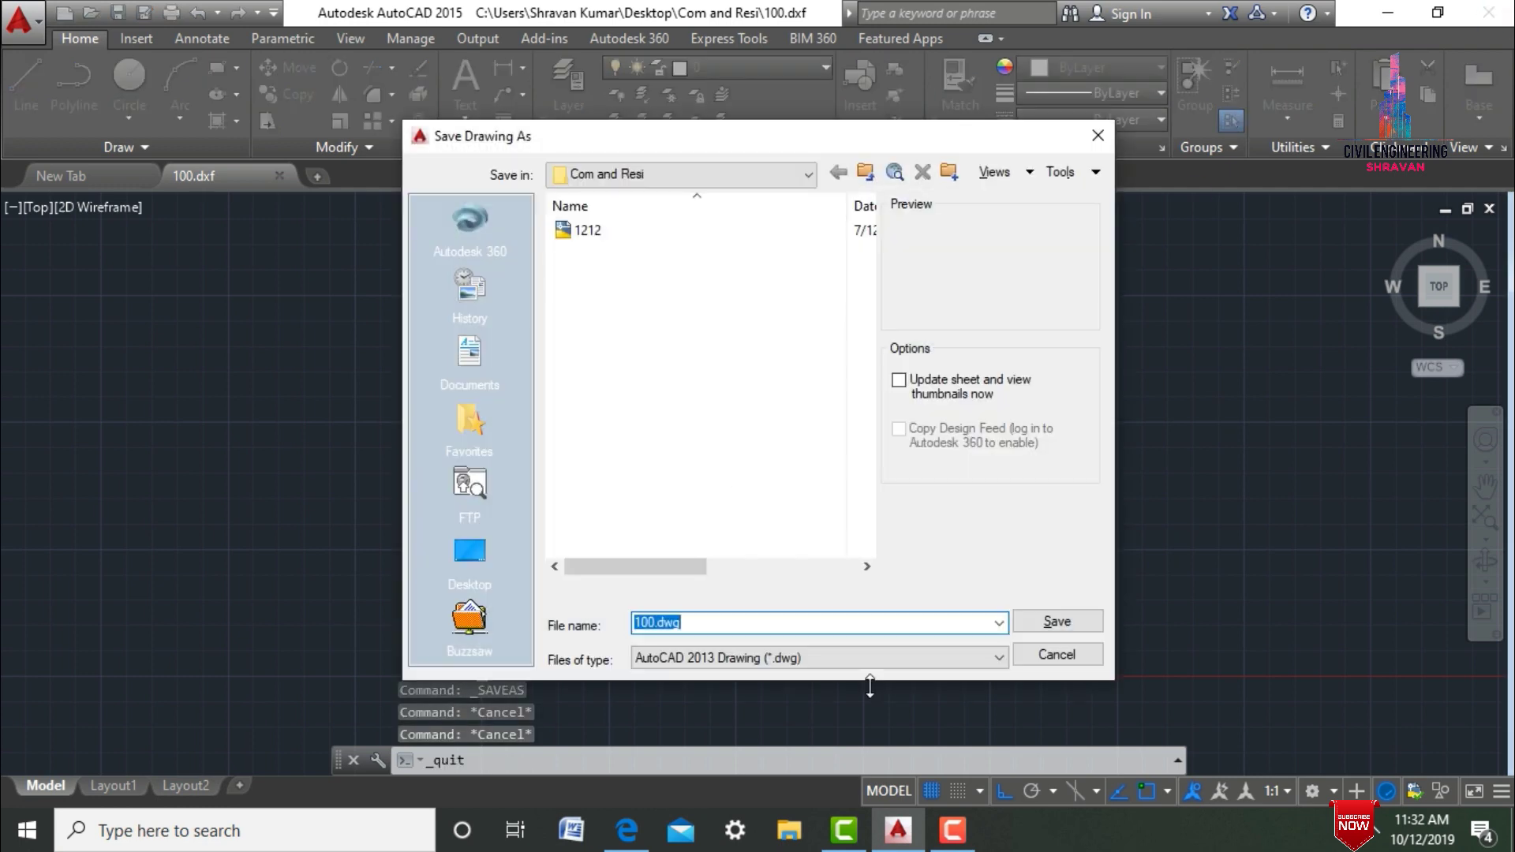
text(100)
key(Return)
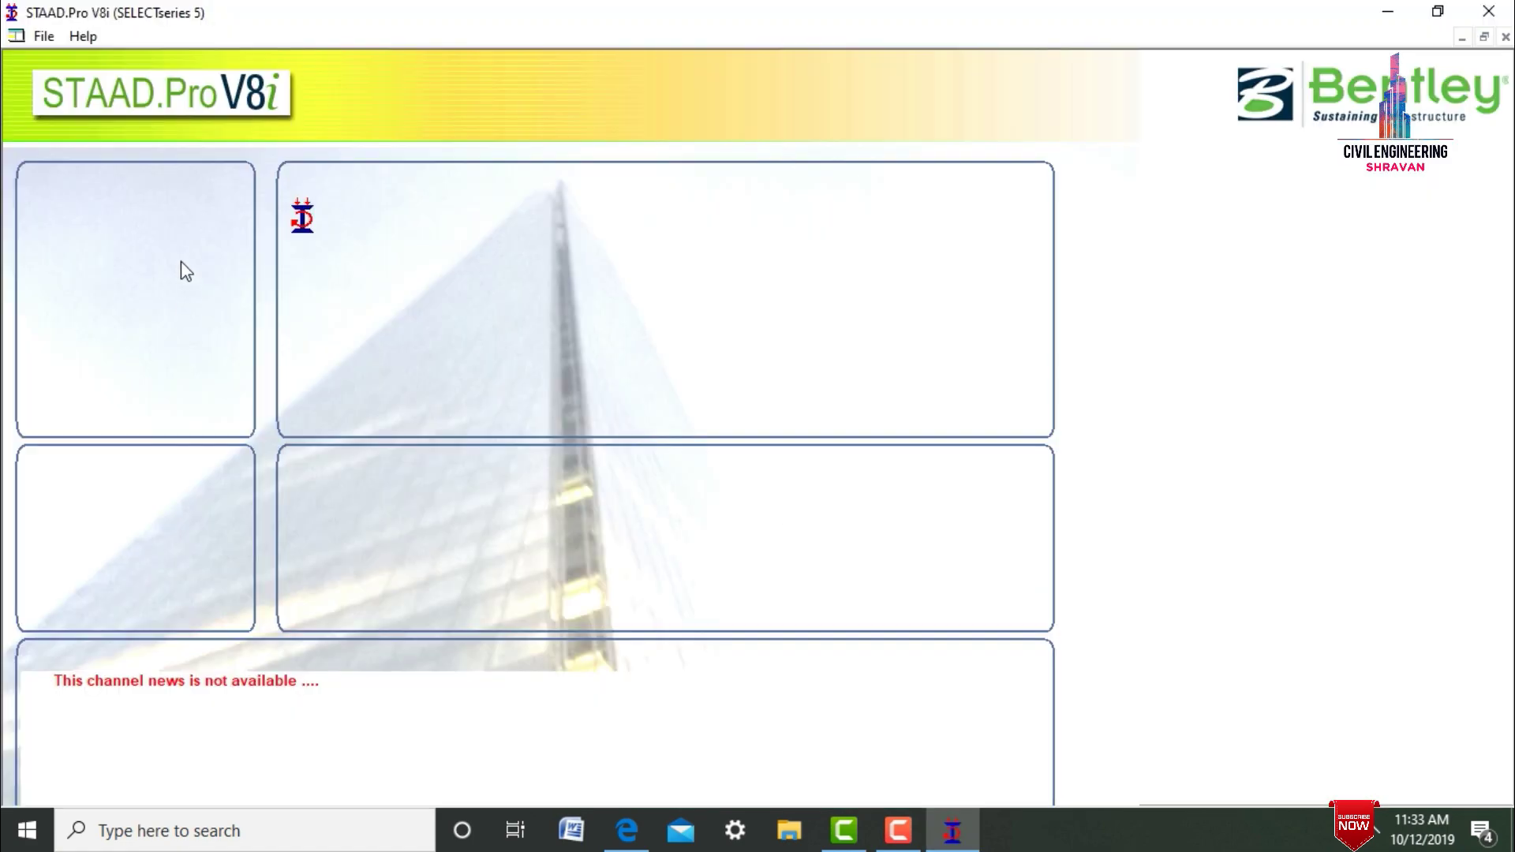
Create a new STAAD.Pro Space project named G+! in the Com and Resi folder, using meter and kilonewton units and the Add Beam start option
click(92, 219)
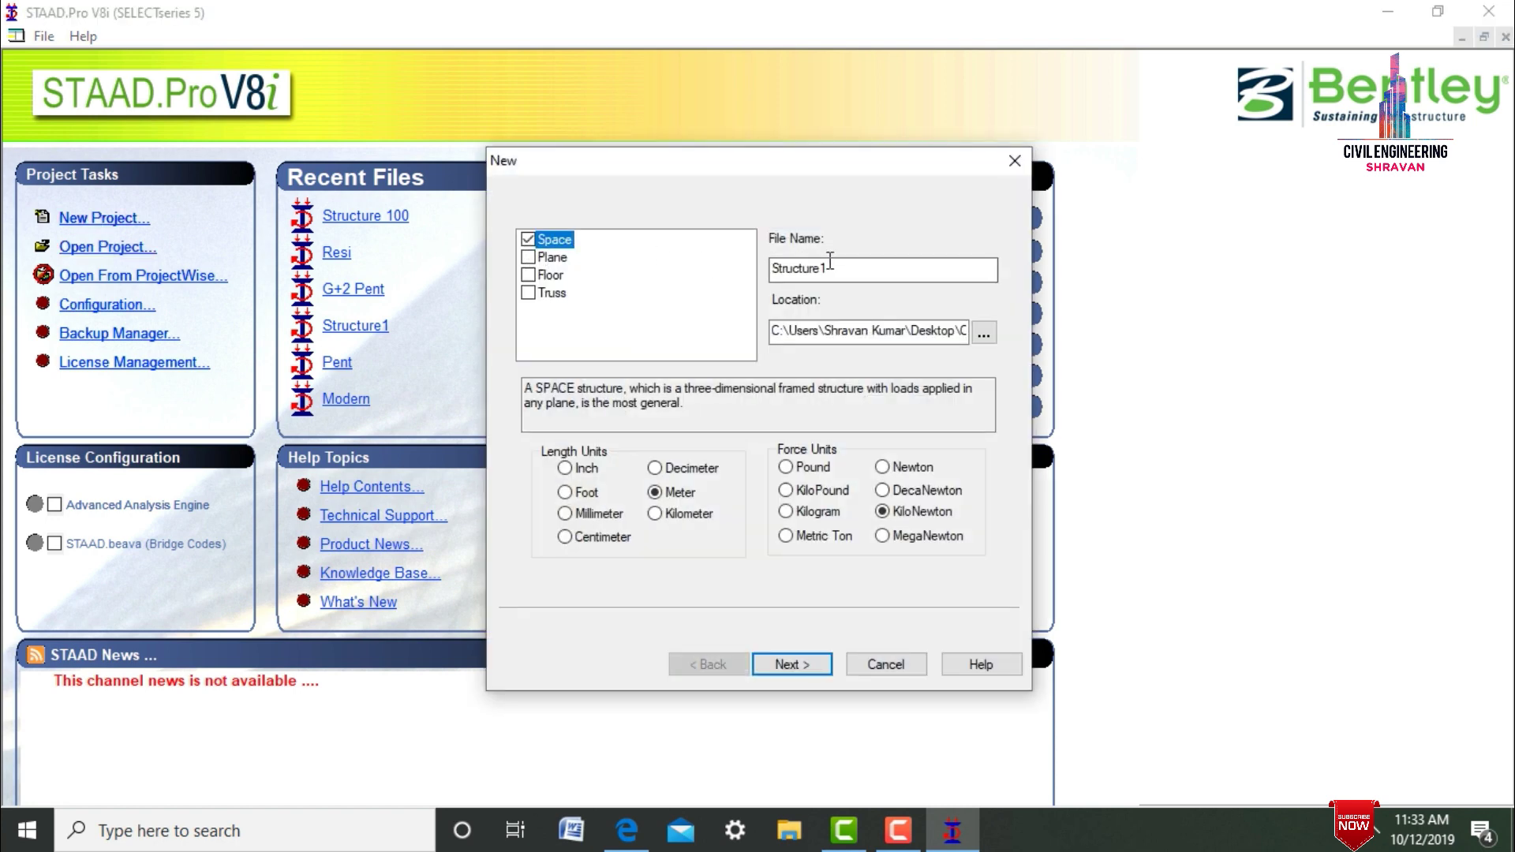
drag(829, 267, 681, 275)
text(G+)
click(984, 334)
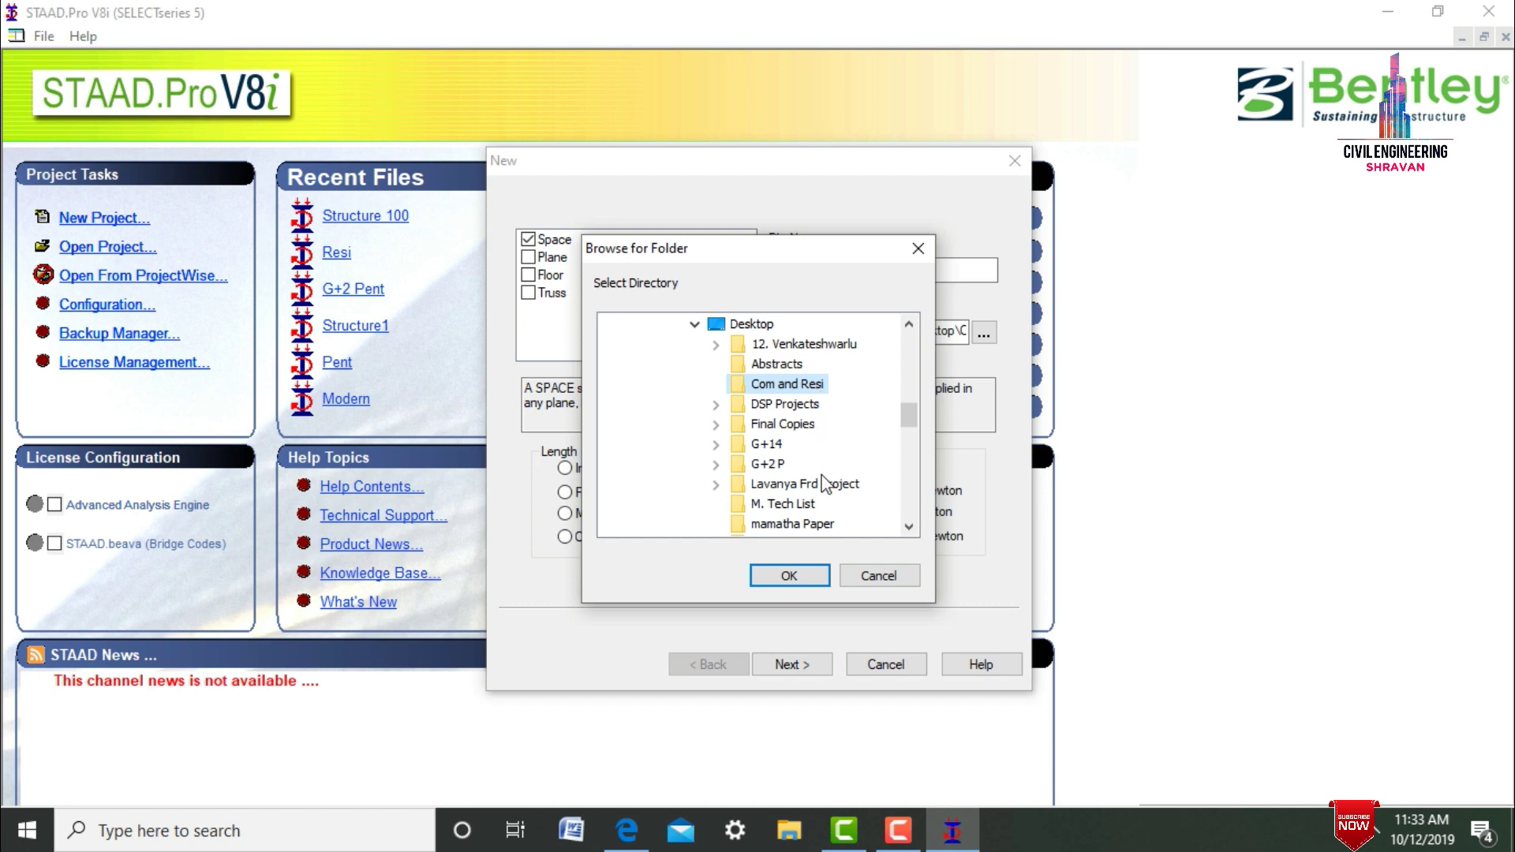
click(796, 573)
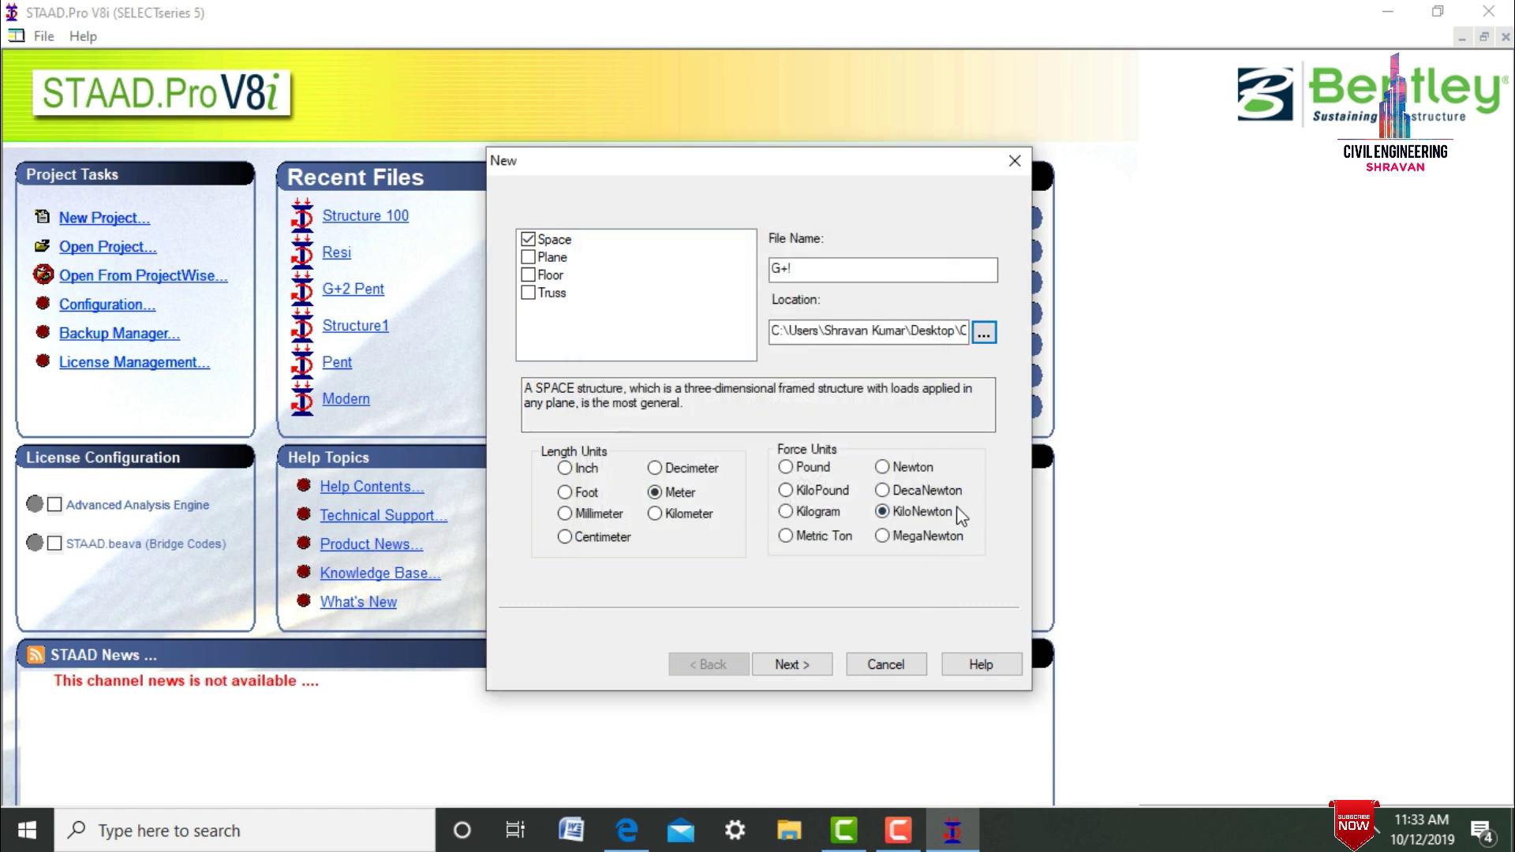
click(809, 669)
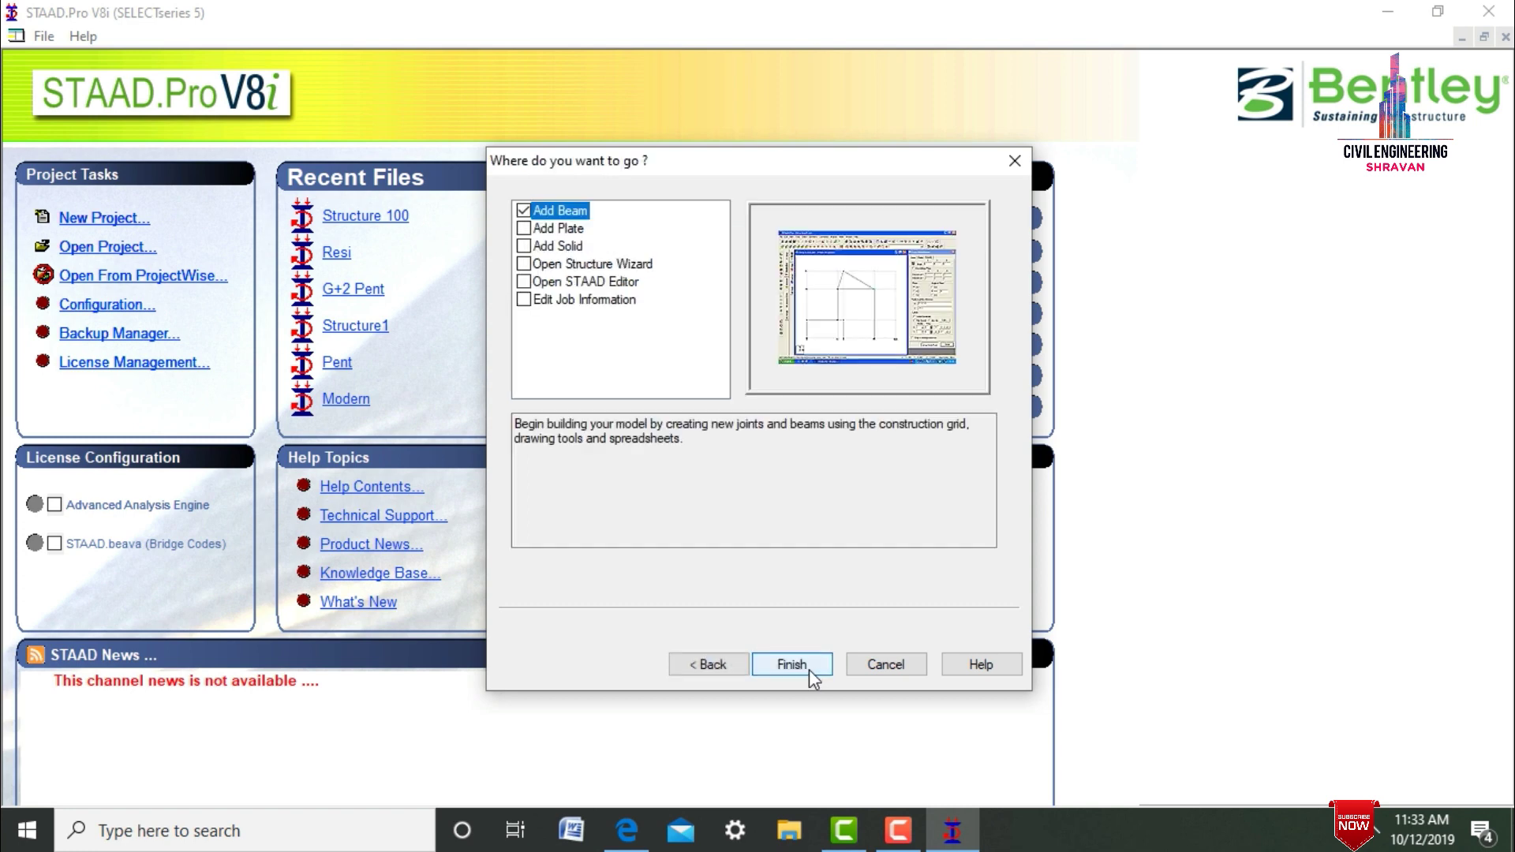
click(808, 669)
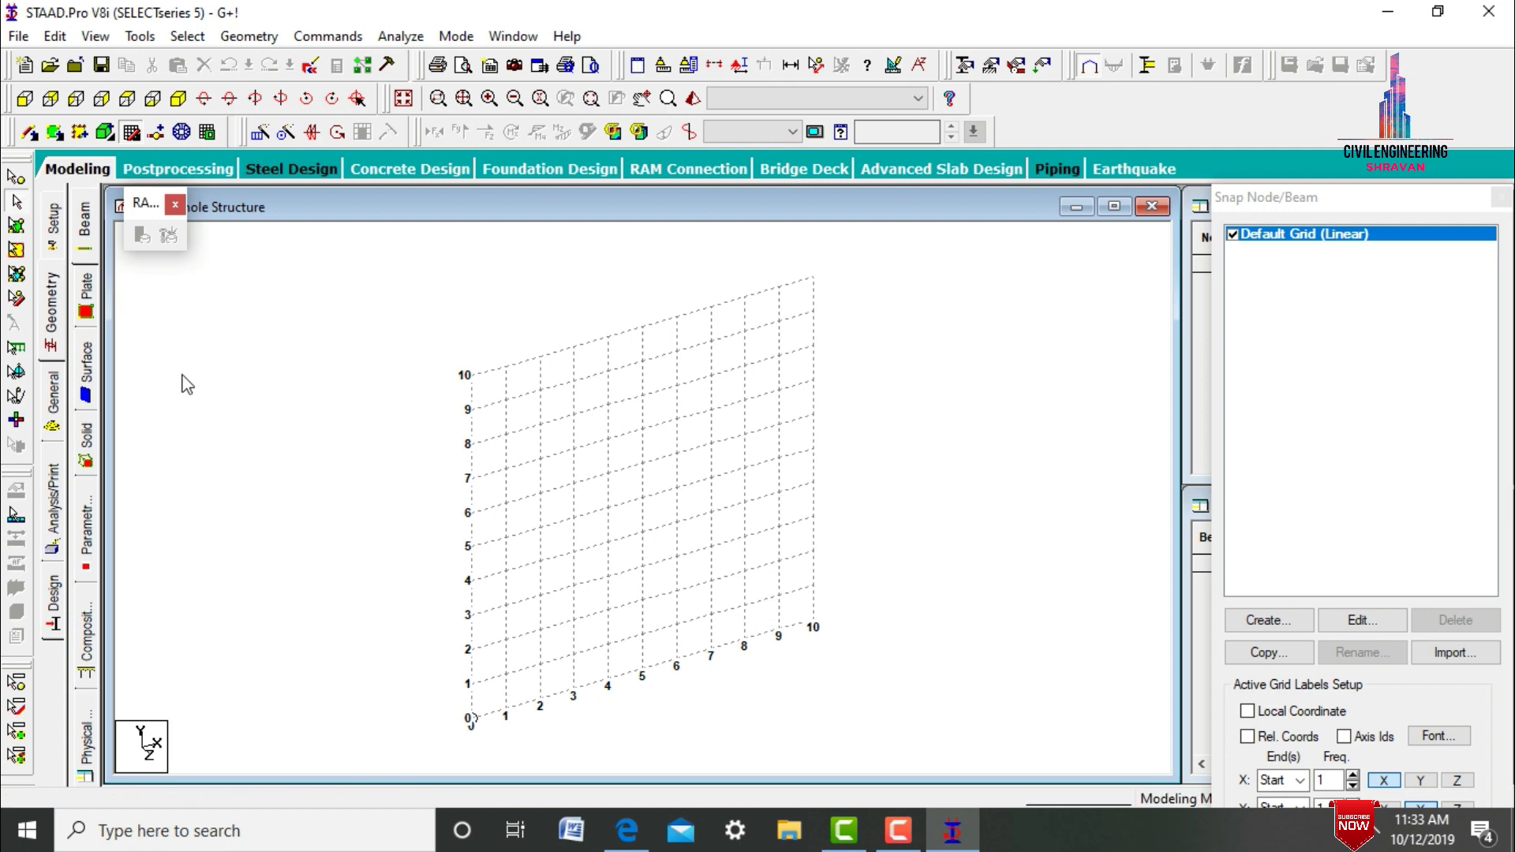
Close the floating RAM toolbar and display the default snap grid in front view
click(174, 205)
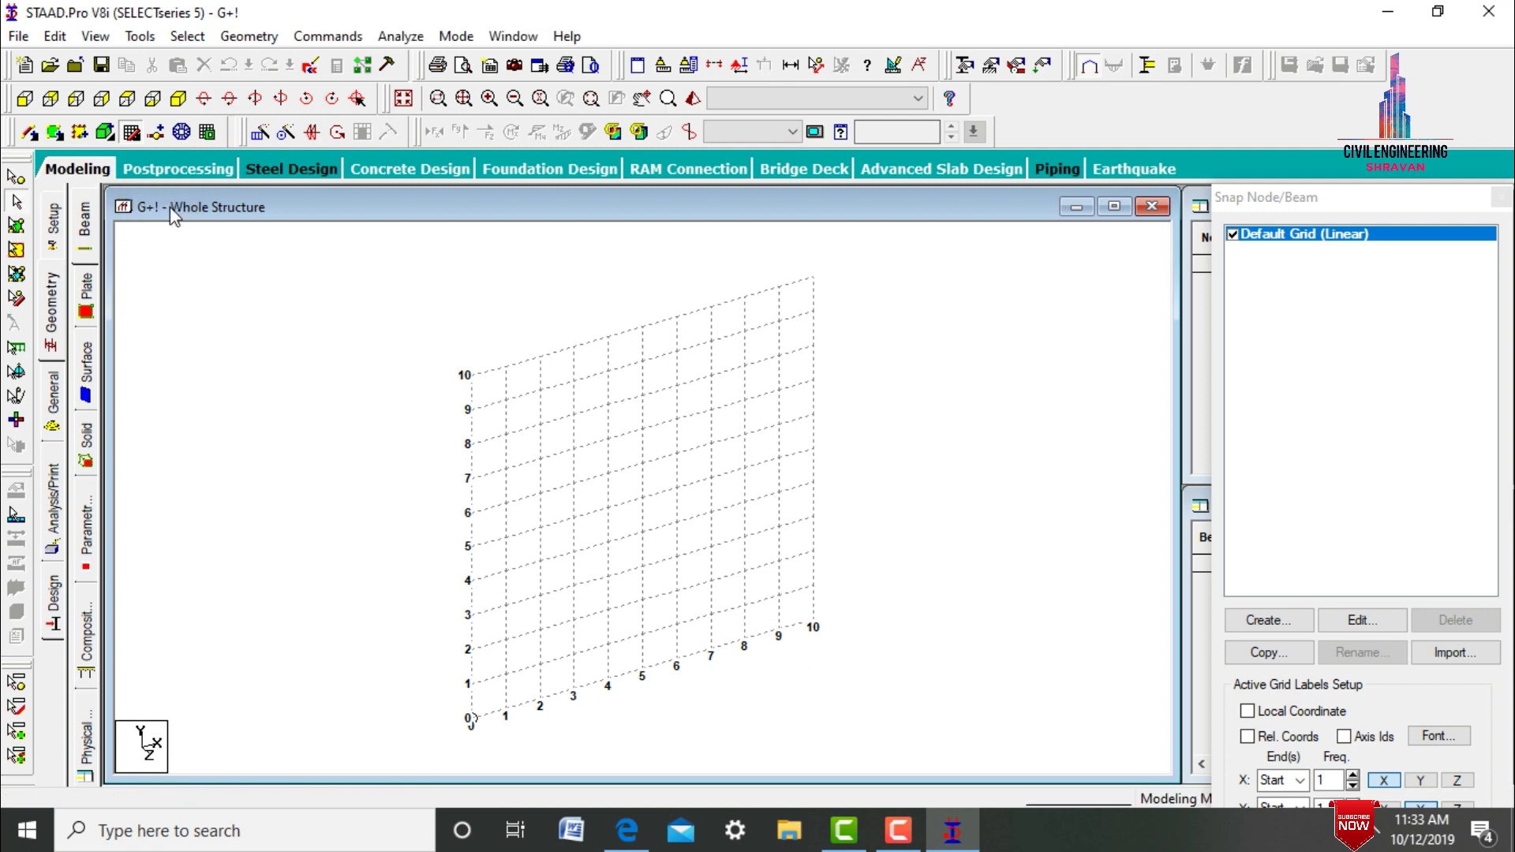
click(74, 177)
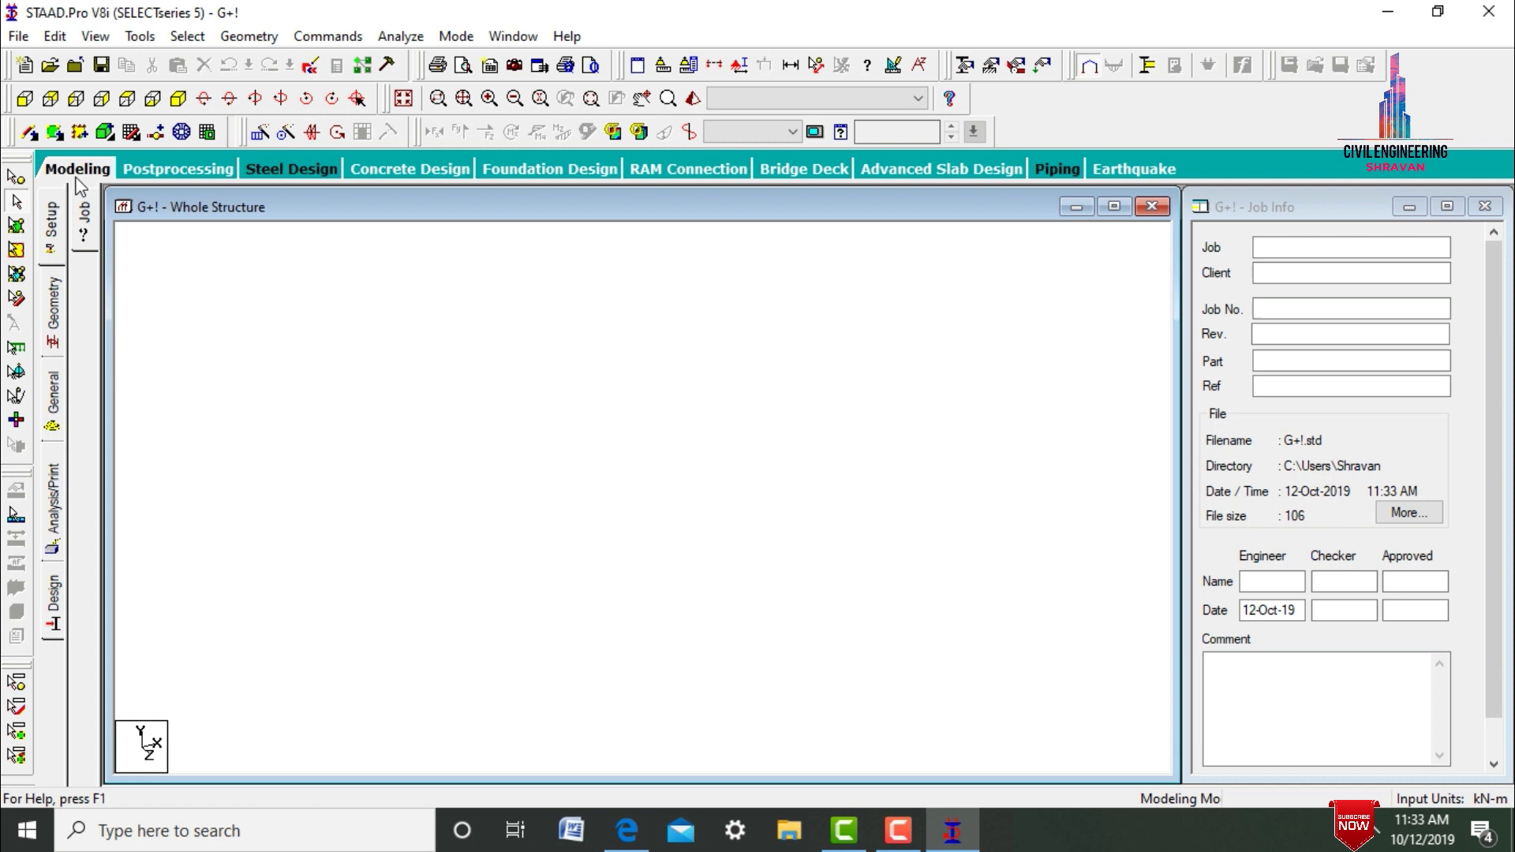
click(132, 133)
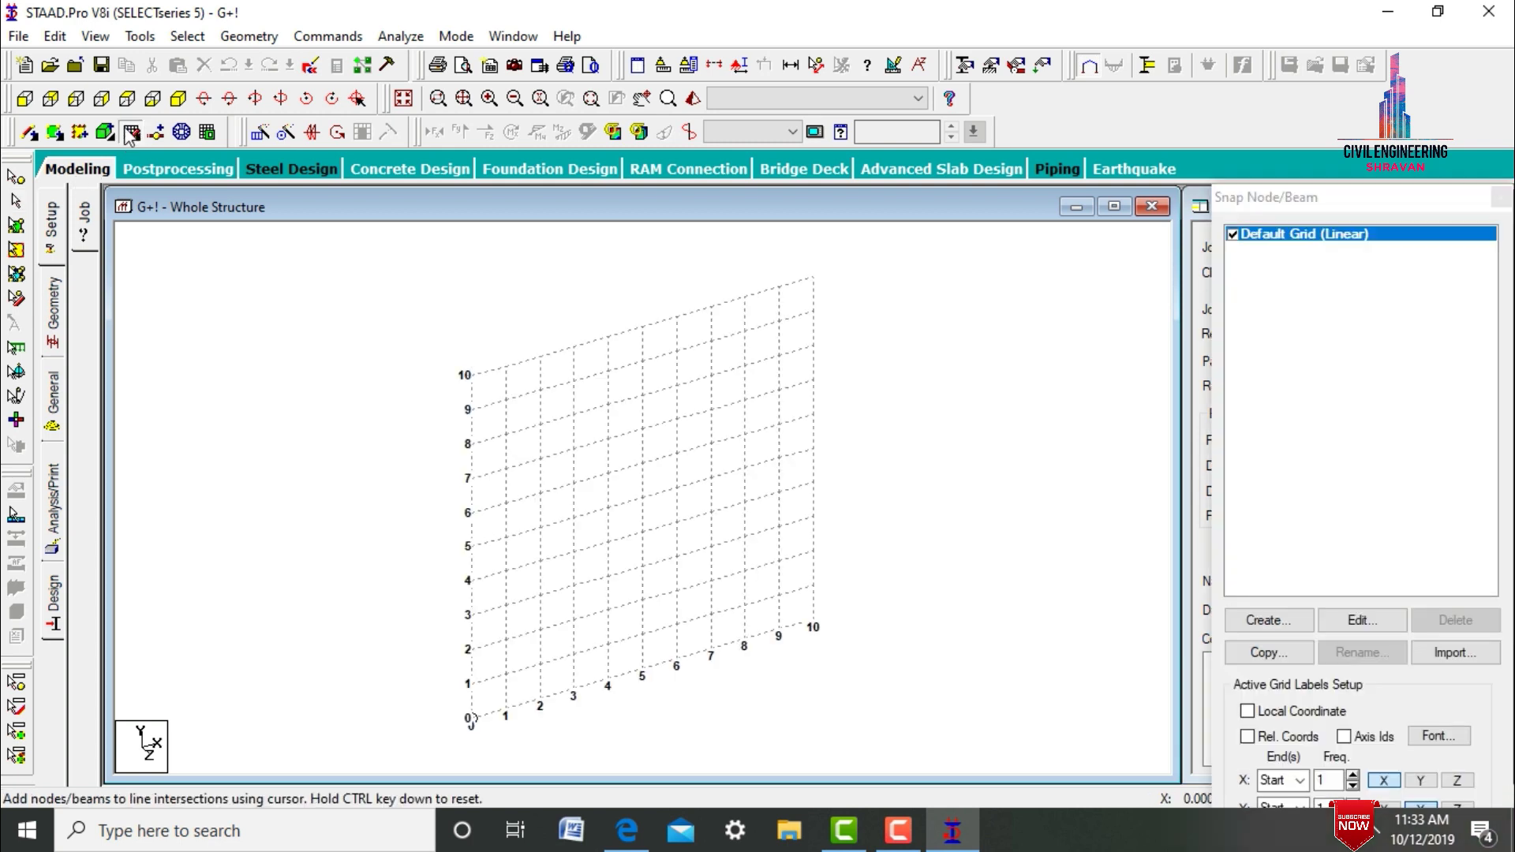
click(23, 101)
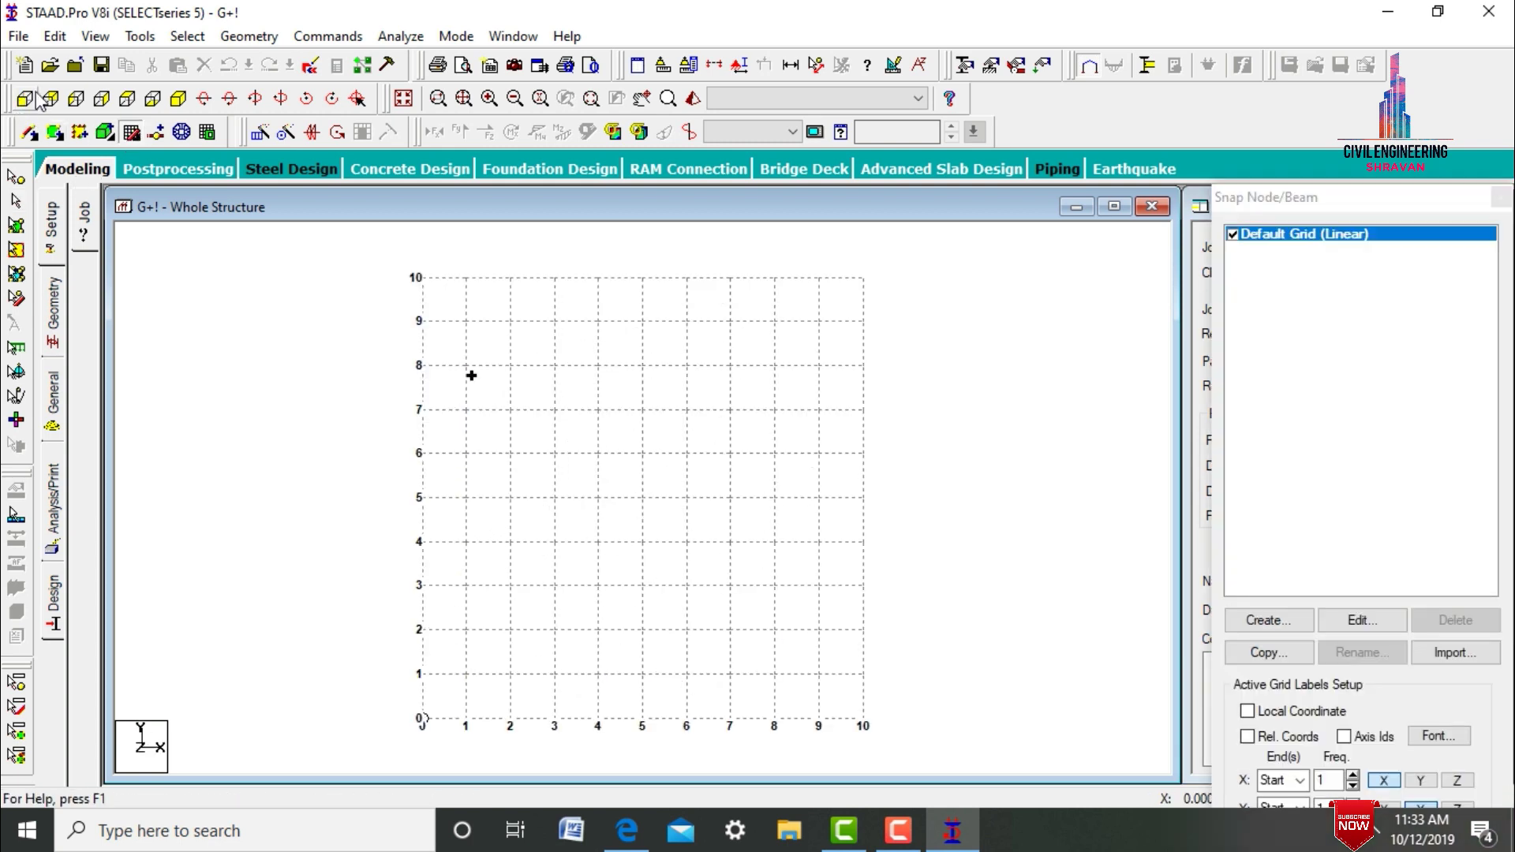
Start a 3D DXF import and open the 100 DXF file from the Com and Resi folder
click(23, 36)
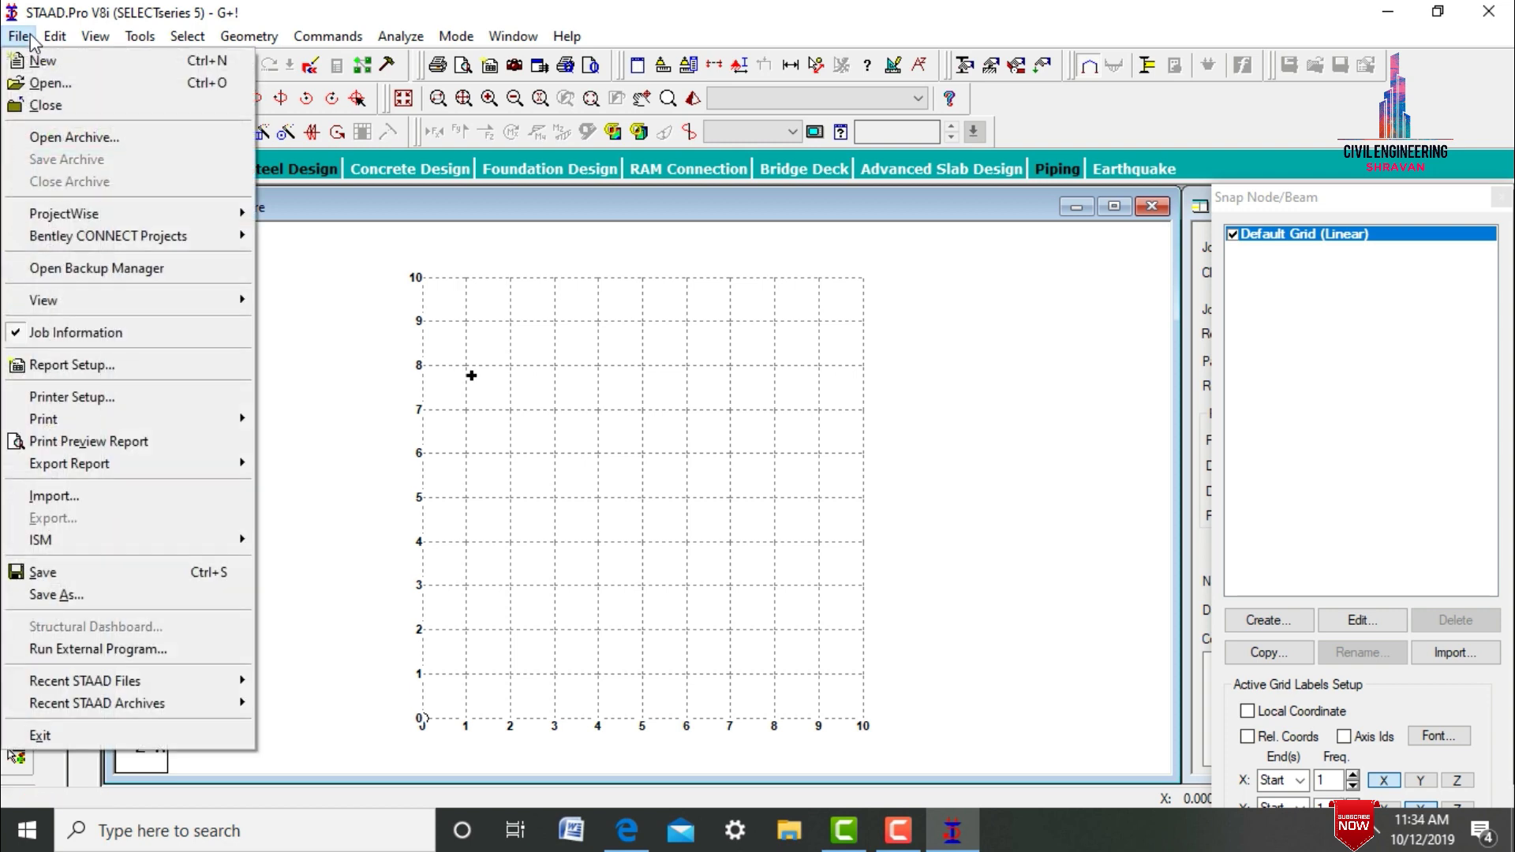
click(105, 505)
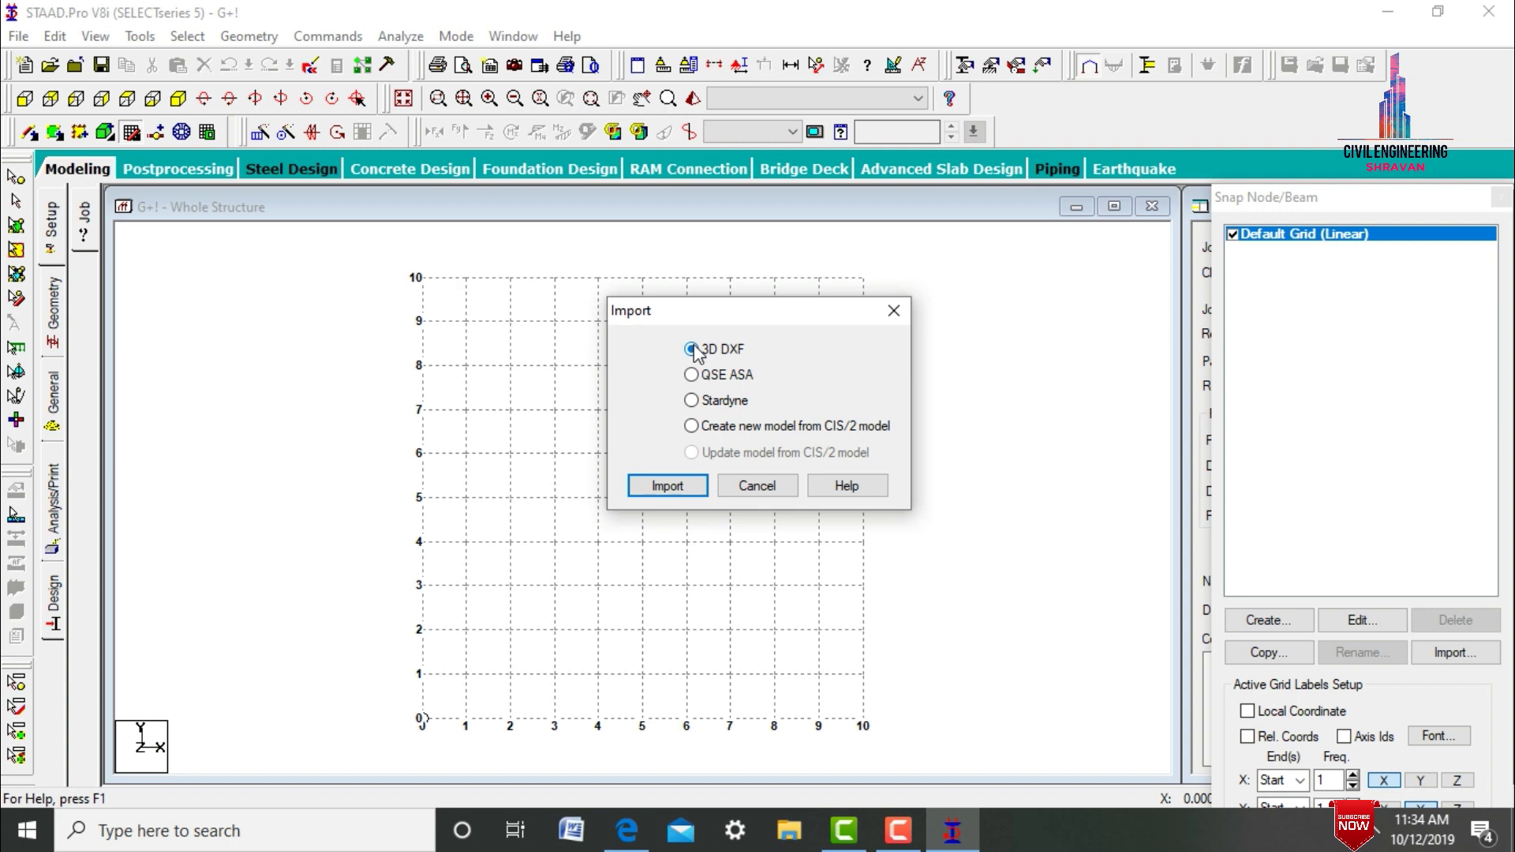
click(687, 484)
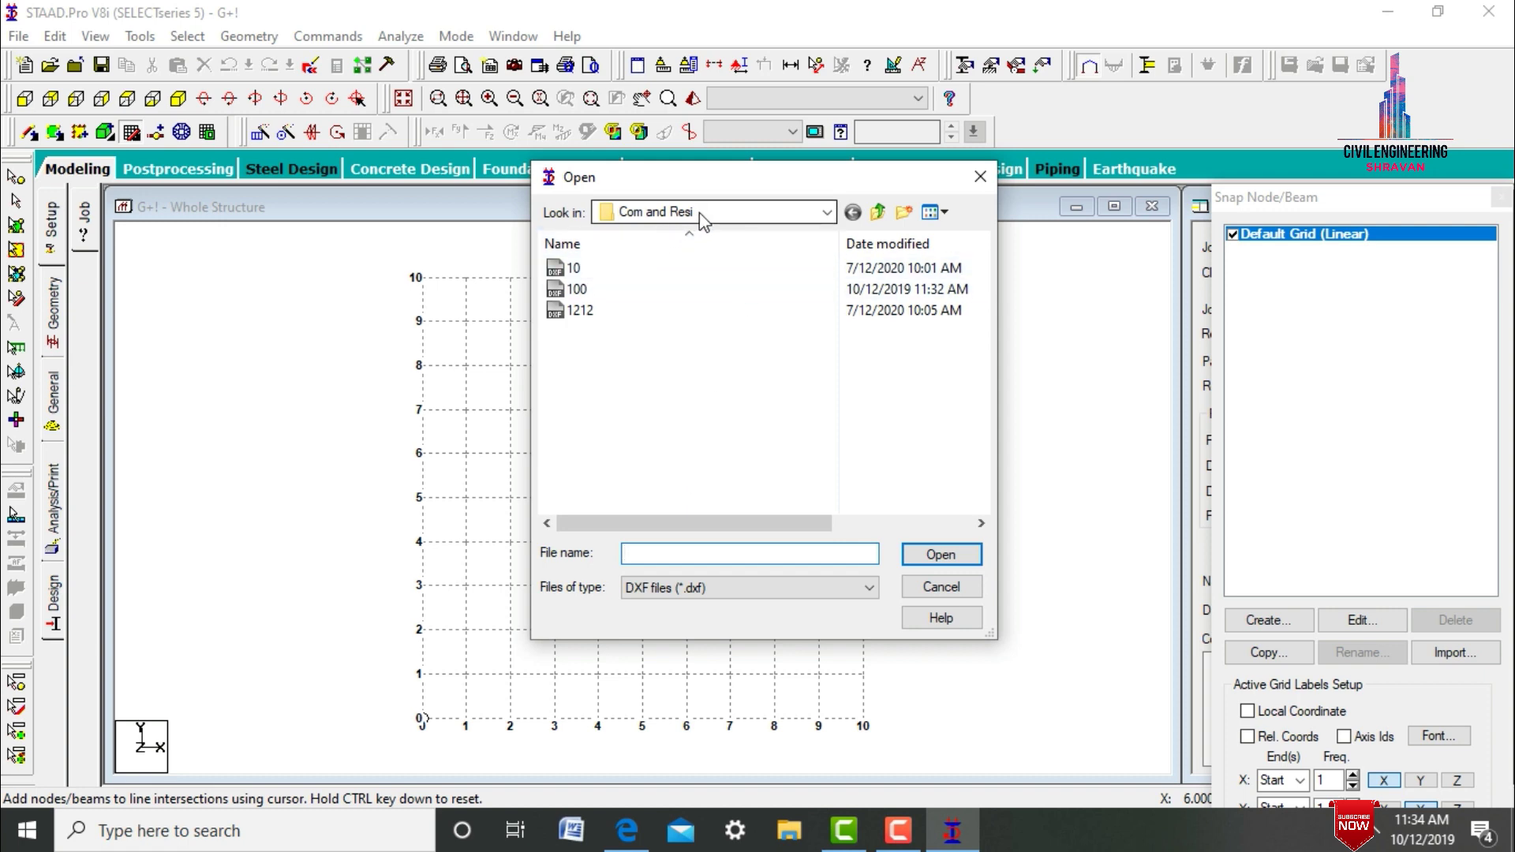
click(651, 294)
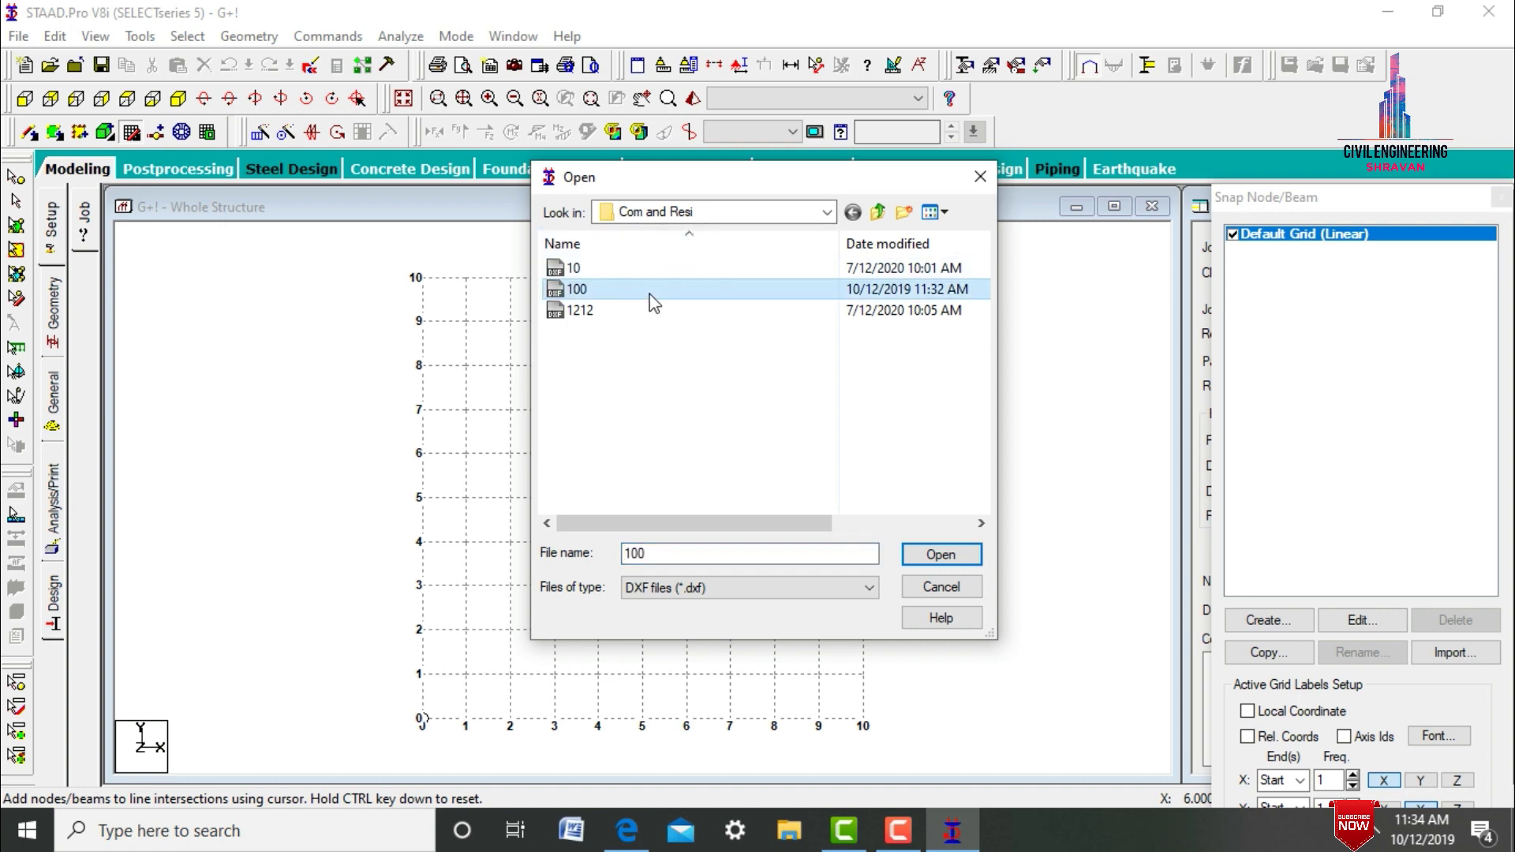
click(942, 555)
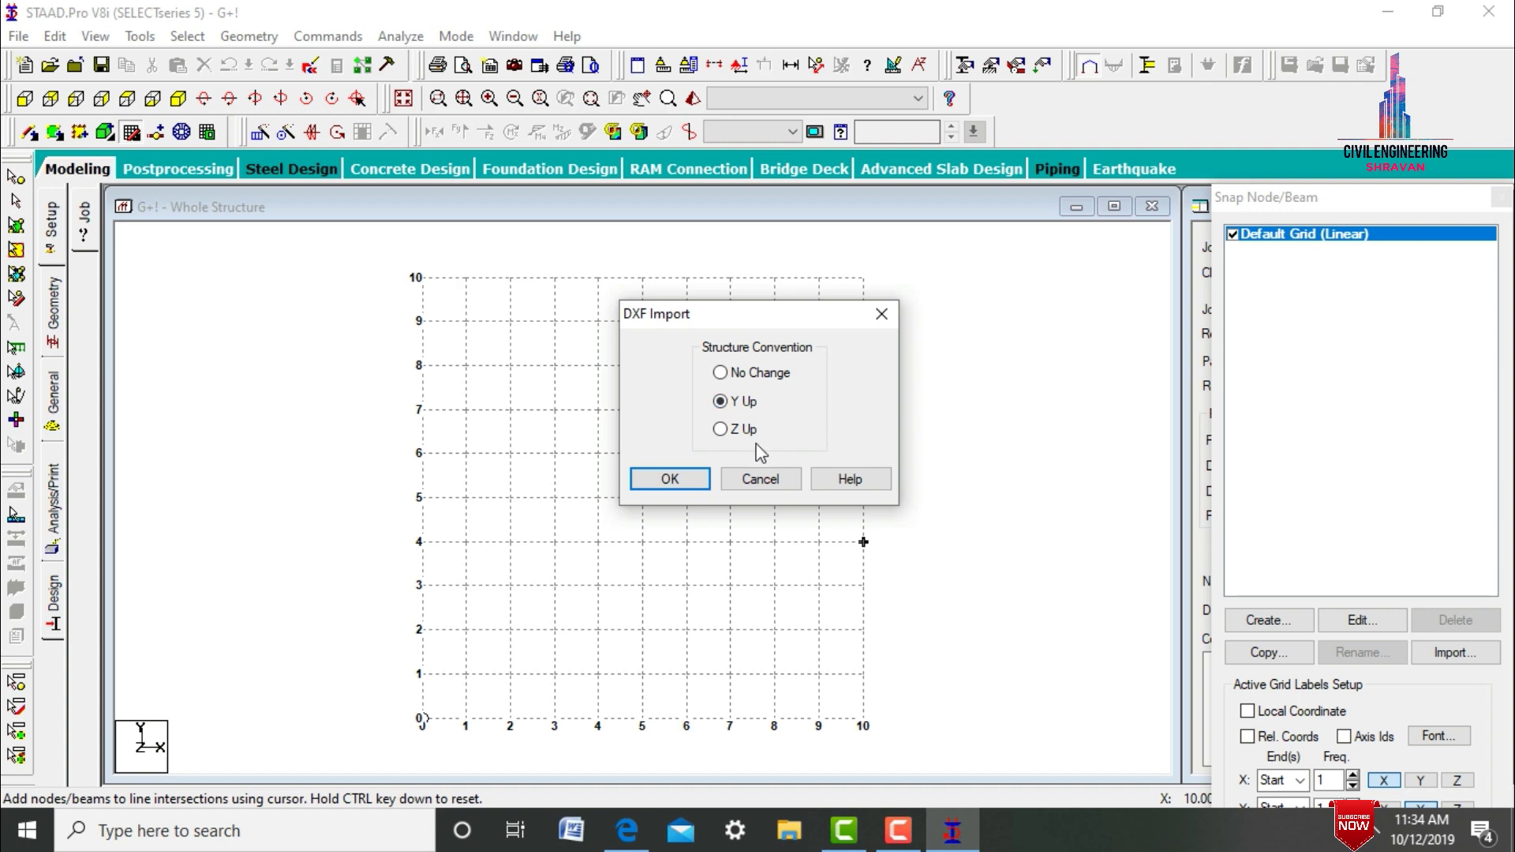
Complete the DXF import with the Y Up structure convention, foot as length unit and kilonewton as force unit
click(663, 479)
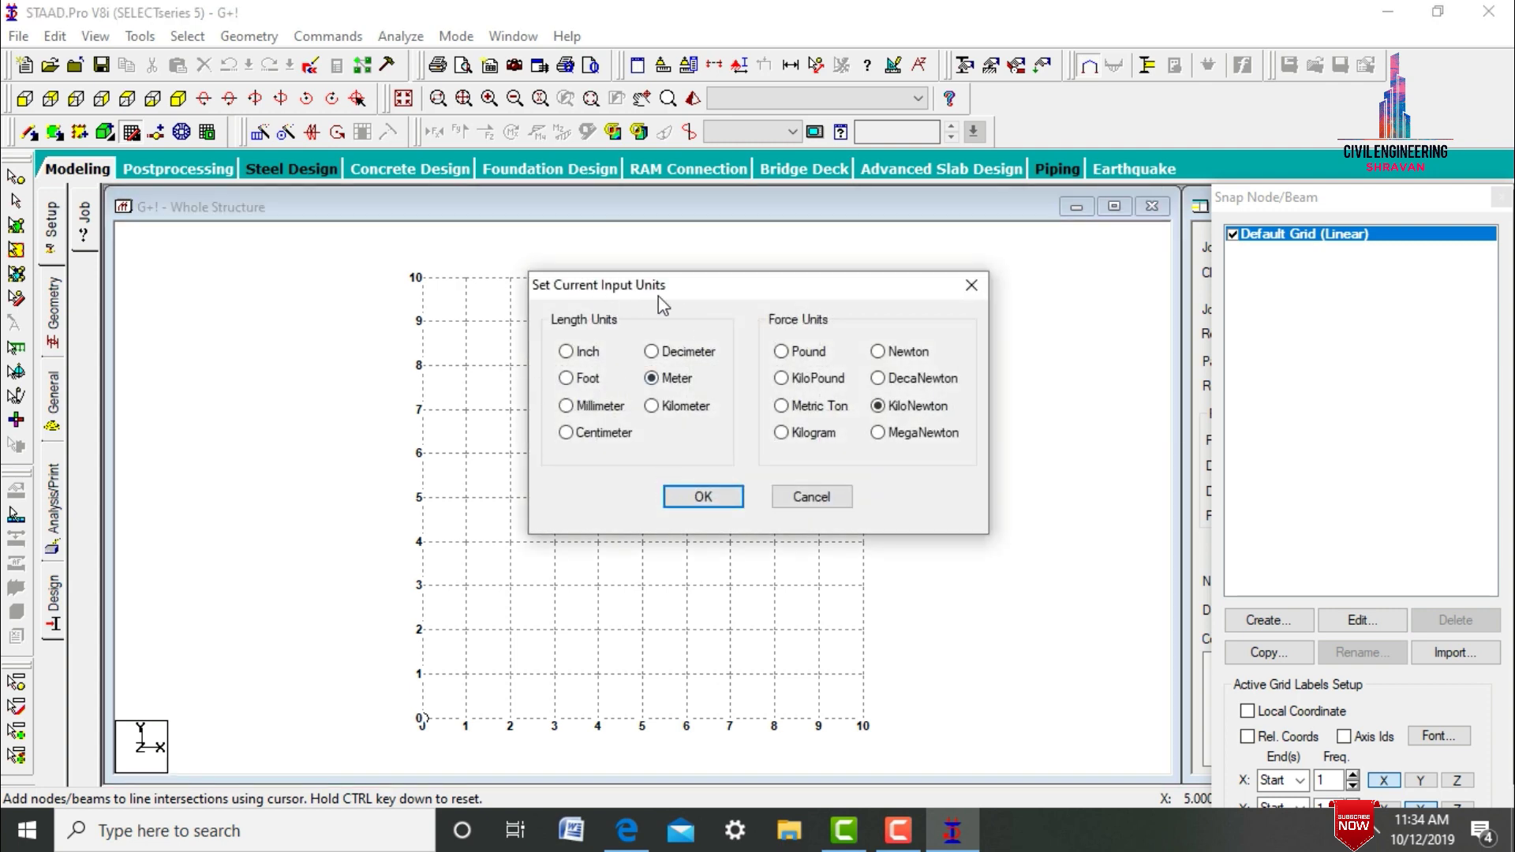
drag(818, 277, 1161, 338)
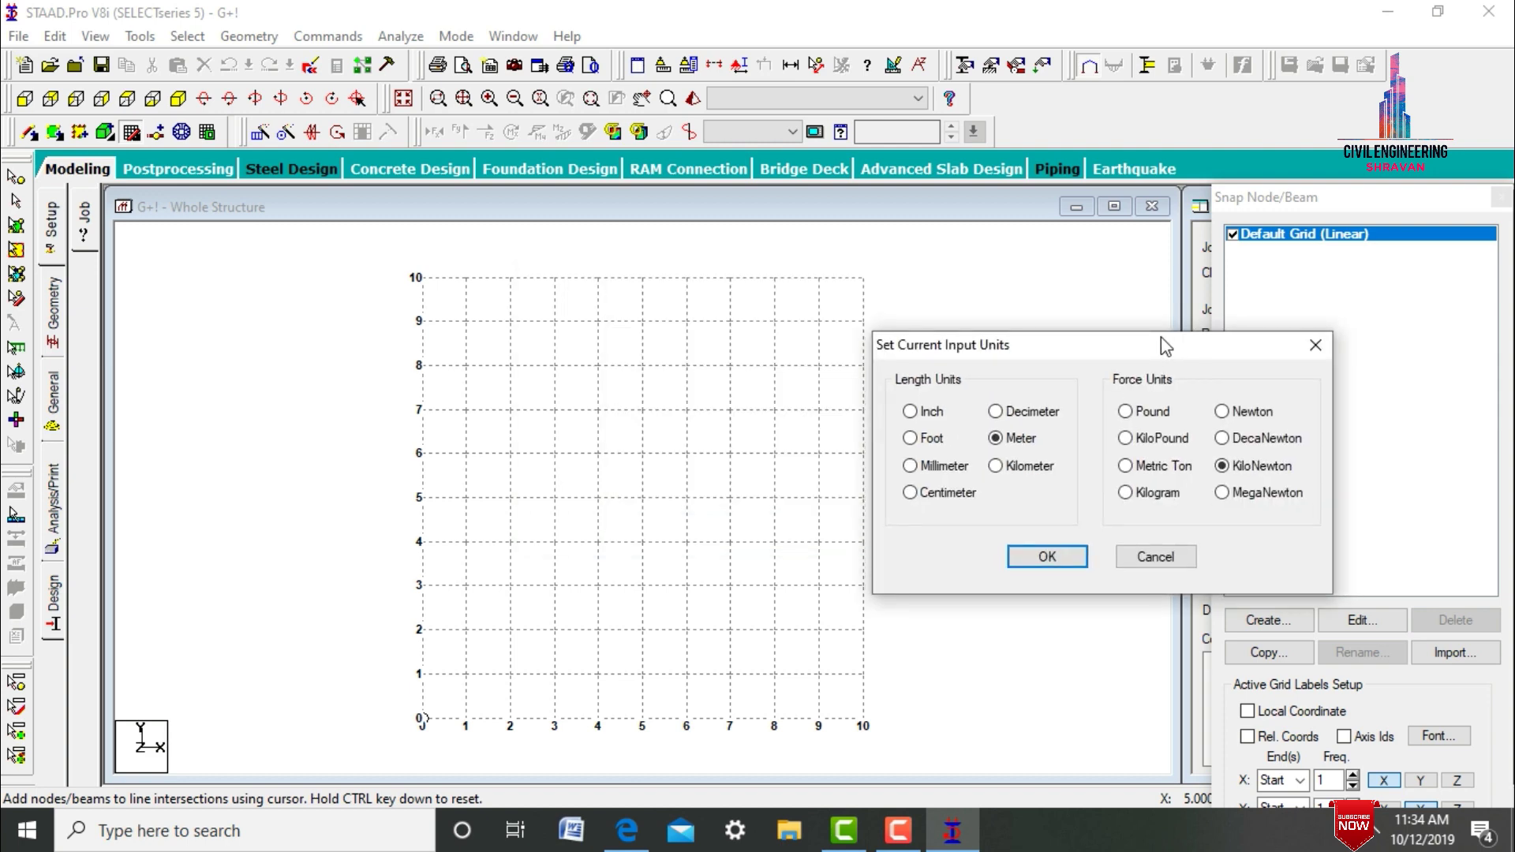
click(912, 438)
click(1050, 556)
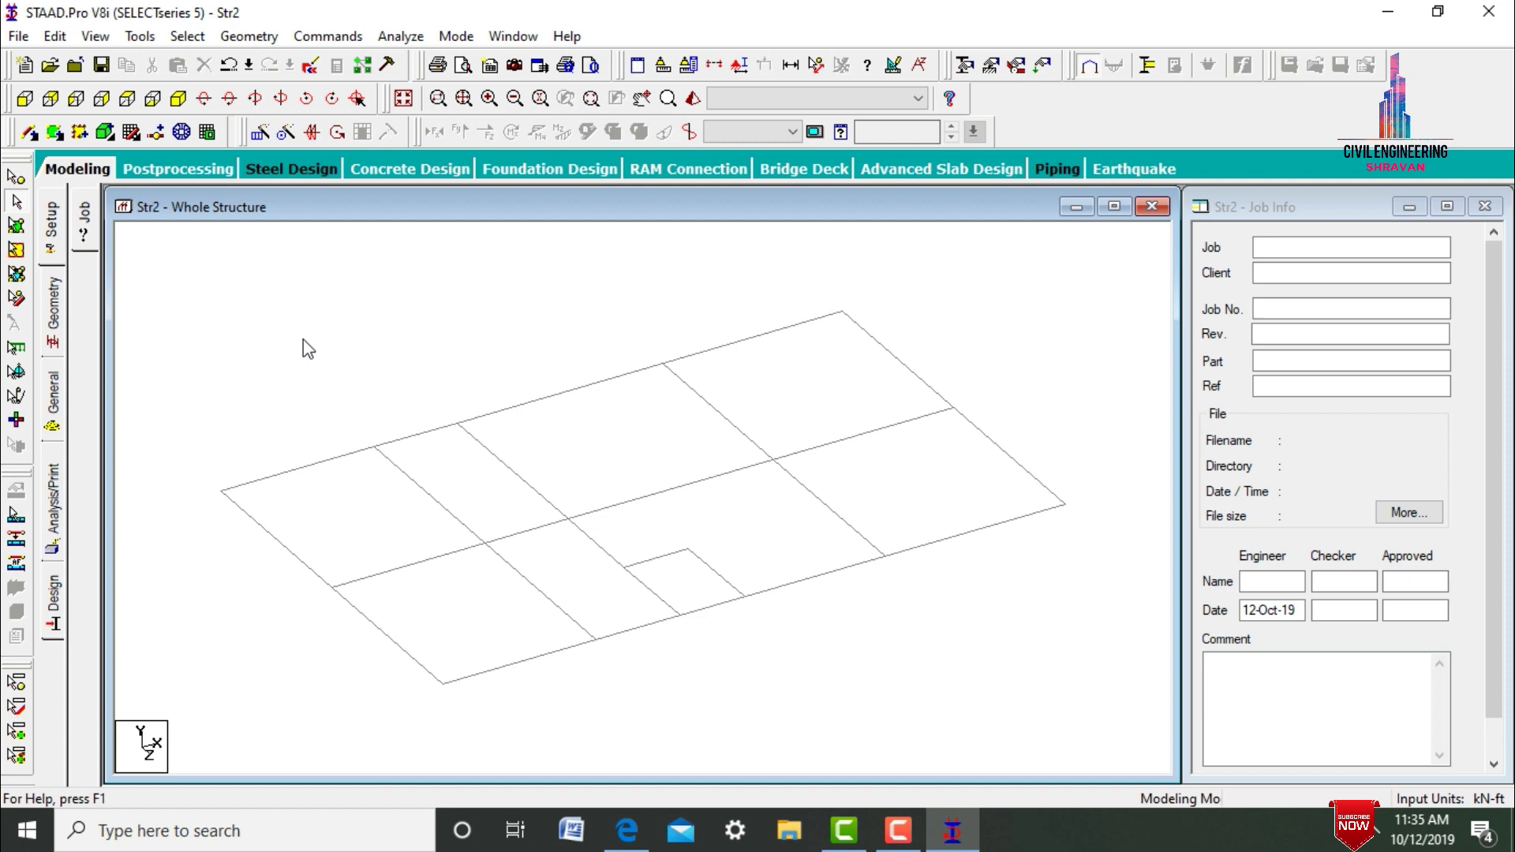
Select all the plan beams and repeat them translationally in the Y direction, one linked step with 3 m spacing
click(57, 335)
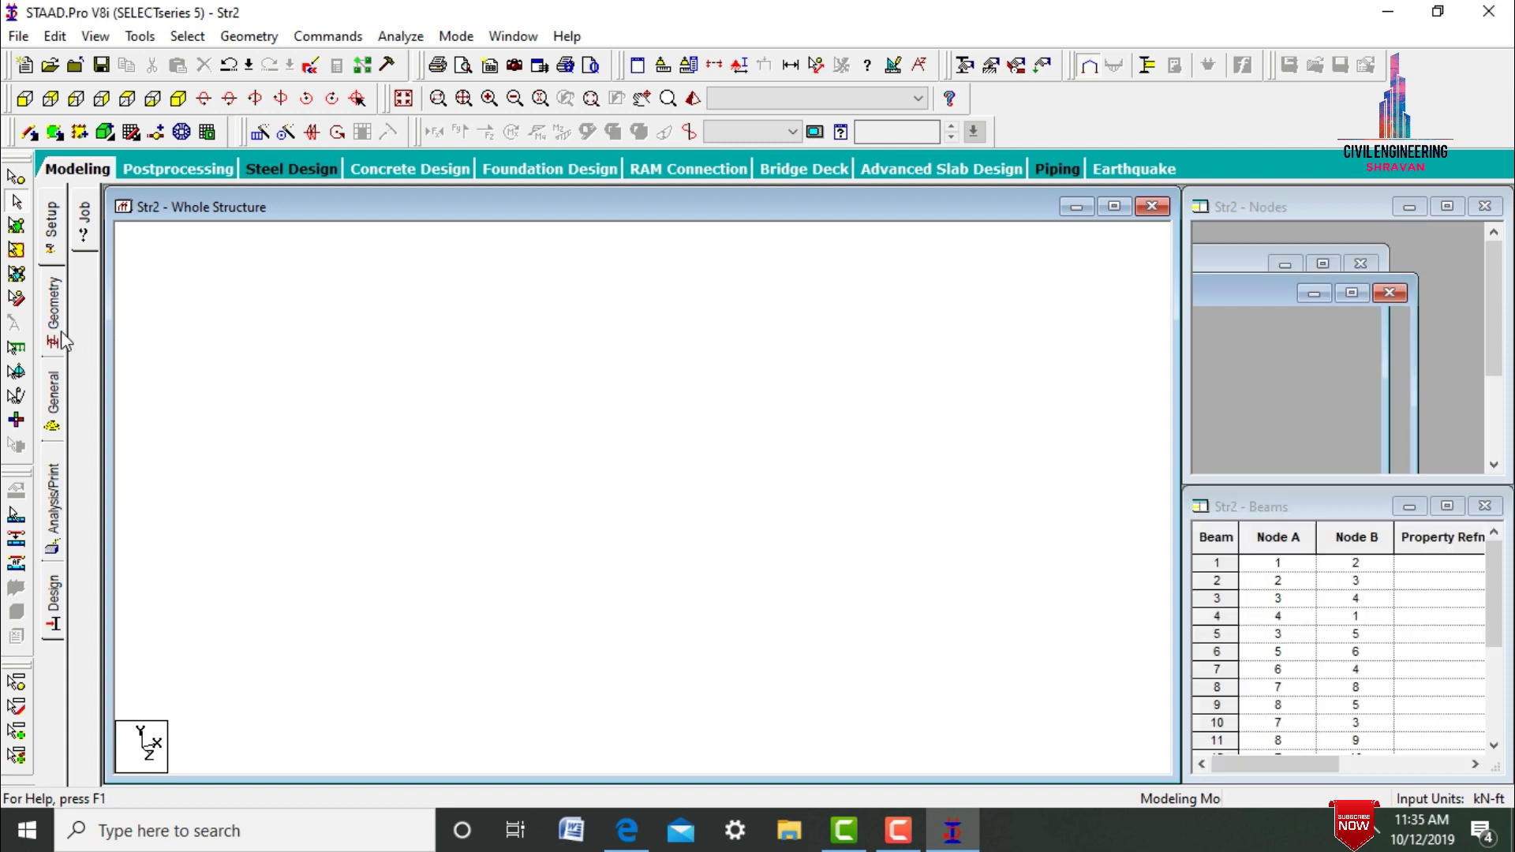
click(453, 418)
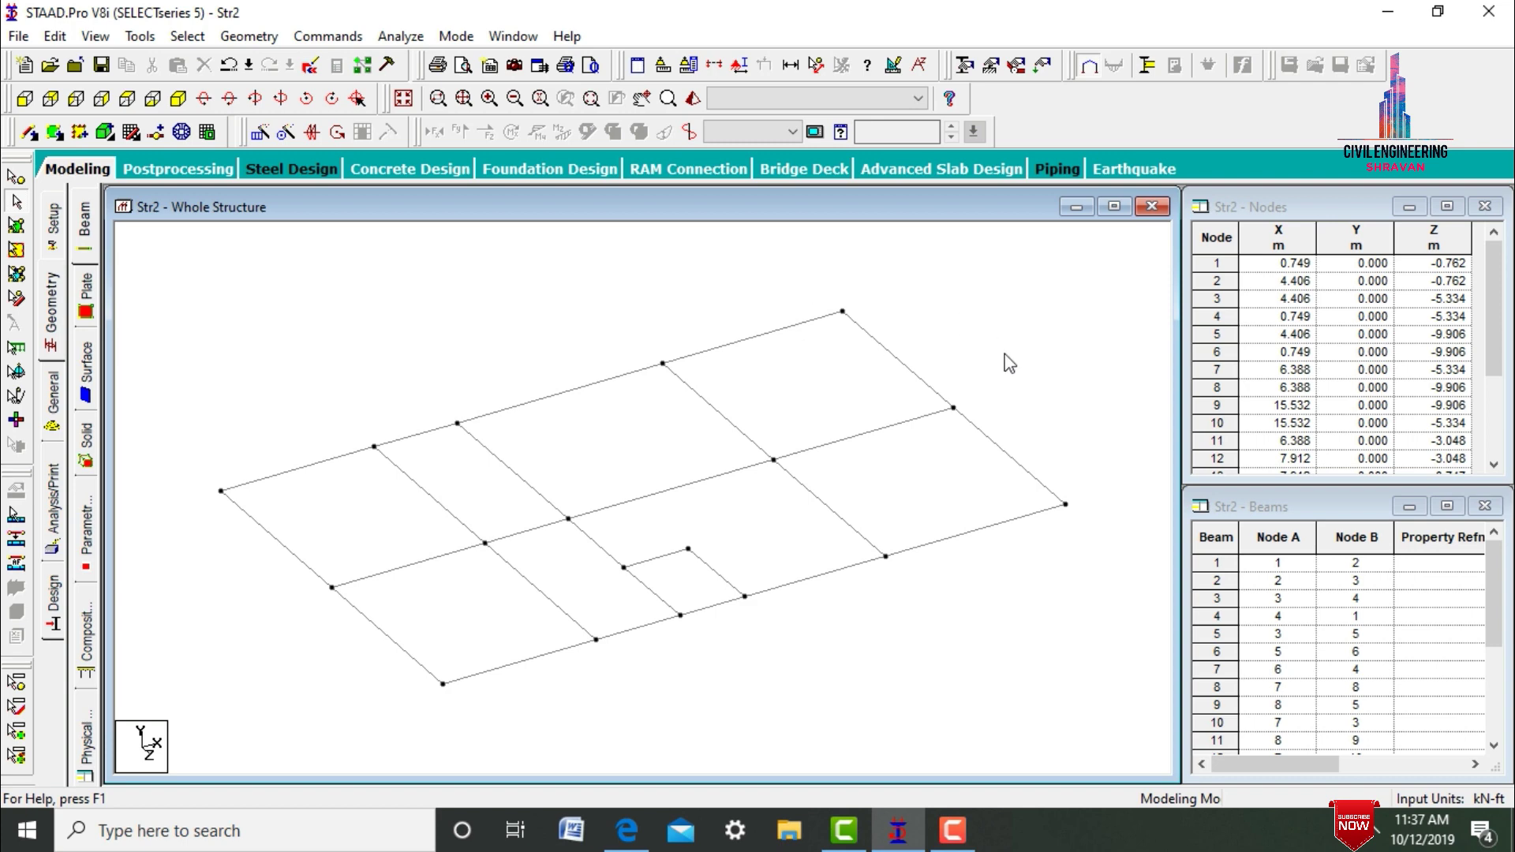
key(ctrl+a)
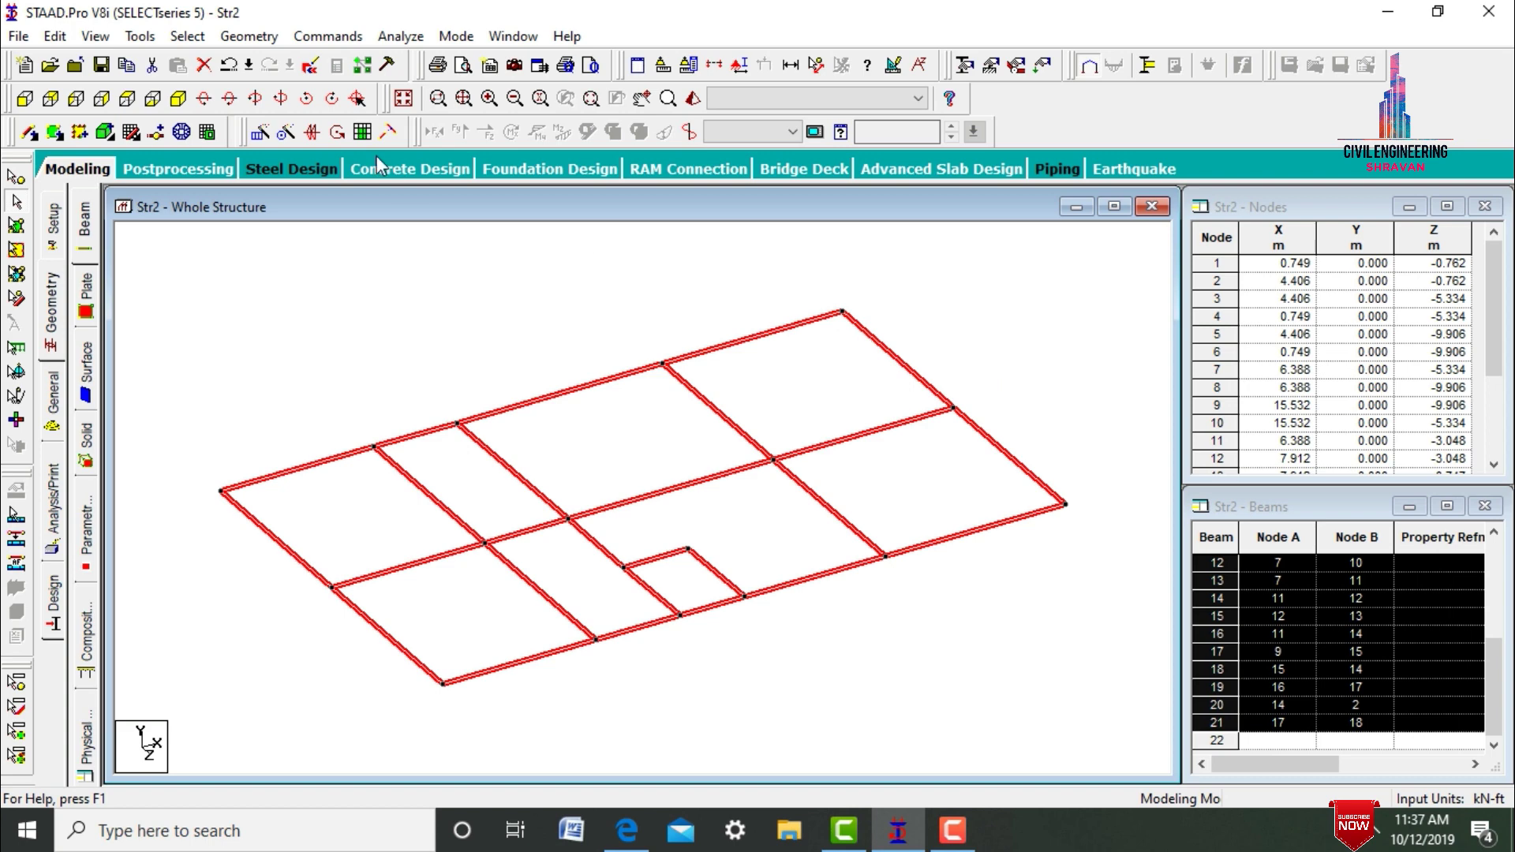
click(258, 135)
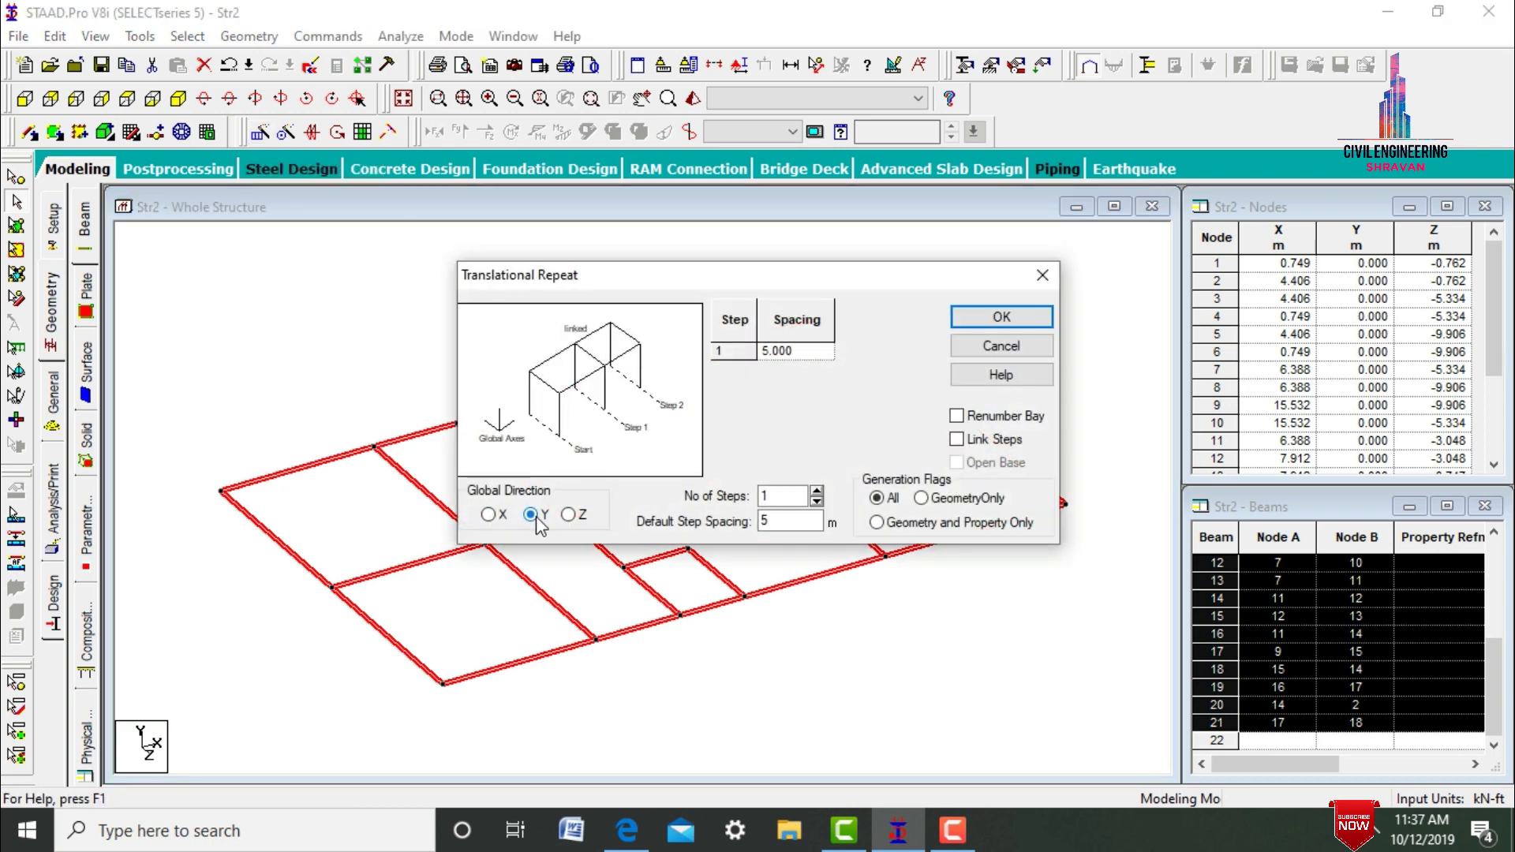
click(784, 502)
key(Tab)
click(995, 320)
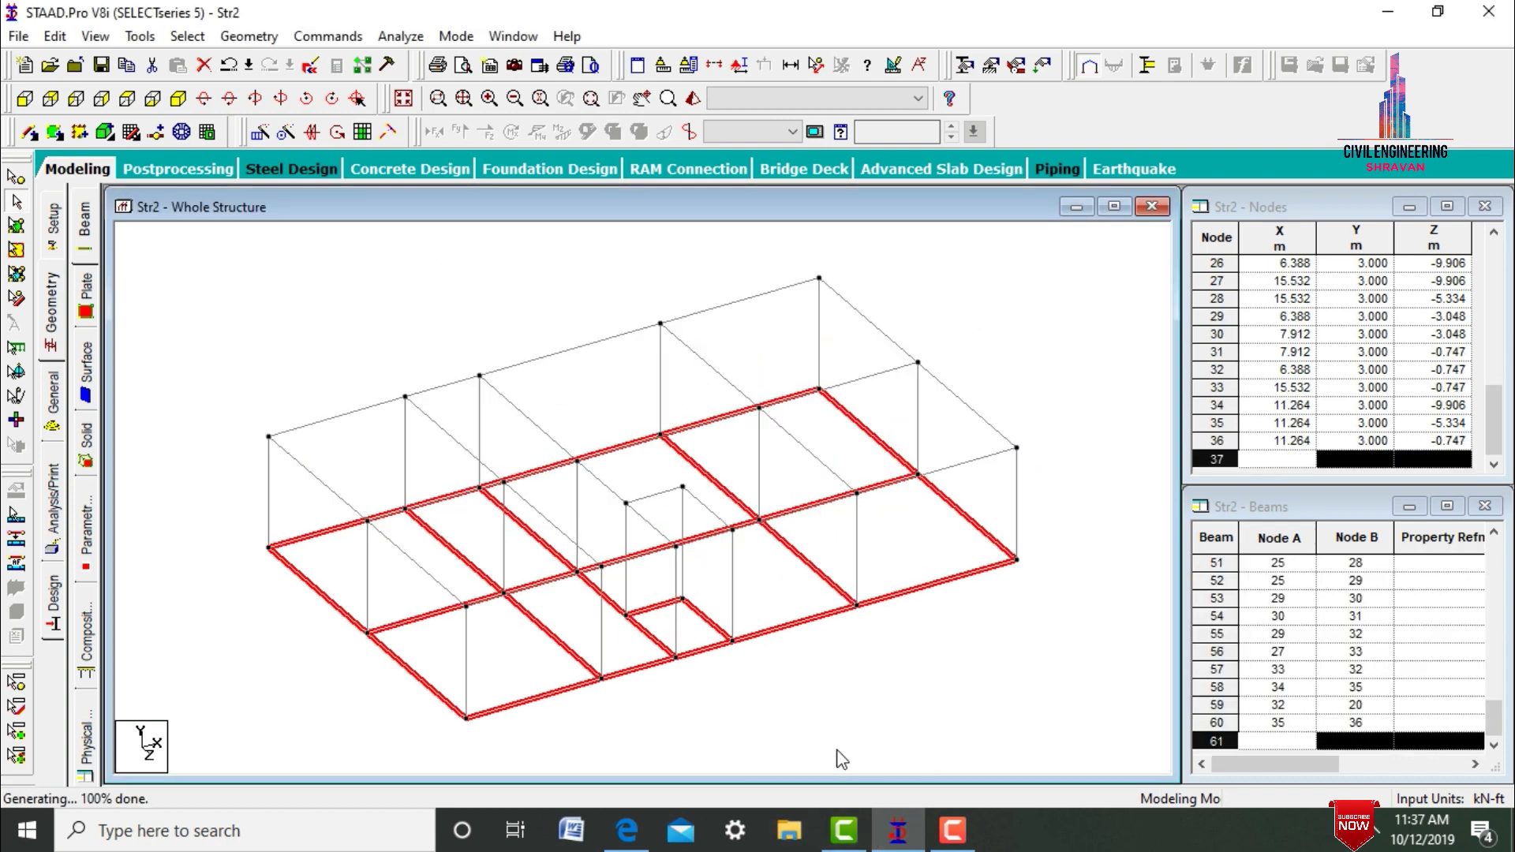
Delete the selected base-level beams beneath the columns
key(Delete)
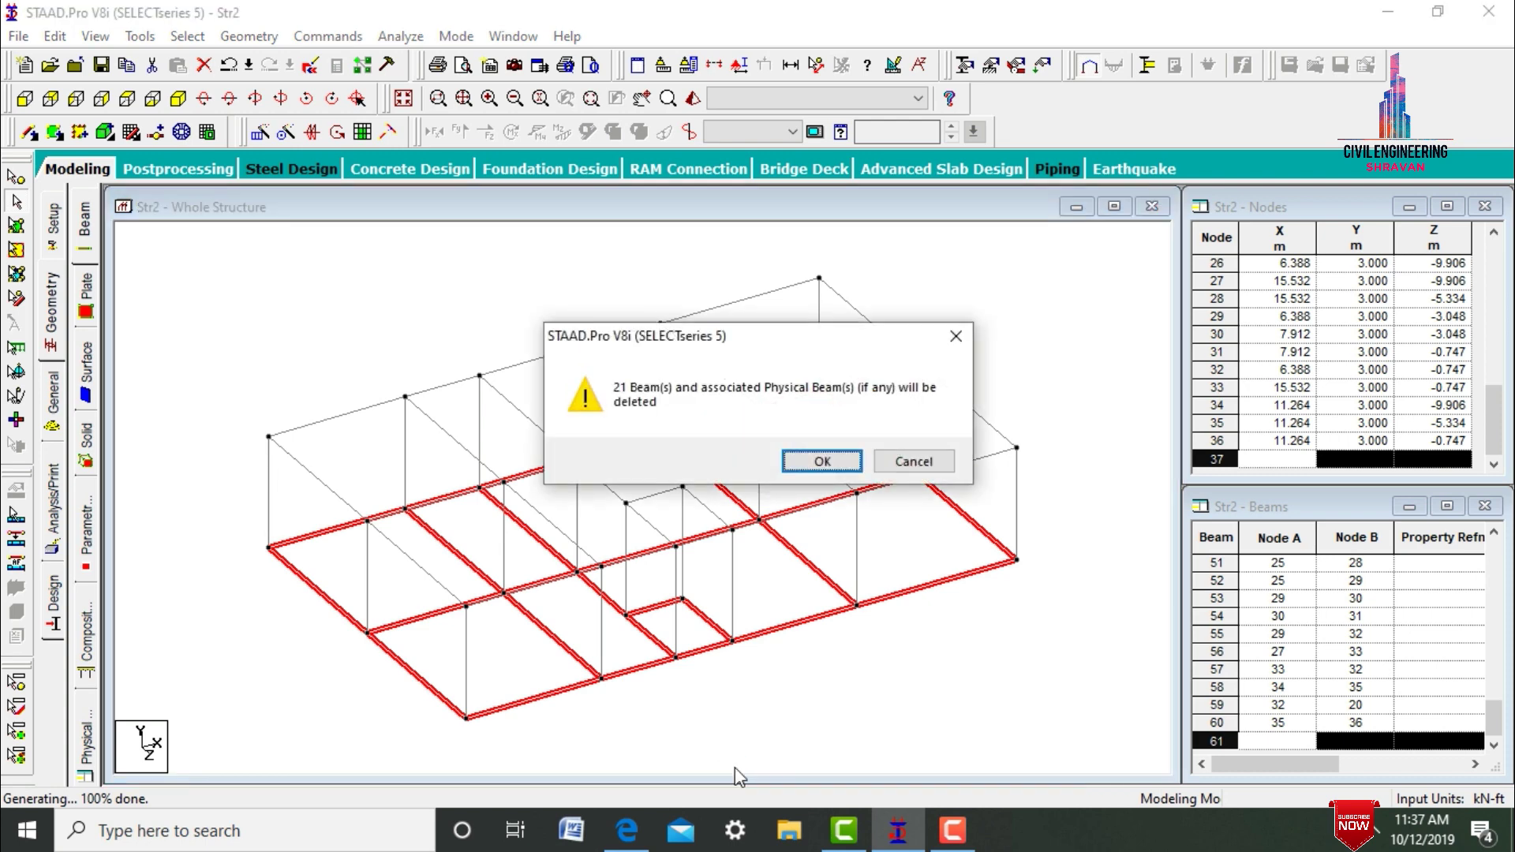
key(Return)
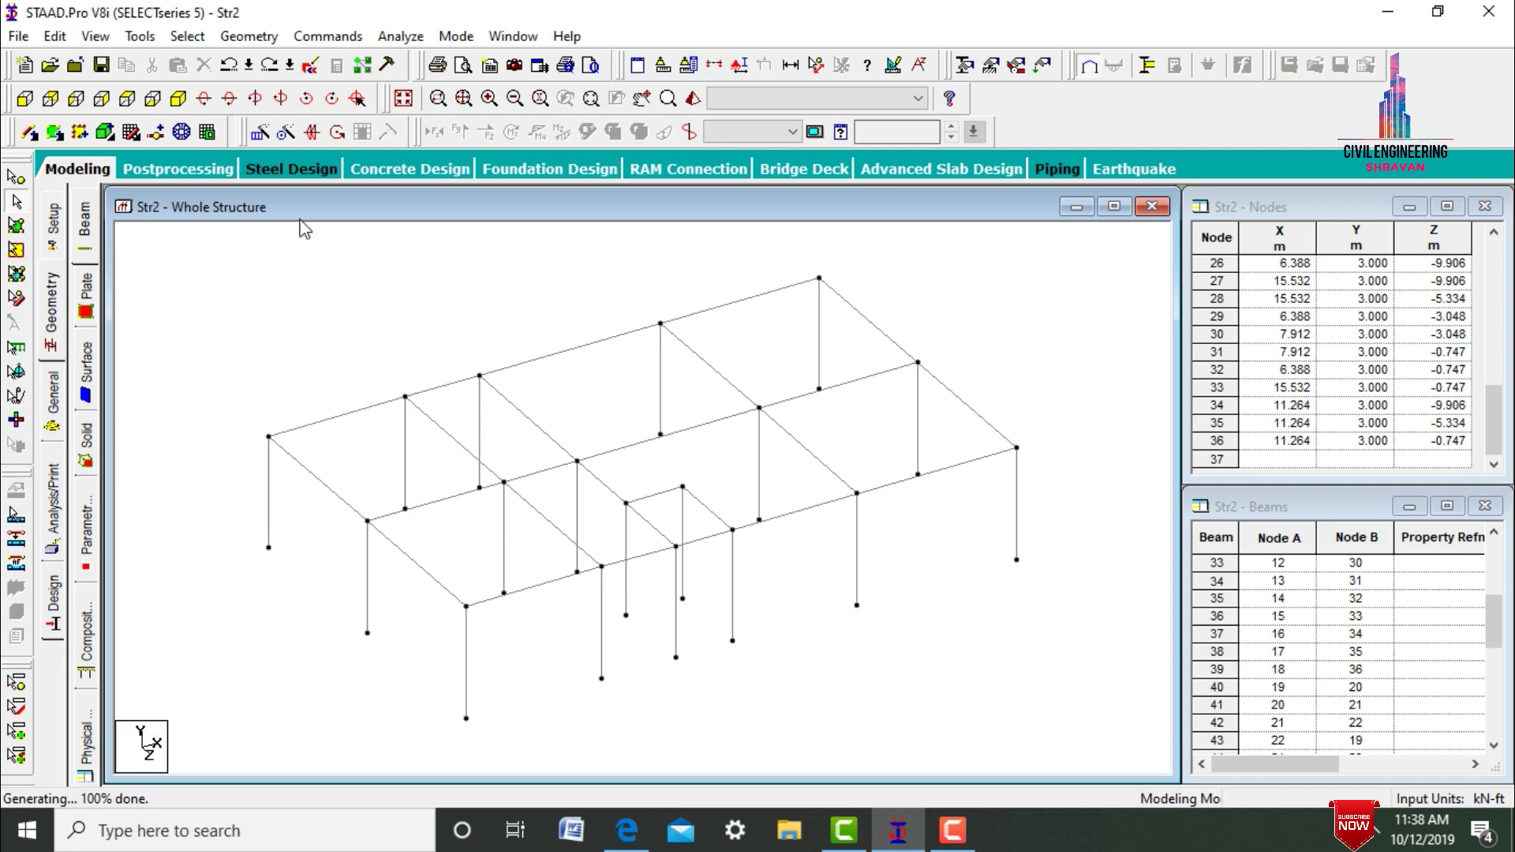
Isolate the narrow staircase bay at the rear of the plan with a window section and show it in isometric view
click(127, 99)
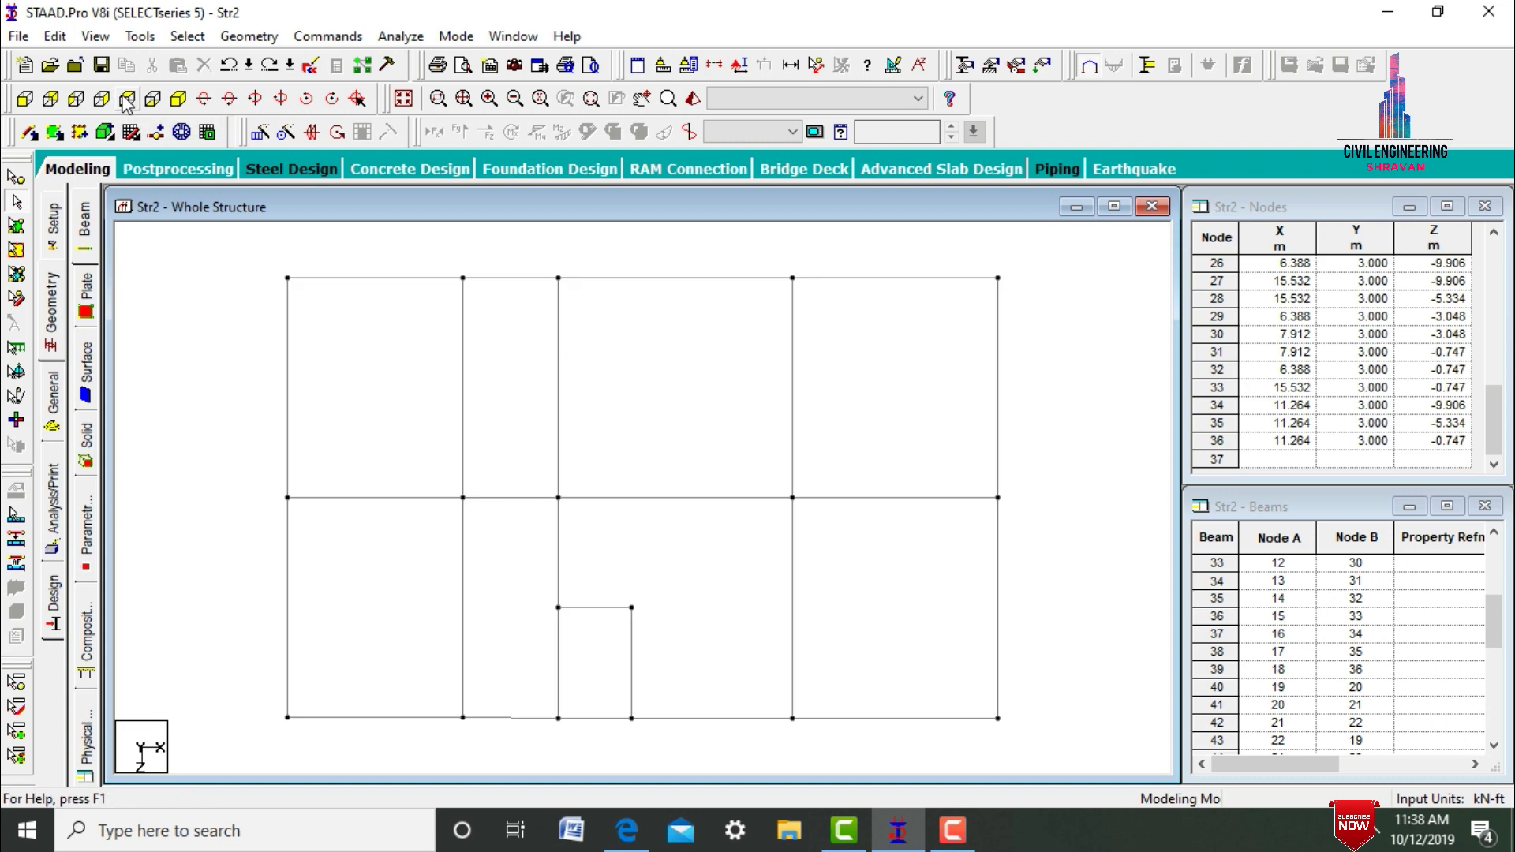
click(715, 66)
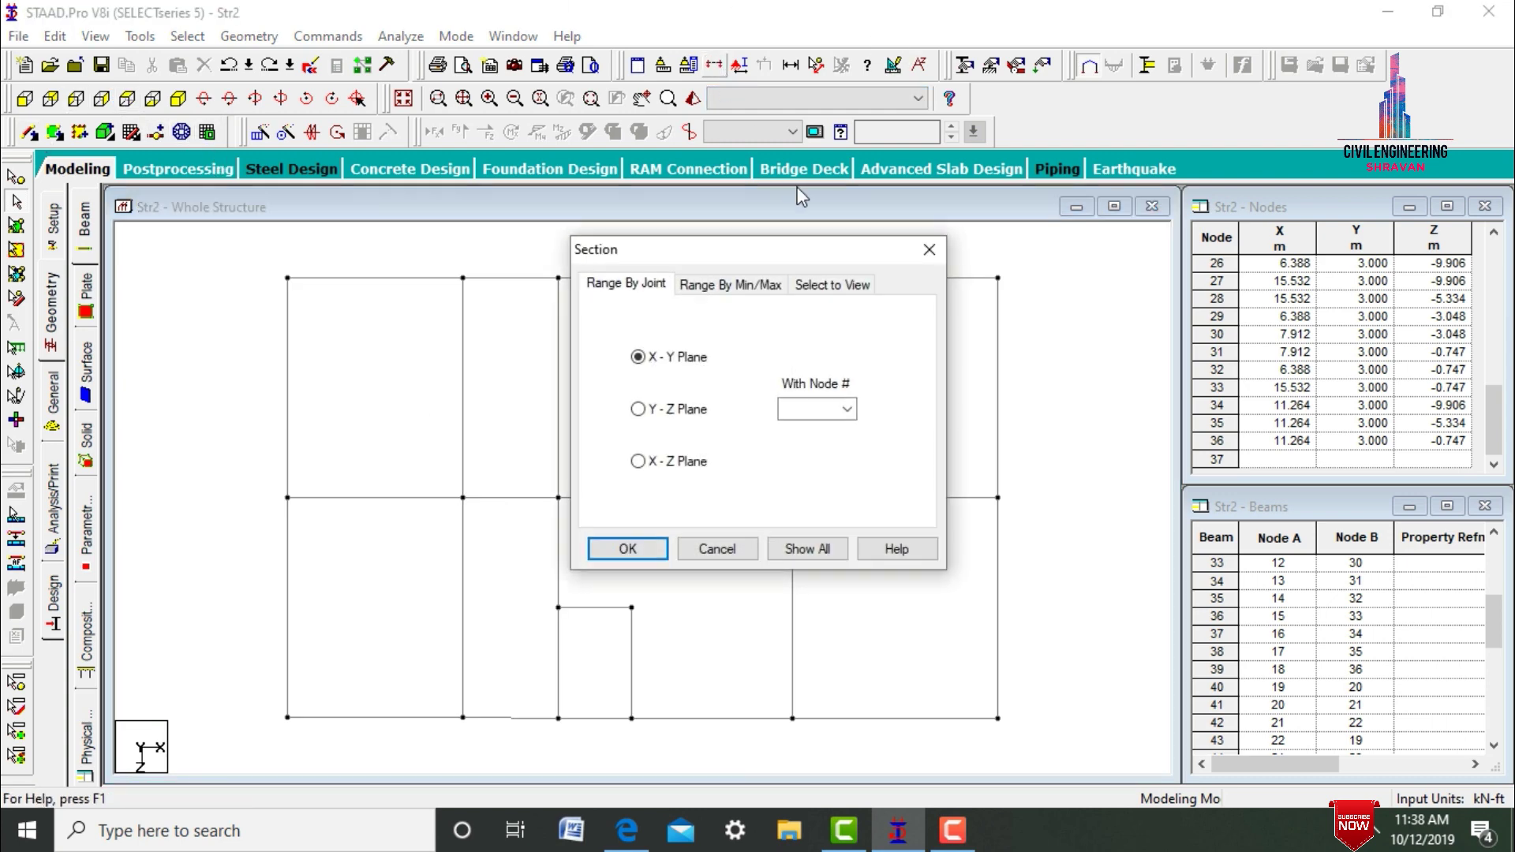
click(821, 285)
click(649, 552)
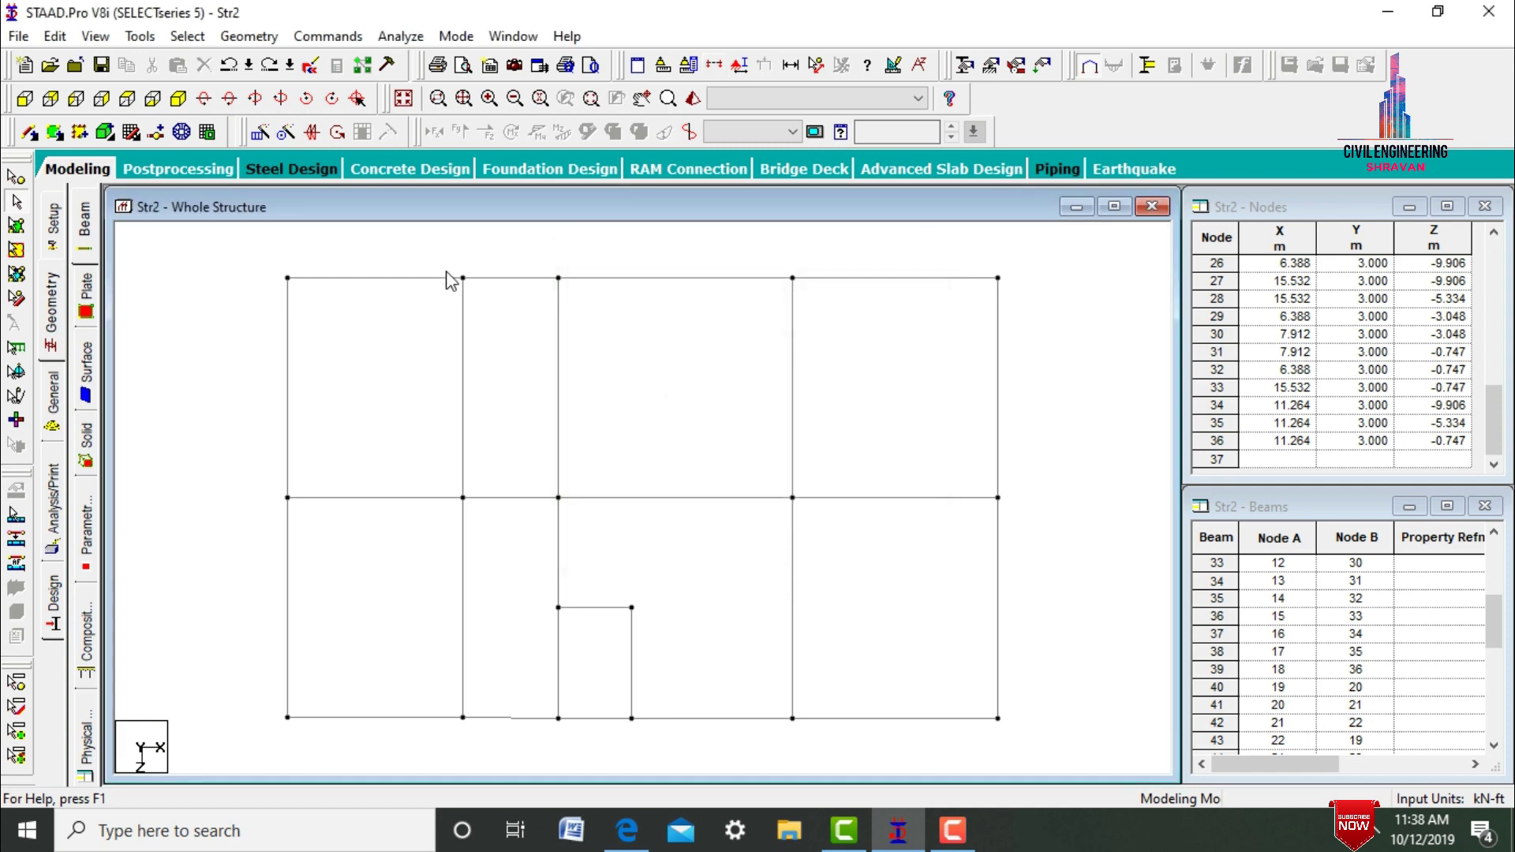
drag(454, 272, 569, 503)
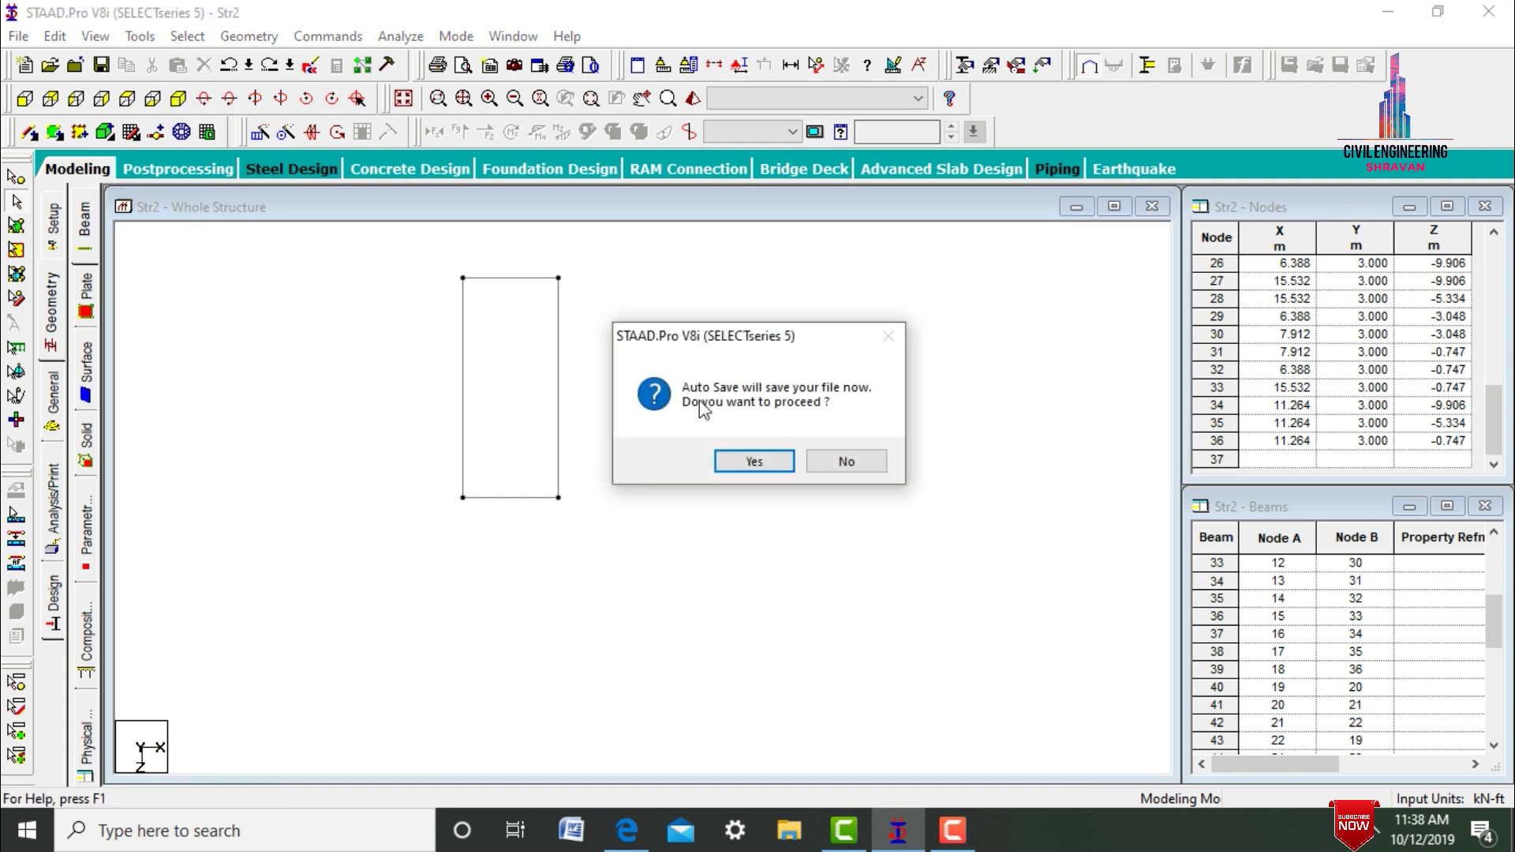
click(750, 462)
click(619, 442)
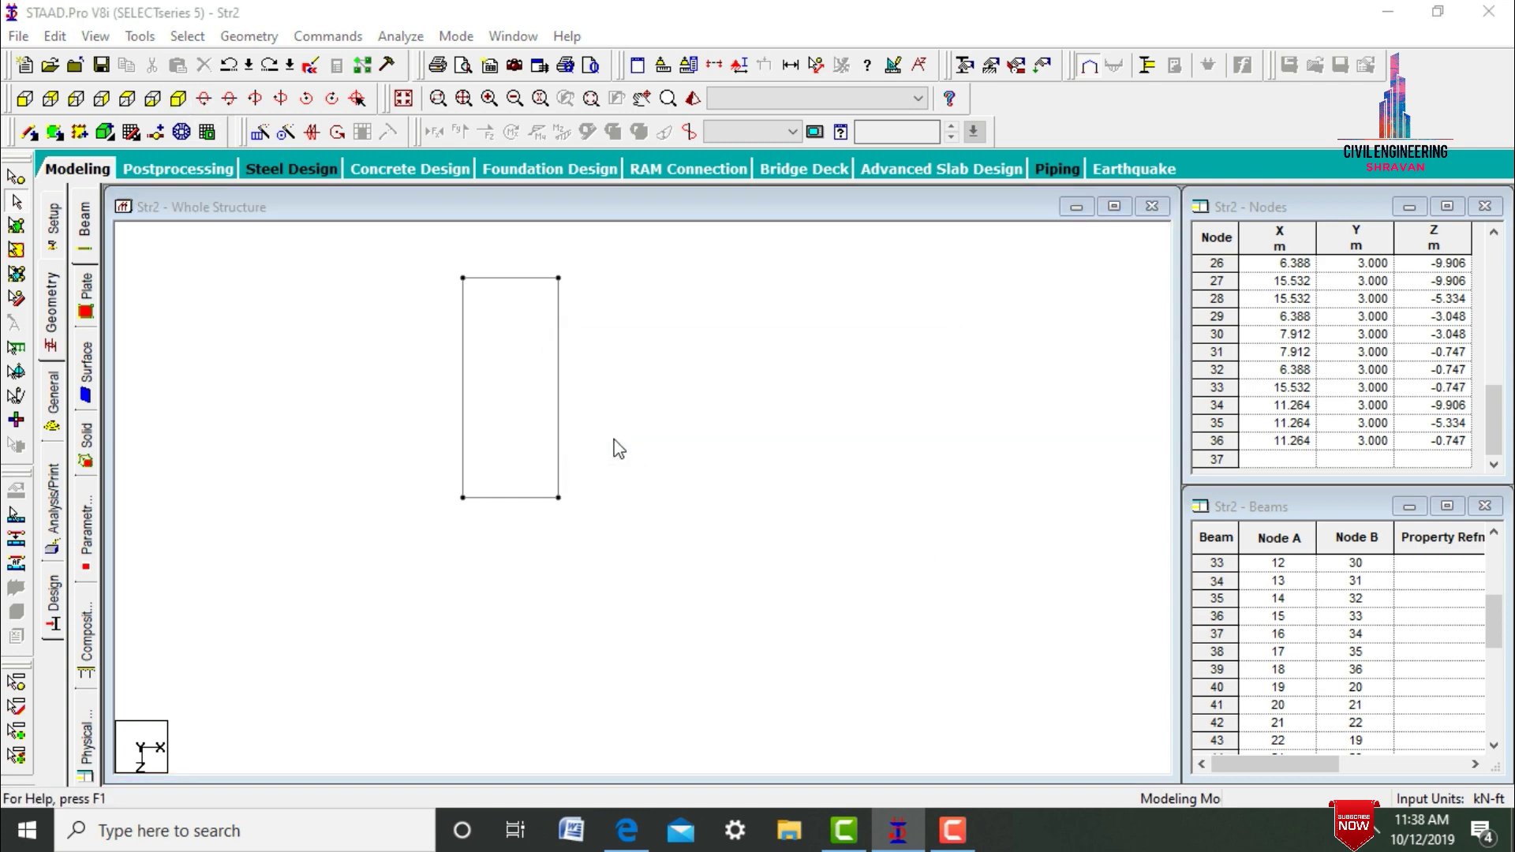
click(940, 616)
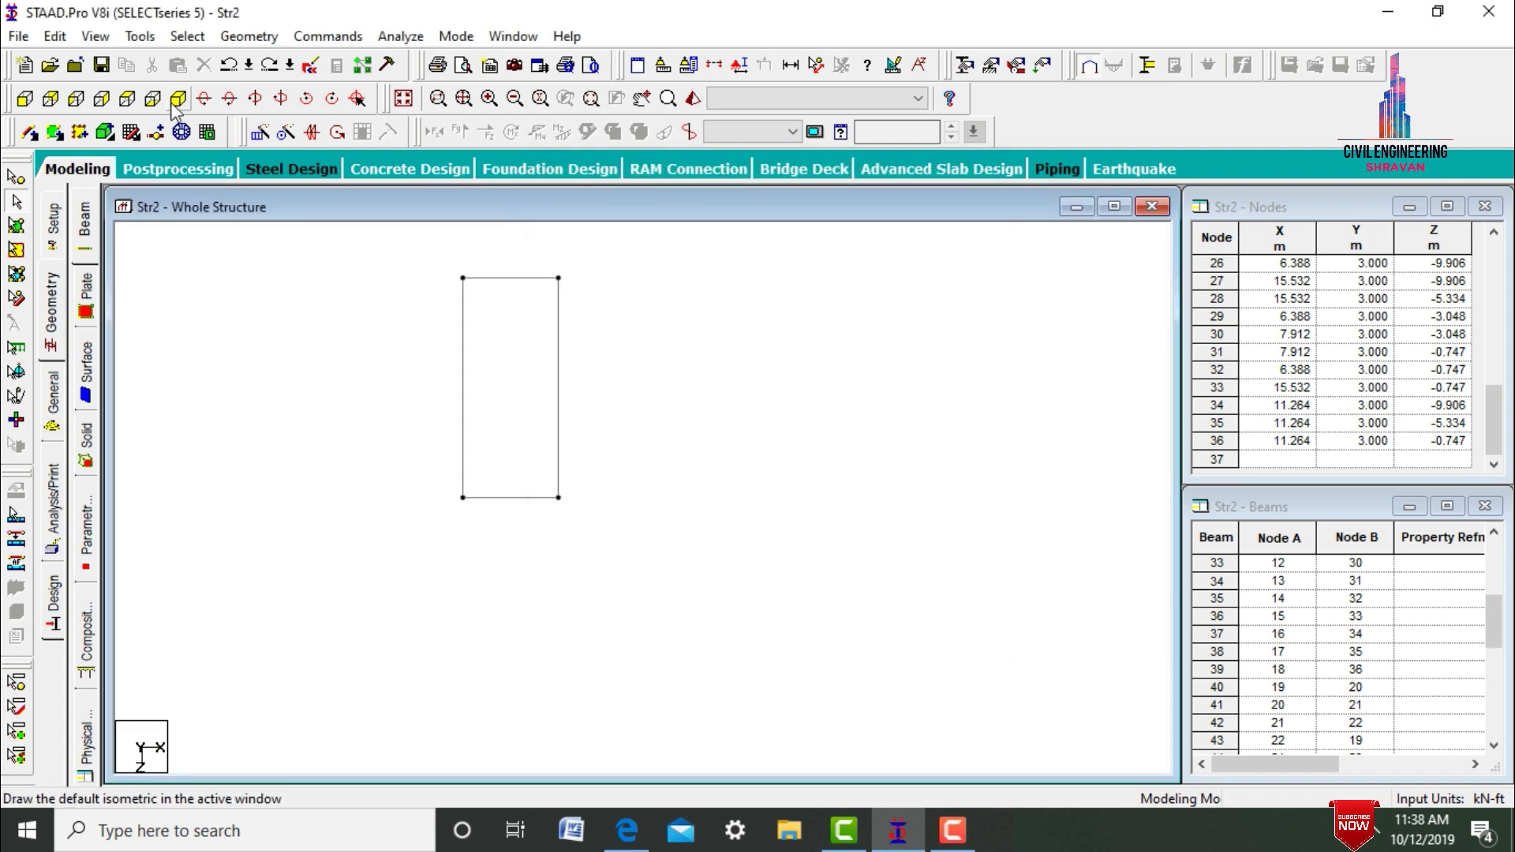
click(172, 100)
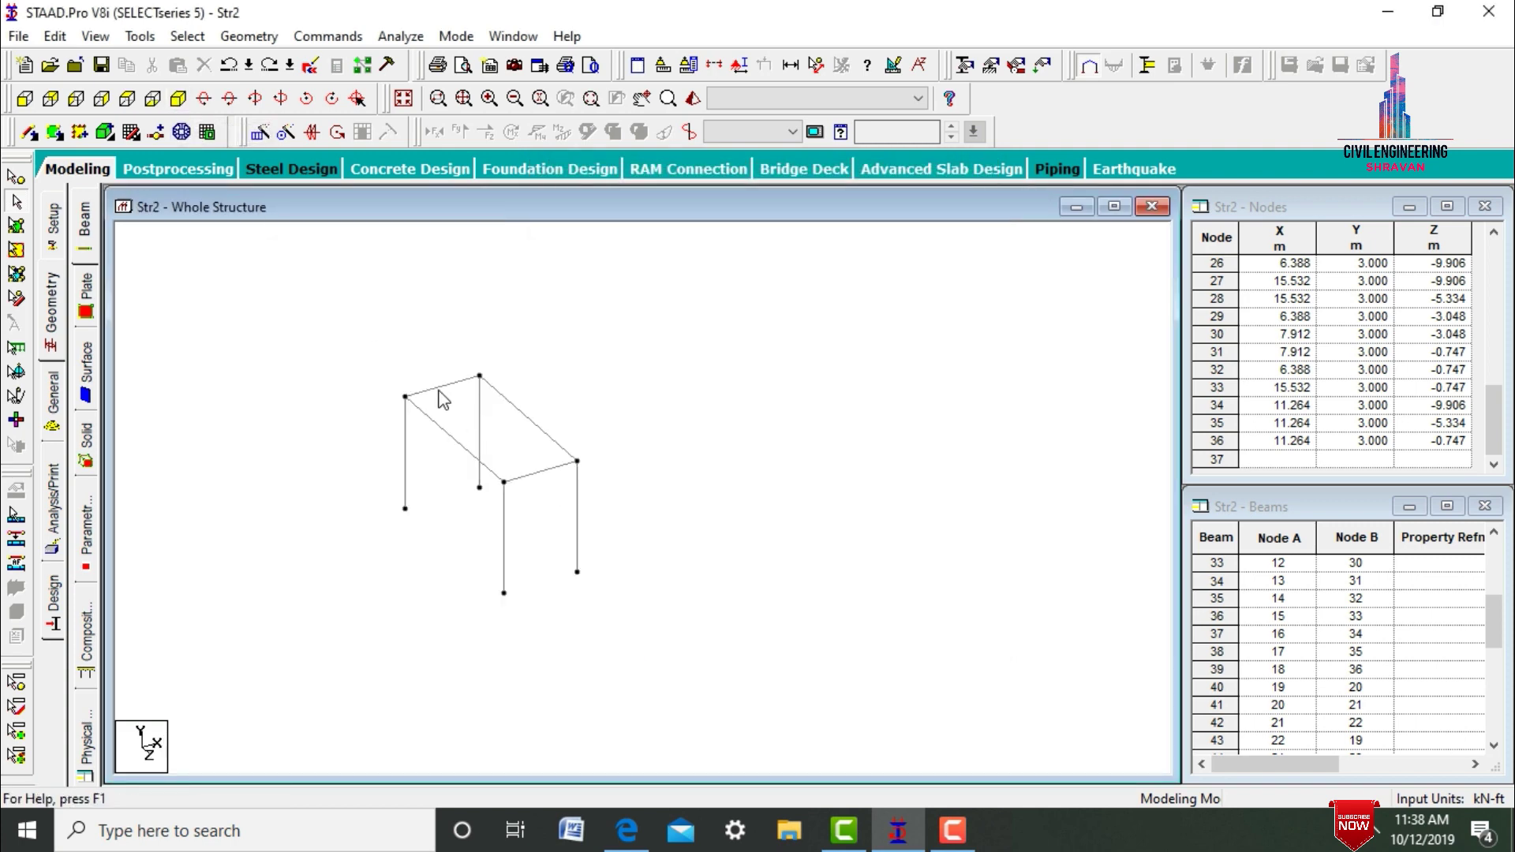
Insert midpoint nodes into the two rear columns of the isolated bay
click(481, 426)
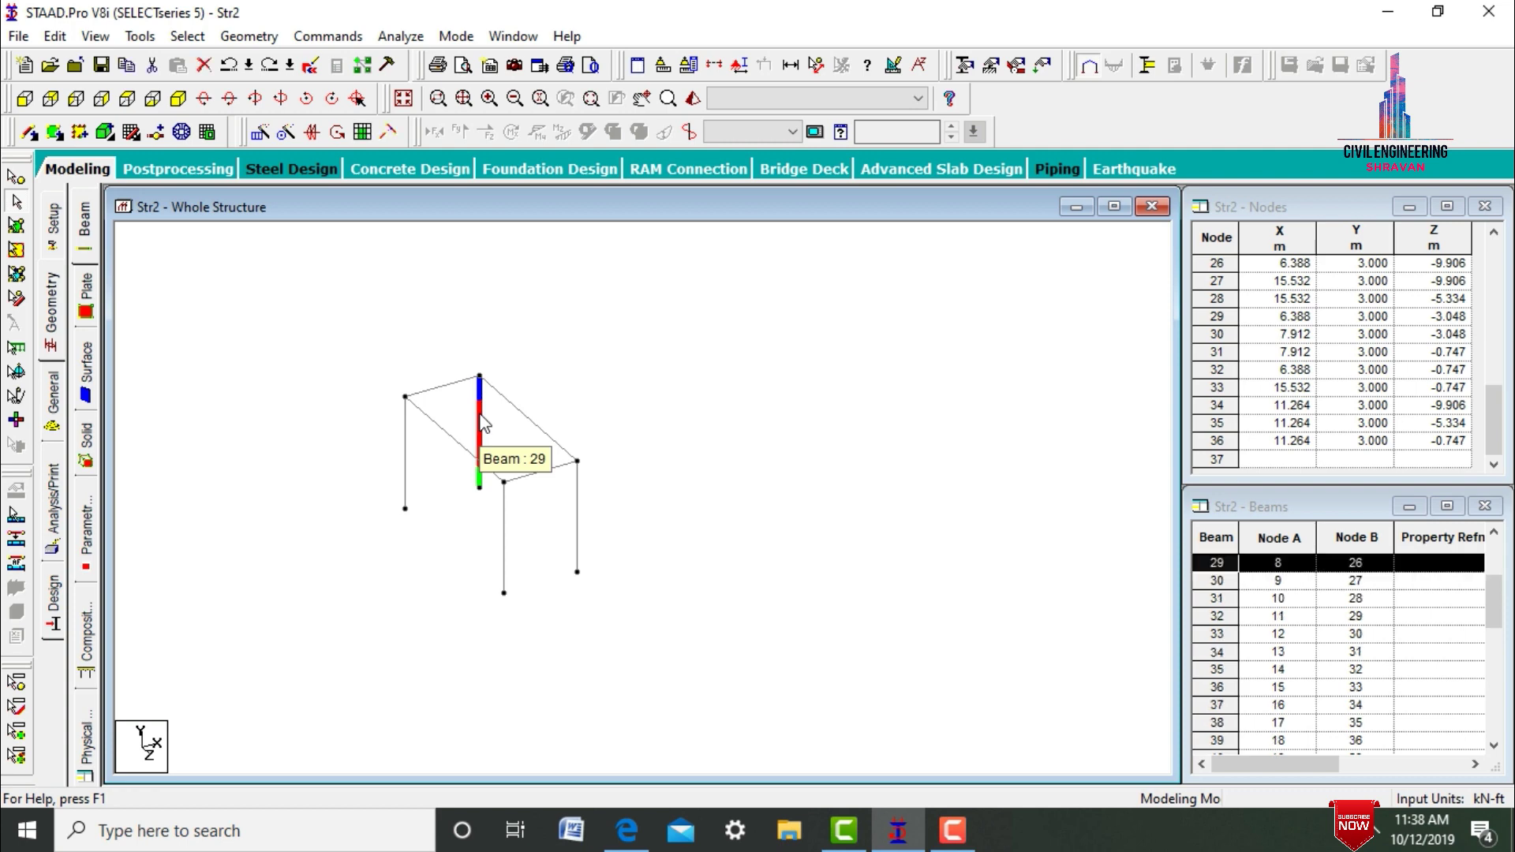
right_click(404, 450)
click(466, 422)
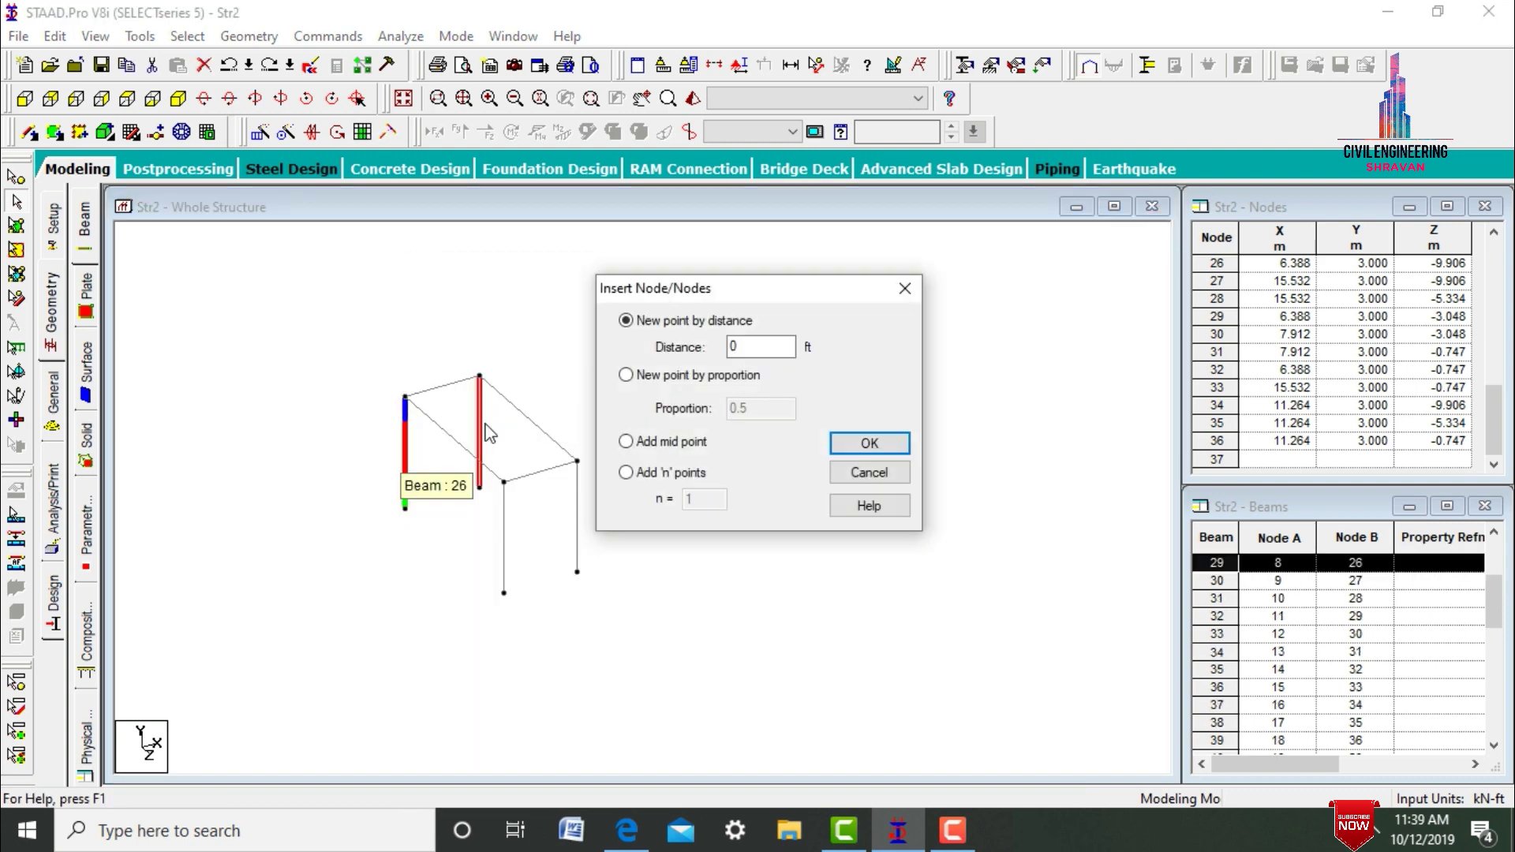
click(645, 445)
click(869, 443)
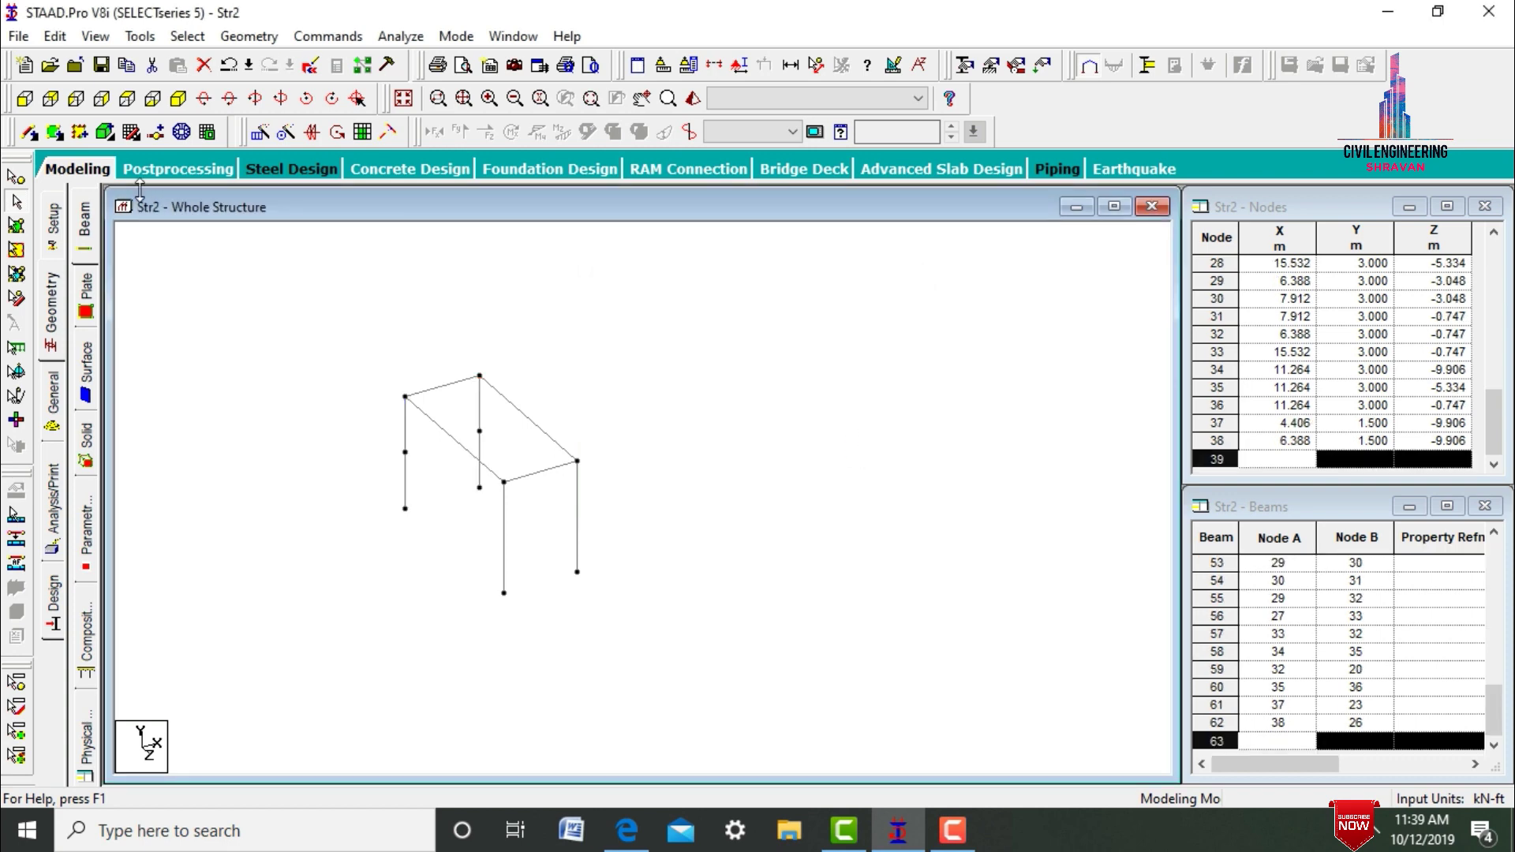
Copy the two mid-height column nodes and paste them with an offset of 1 m in Z
click(16, 177)
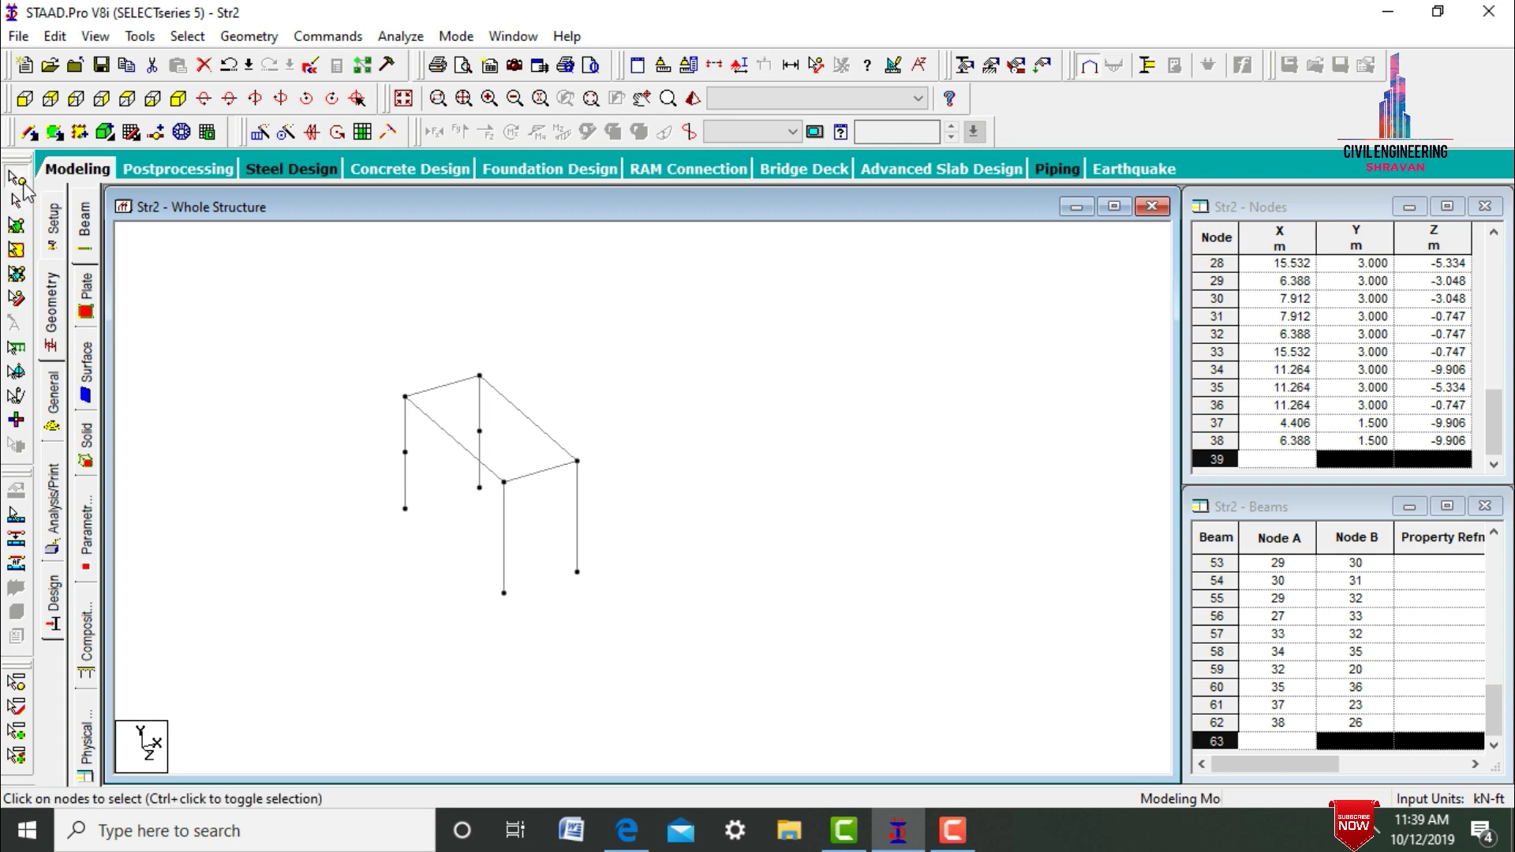
click(405, 453)
ctrl+click(479, 432)
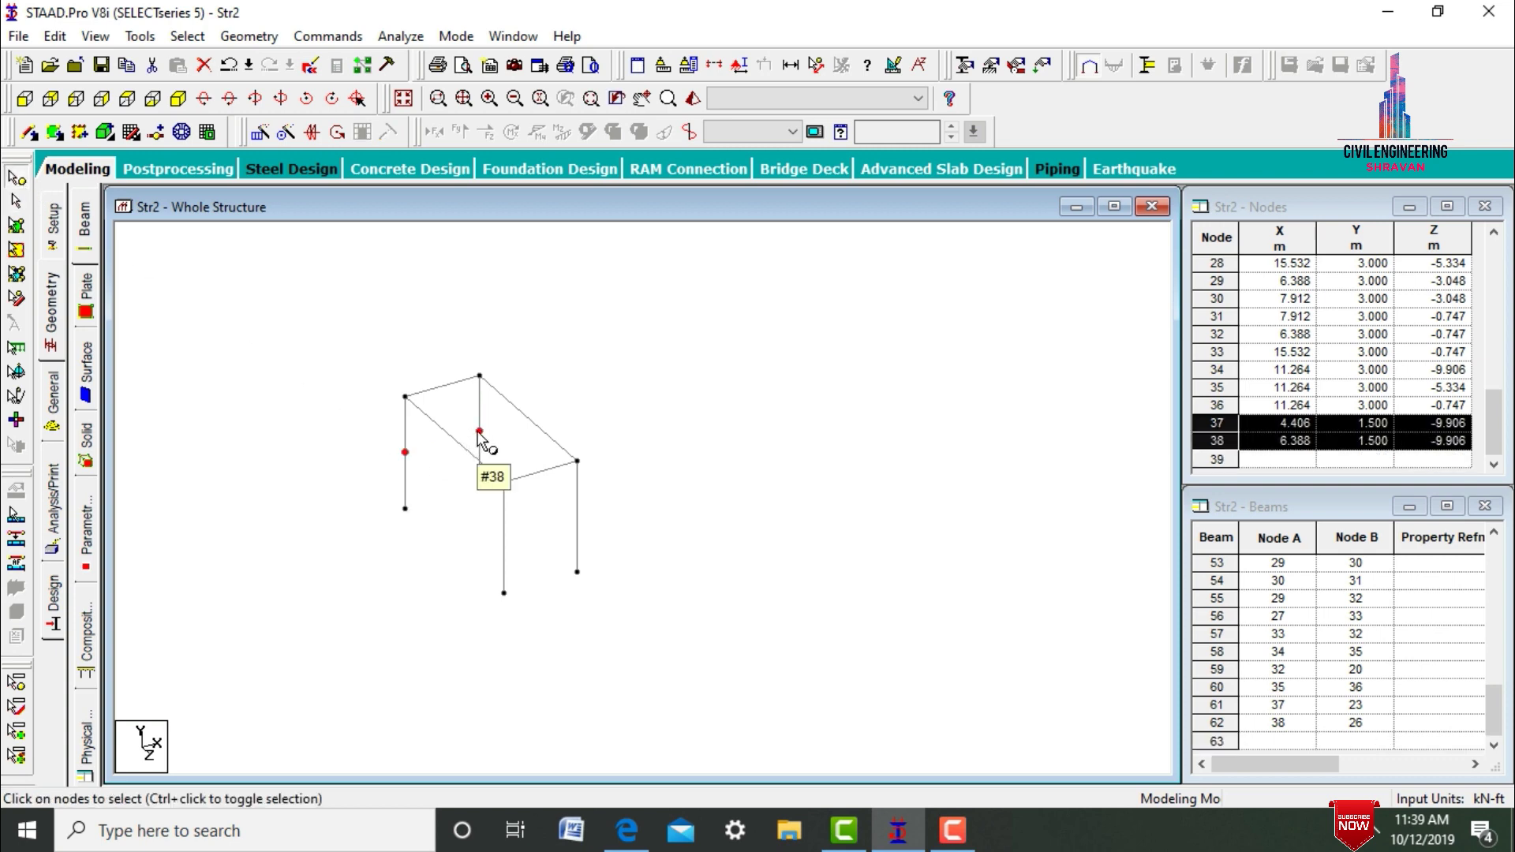
right_click(591, 399)
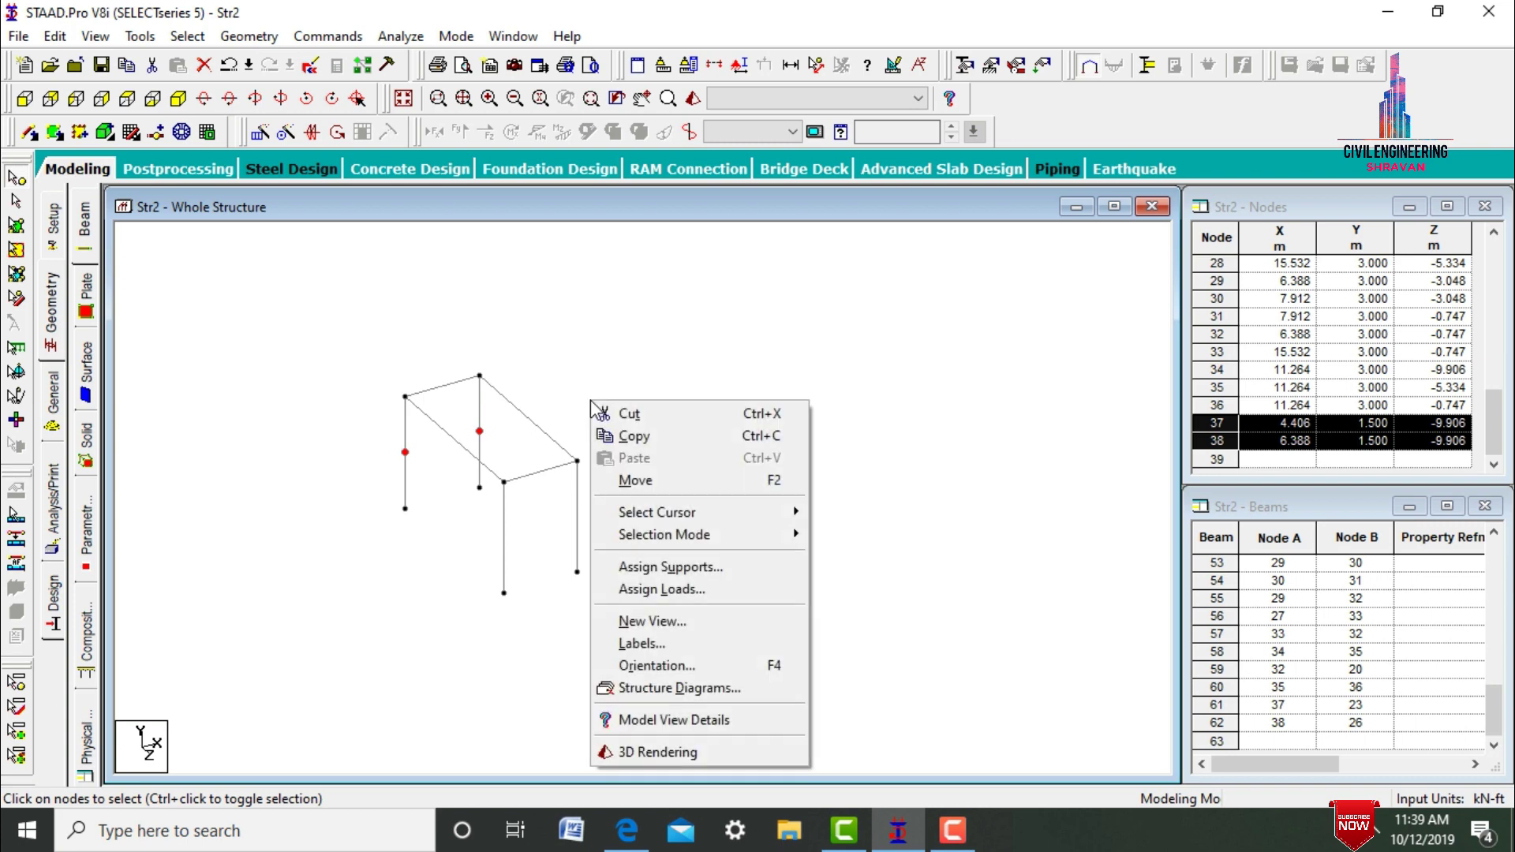
click(626, 434)
right_click(627, 434)
click(665, 495)
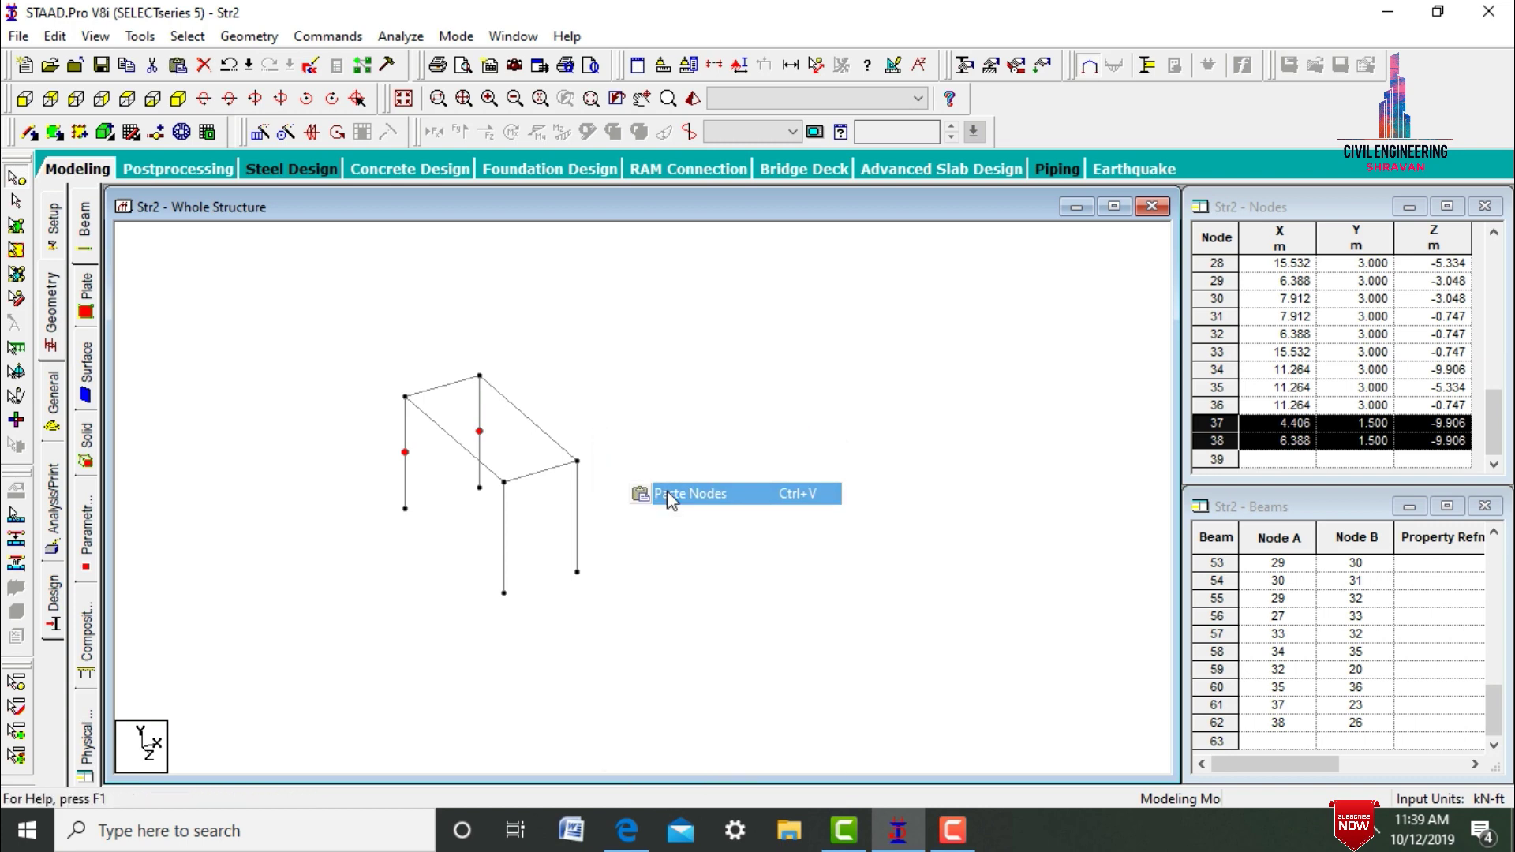
drag(667, 492, 592, 495)
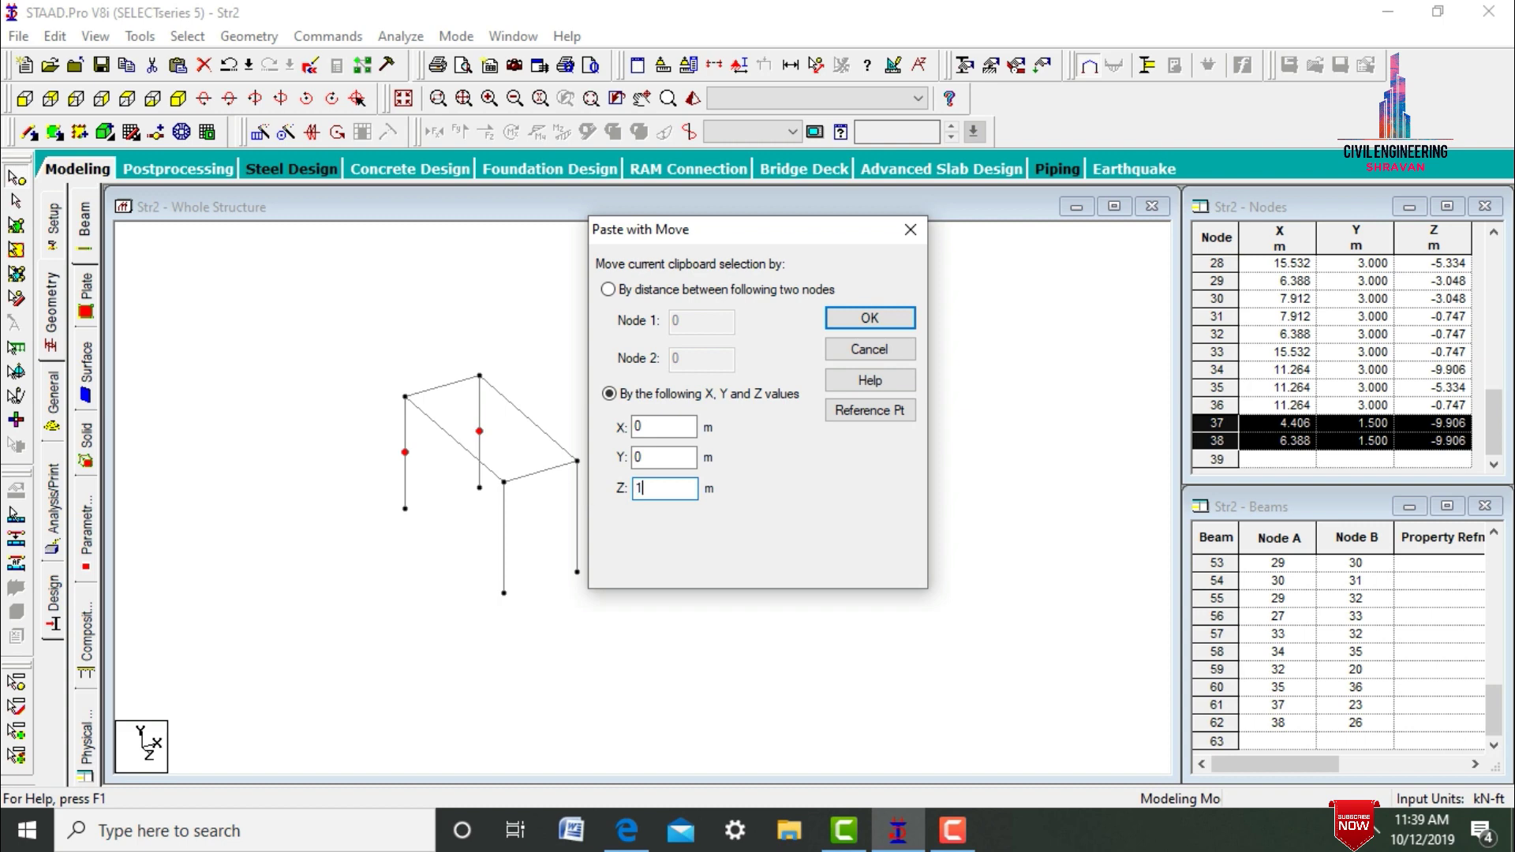
text(1)
key(Return)
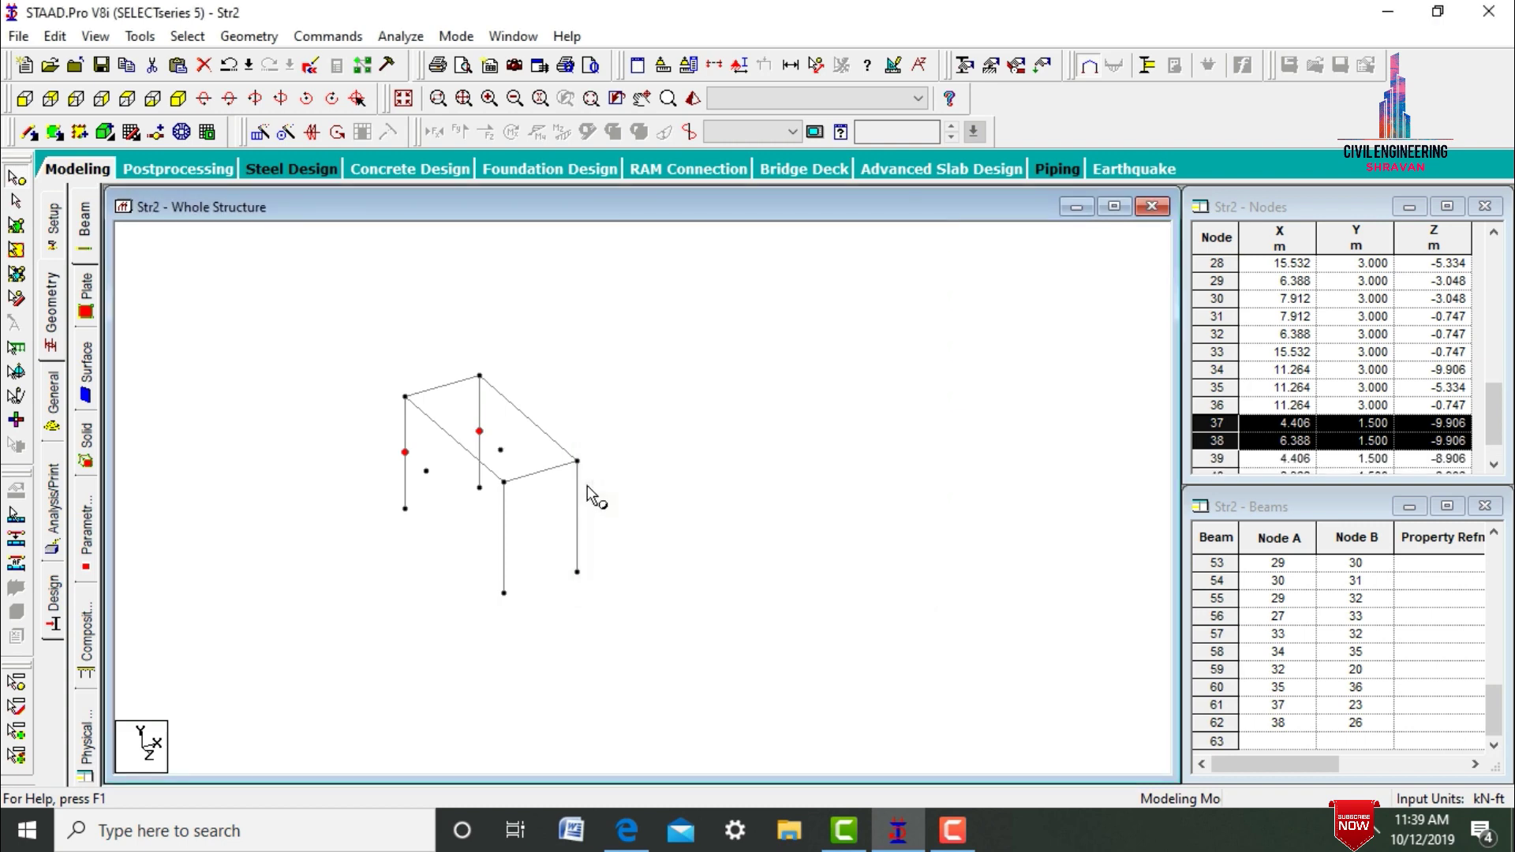
click(608, 408)
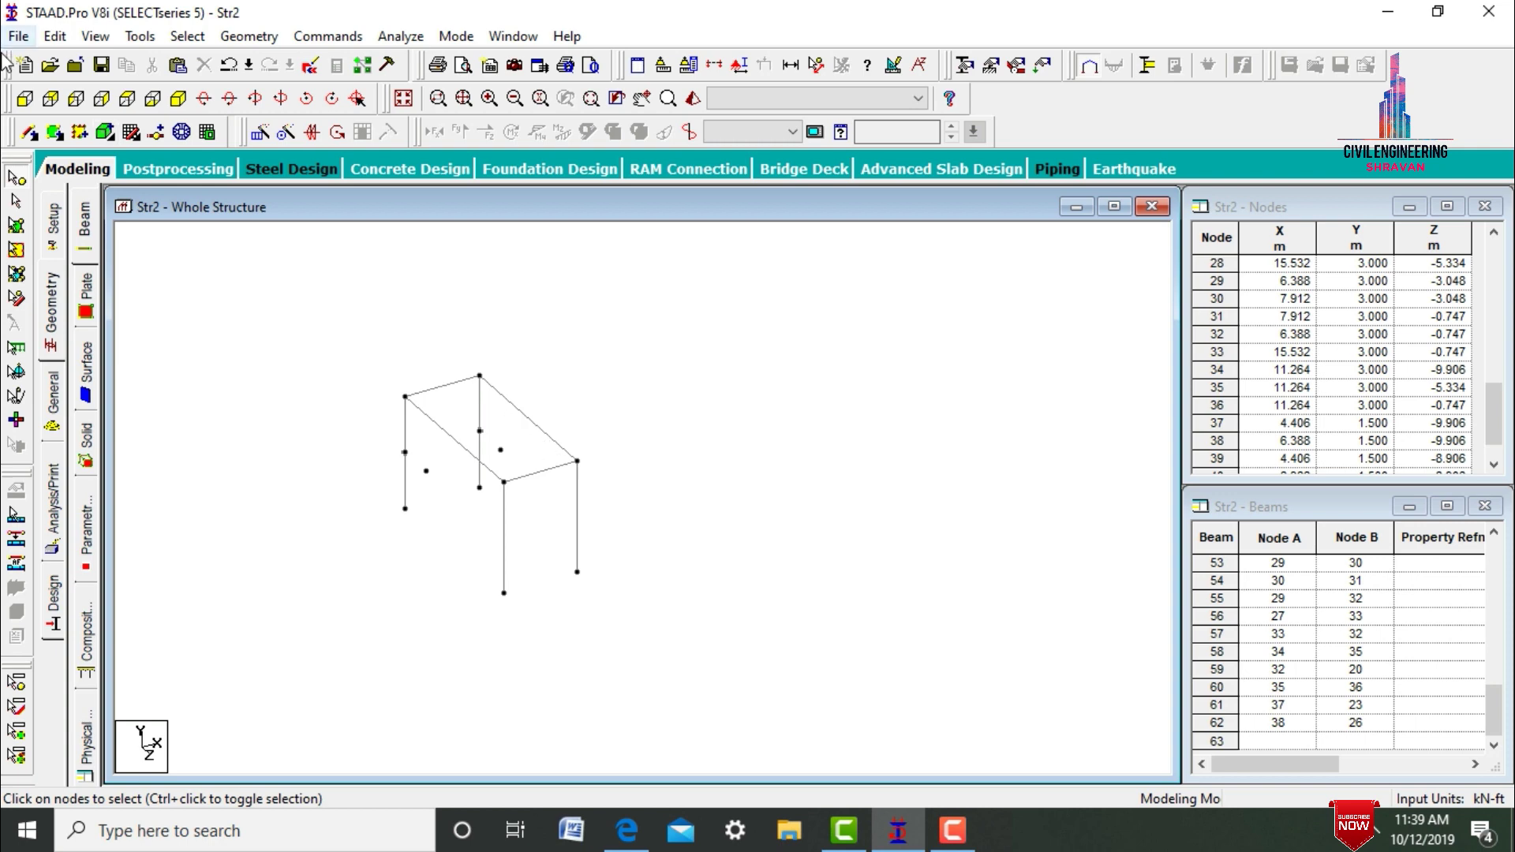
Draw beams connecting the two mid-height column nodes and their offset copies into a rectangular stair landing frame
click(27, 134)
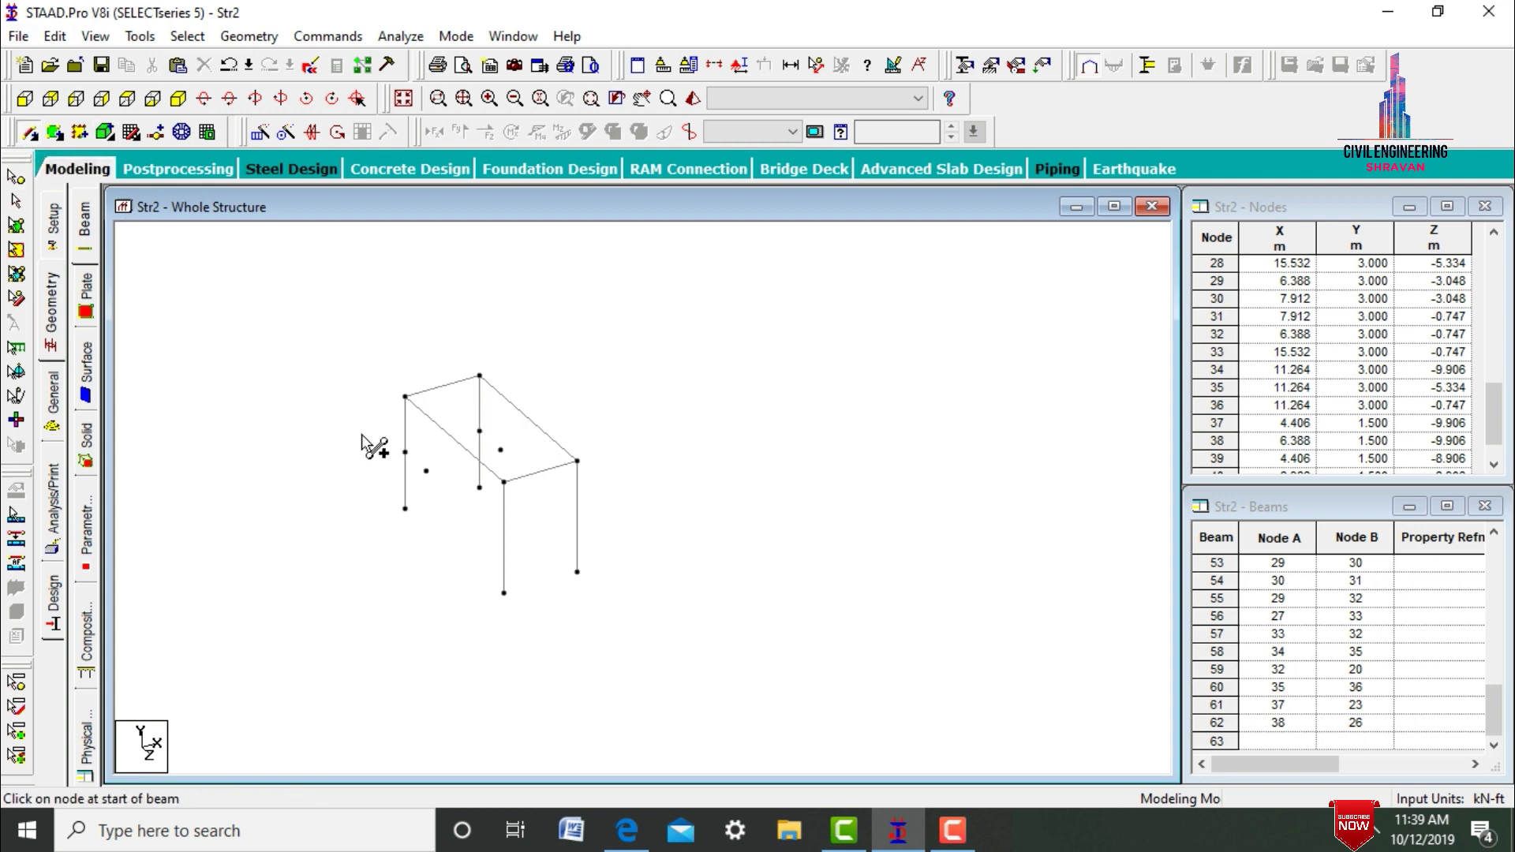
drag(405, 452, 479, 432)
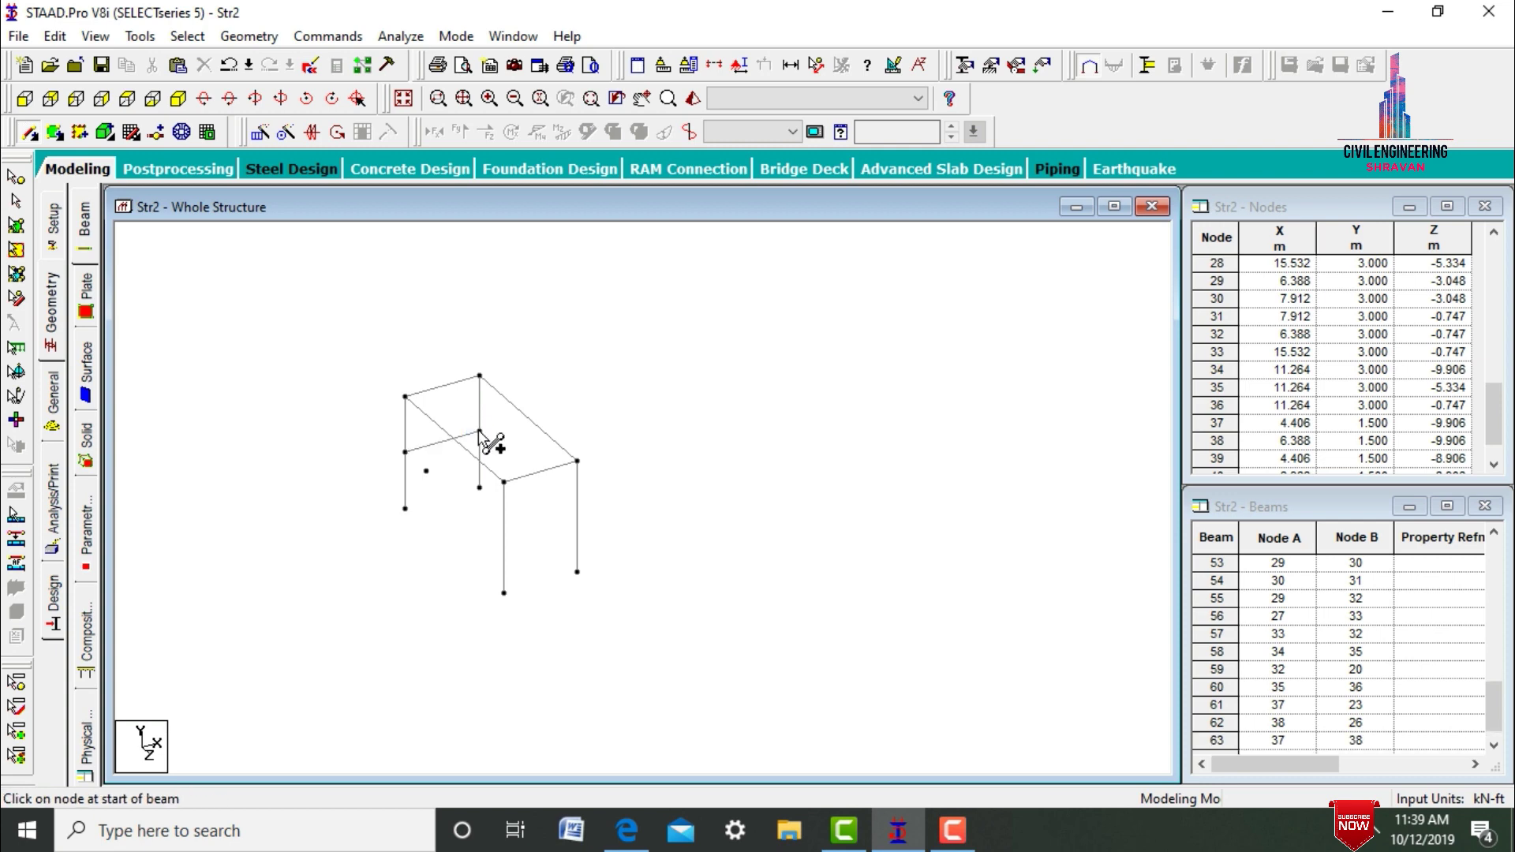
mouse_move(405, 453)
mouse_down()
mouse_move(426, 471)
mouse_move(501, 450)
mouse_move(484, 432)
mouse_move(502, 451)
mouse_up()
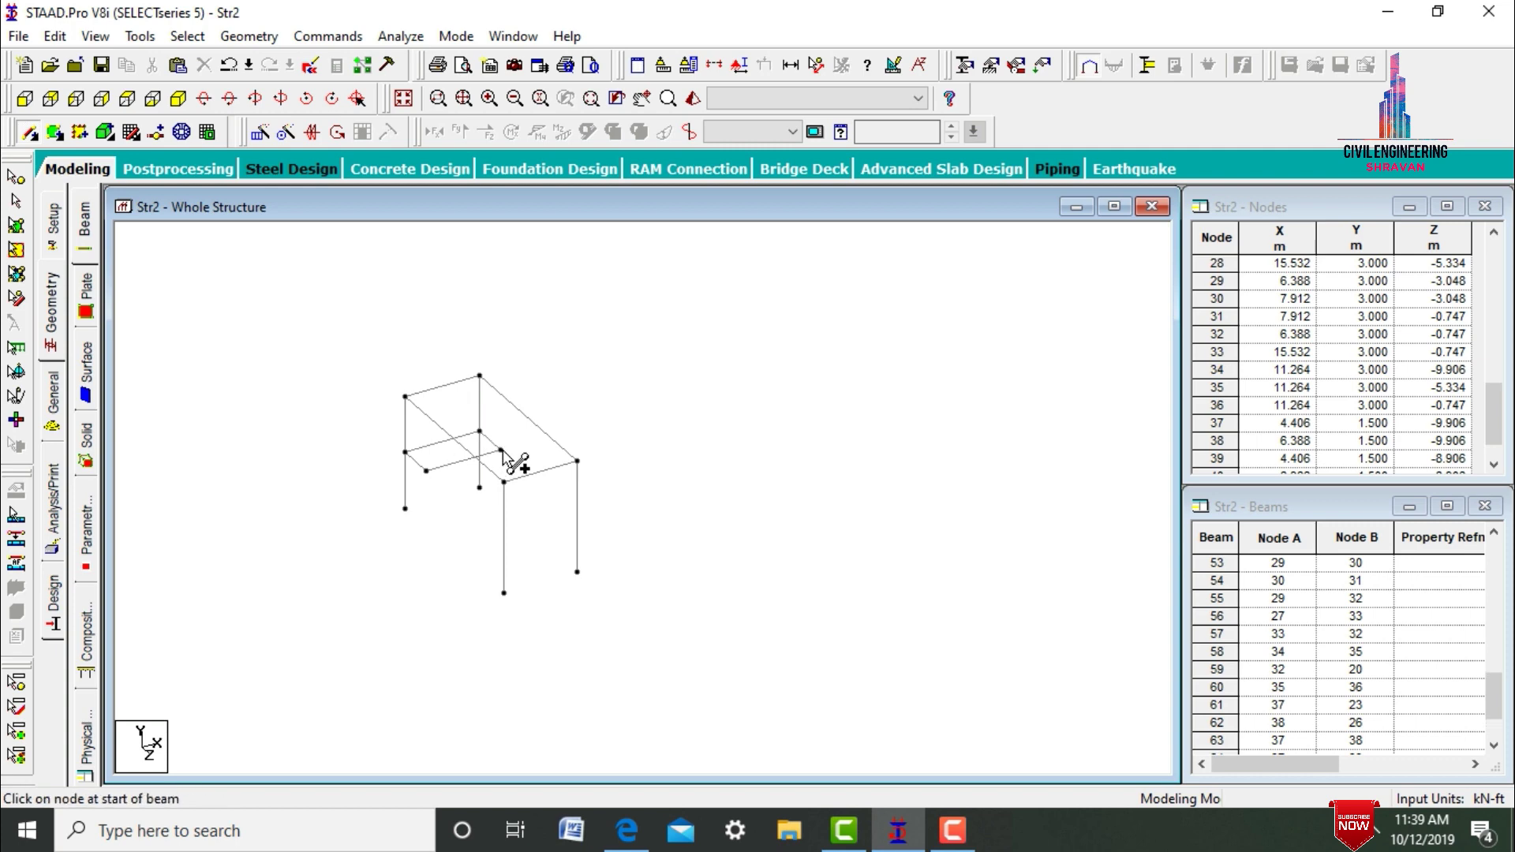
key(Escape)
Insert a midpoint node into the landing's front beam, between the two offset nodes
click(453, 468)
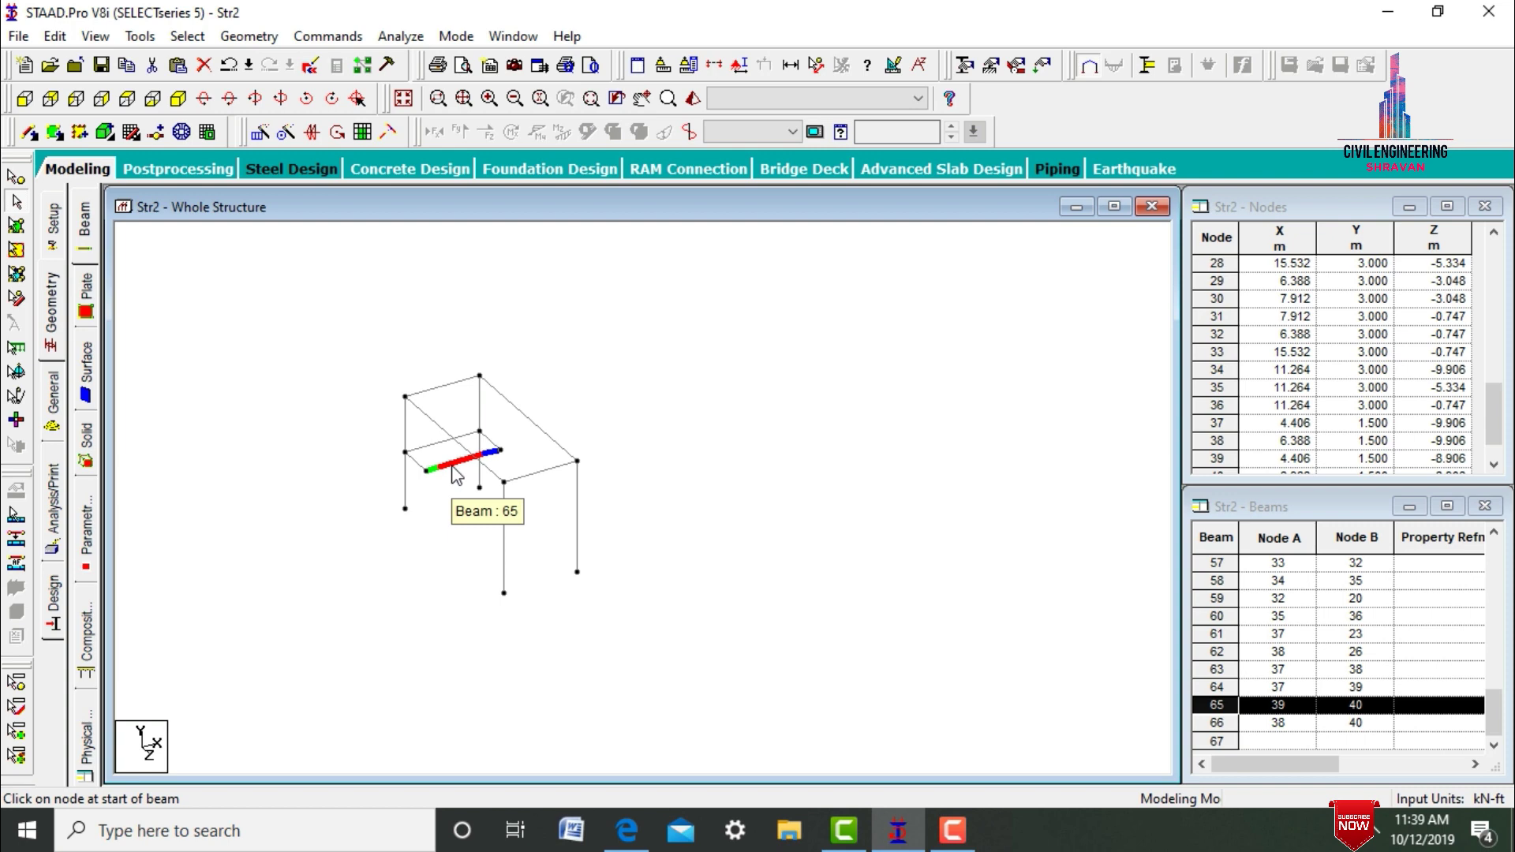
right_click(453, 467)
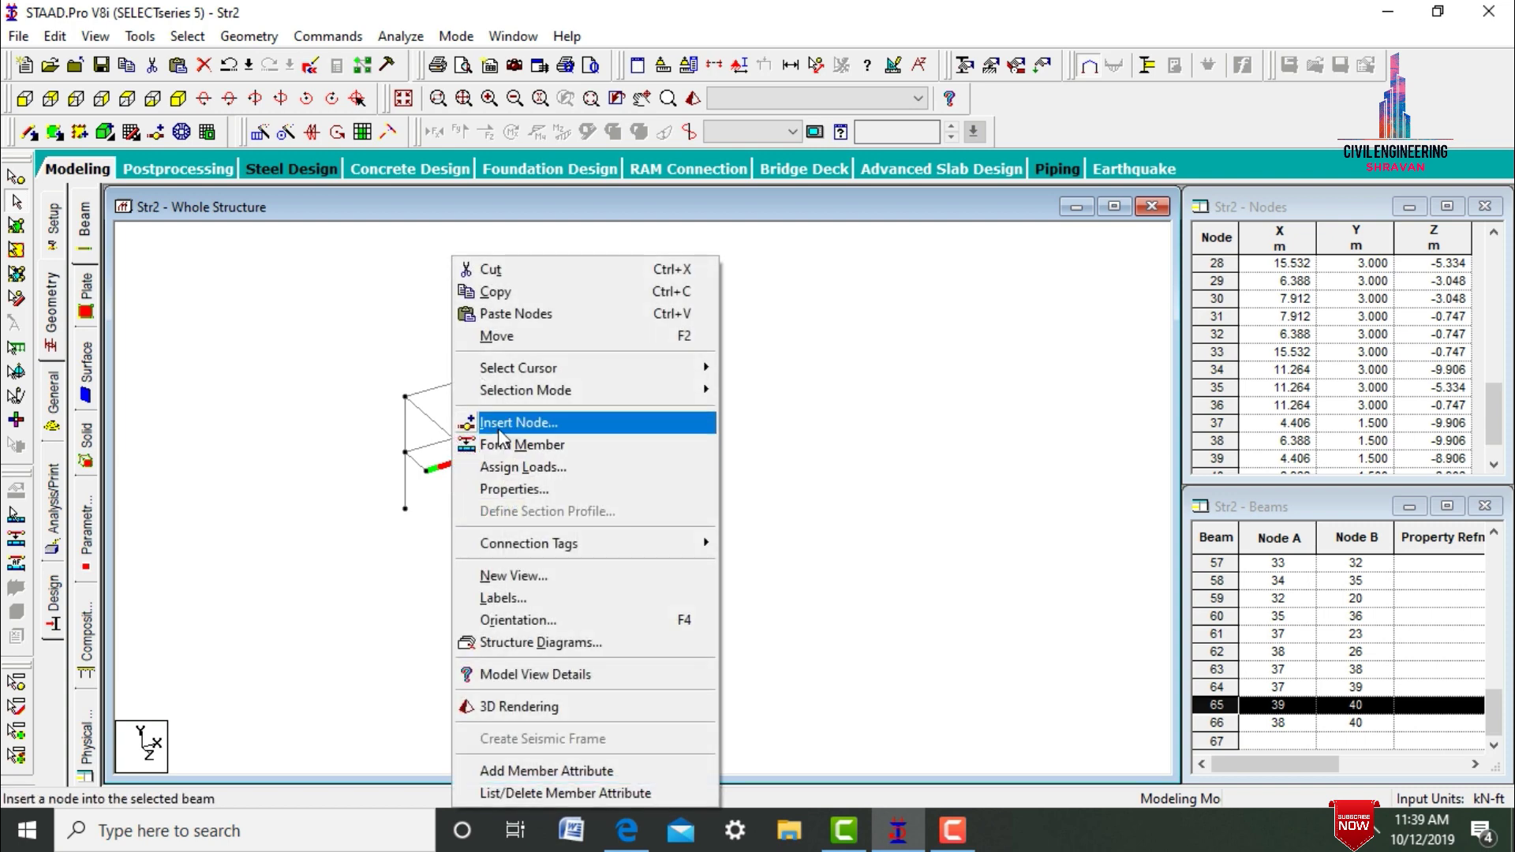
click(499, 424)
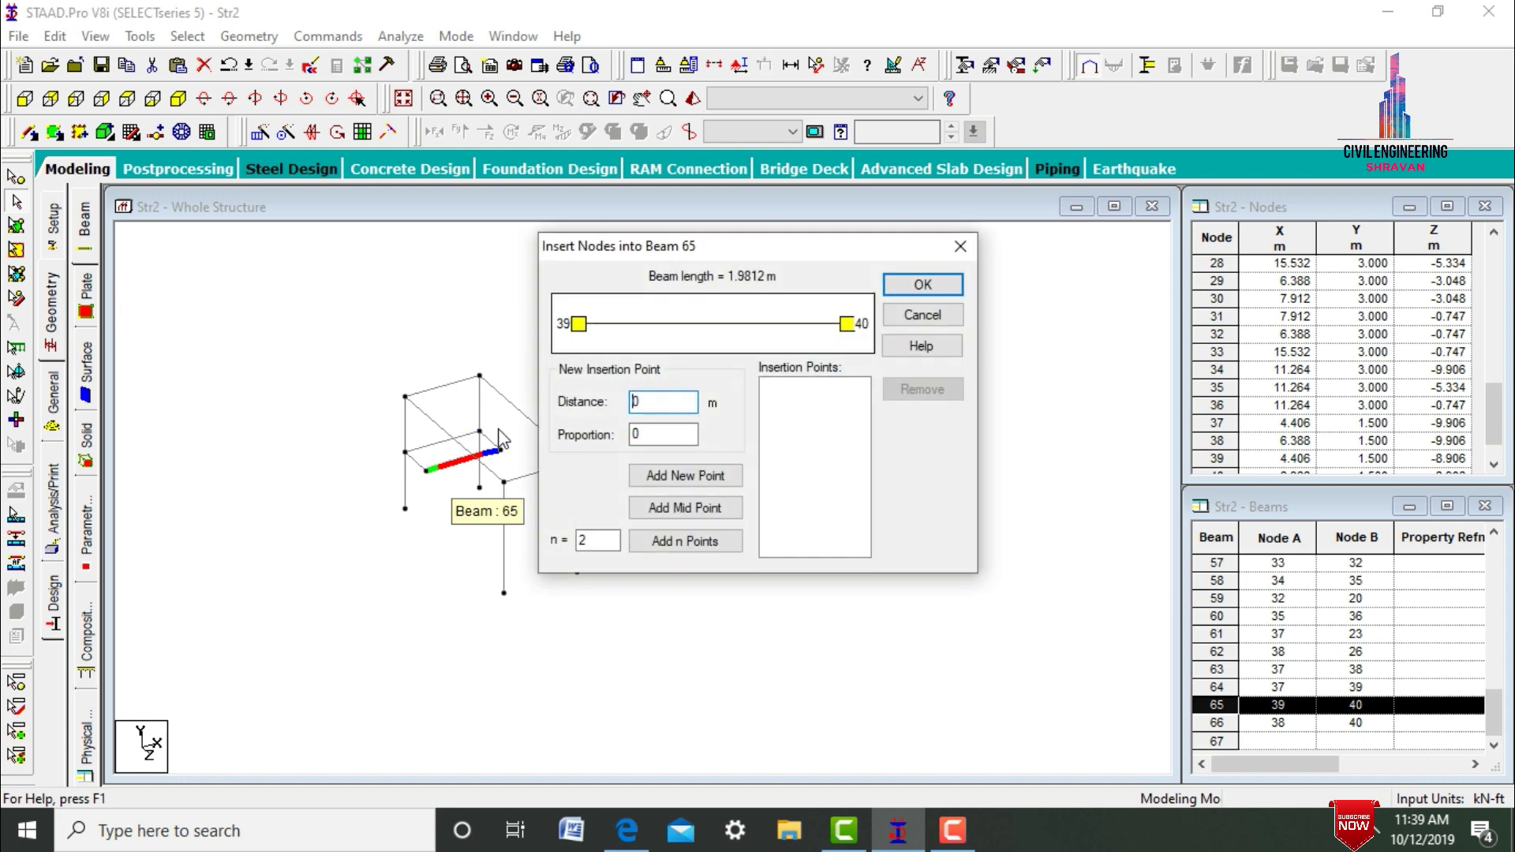
click(689, 500)
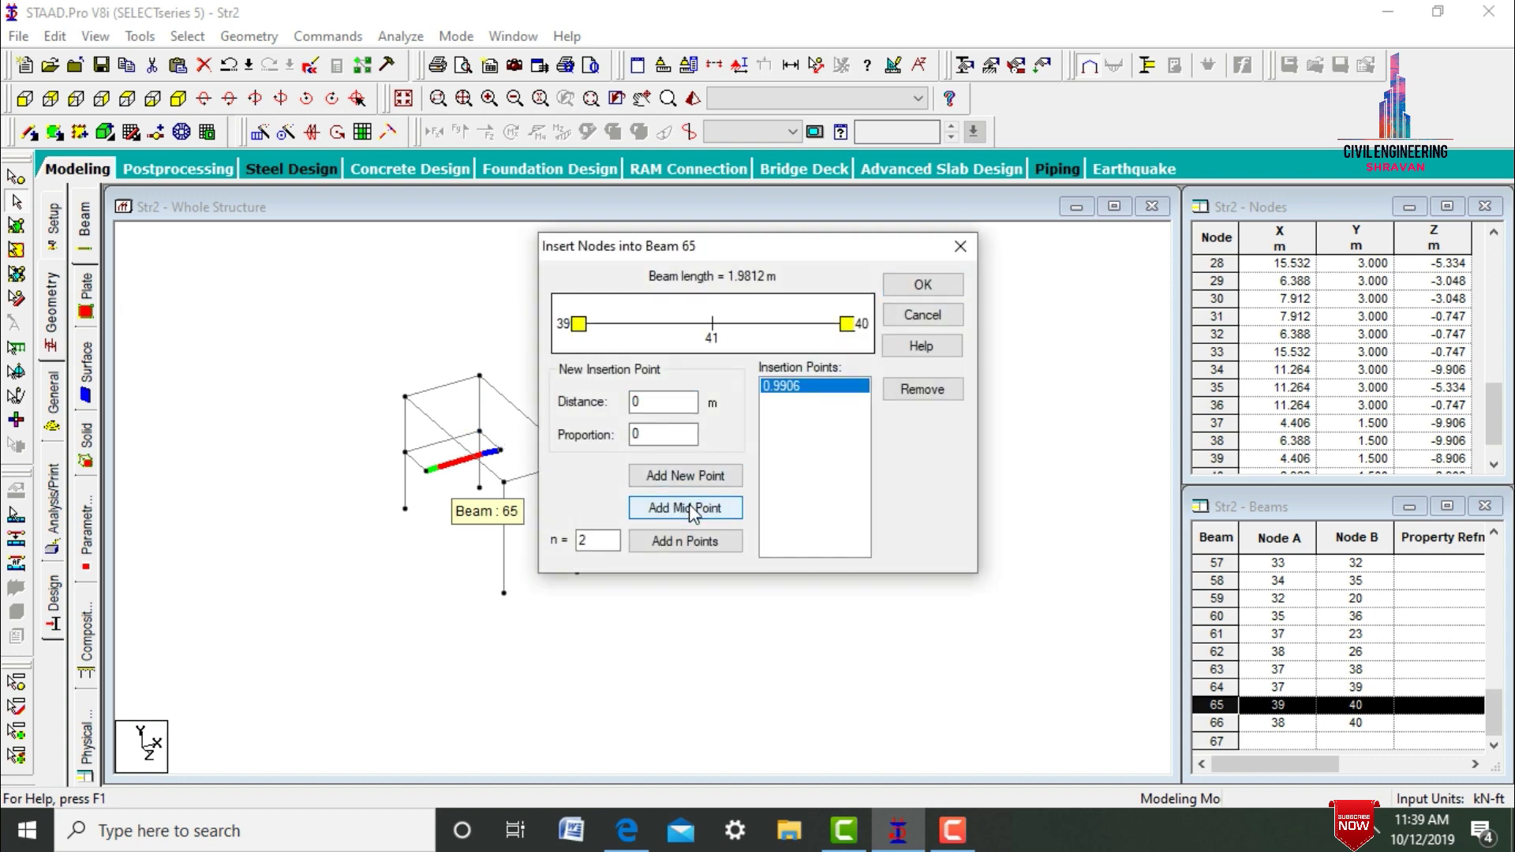
click(922, 285)
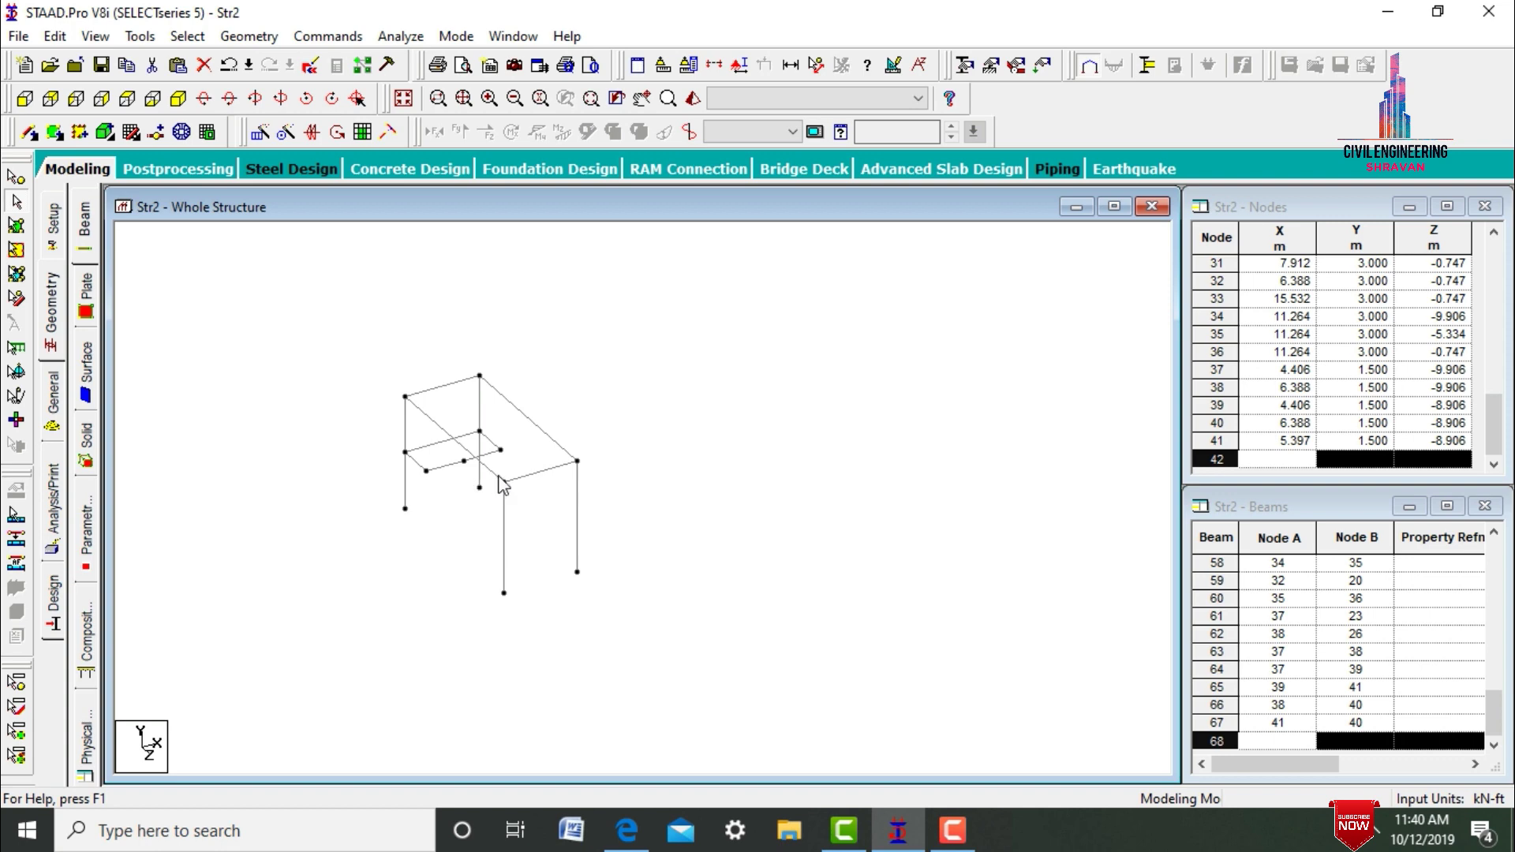
click(734, 408)
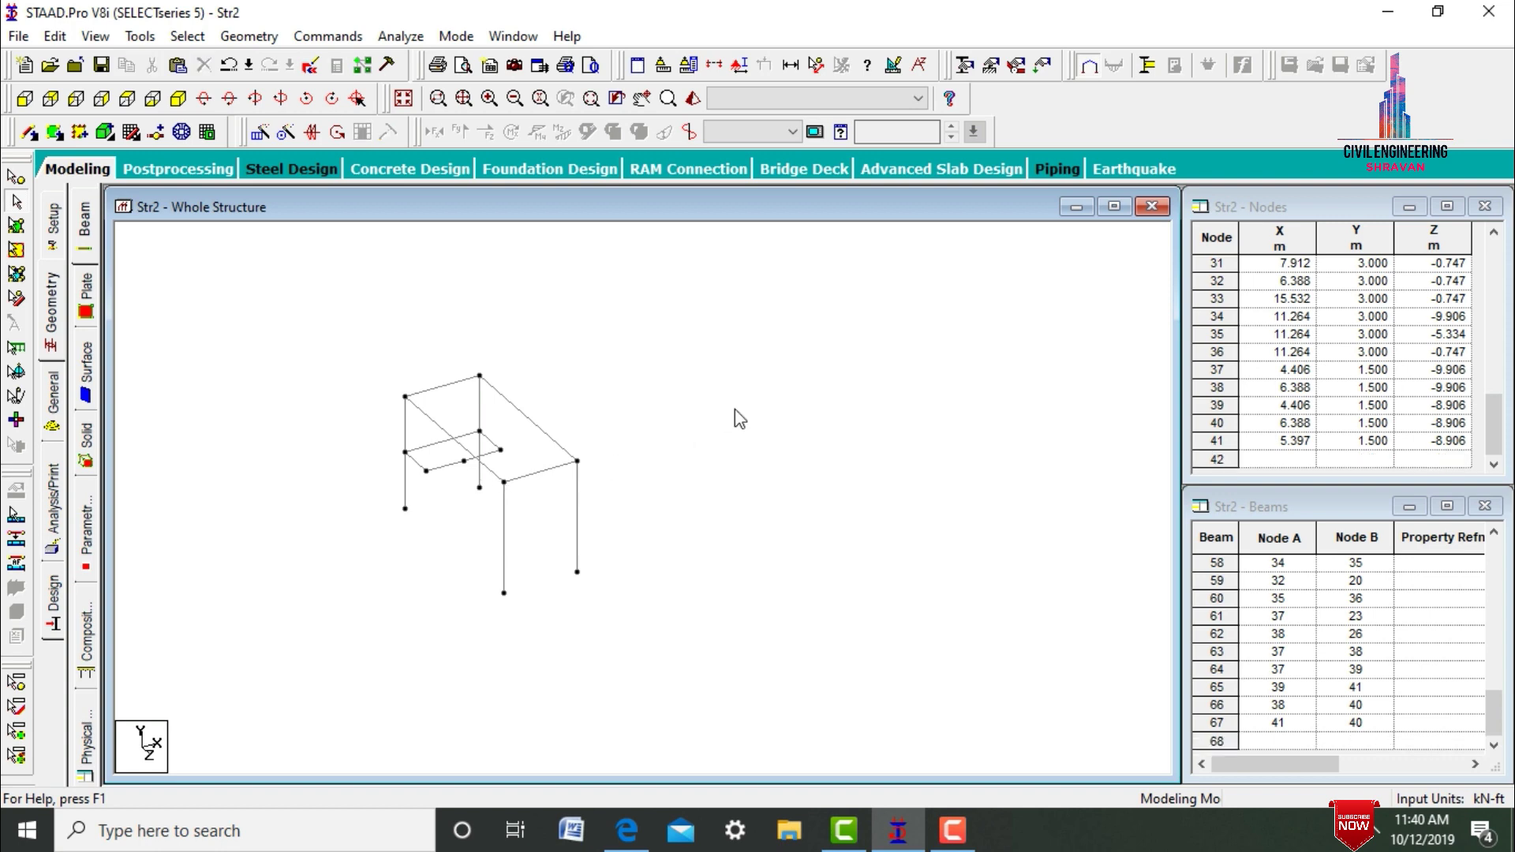
Insert a midpoint node into the bay's front roof-level beam at 3 m height
click(559, 483)
right_click(559, 483)
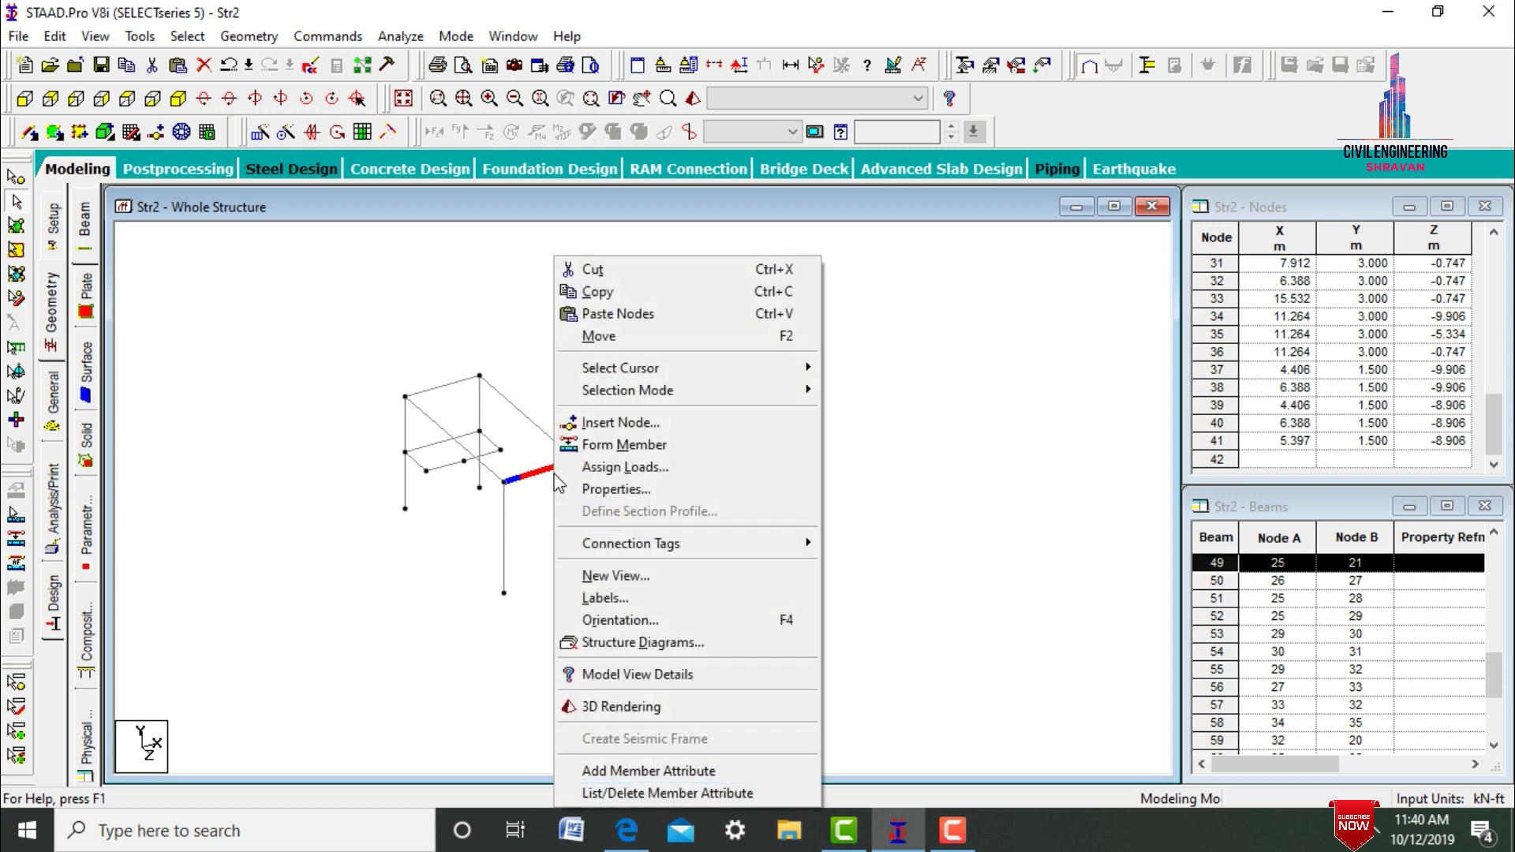
click(608, 425)
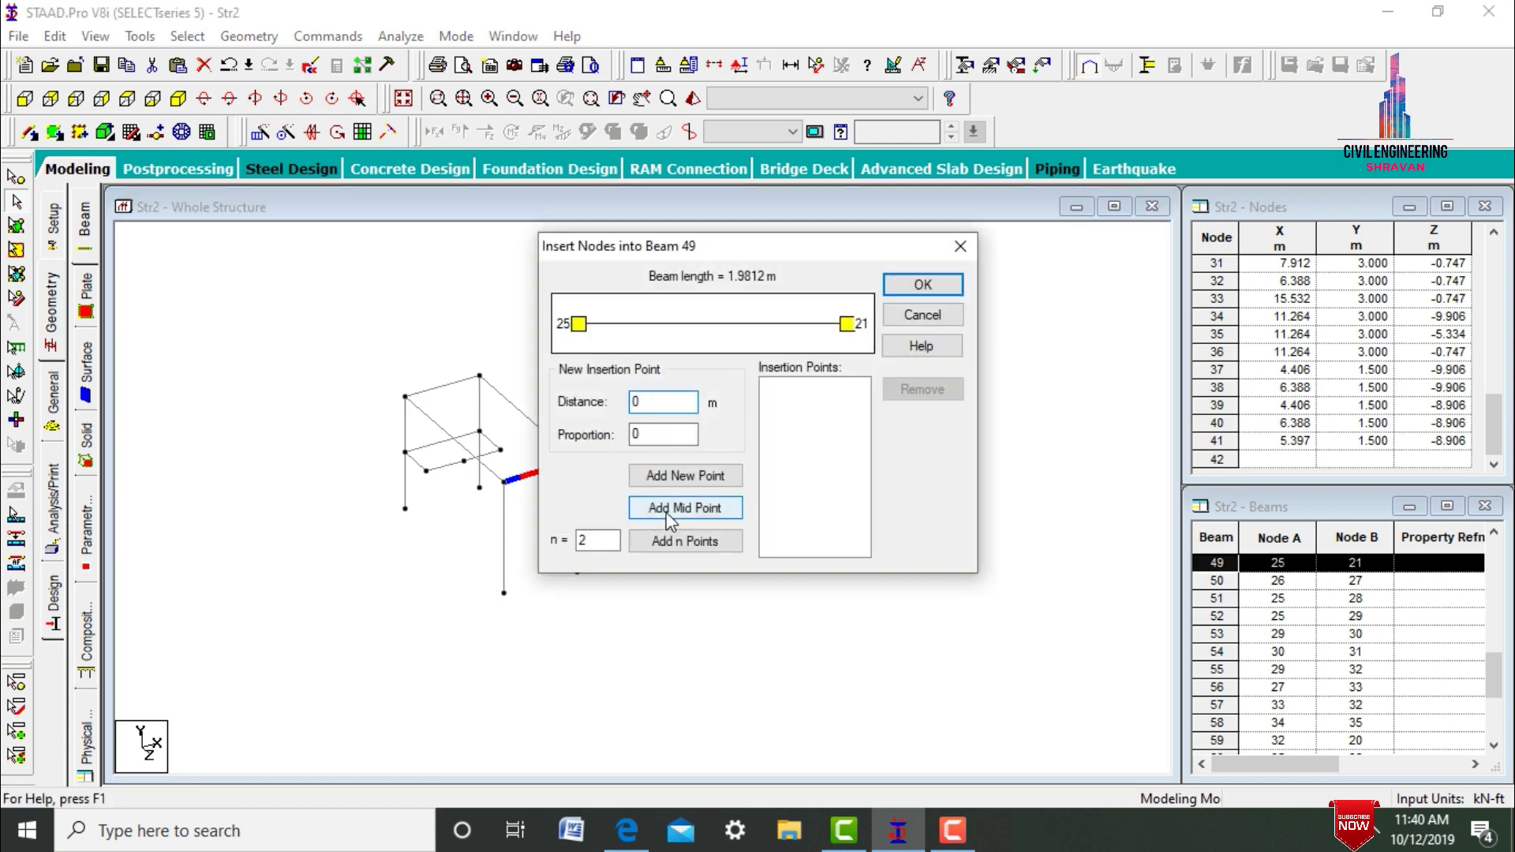
click(669, 514)
click(920, 284)
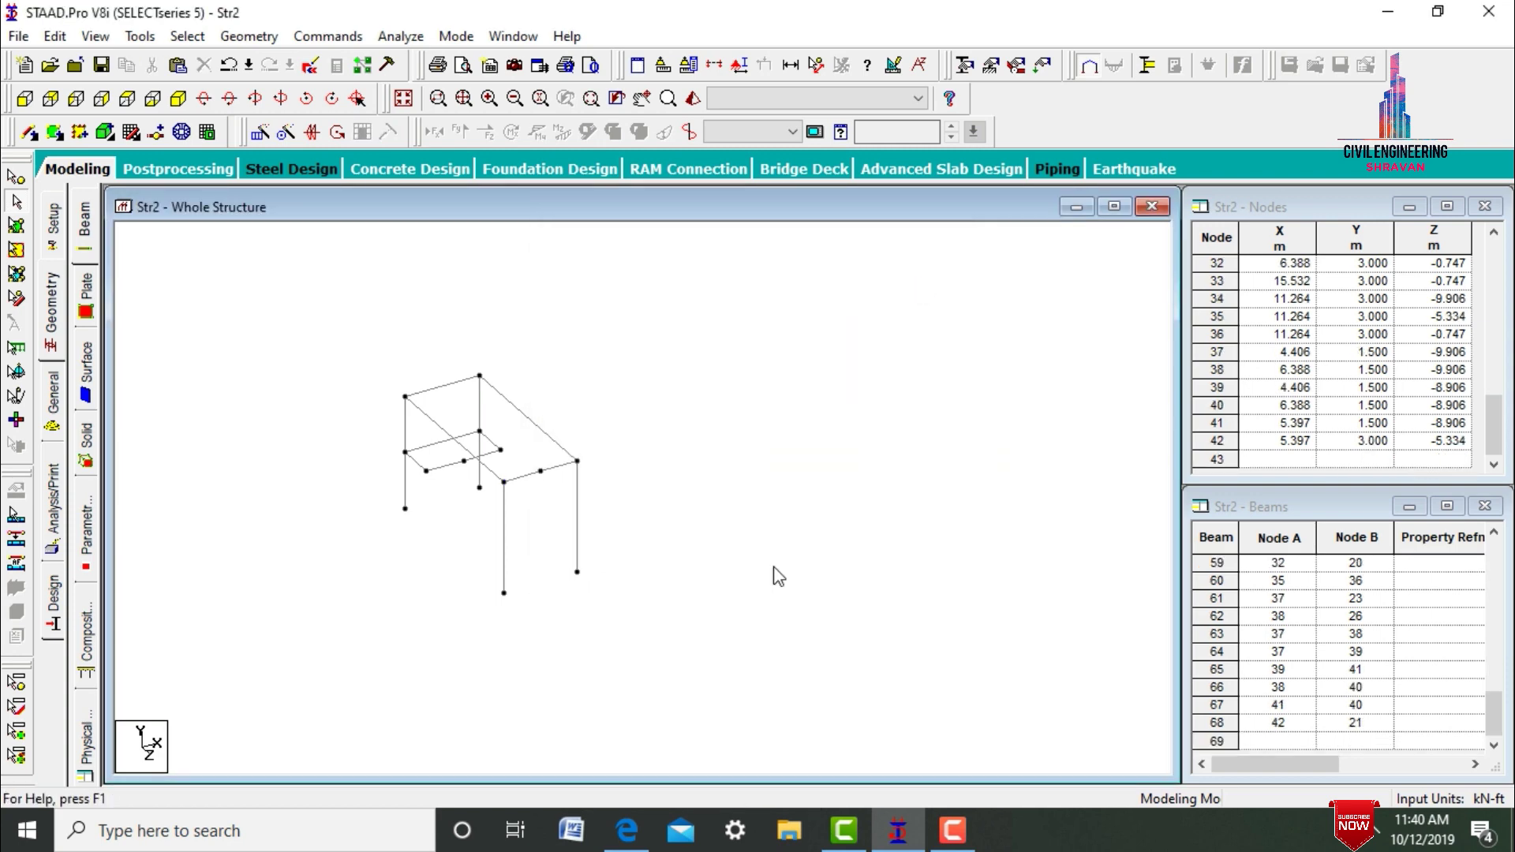
click(545, 477)
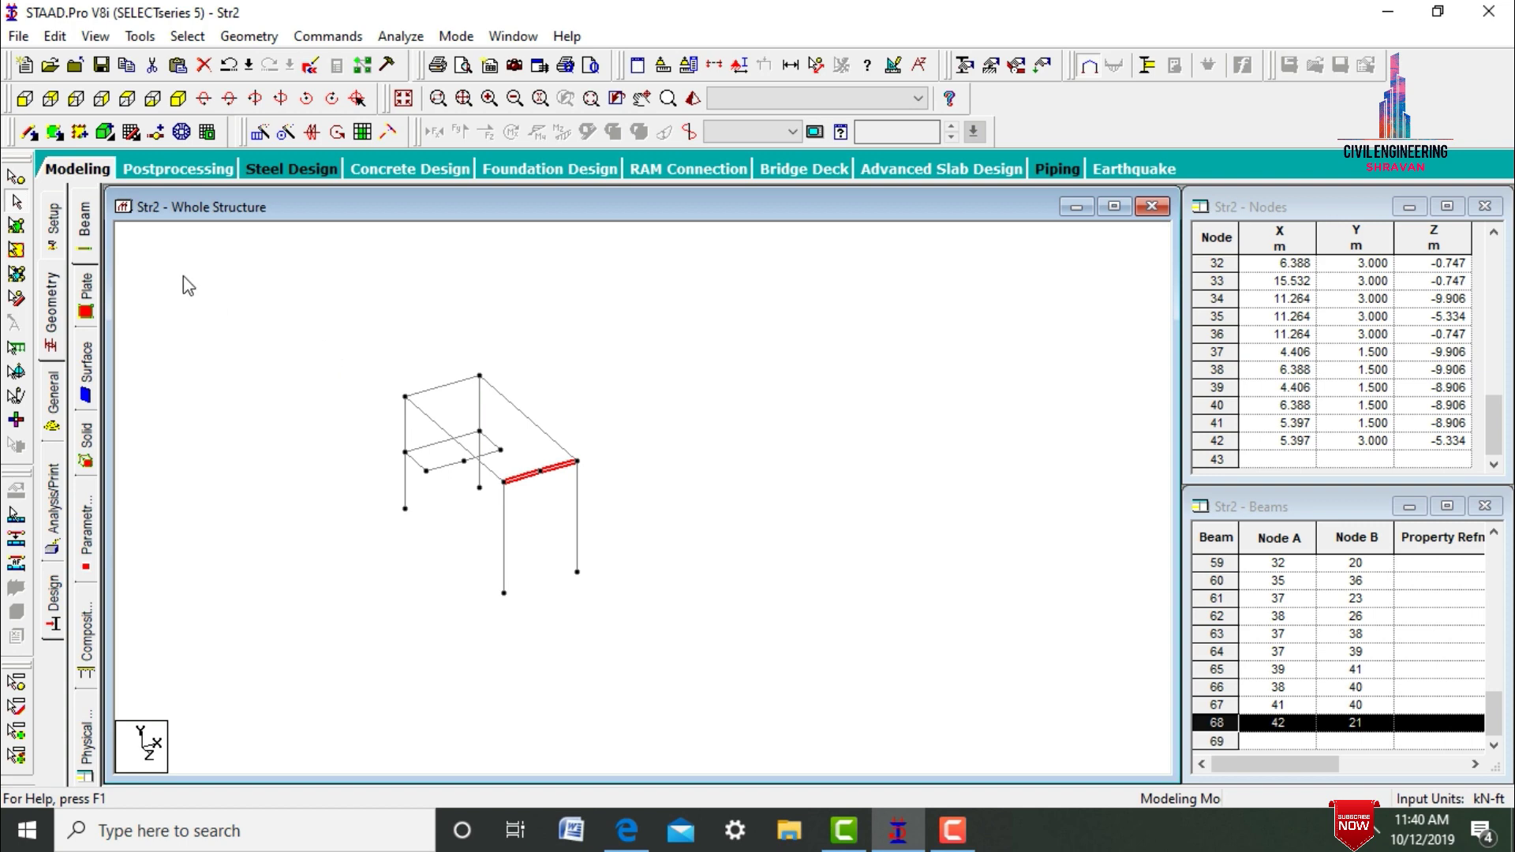
click(188, 286)
Copy the front upper beam's midpoint node and paste it 3 m straight down in Y, at base level
click(16, 177)
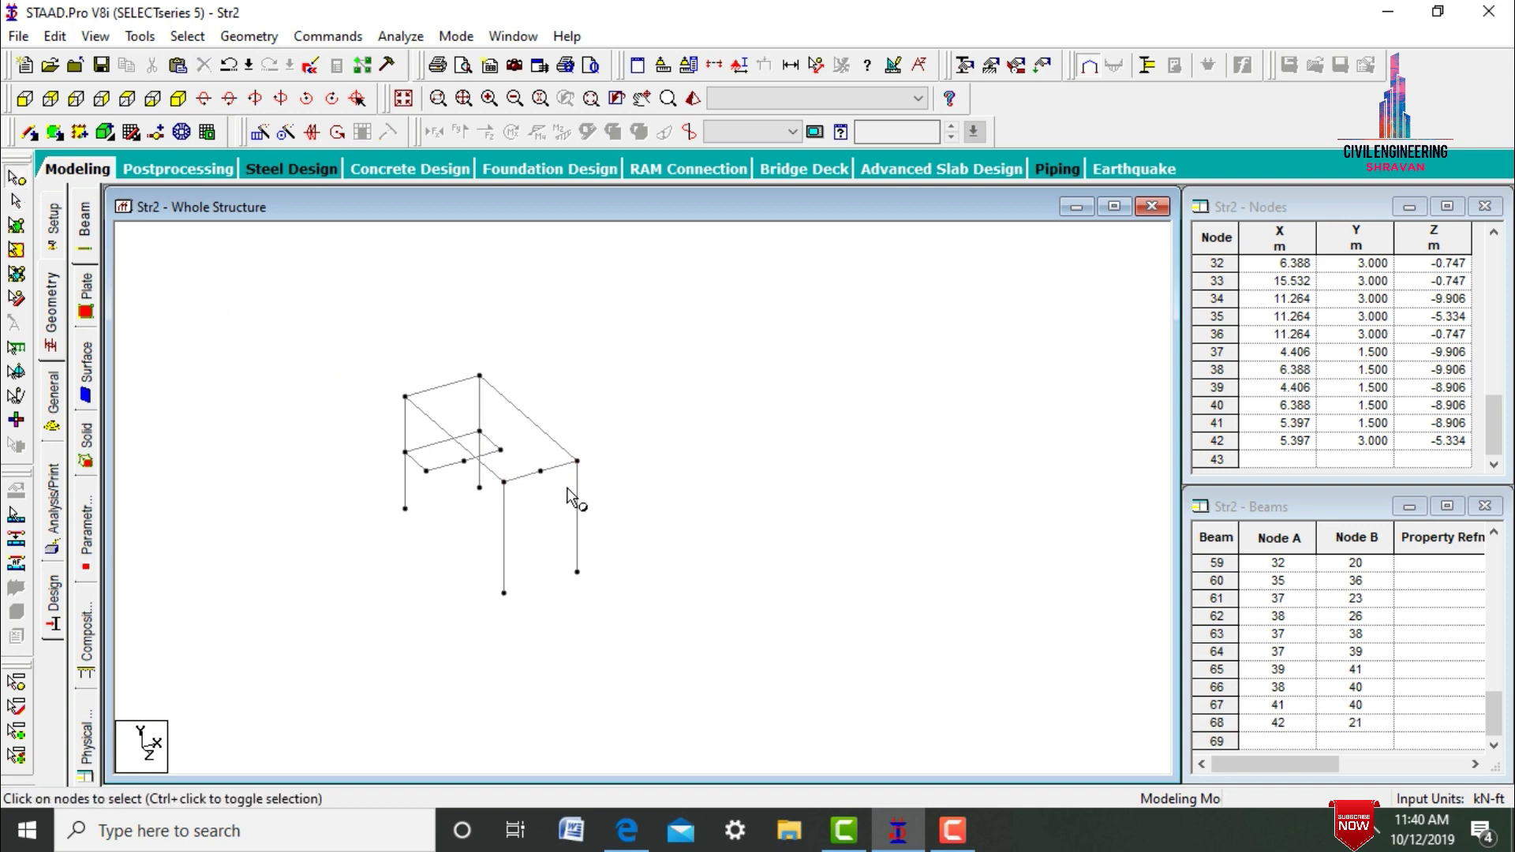
click(540, 471)
right_click(540, 471)
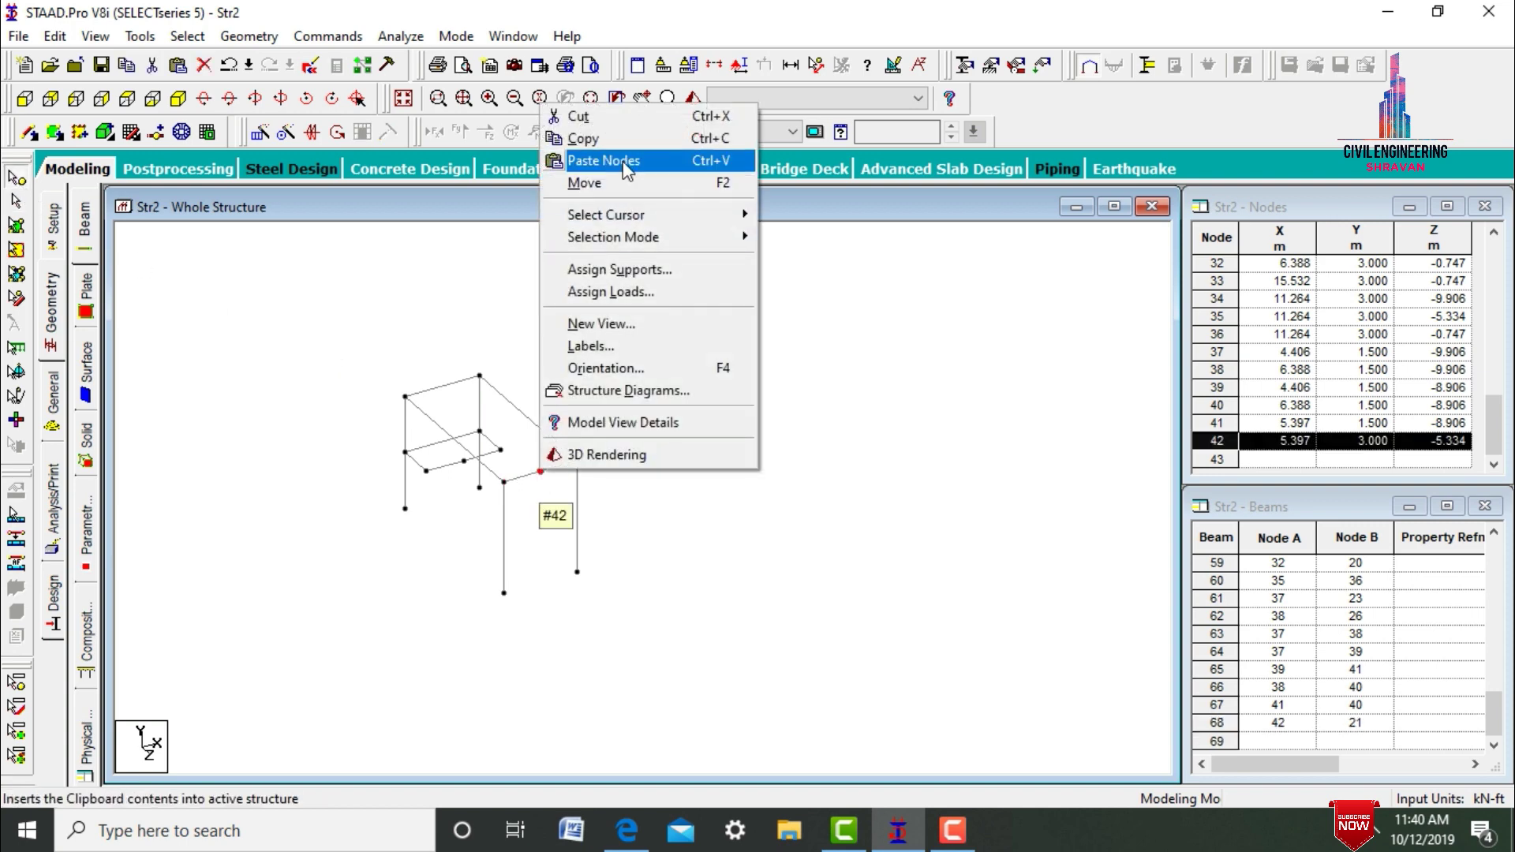
key(Escape)
right_click(752, 391)
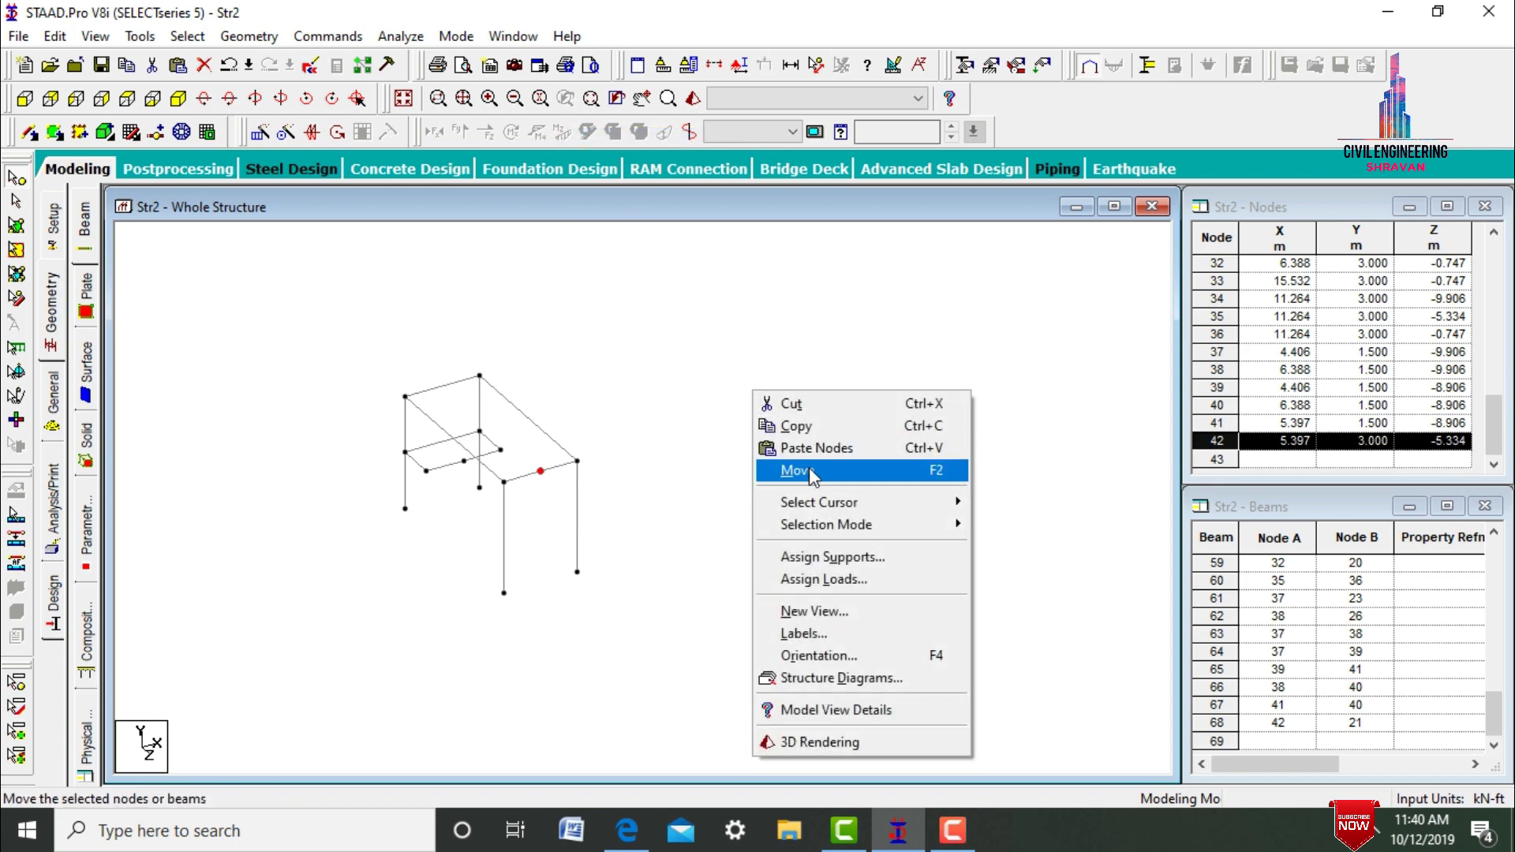
click(813, 448)
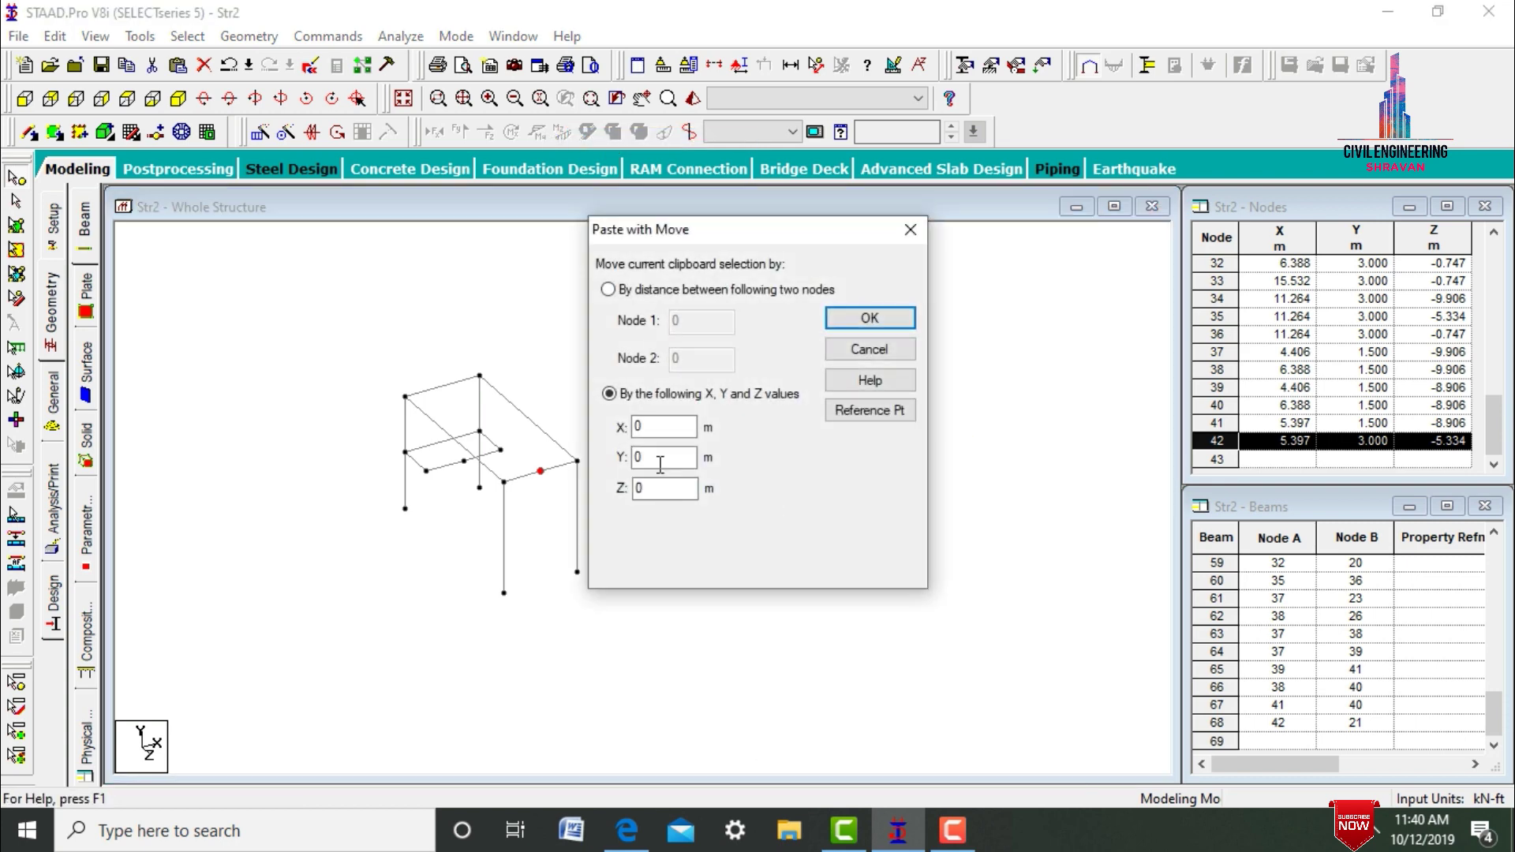
drag(661, 459, 593, 459)
key(Return)
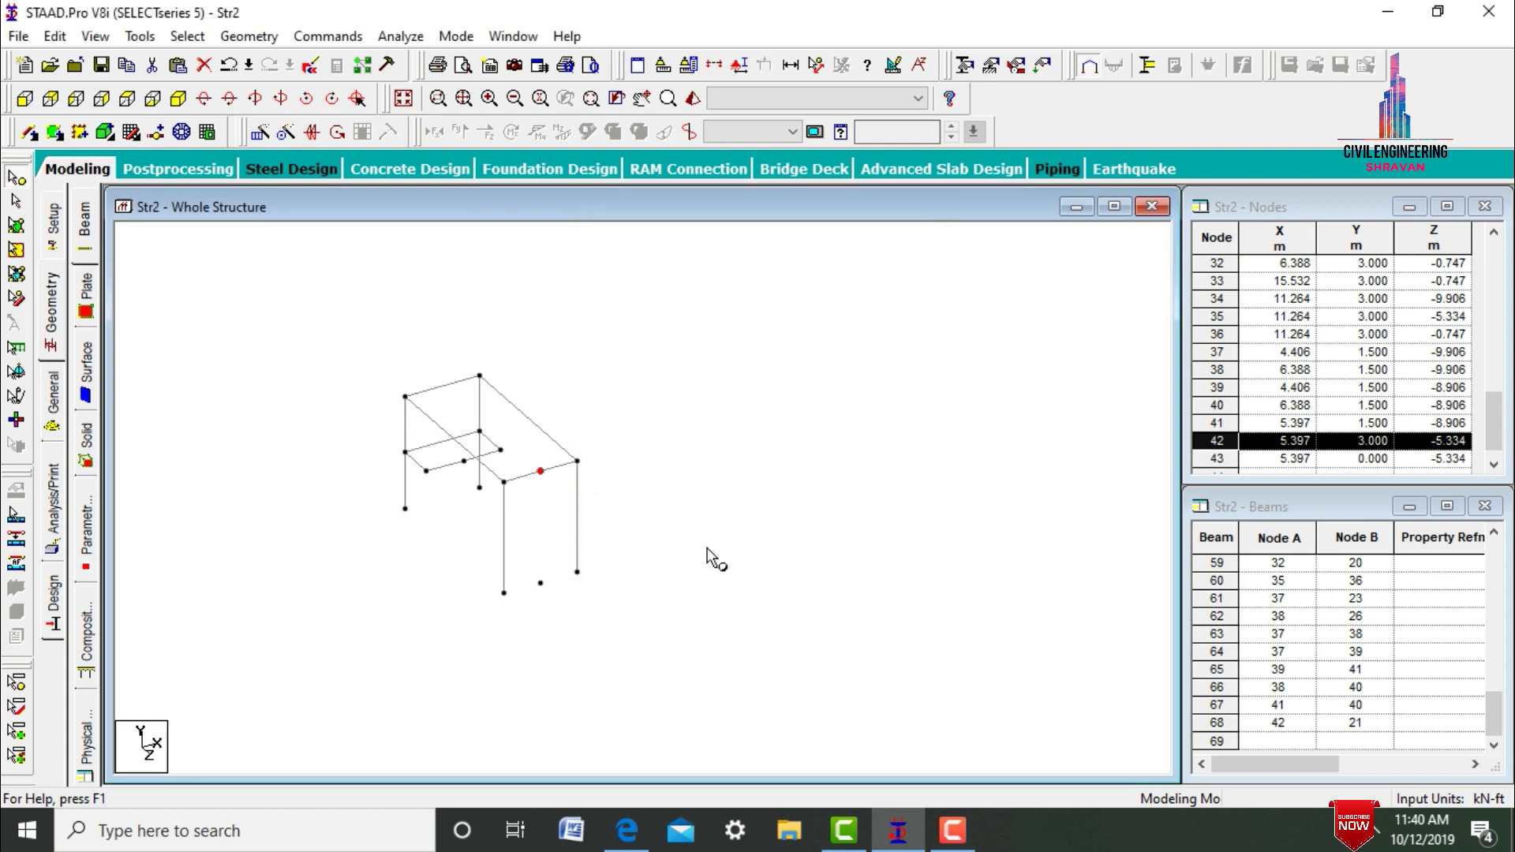
Add four-noded plates for the lower stair flight from base to landing and the upper flight from landing to roof level
click(623, 625)
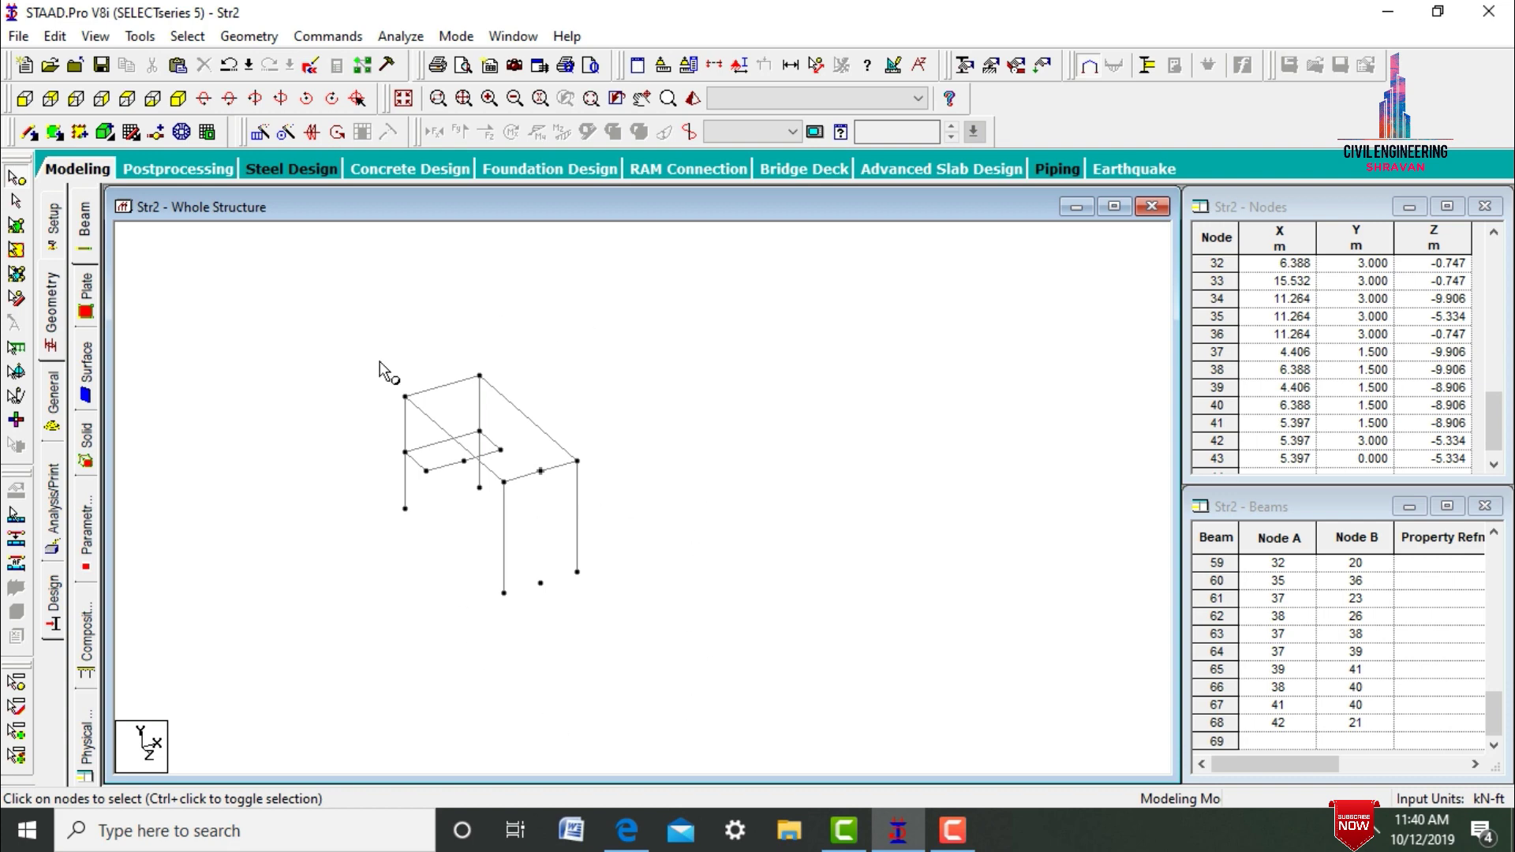
click(55, 132)
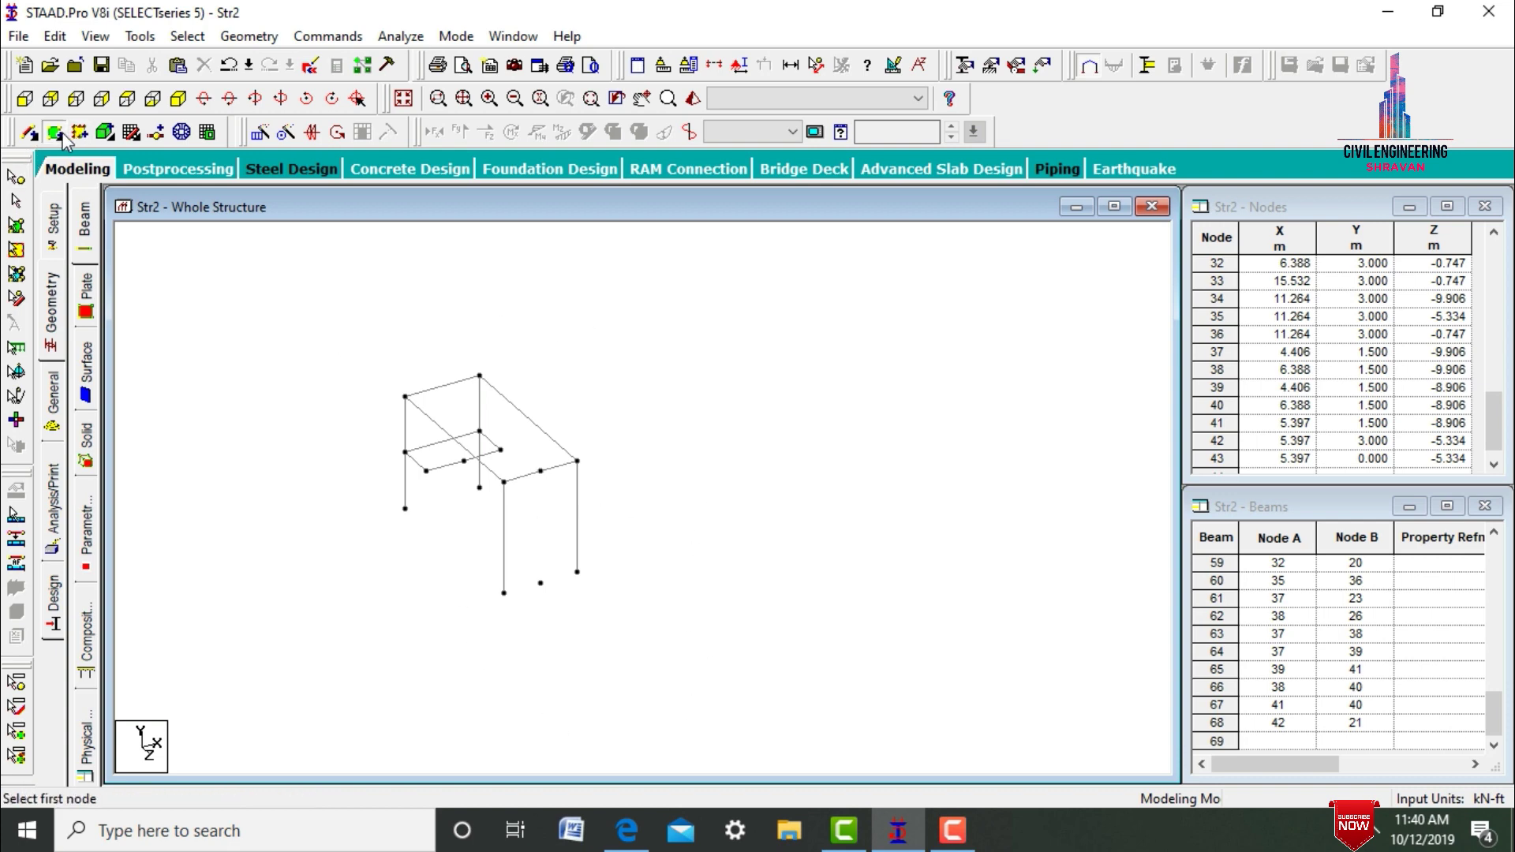
click(504, 593)
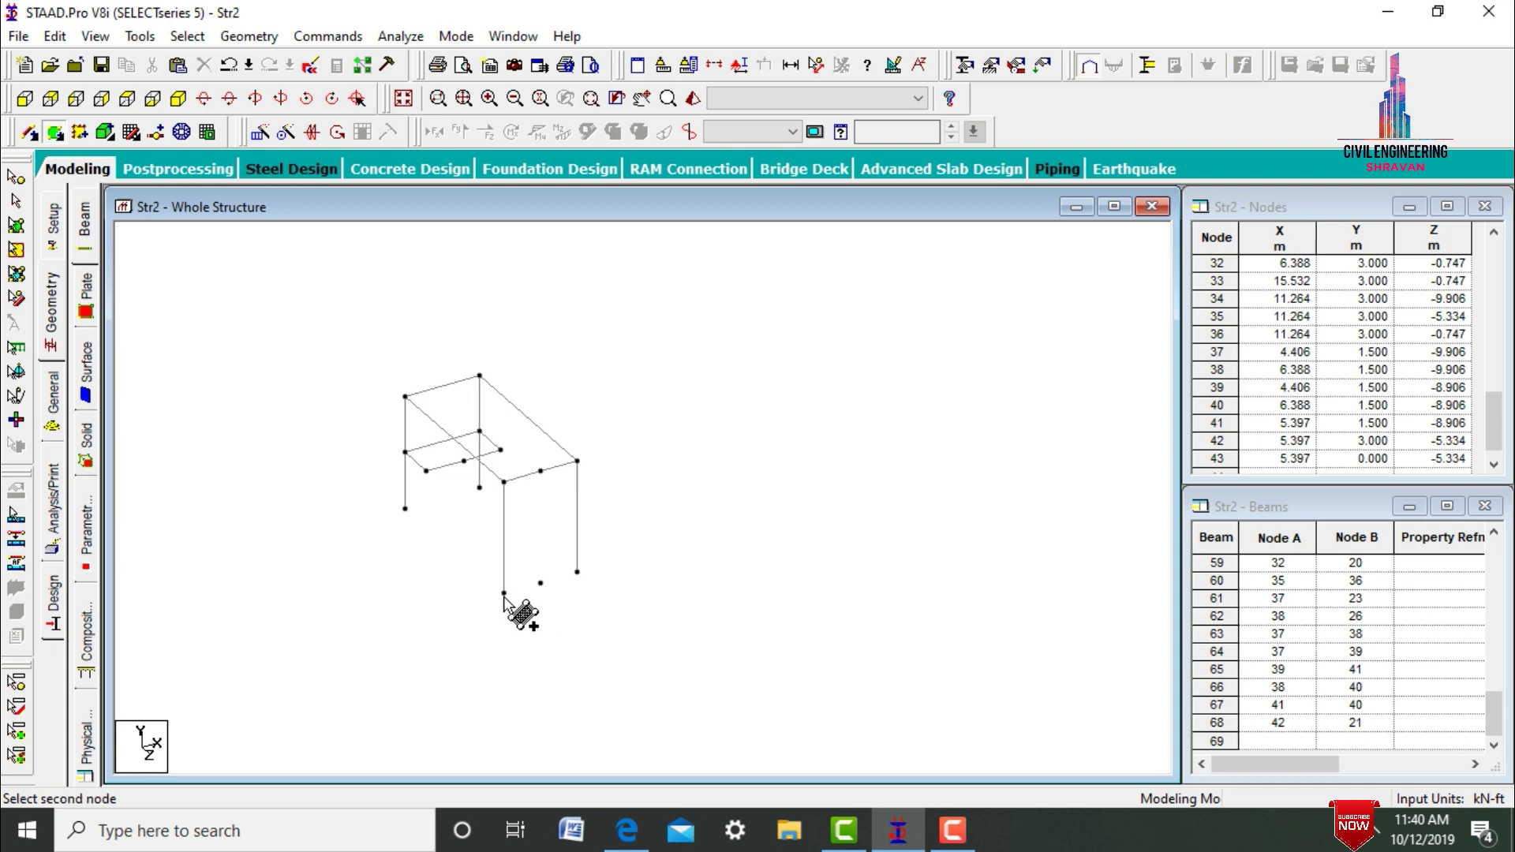
click(426, 472)
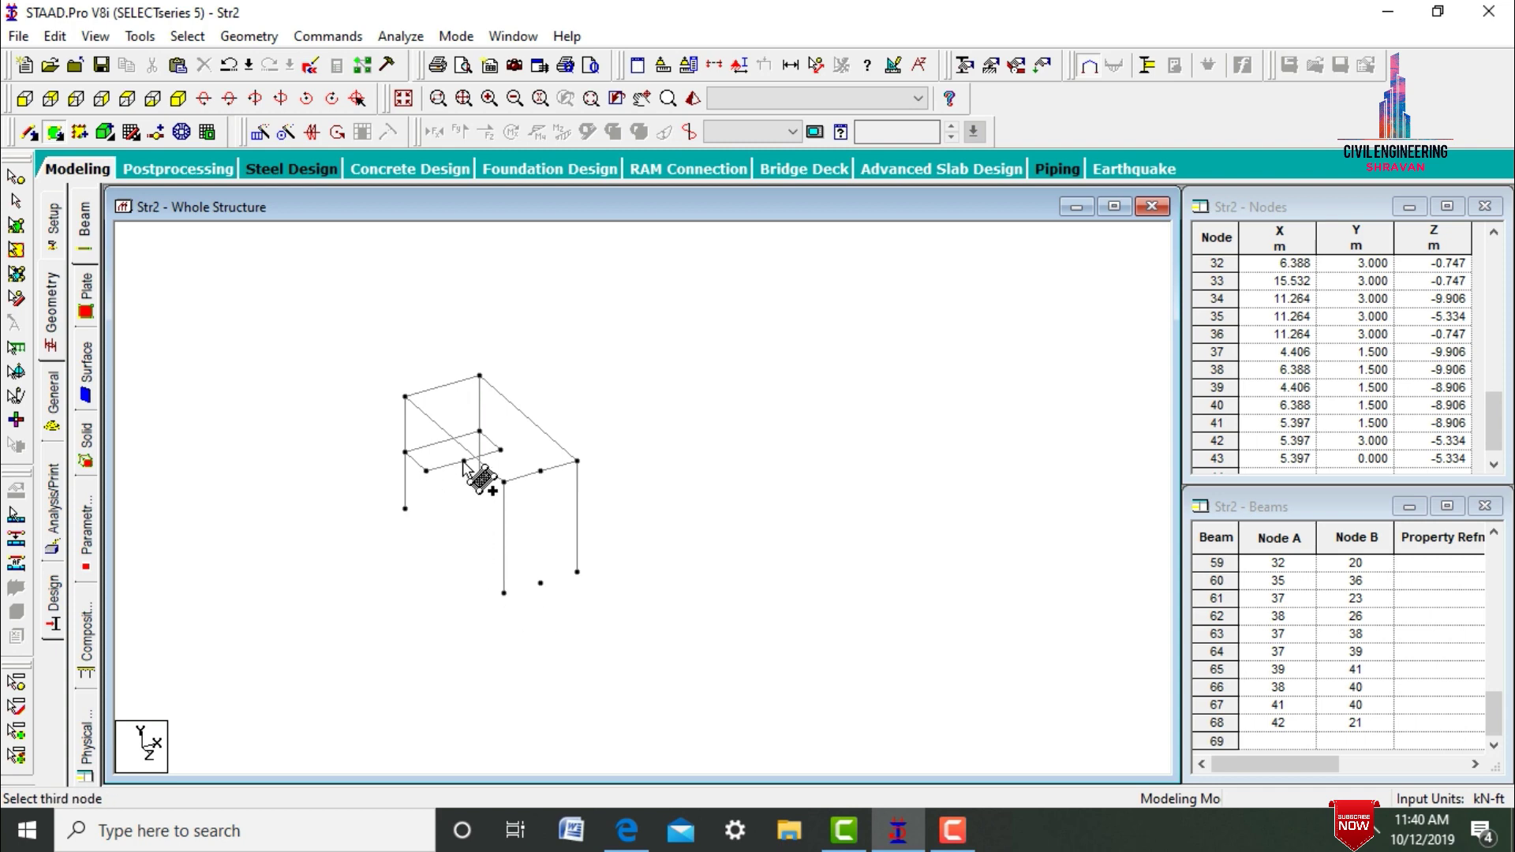
click(463, 460)
click(541, 582)
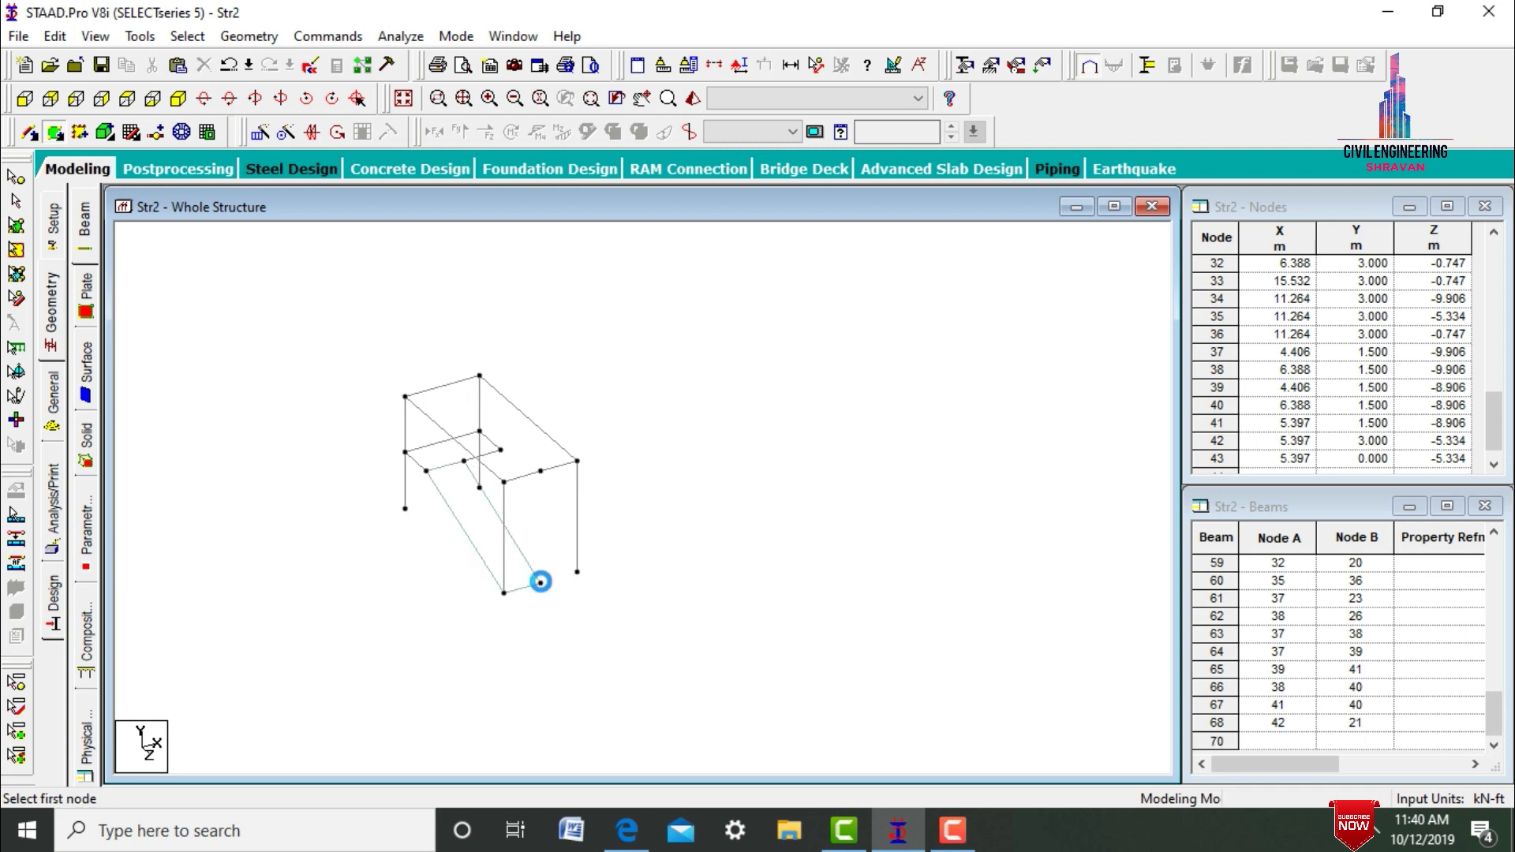
click(541, 471)
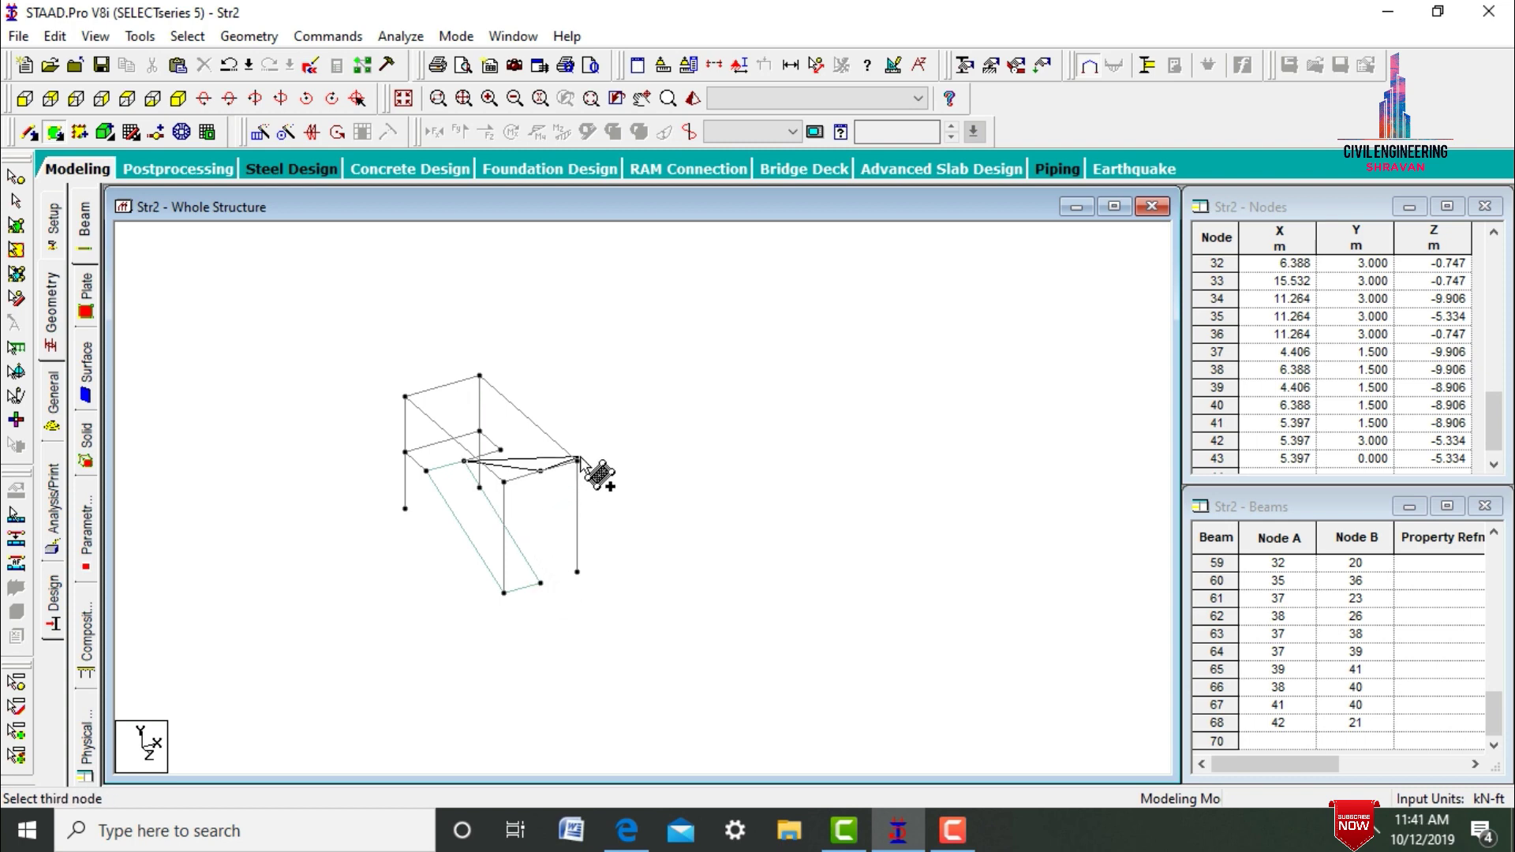
click(577, 461)
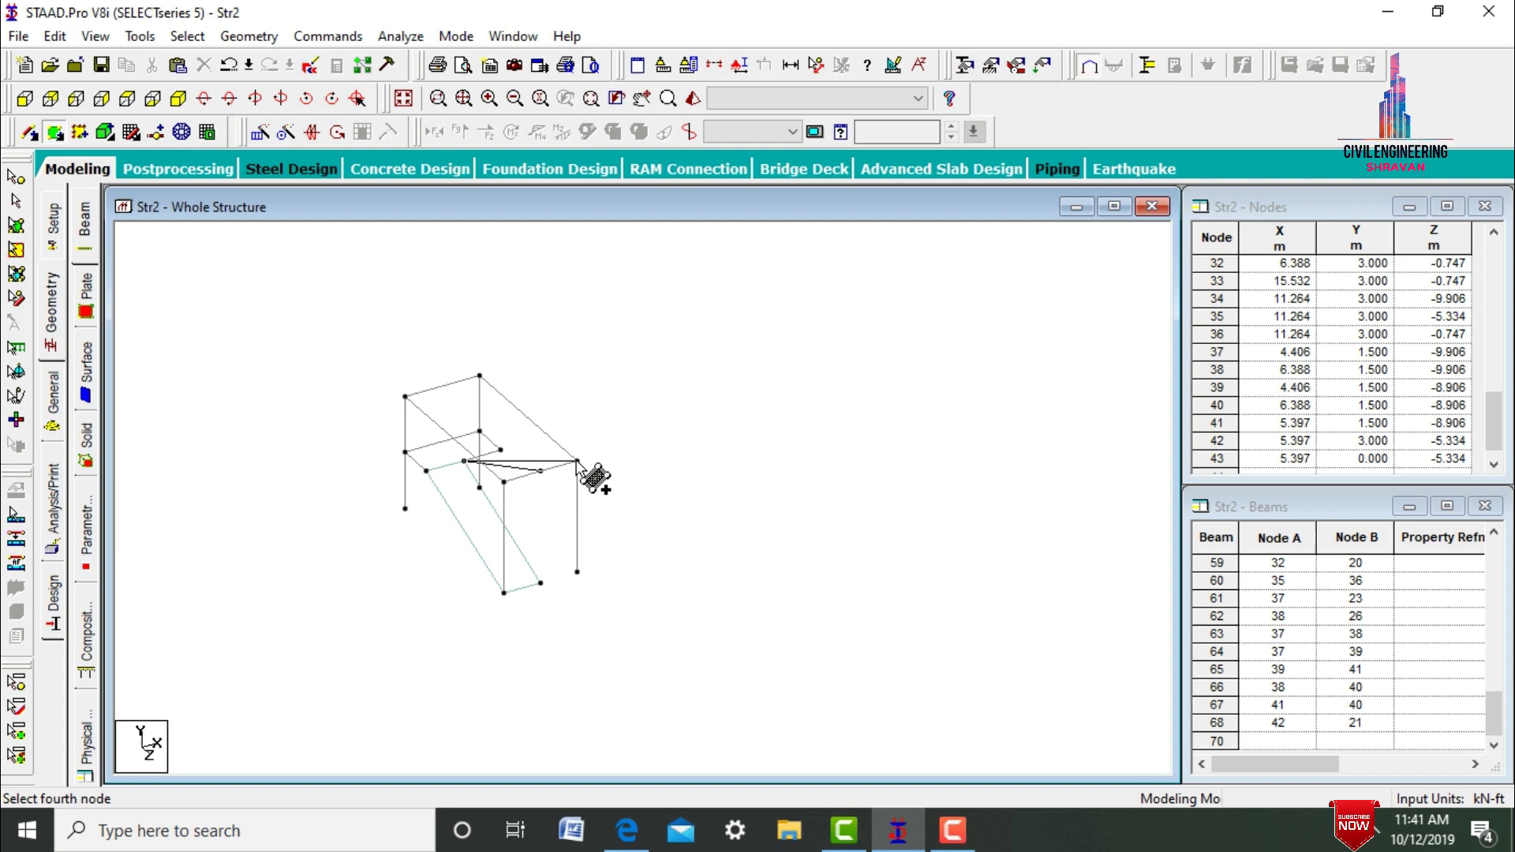
click(501, 450)
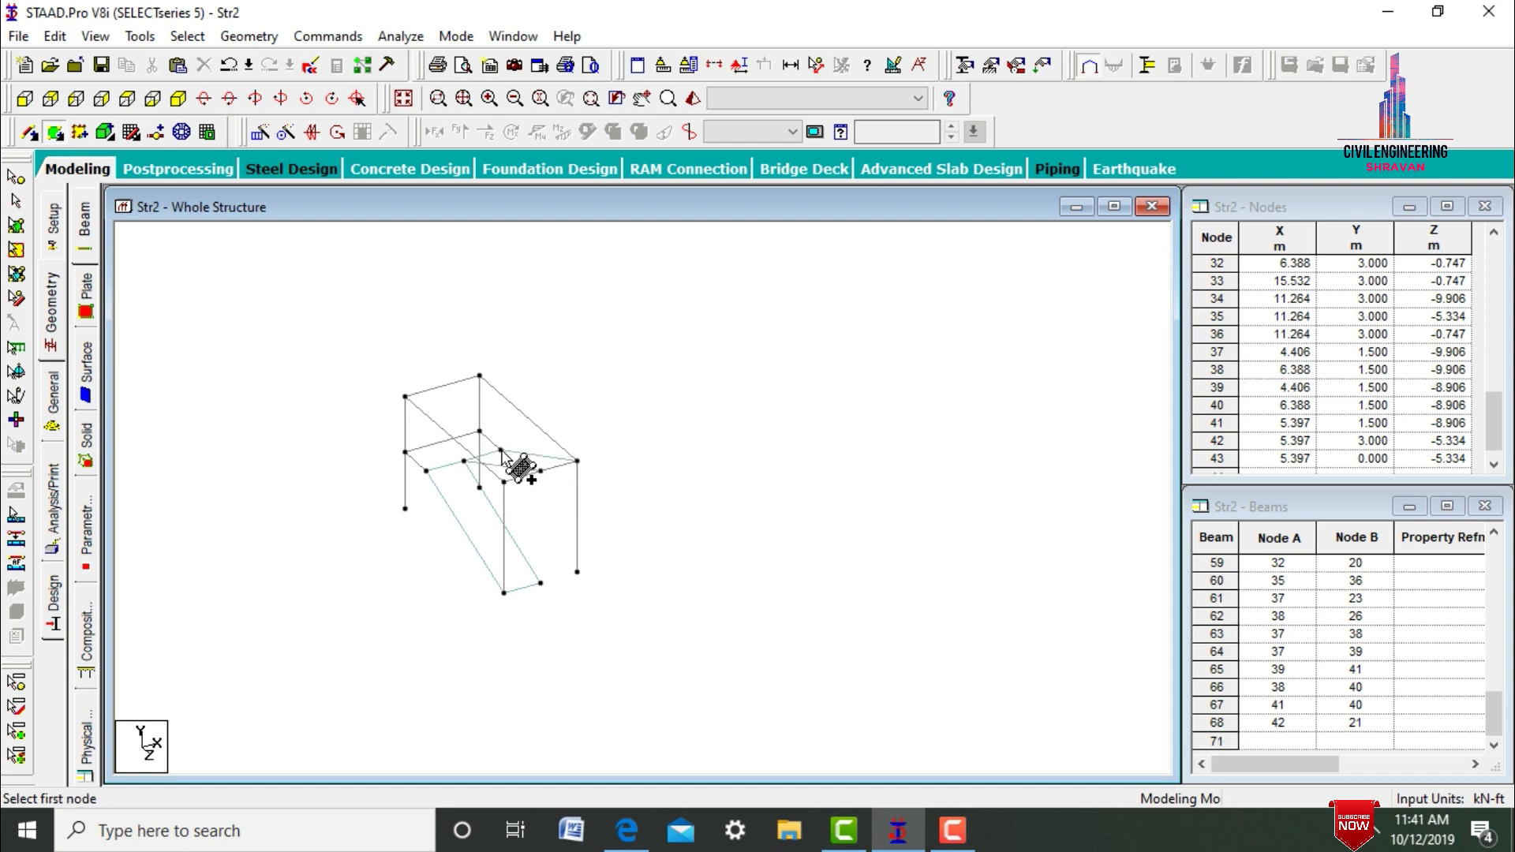
Add a four-noded plate over the mid-height stair landing using its four corner nodes
click(405, 452)
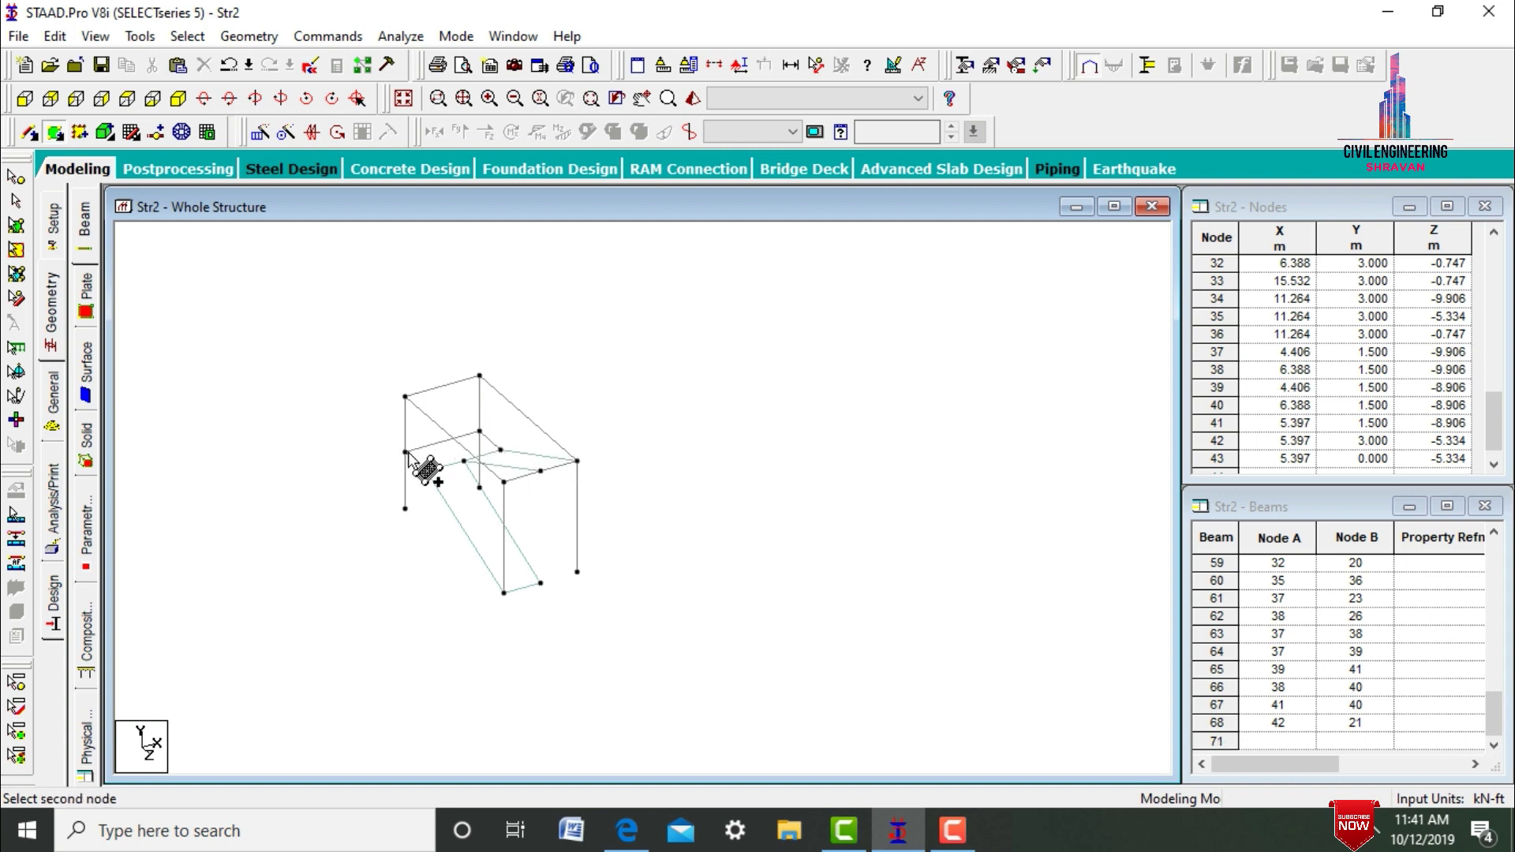
click(480, 432)
click(501, 450)
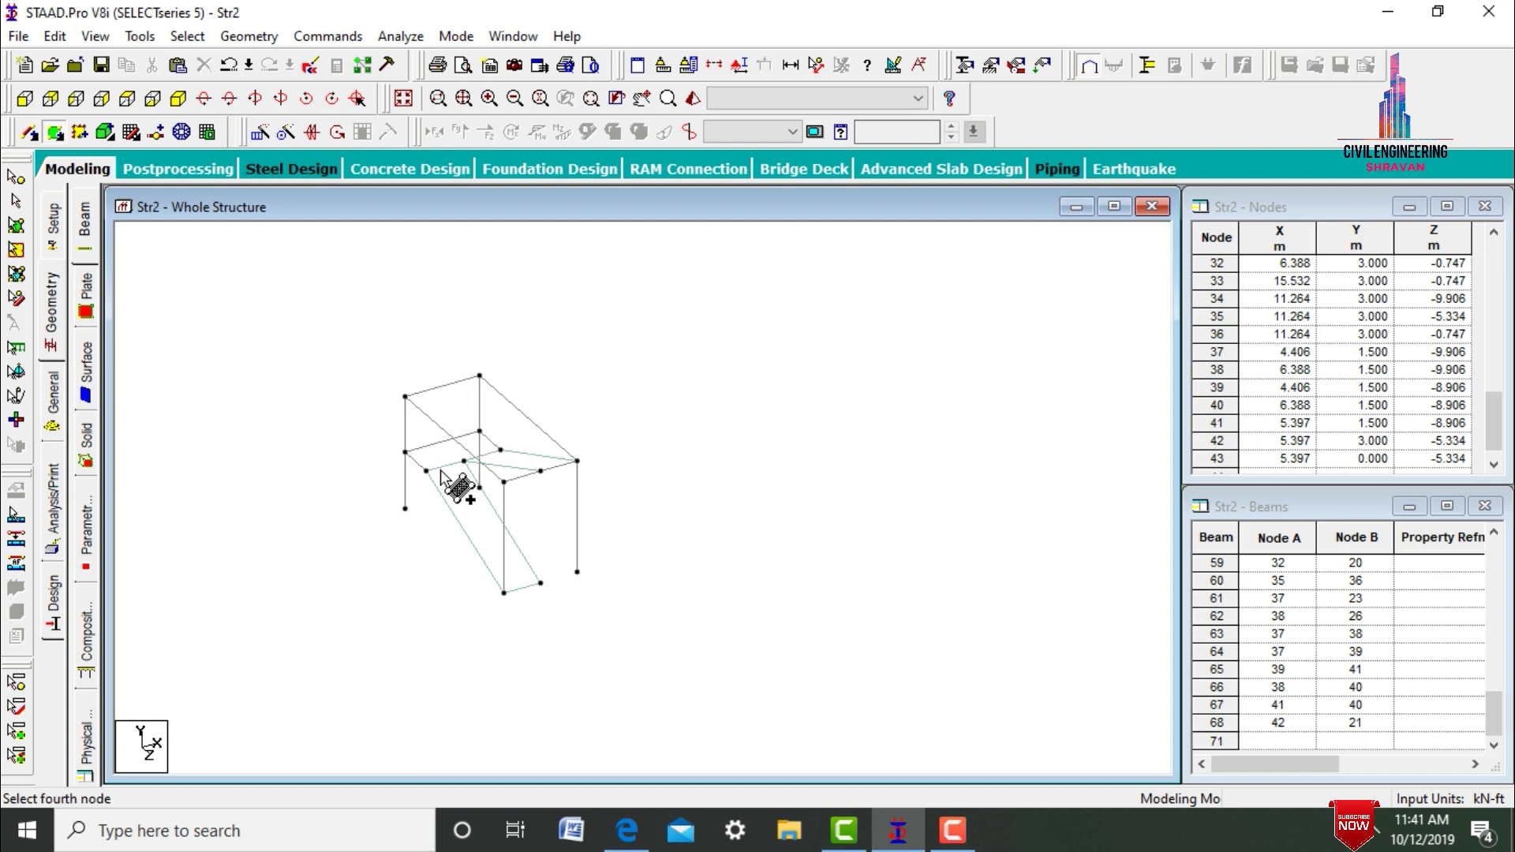
click(426, 471)
key(Escape)
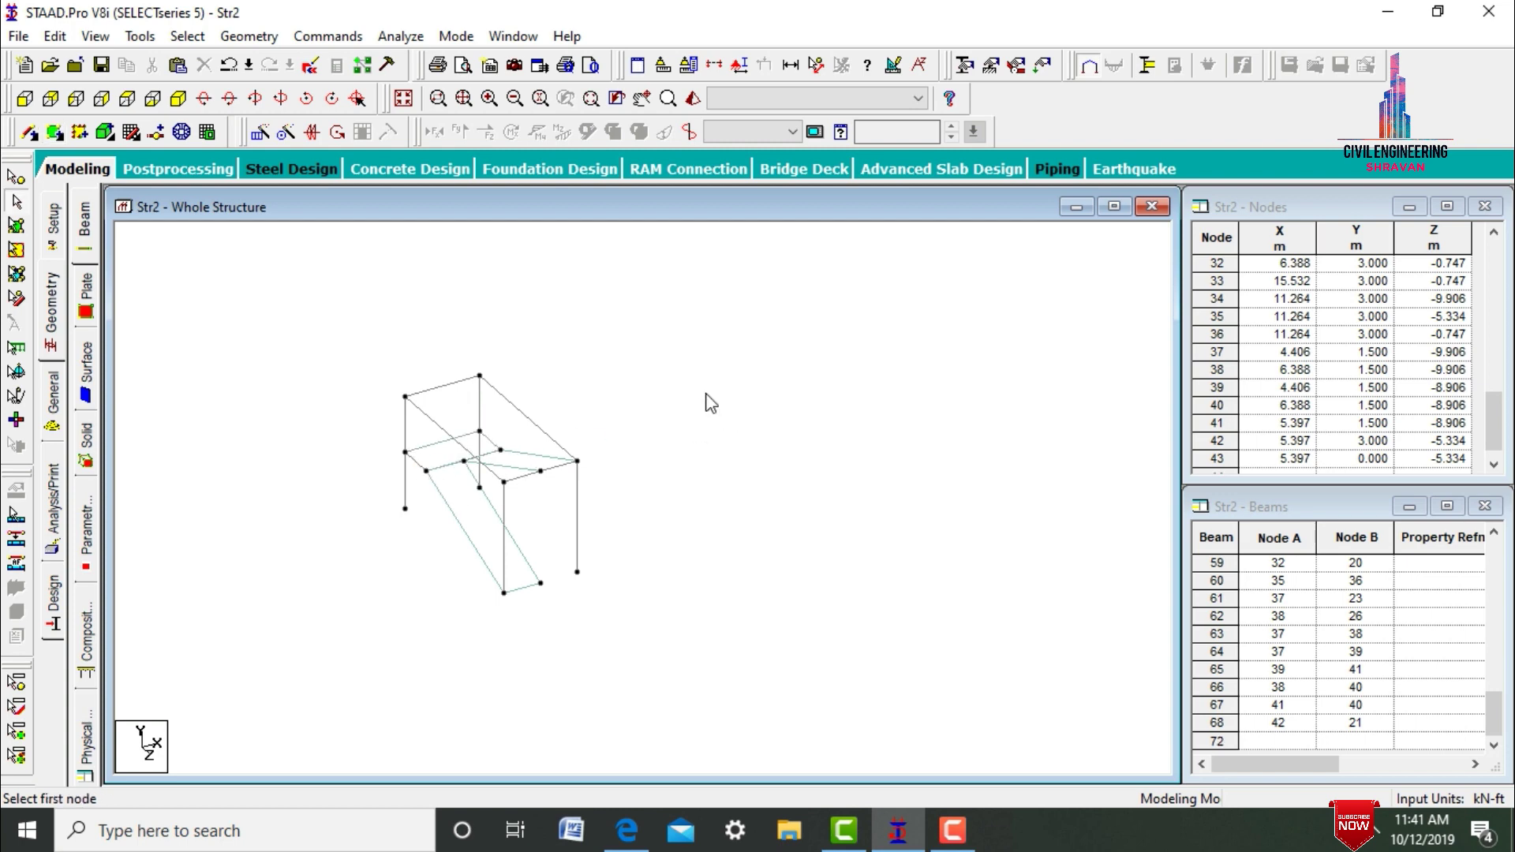
Show the whole structure and add a four-noded roof slab plate over the rear-left bay beside the staircase
click(403, 98)
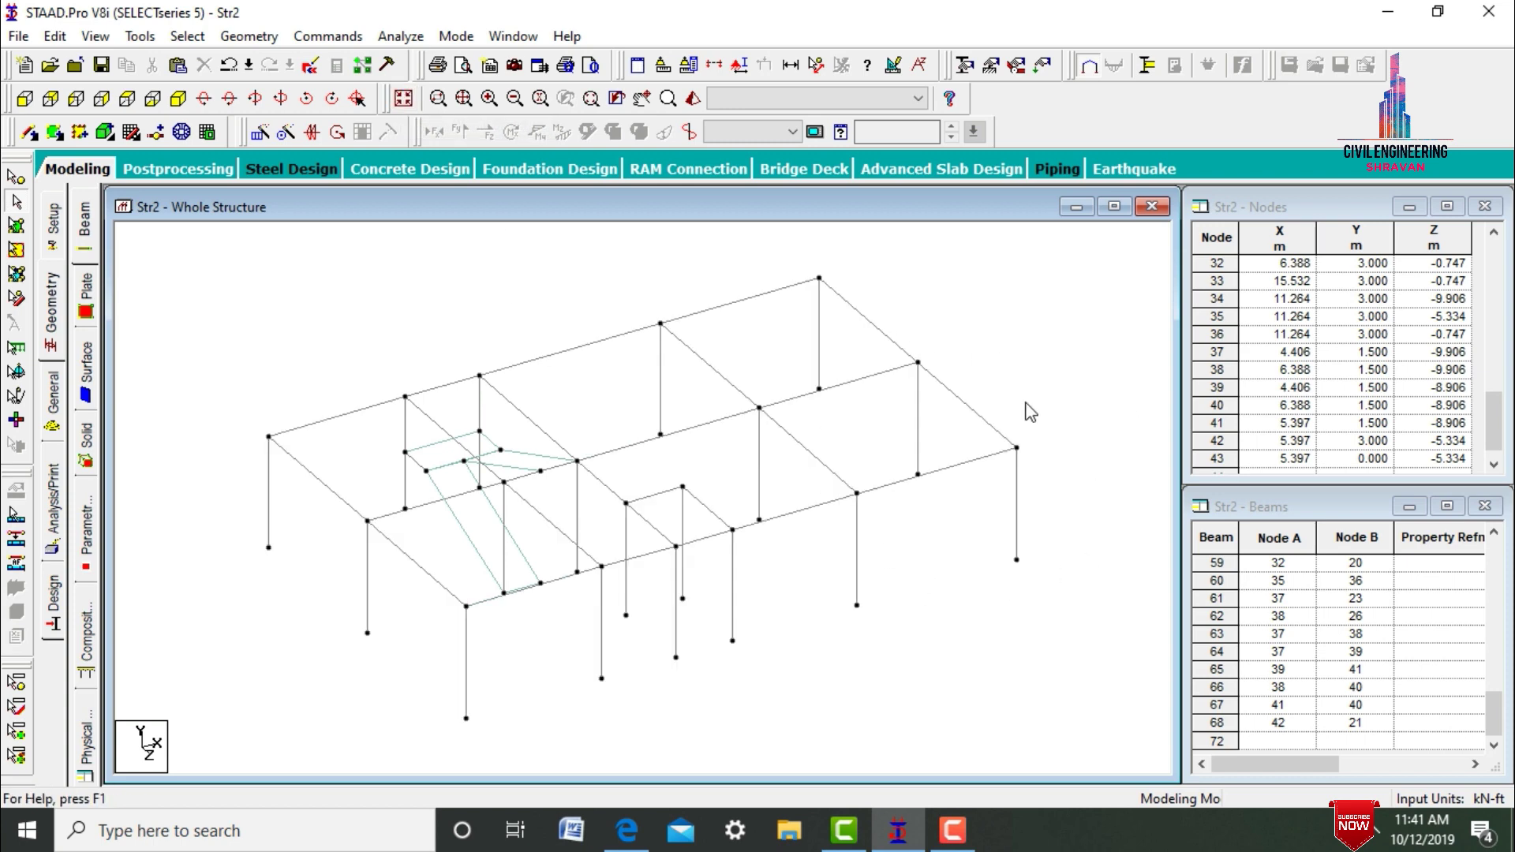
click(55, 132)
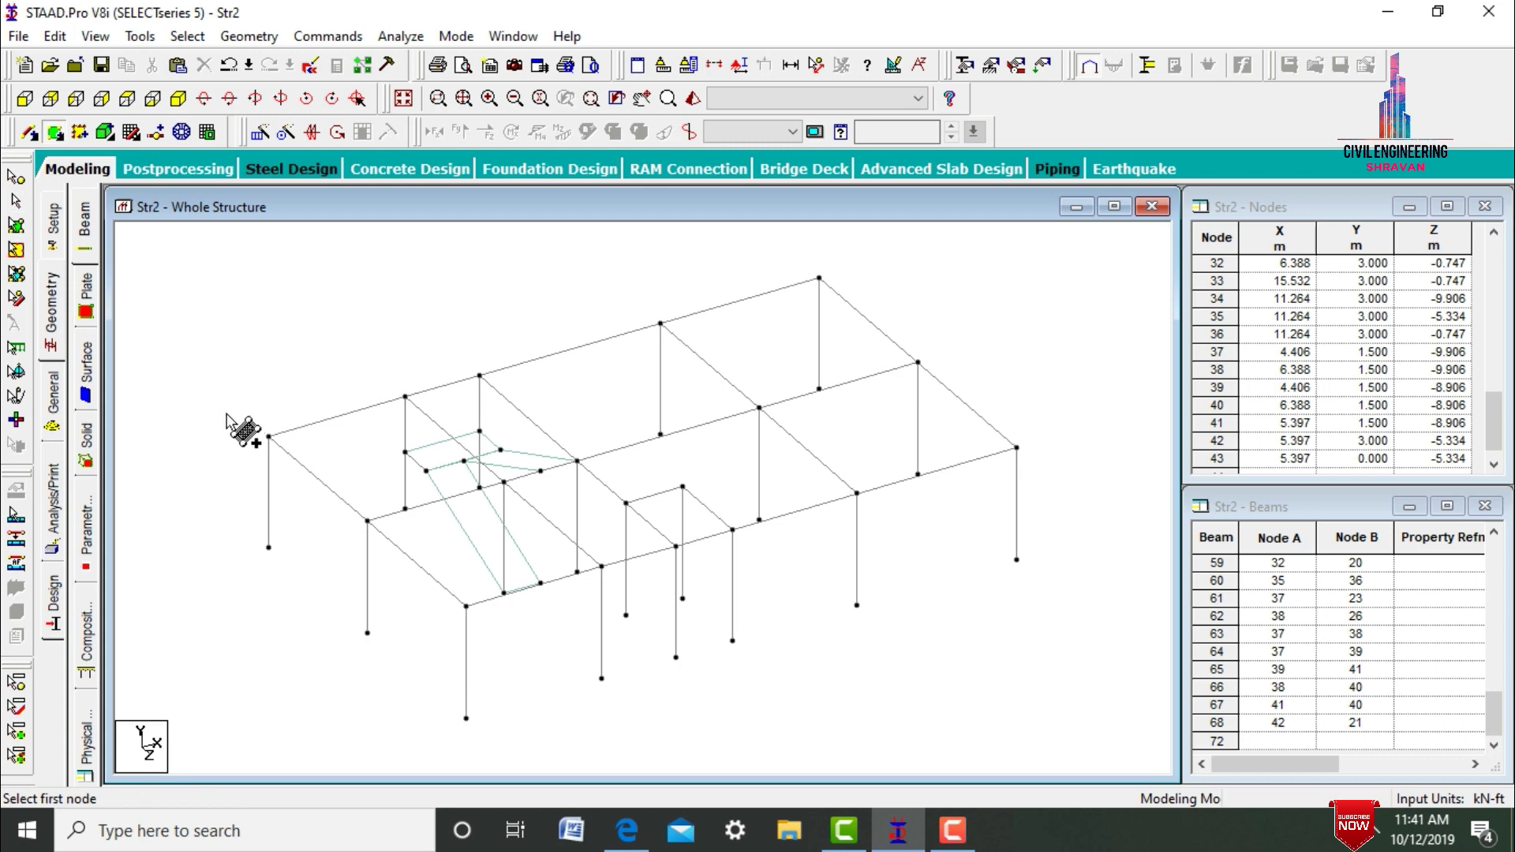
click(269, 438)
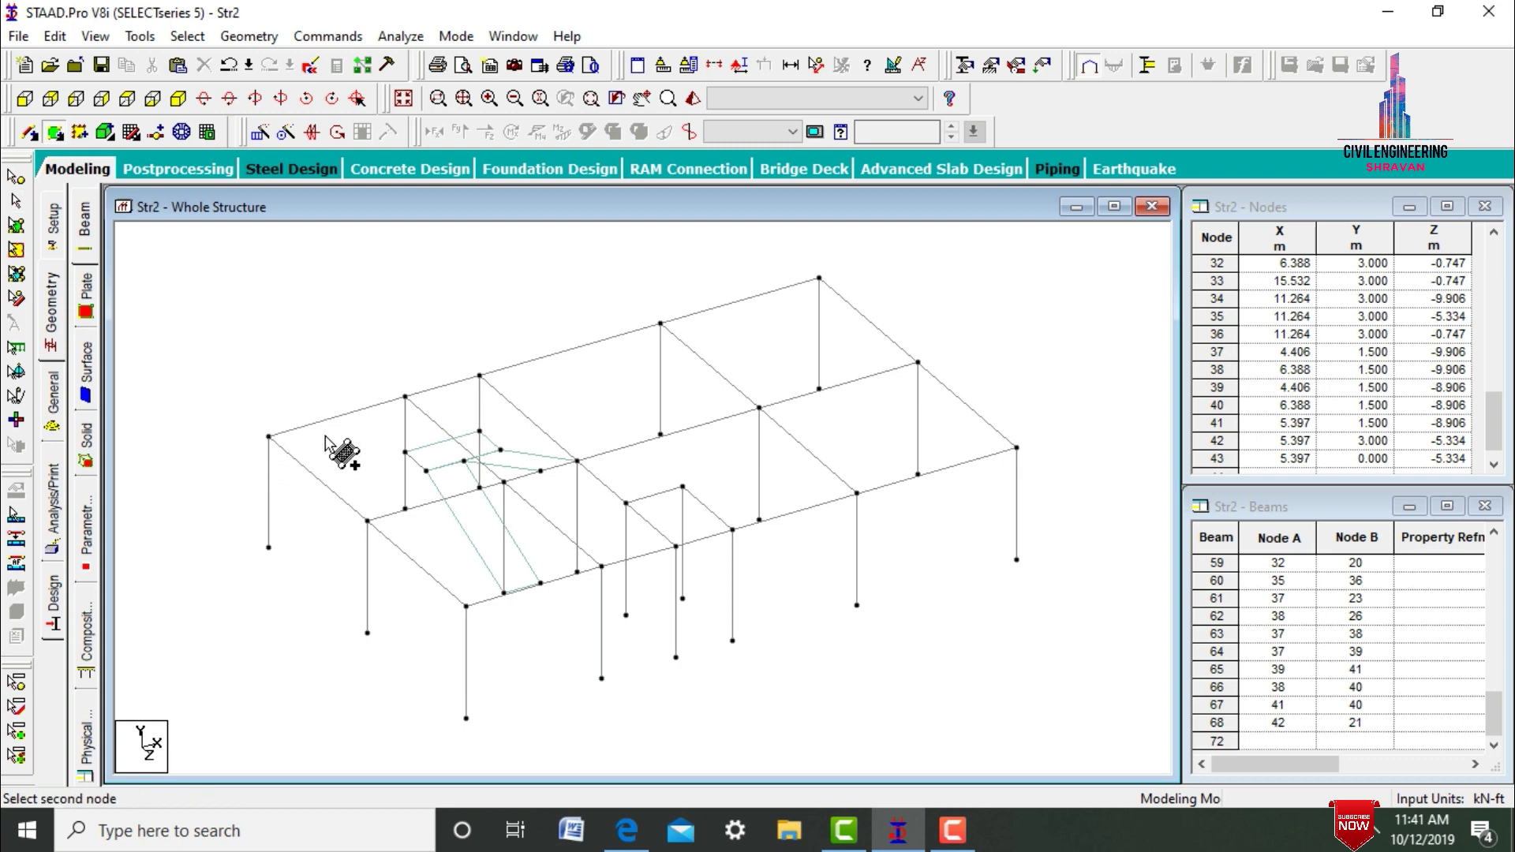
click(402, 399)
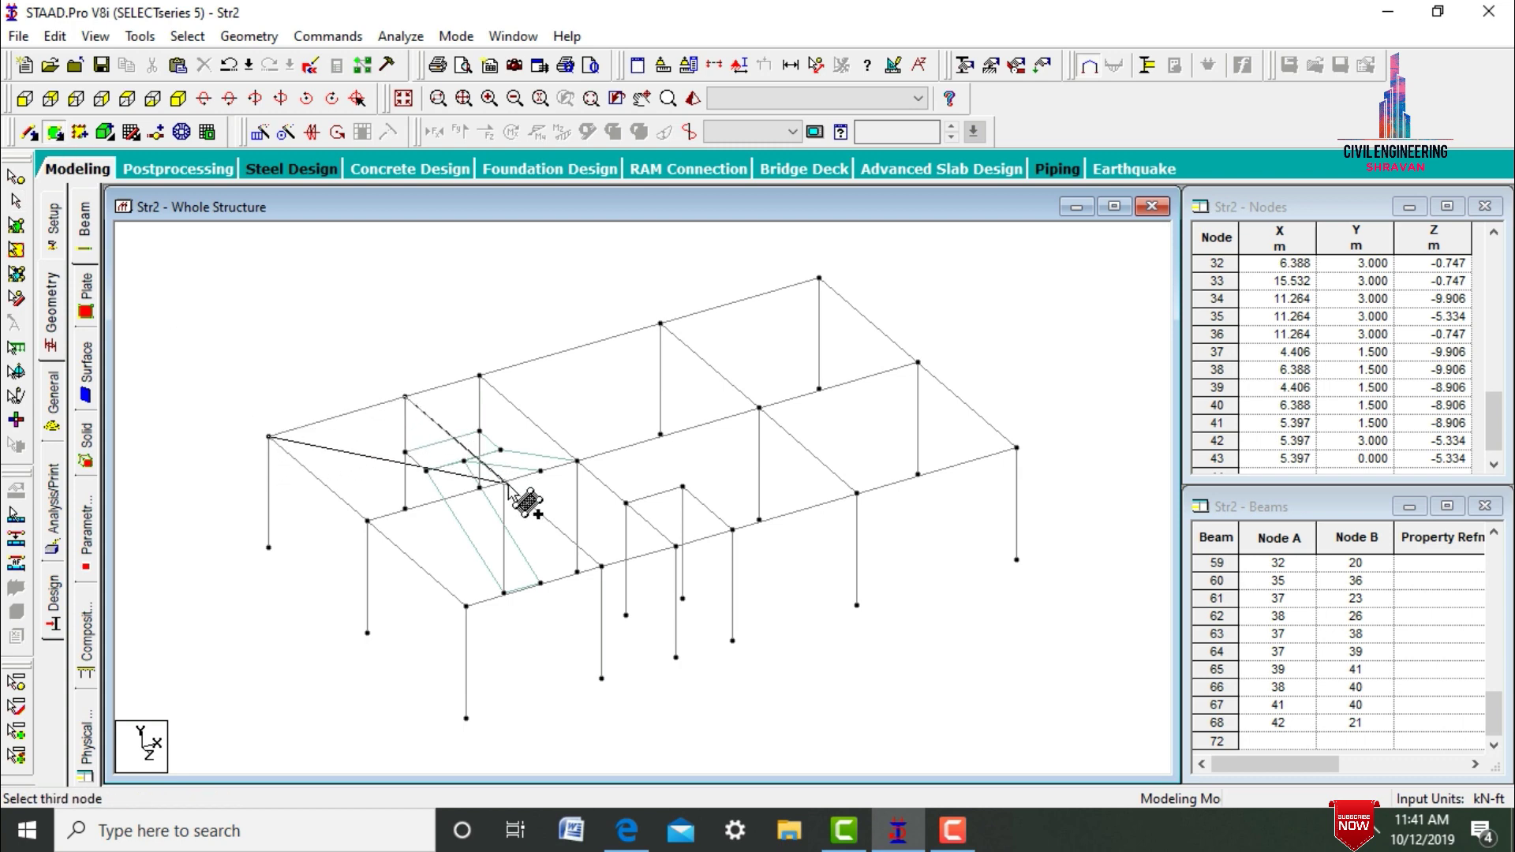
click(481, 487)
click(367, 521)
Add four-noded roof slab plates over the front-left bay and the narrow bay in front of the staircase
click(368, 521)
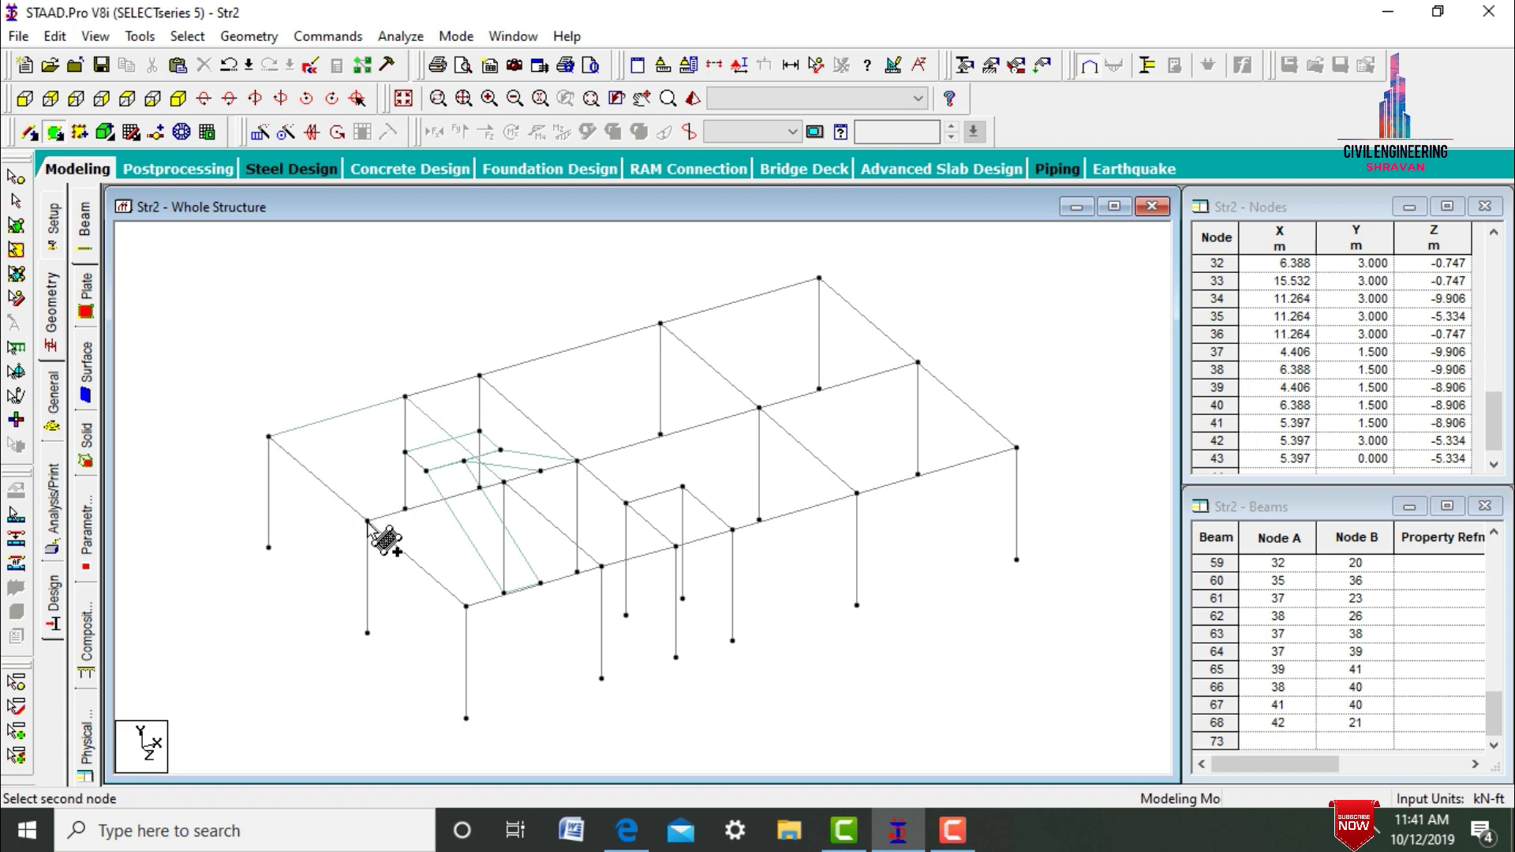
click(503, 483)
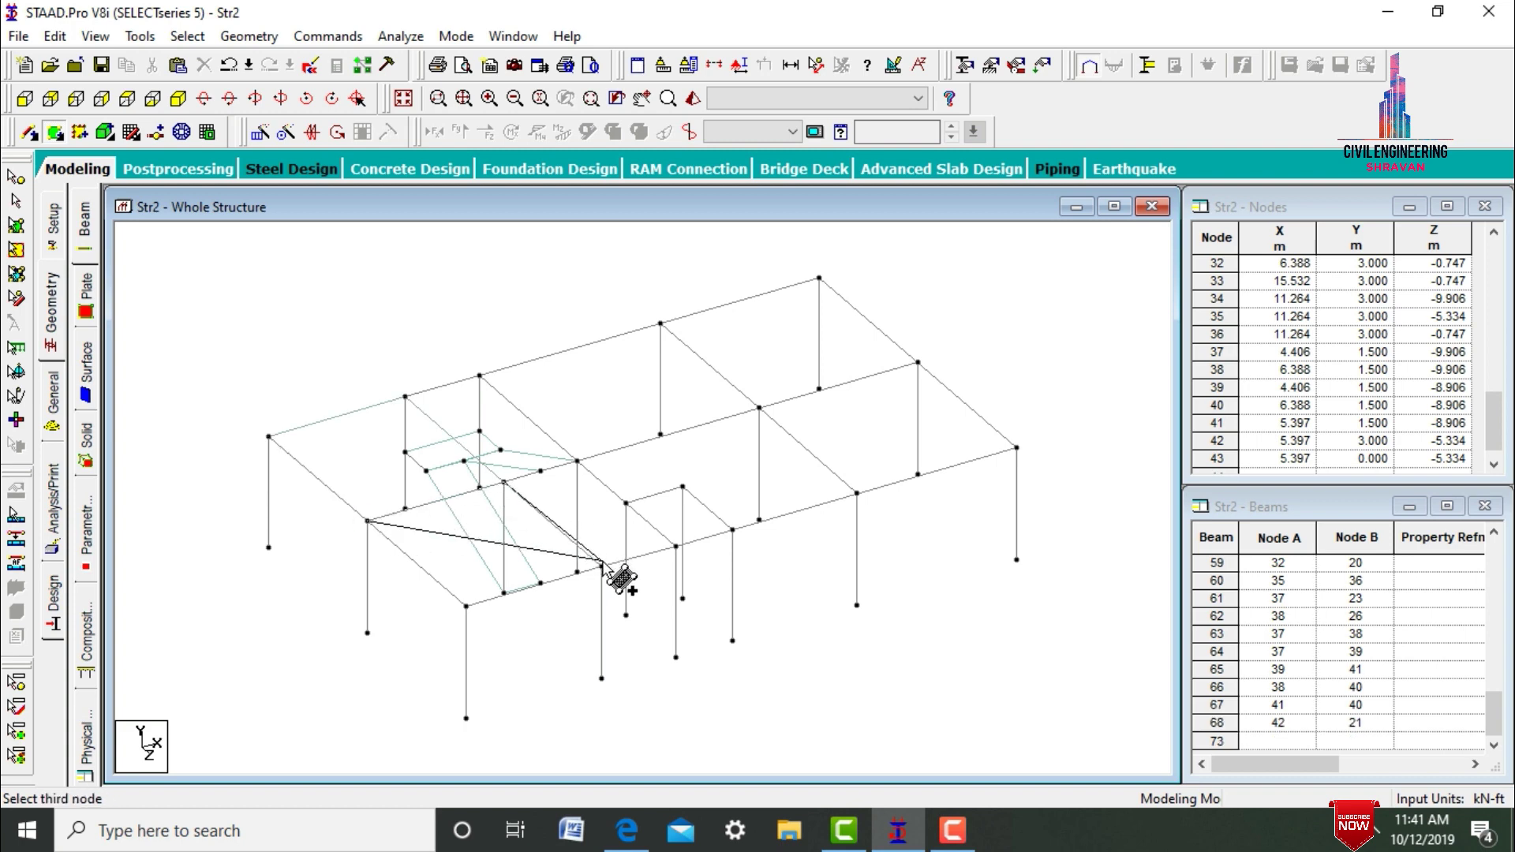
click(601, 566)
click(466, 606)
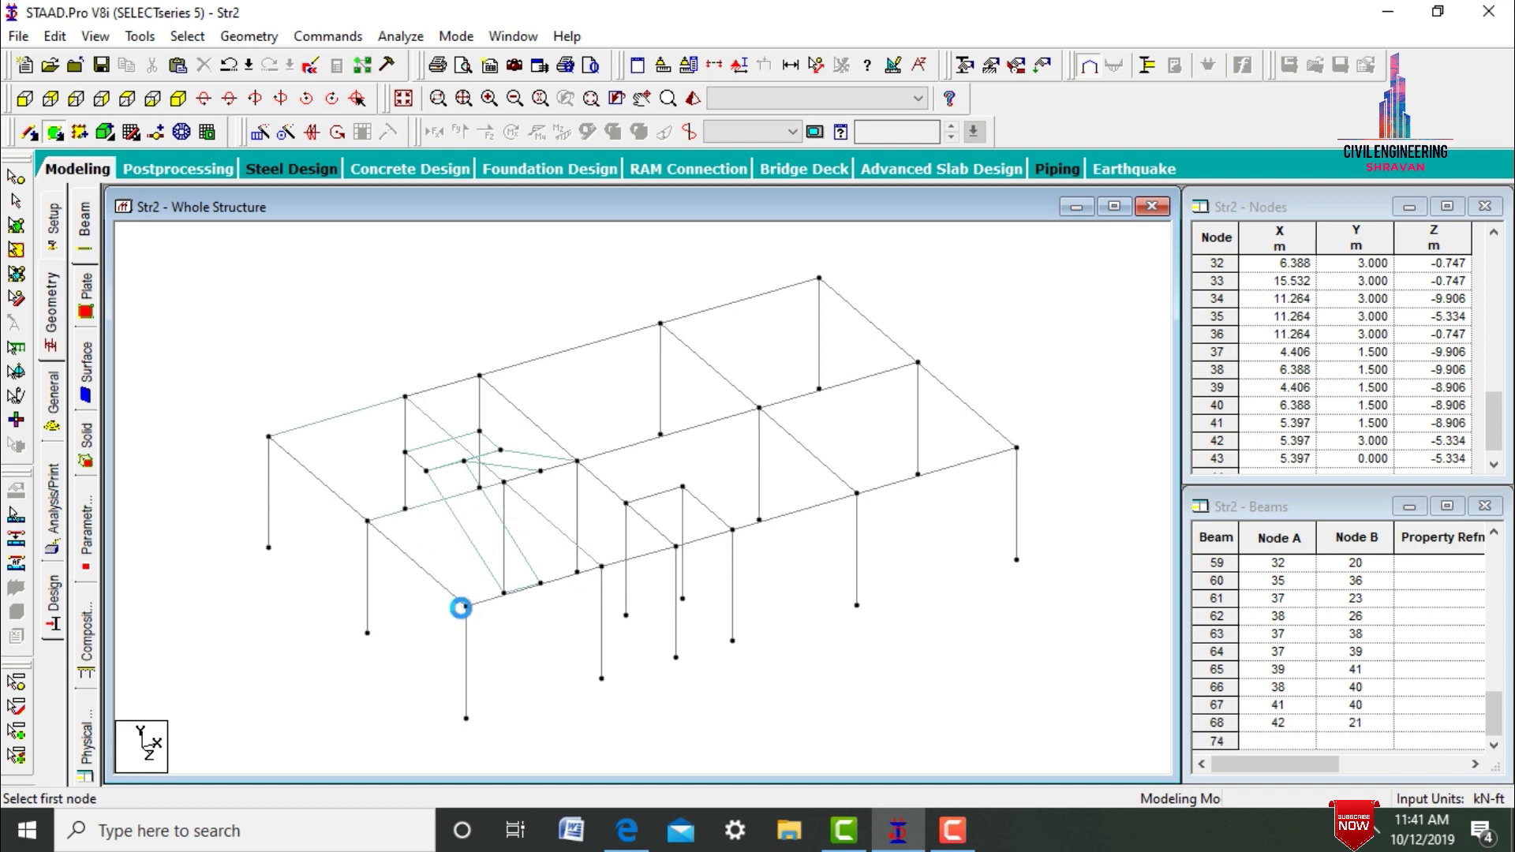
click(504, 483)
click(578, 461)
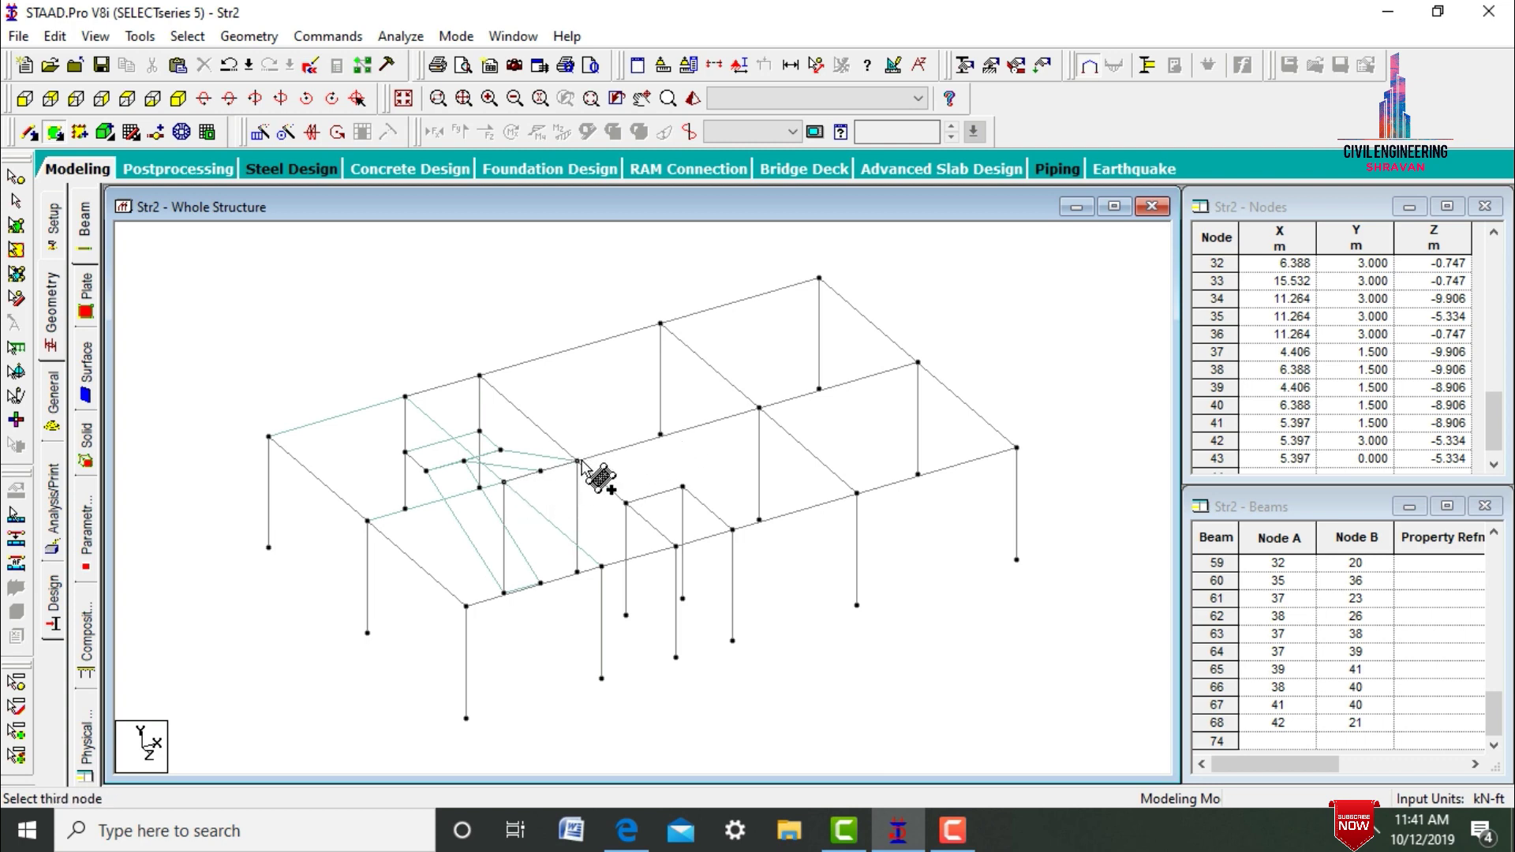
click(676, 546)
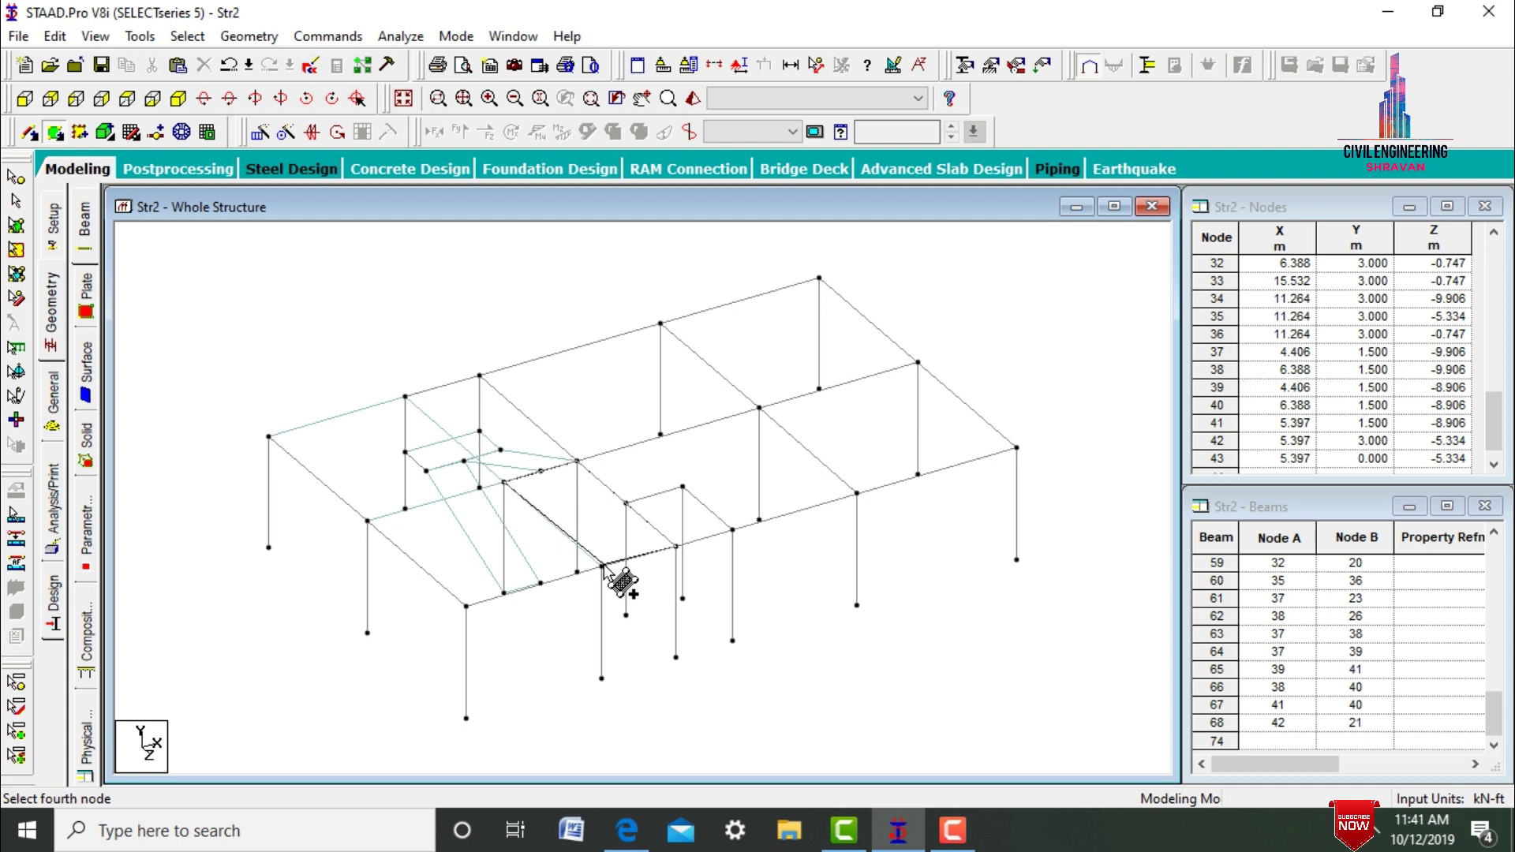
click(602, 566)
Add a four-noded roof slab plate over the rear middle bay immediately right of the staircase bay
click(57, 135)
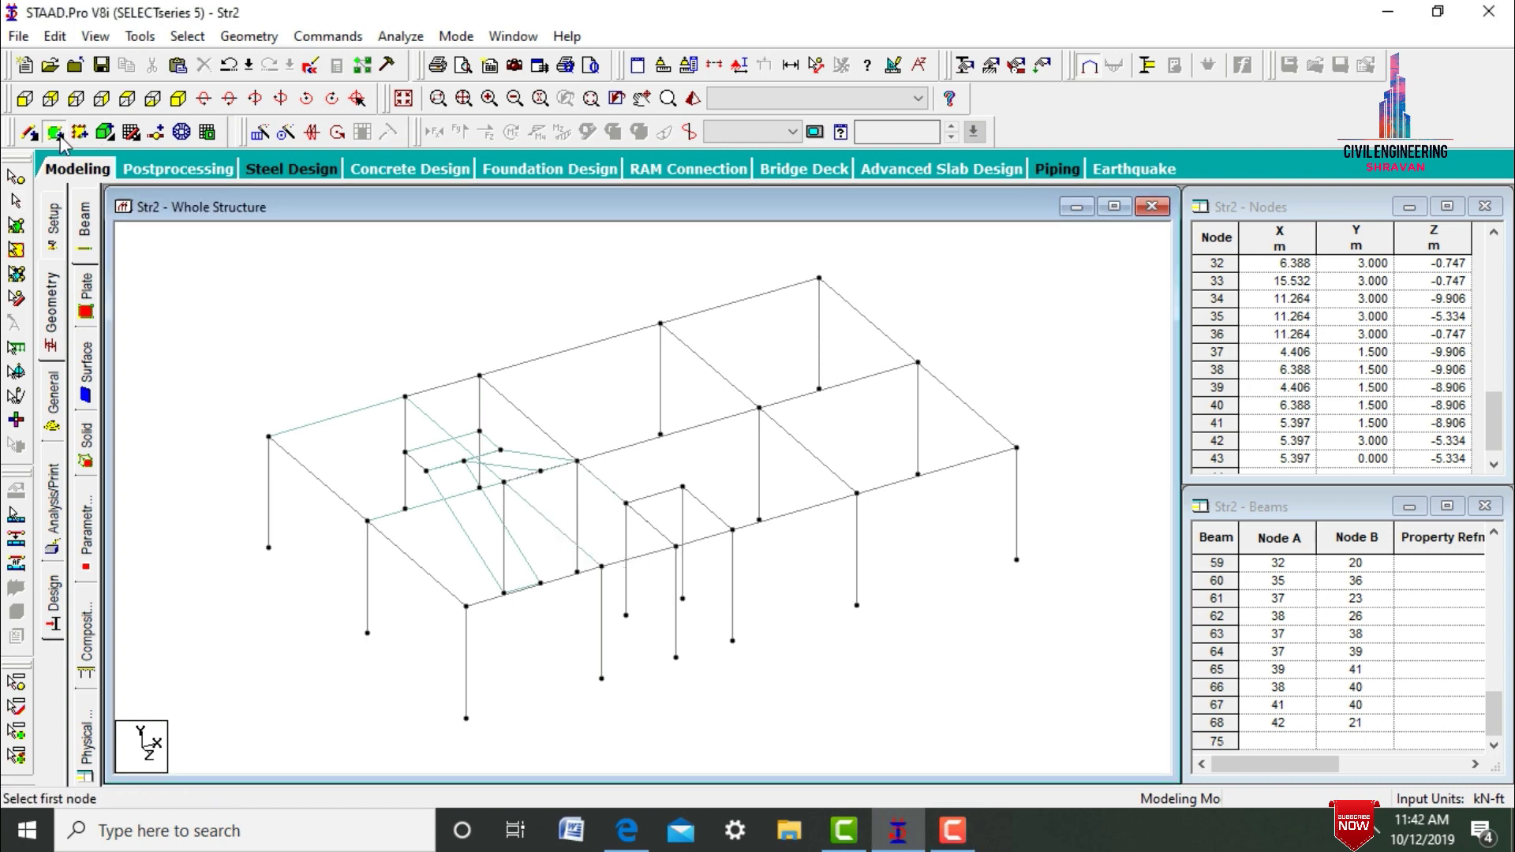
click(481, 376)
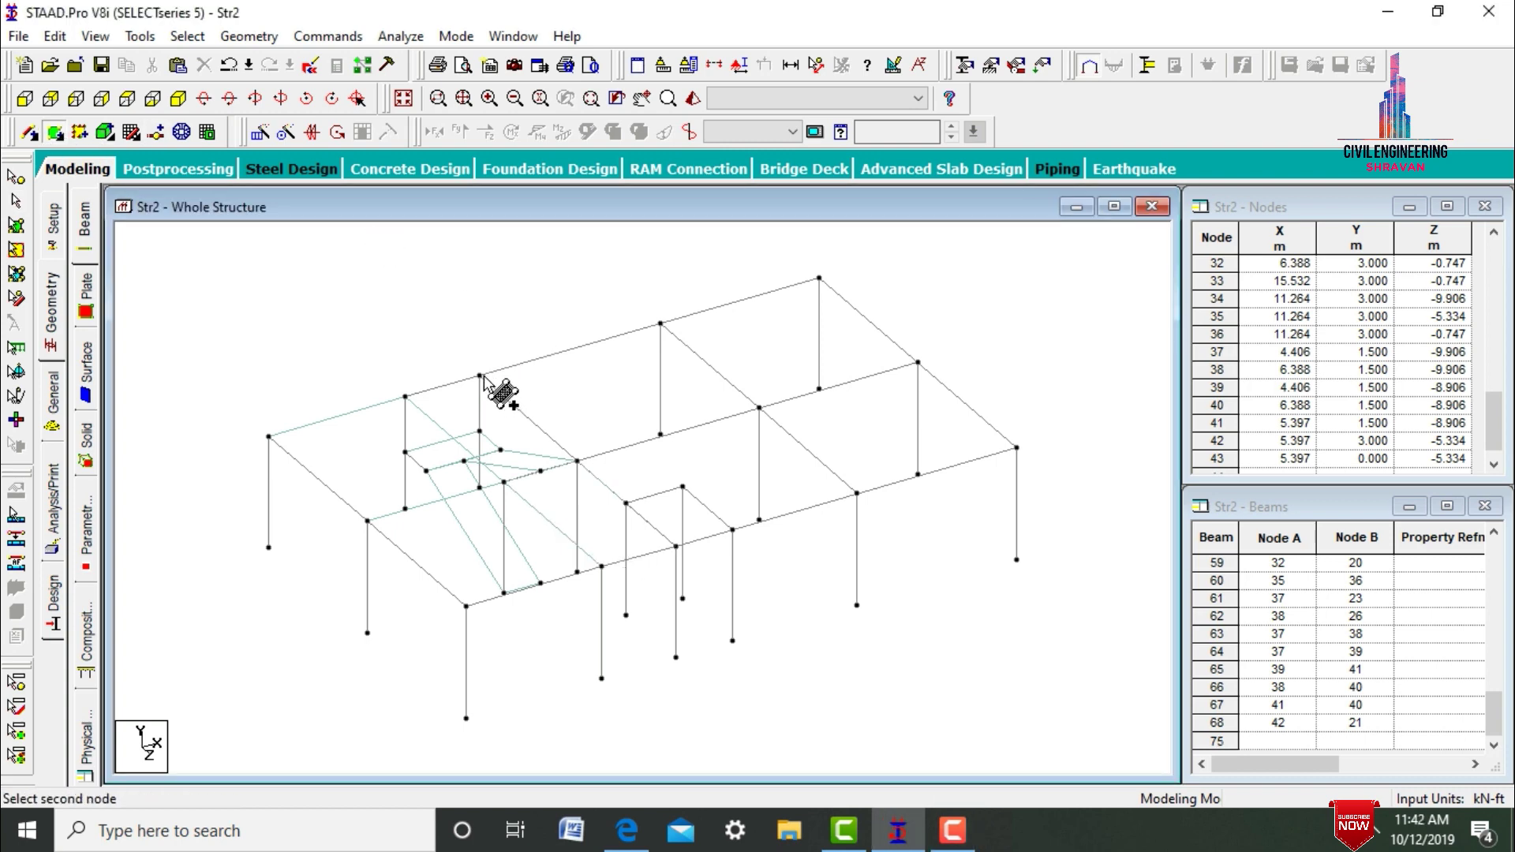
click(660, 324)
click(760, 409)
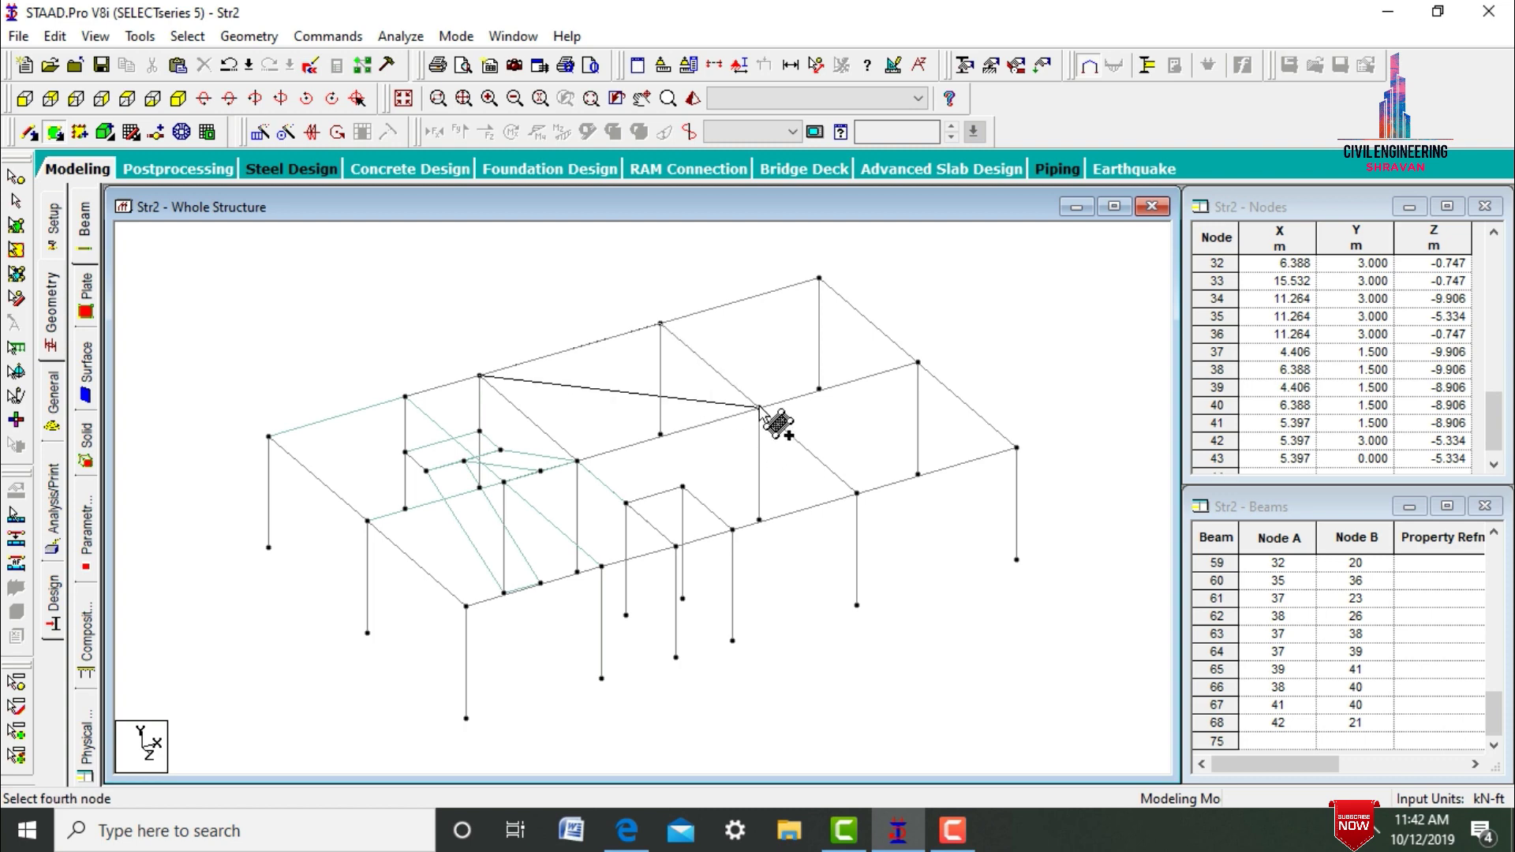
click(578, 460)
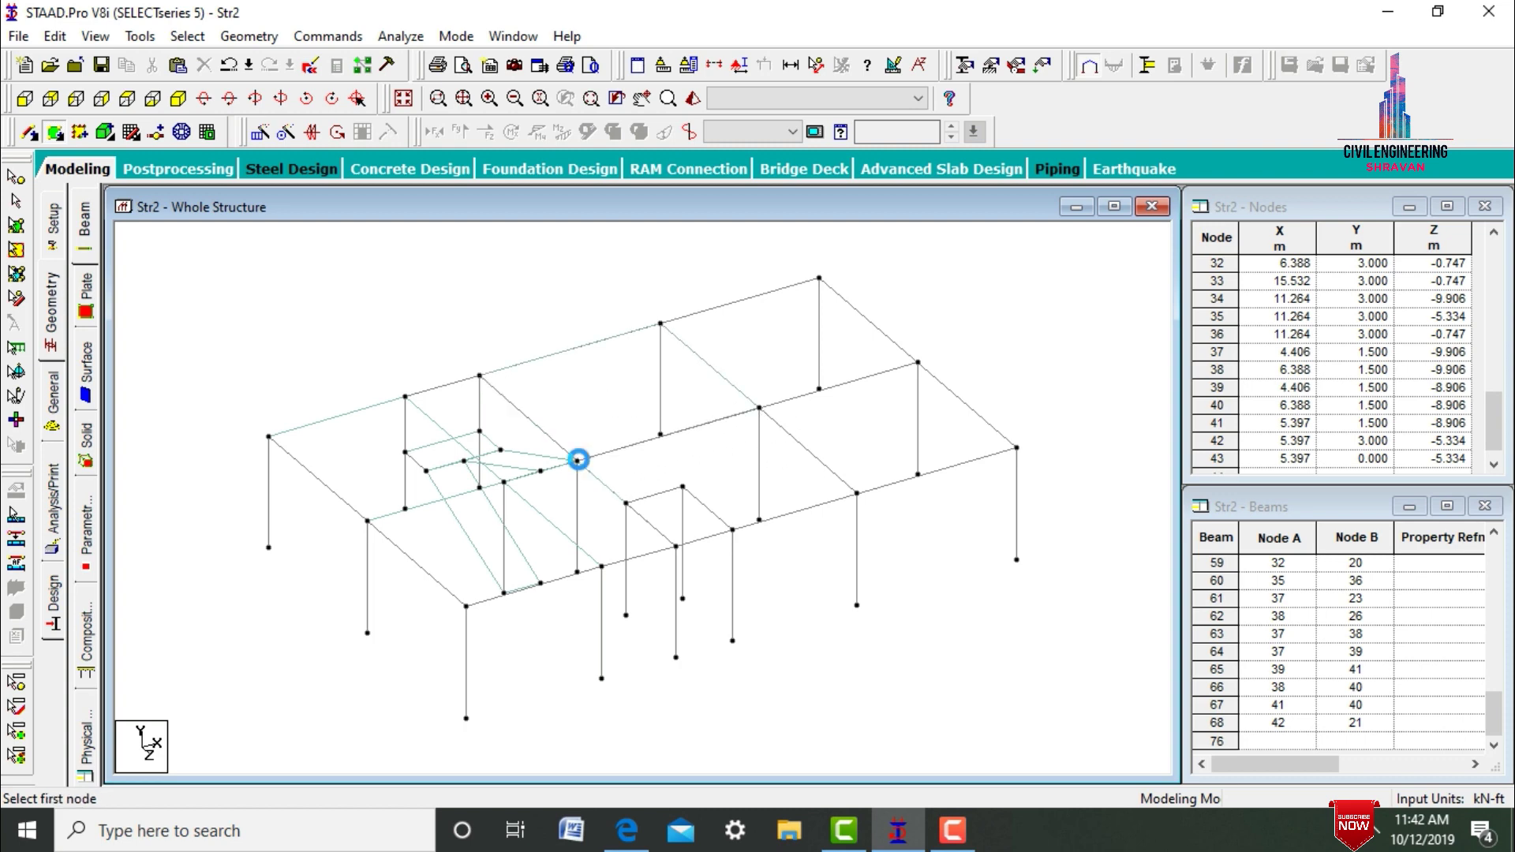
Add four-noded roof slab plates over the rear-right and front-right bays of the frame
click(661, 324)
click(820, 278)
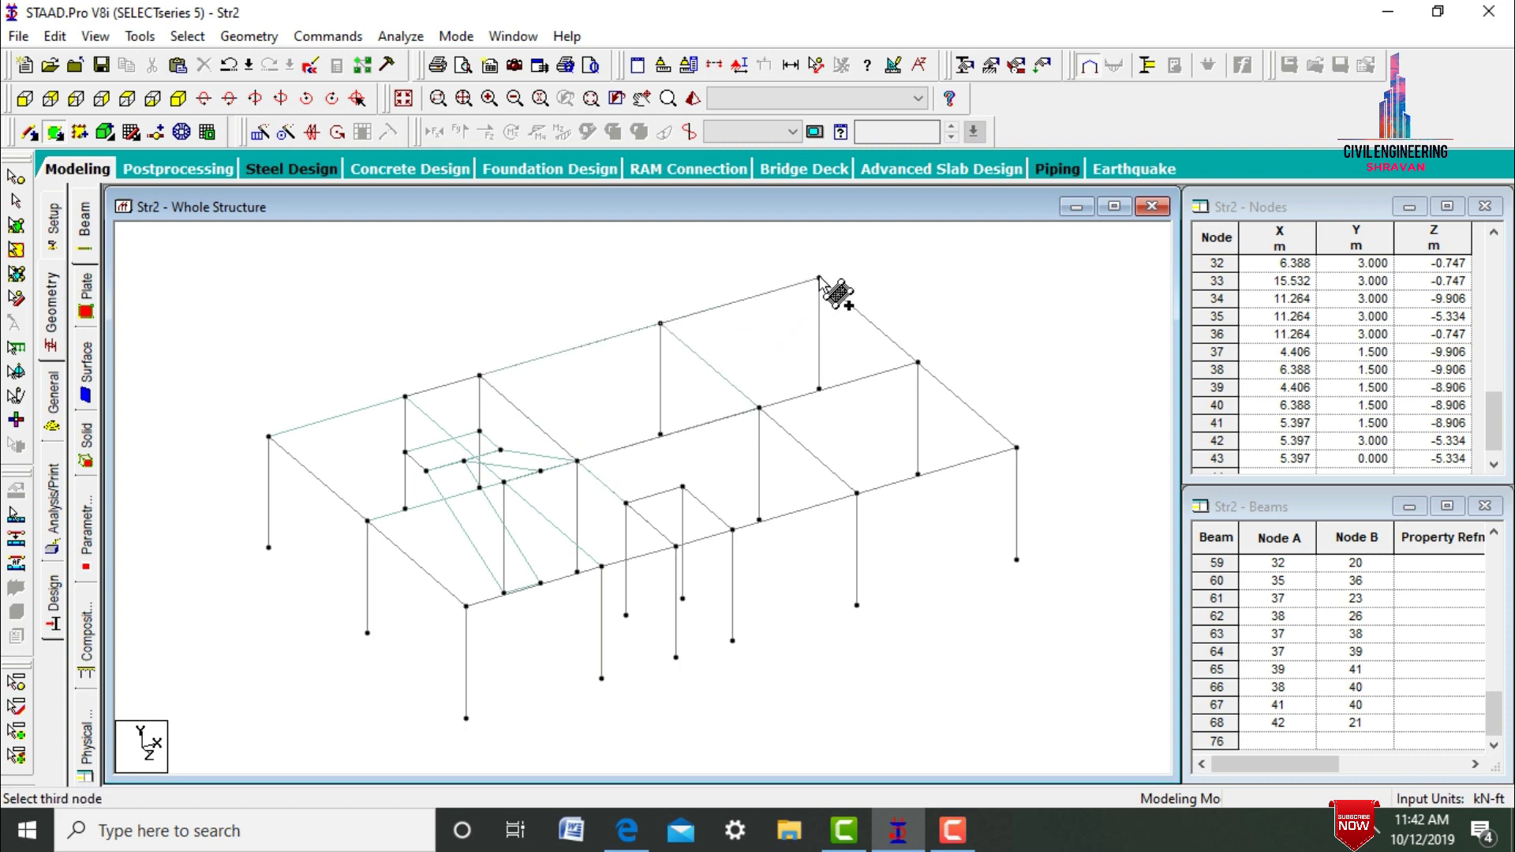
click(918, 362)
click(758, 407)
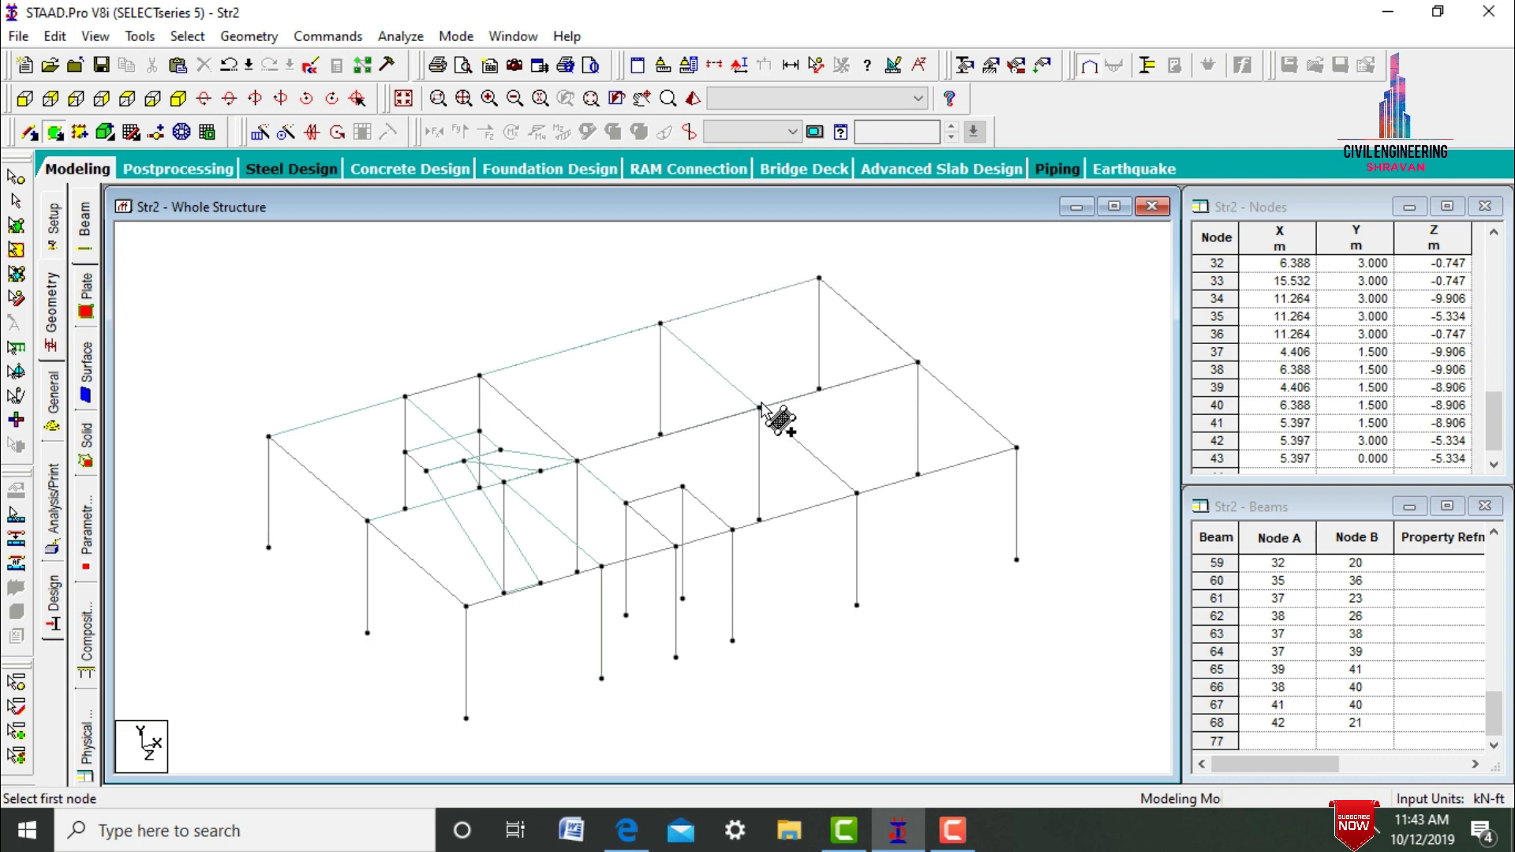
click(759, 407)
click(918, 363)
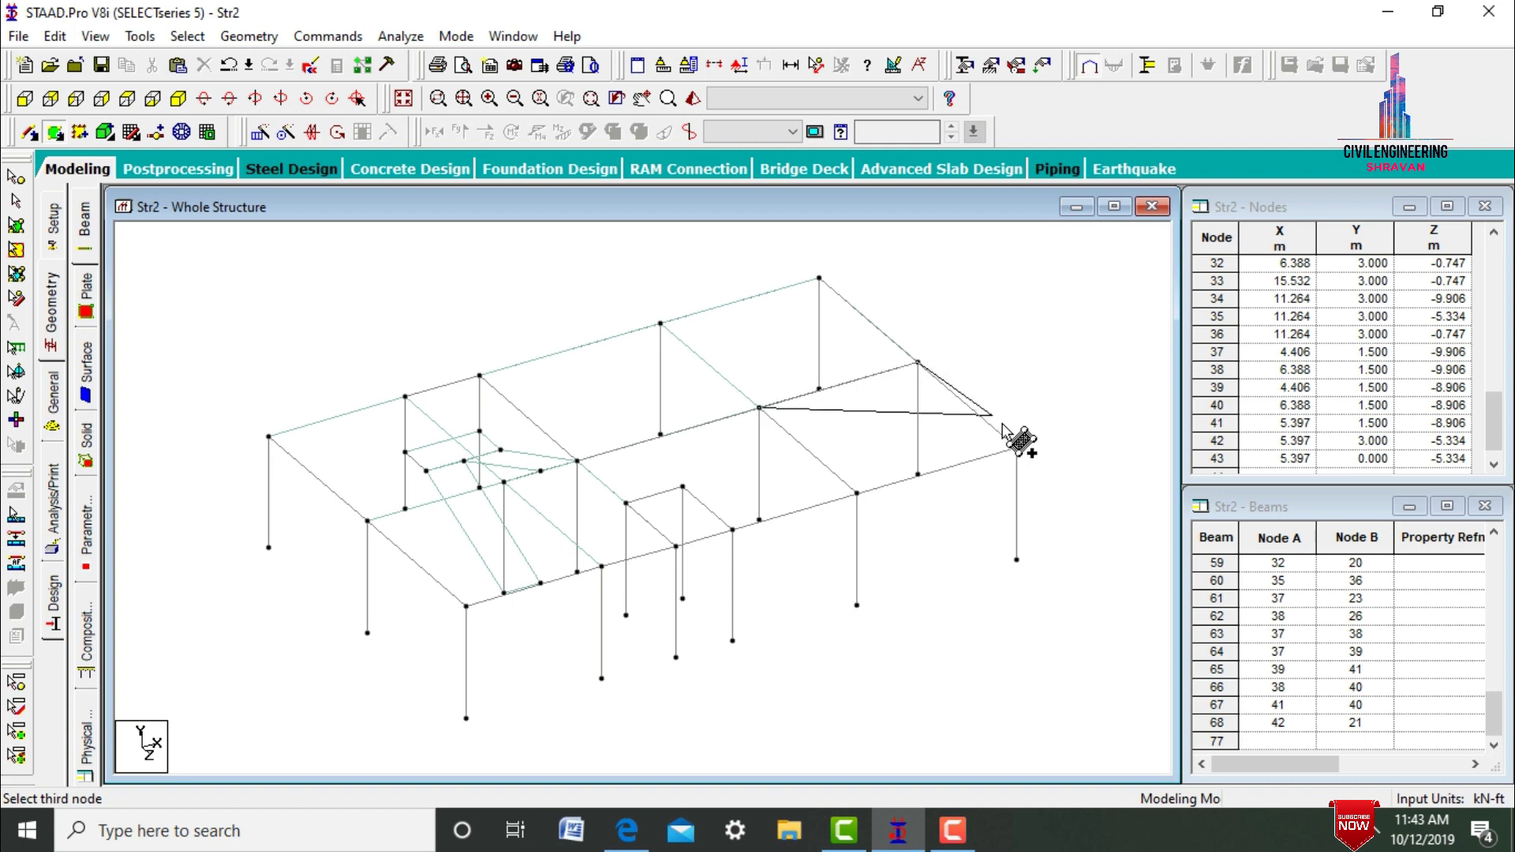
click(1017, 448)
click(857, 494)
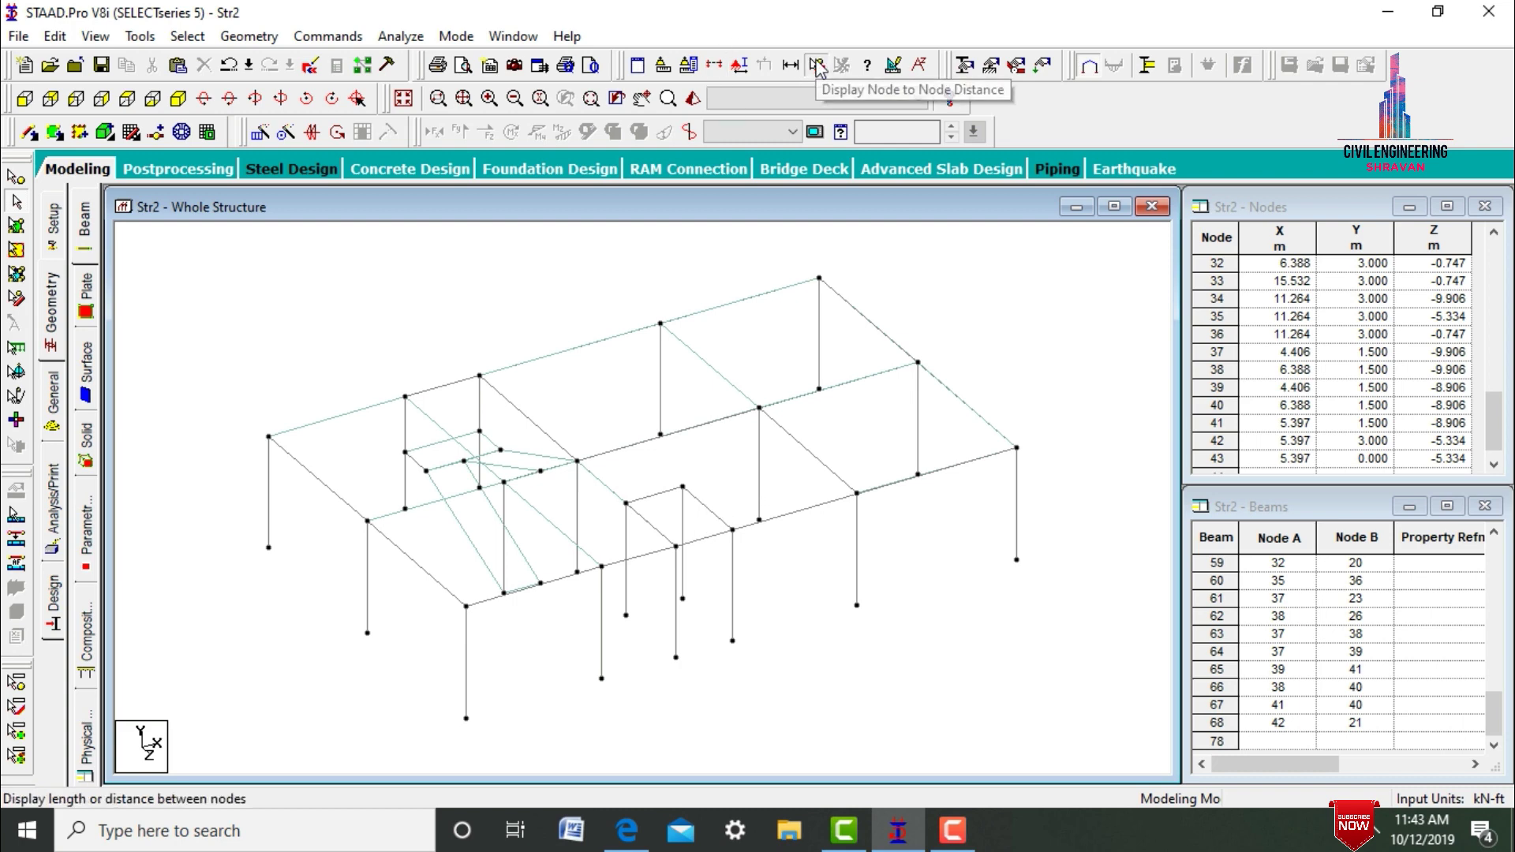
Measure the node-to-node distance along the front roof edge from the small bay's front-right corner to the next column
click(817, 68)
click(734, 534)
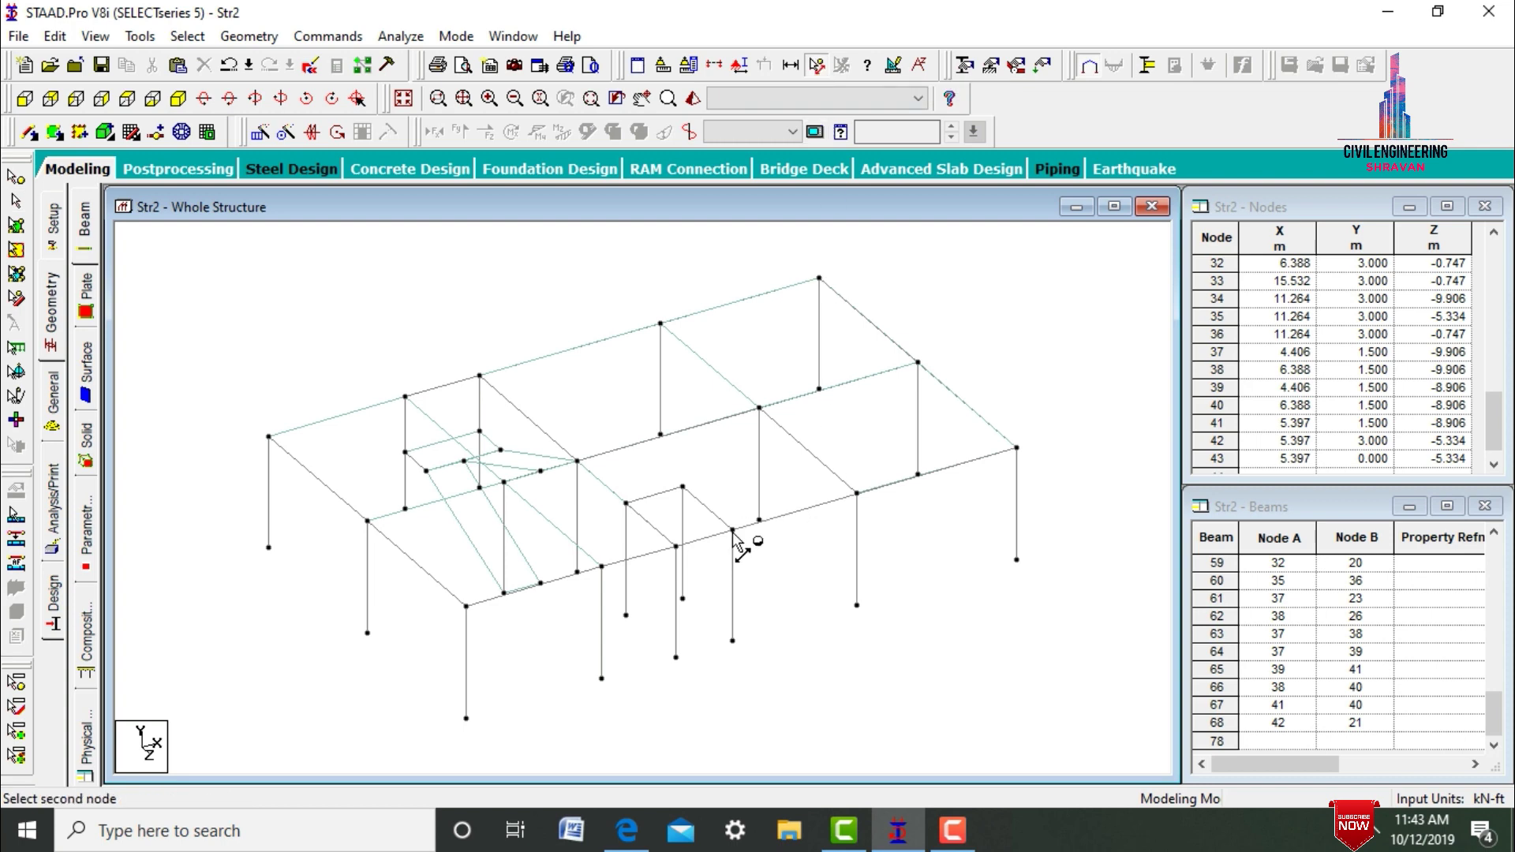
click(858, 504)
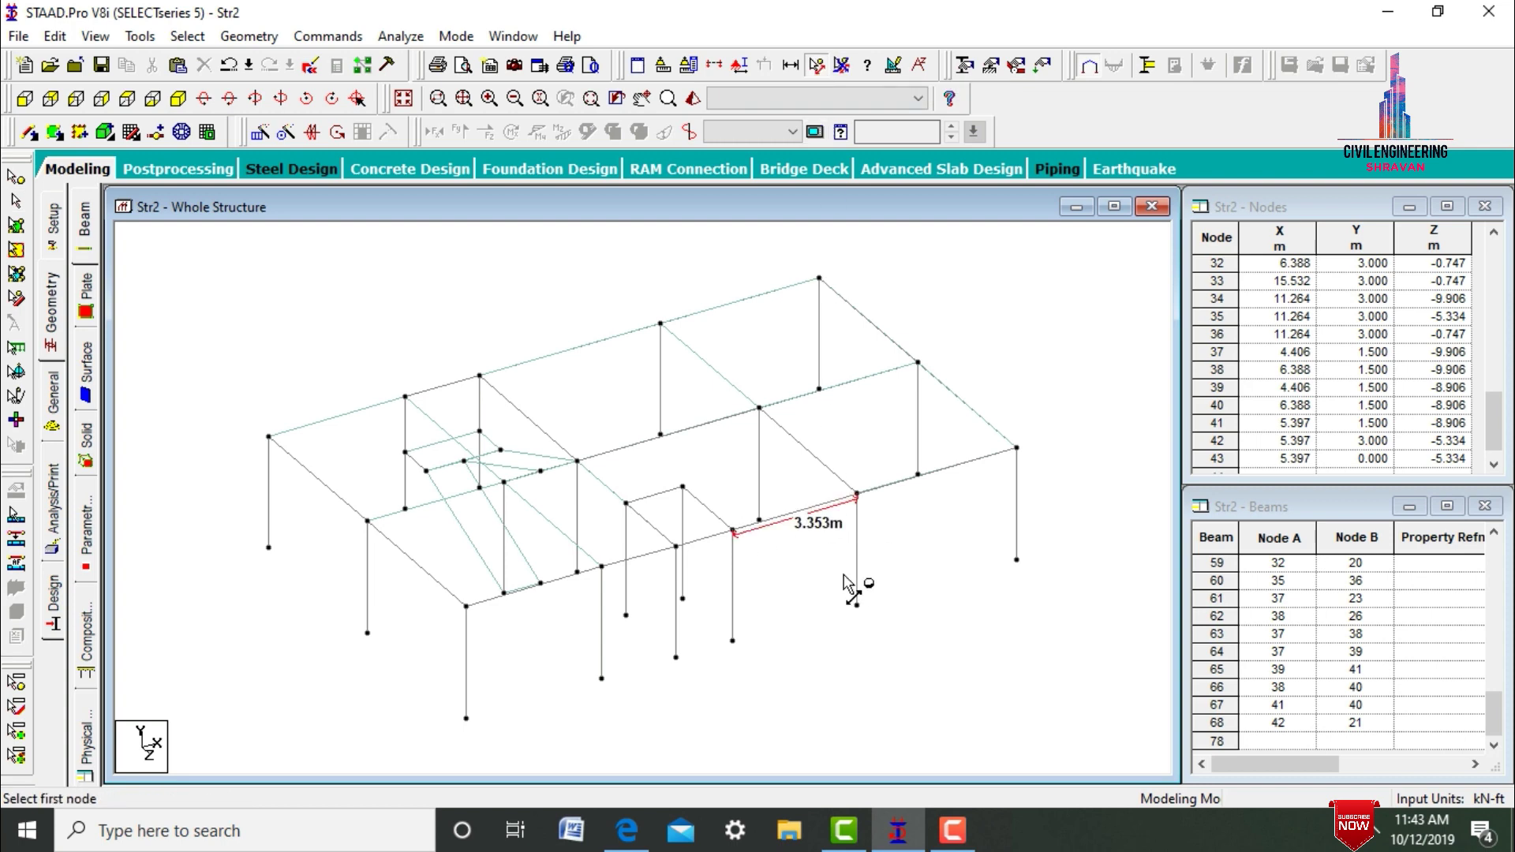
key(Escape)
Copy the roof node at the small bay's rear-right corner and paste it 3.353 m away in X
click(16, 177)
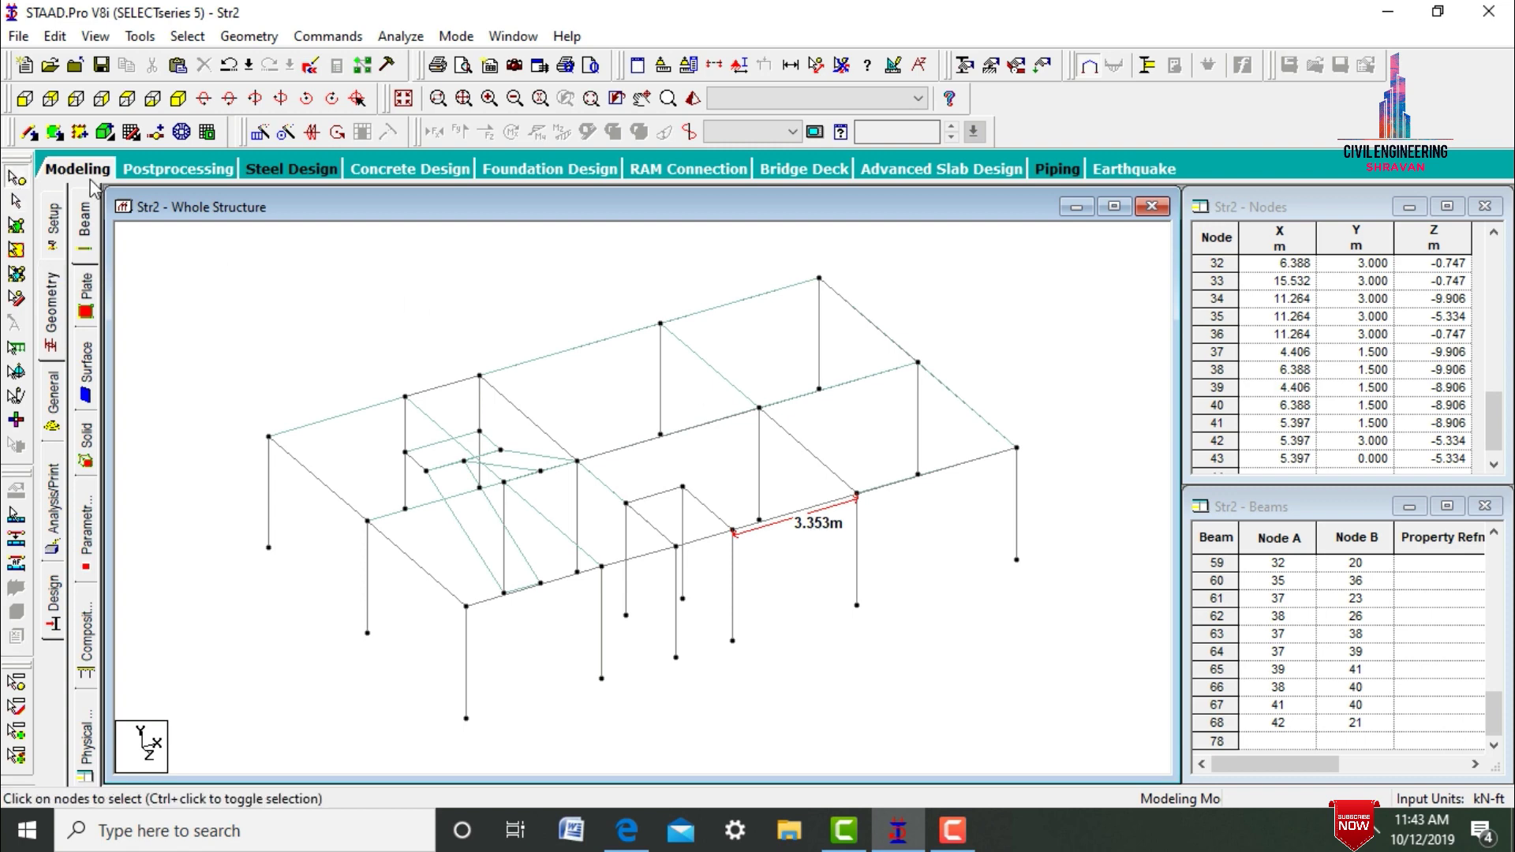
click(684, 488)
right_click(686, 489)
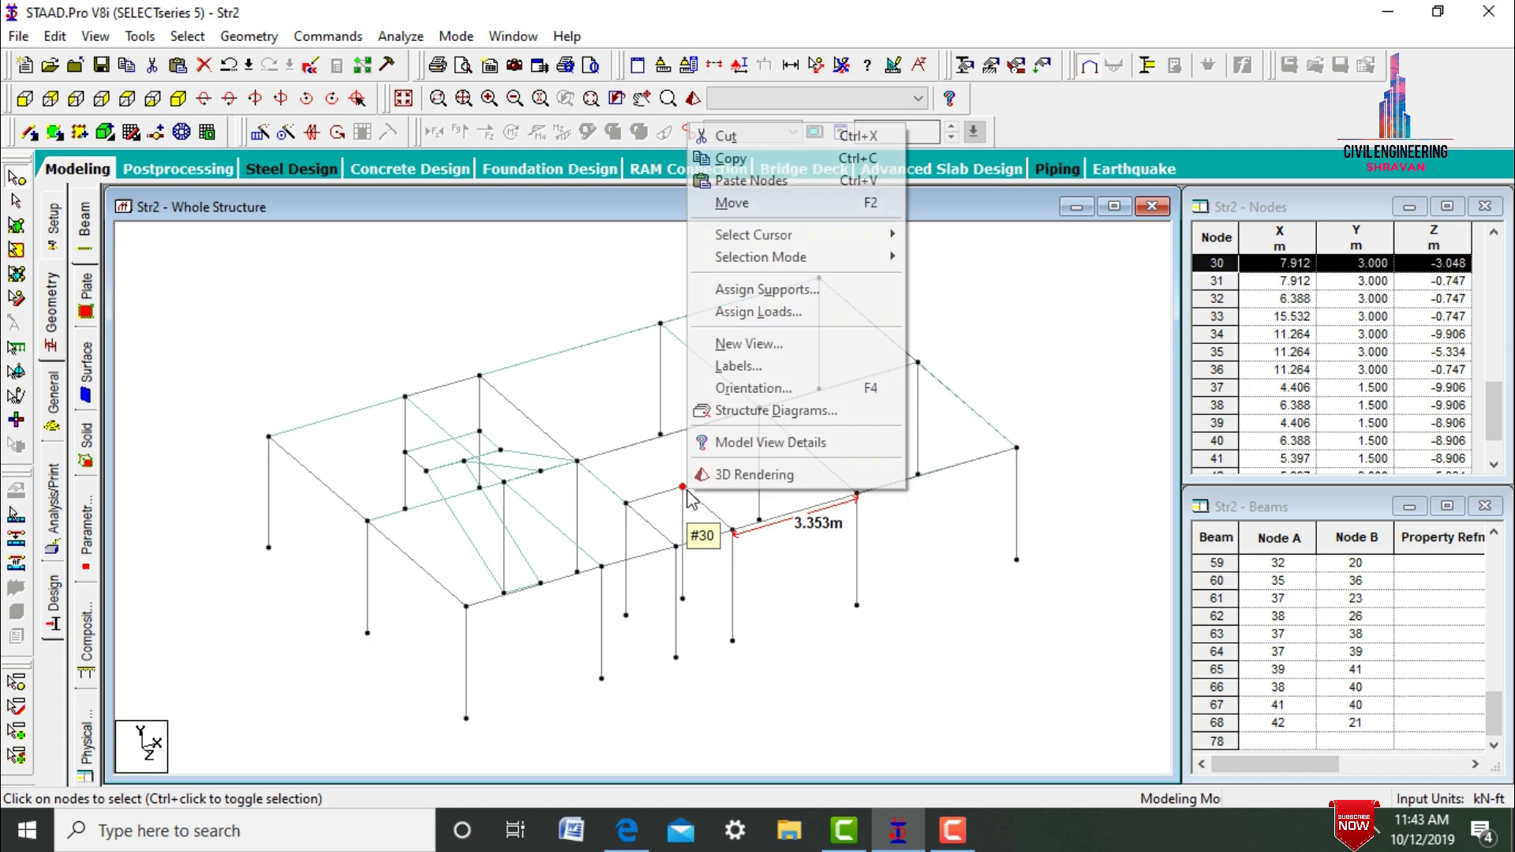
click(730, 157)
right_click(939, 289)
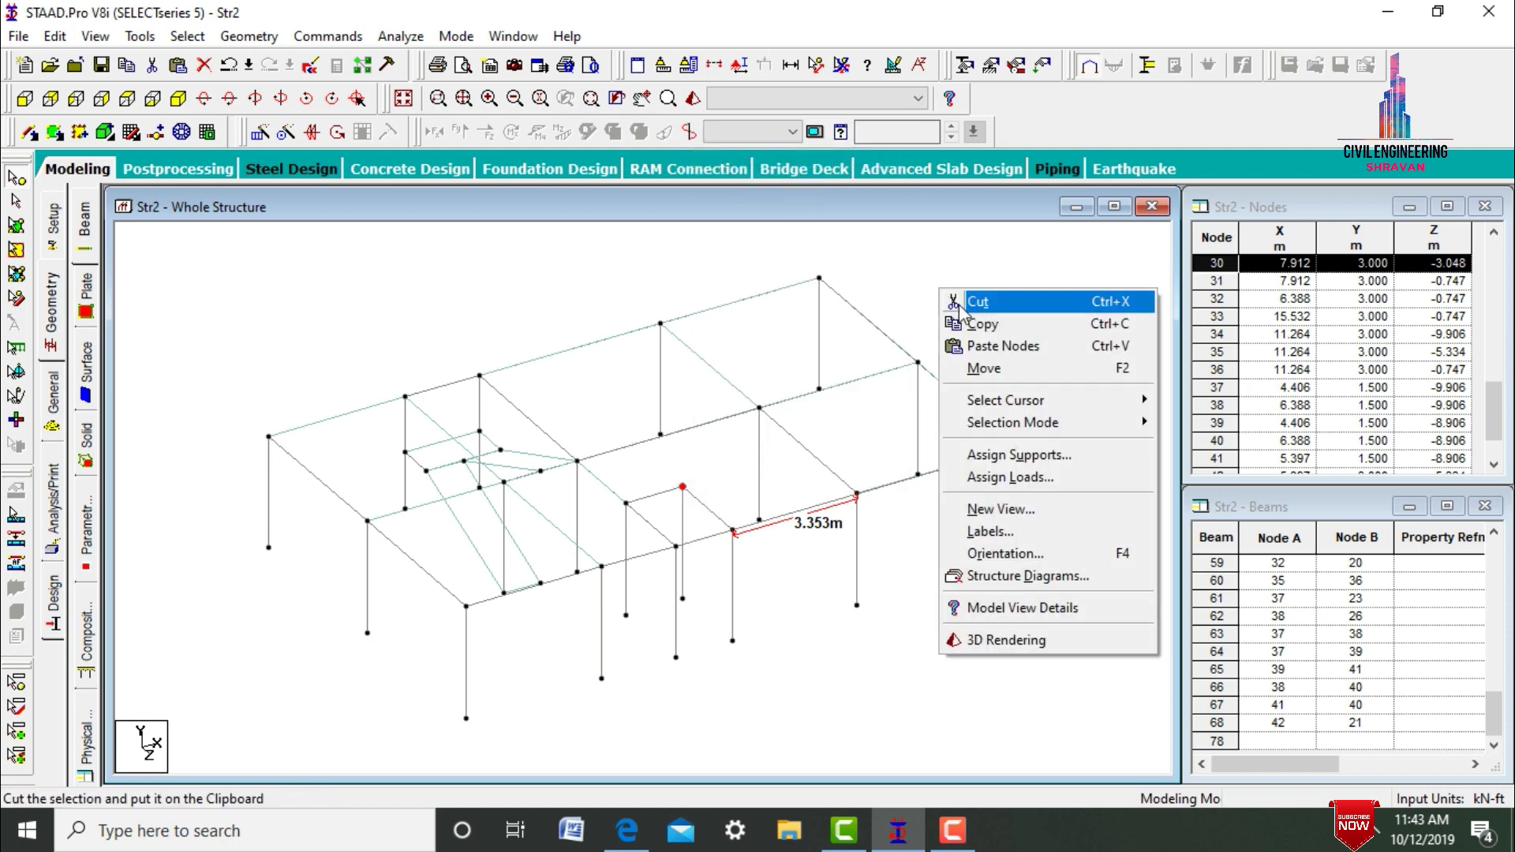
click(991, 345)
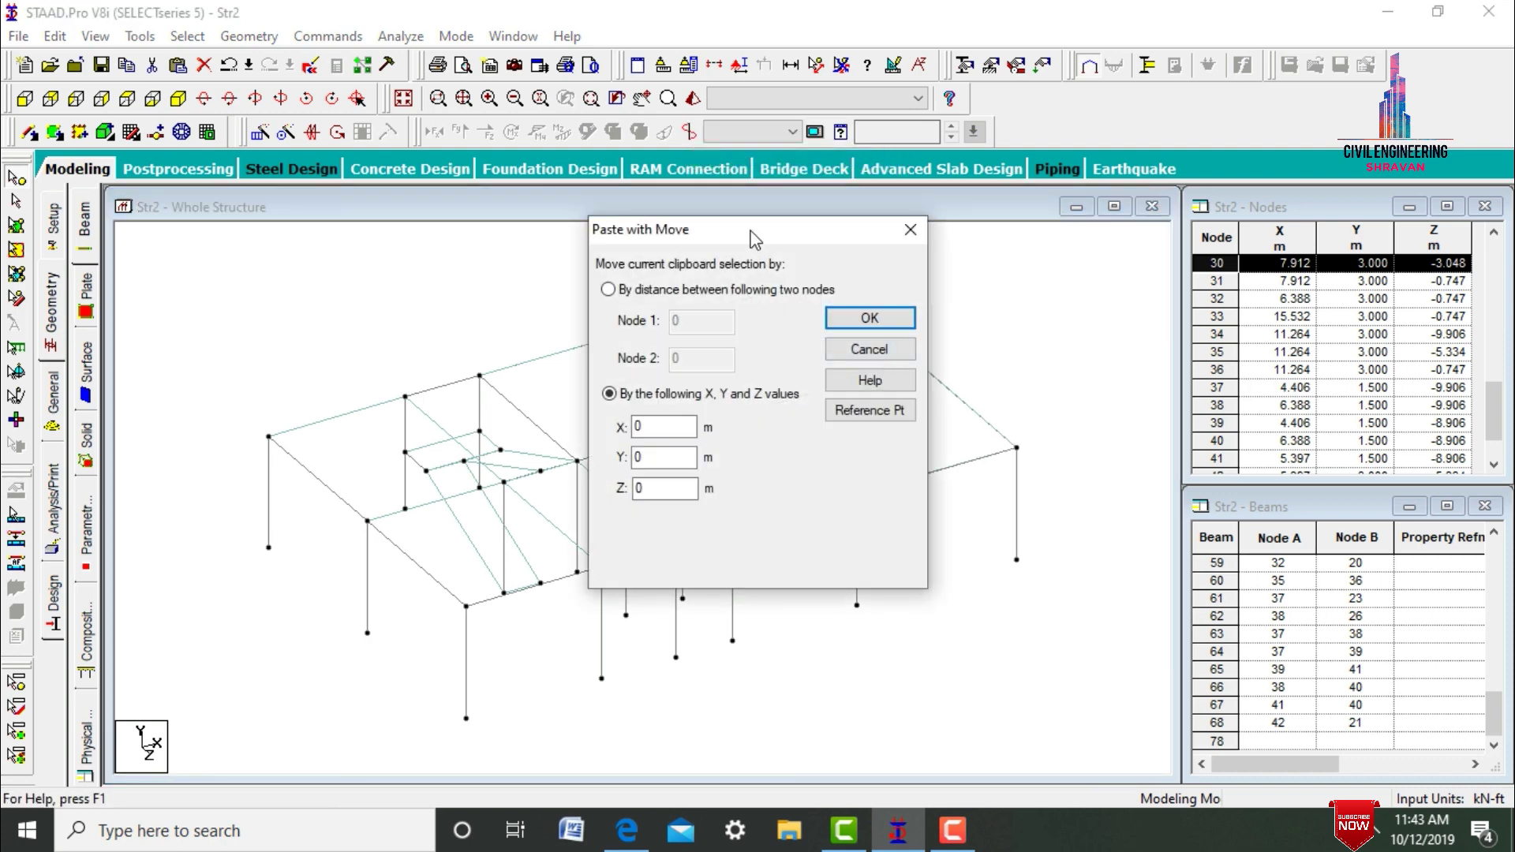
drag(756, 238, 1185, 211)
click(1085, 401)
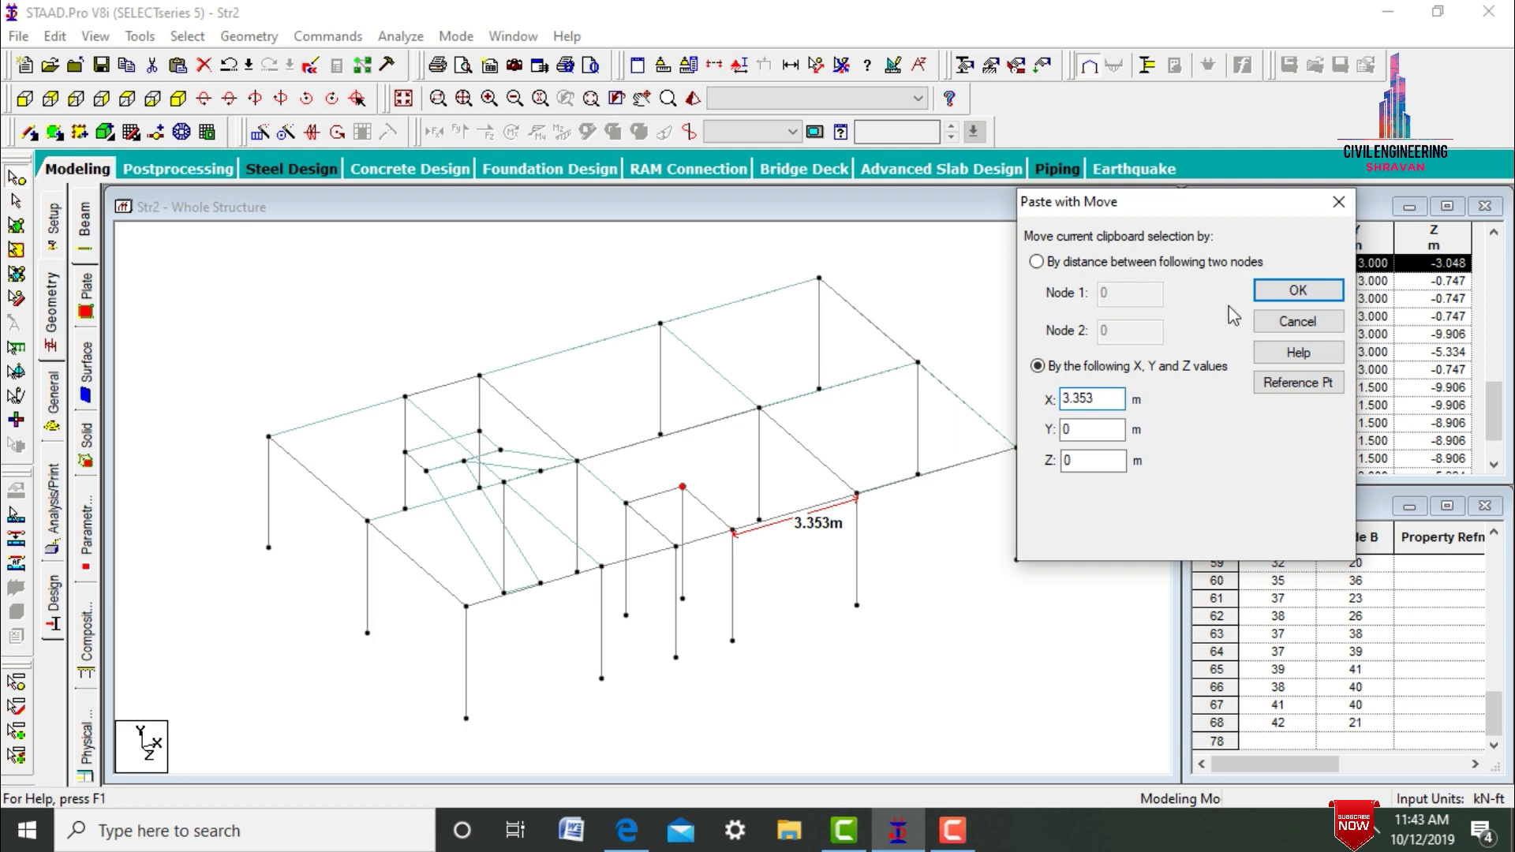
click(1296, 292)
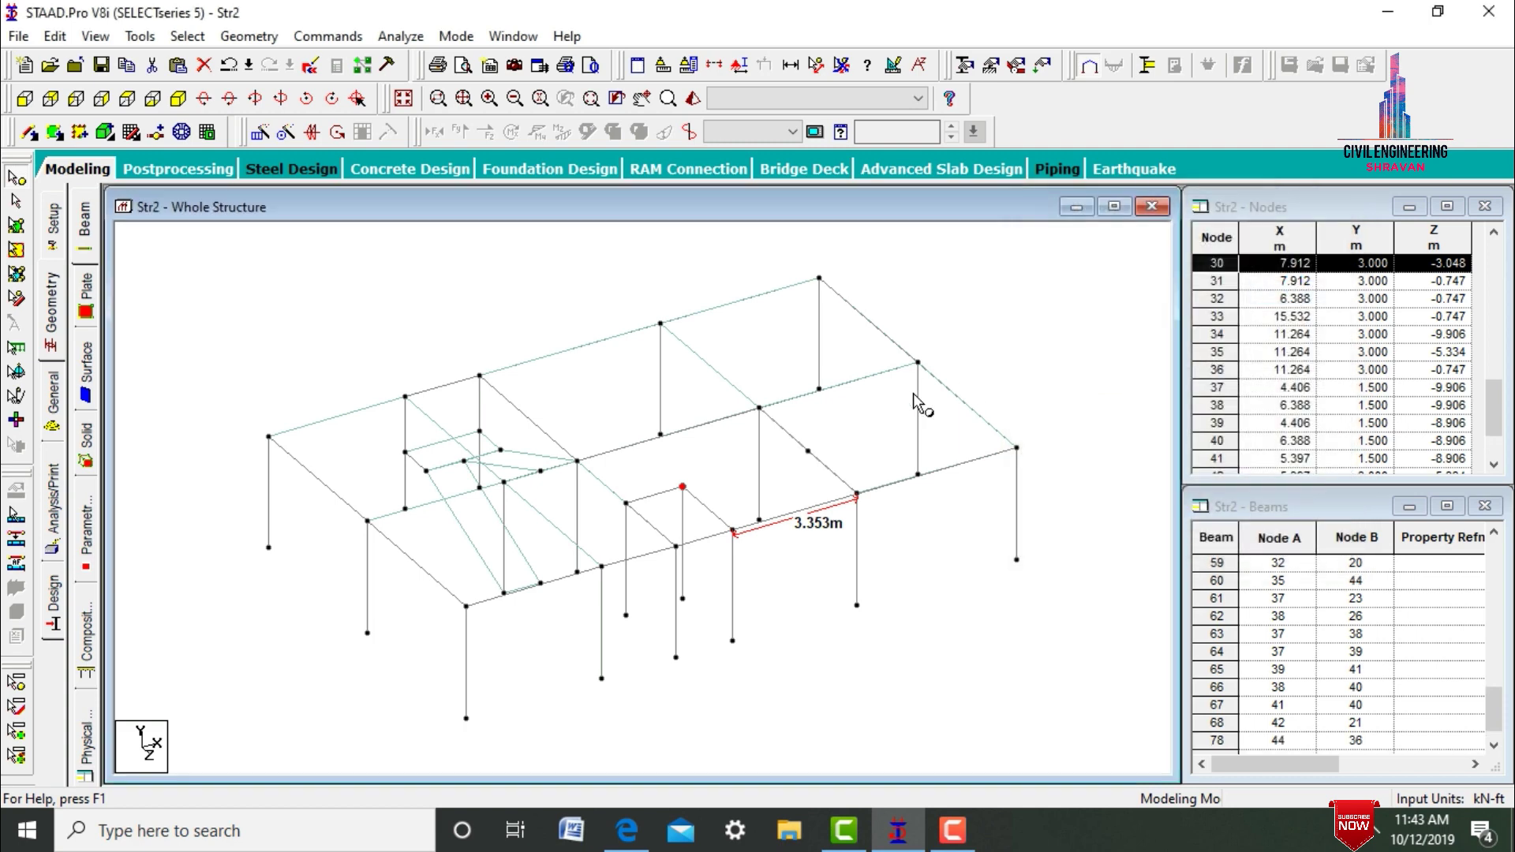
click(1089, 325)
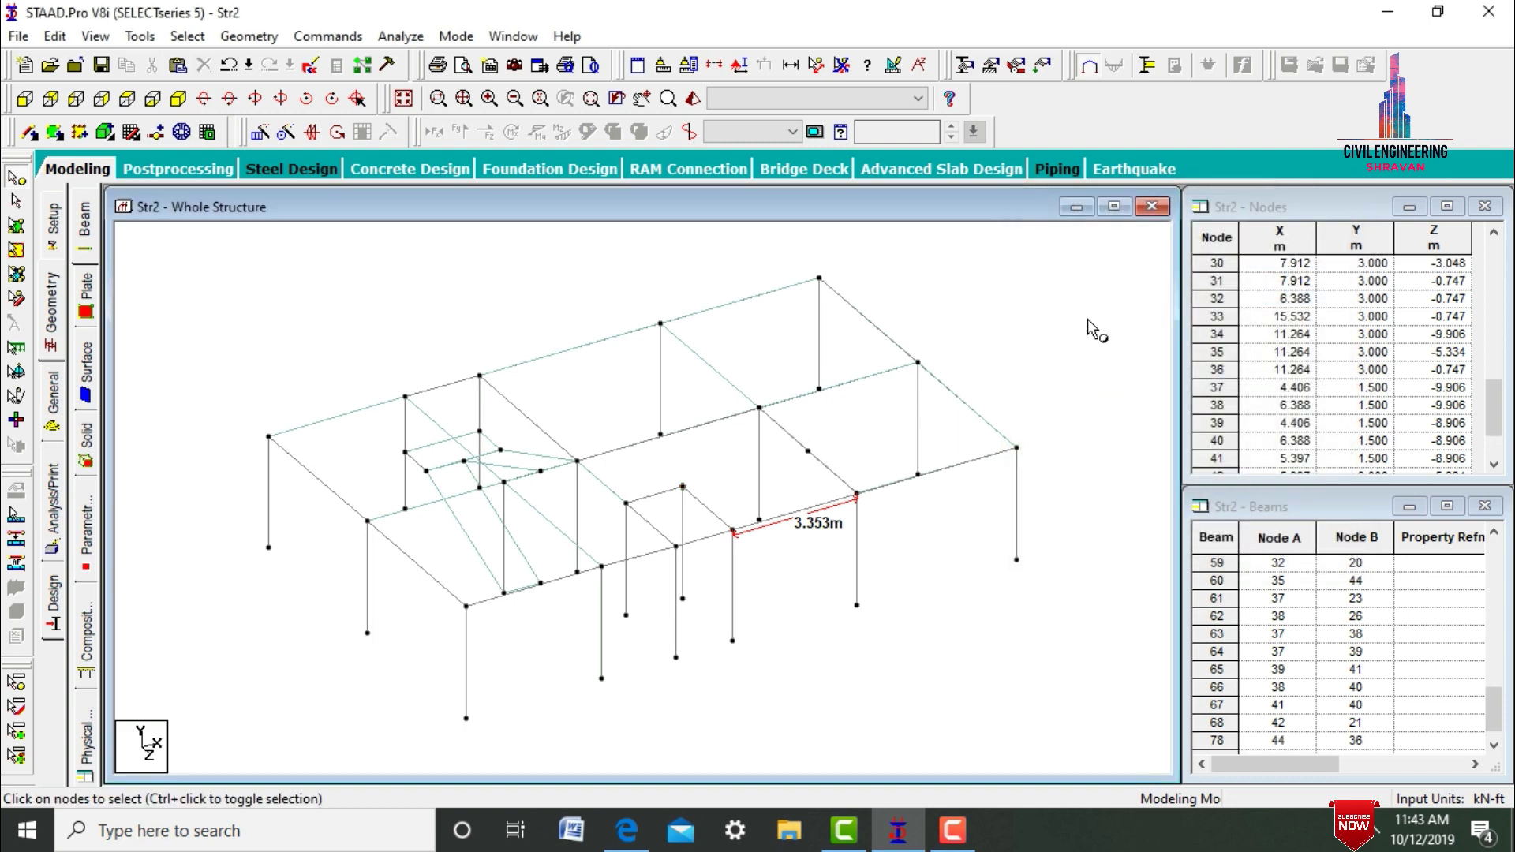
Add a four-noded slab plate over the middle bay area directly behind the small bay, ending at the pasted node
click(55, 133)
click(577, 460)
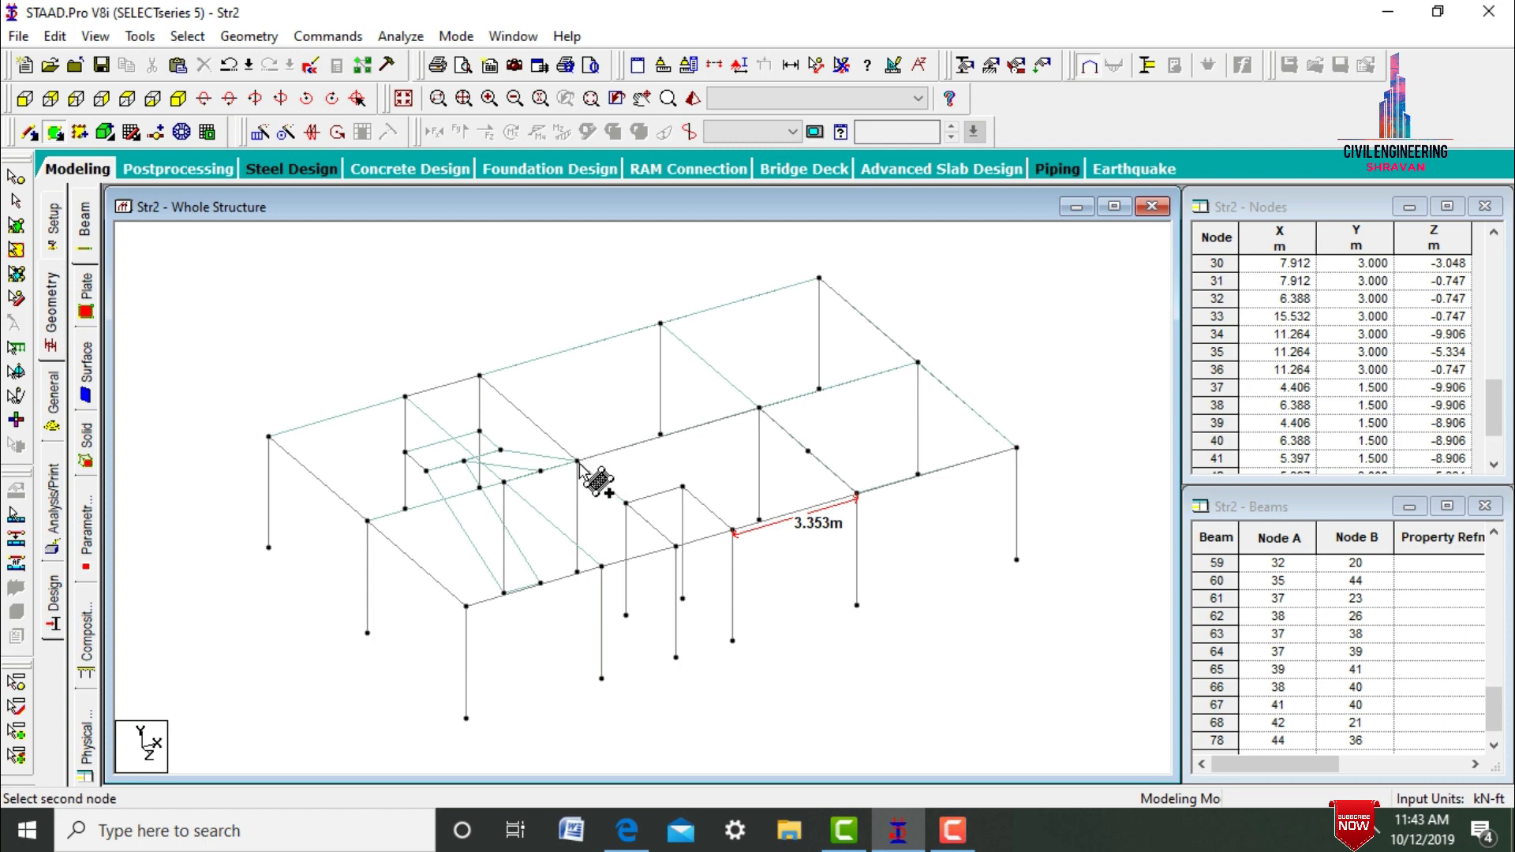
click(759, 409)
click(808, 452)
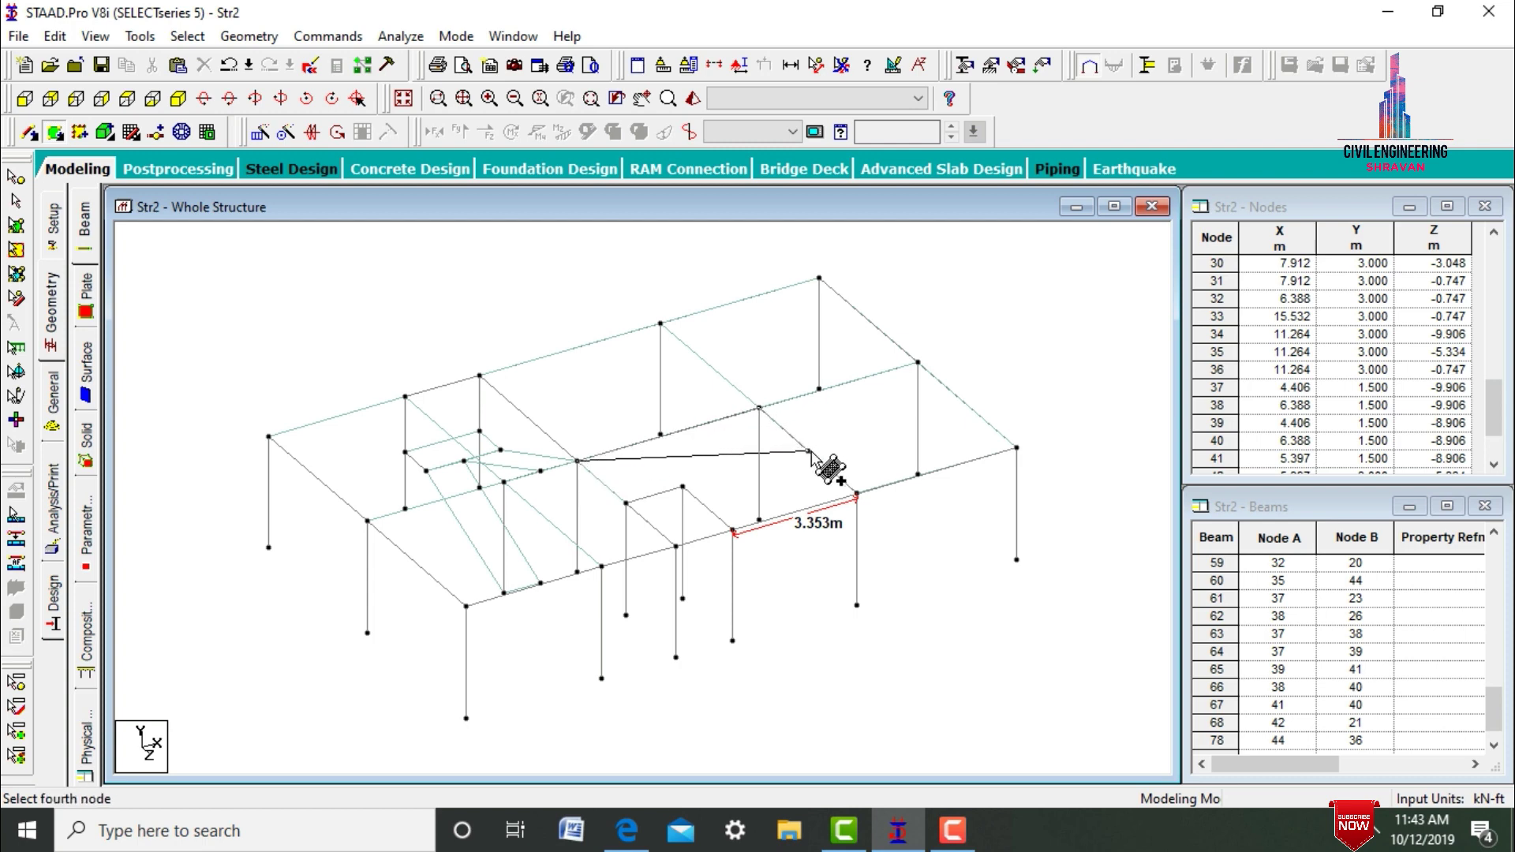
click(626, 502)
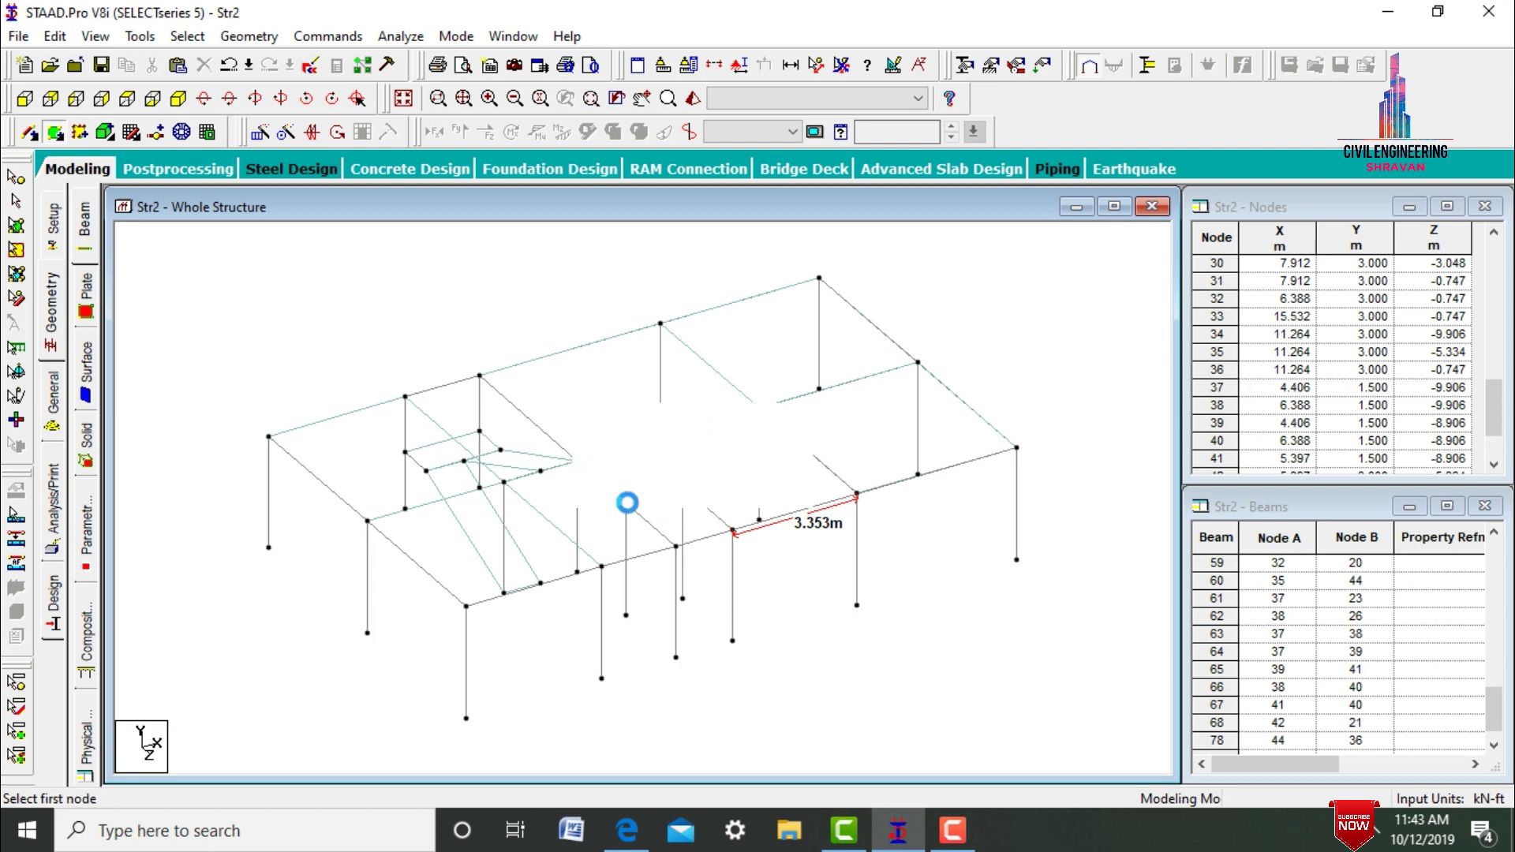
Add a four-noded slab plate over the front area between the small bay and the next column
click(683, 486)
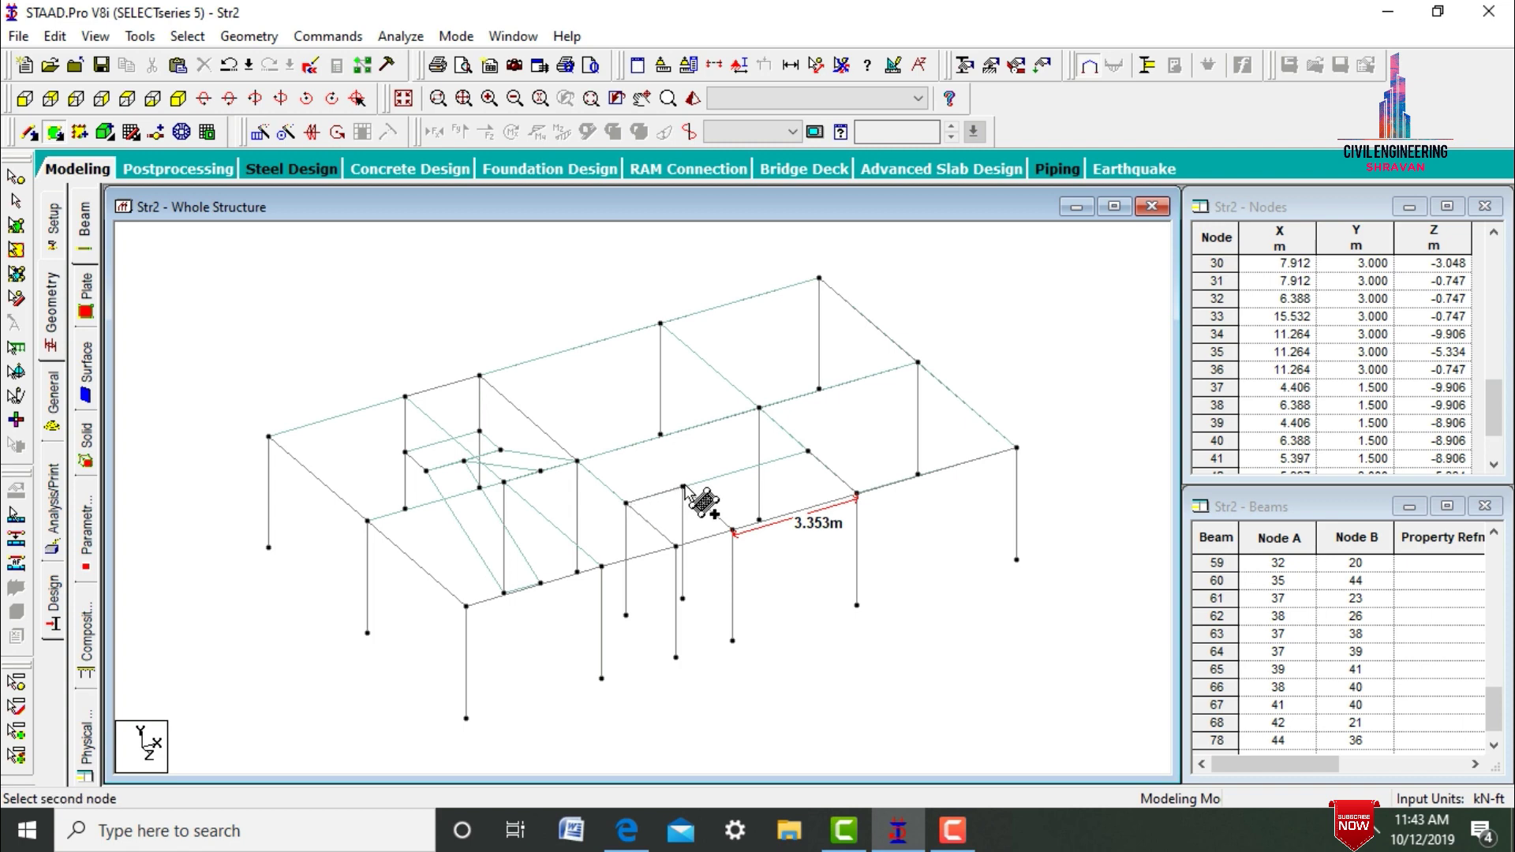
click(817, 455)
click(865, 504)
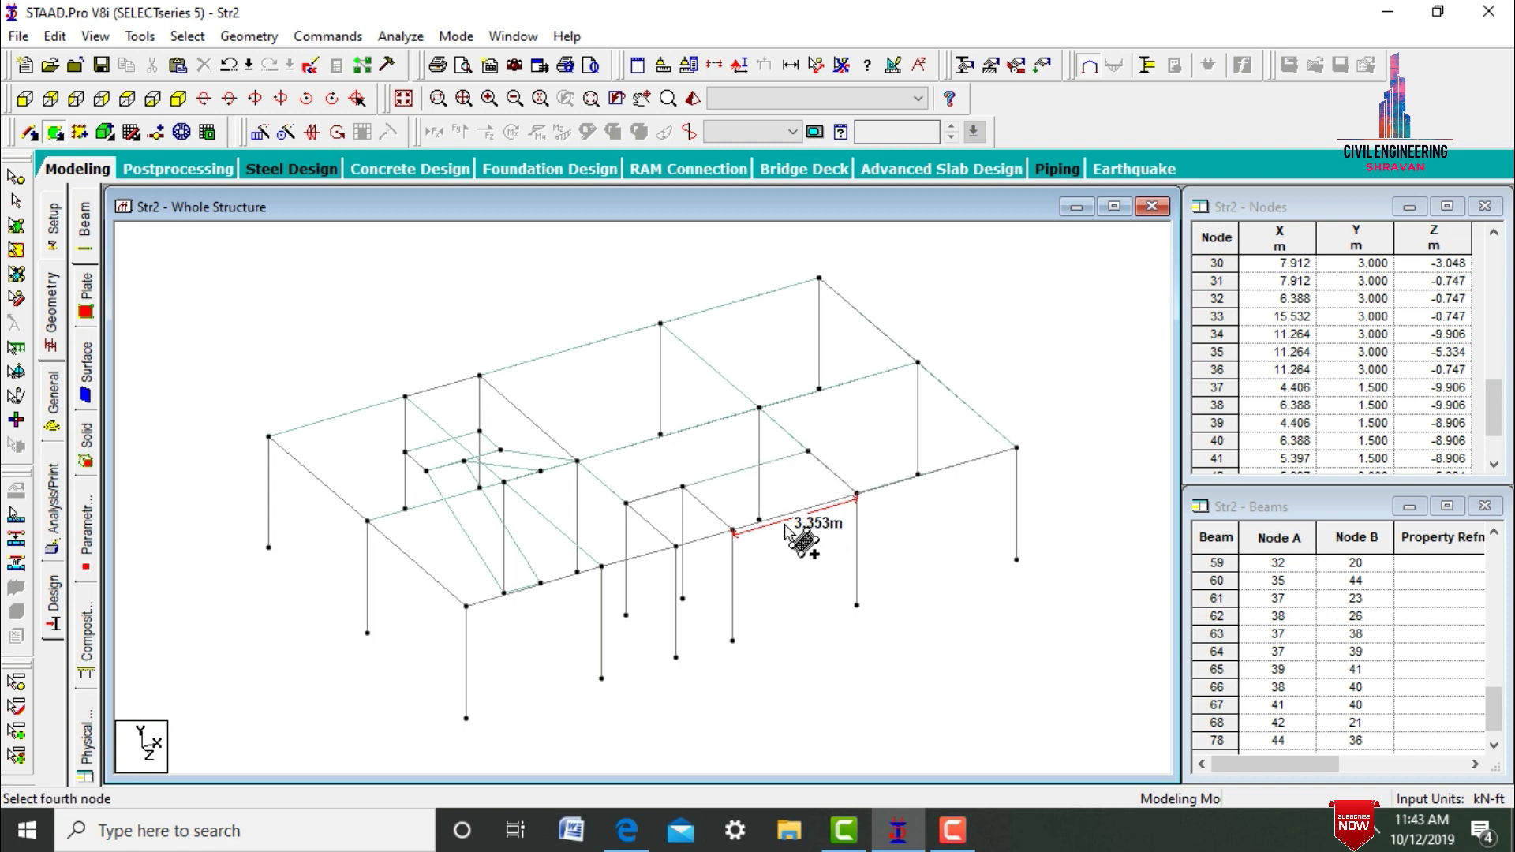
click(733, 531)
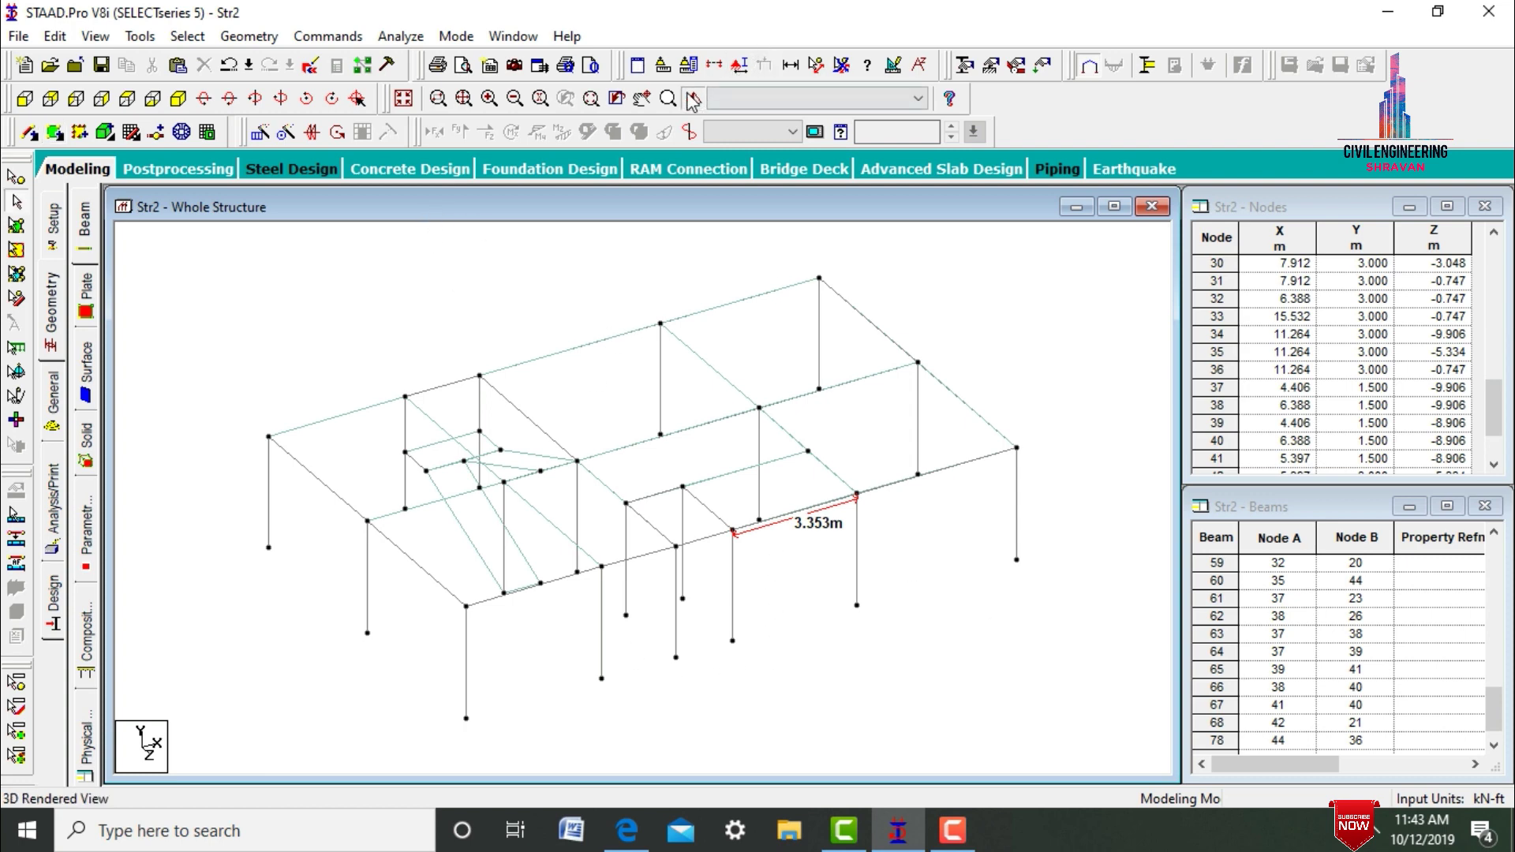
Examine the roof slabs and openings from above and from the side in the 3D rendering, and return to the wireframe model
click(692, 99)
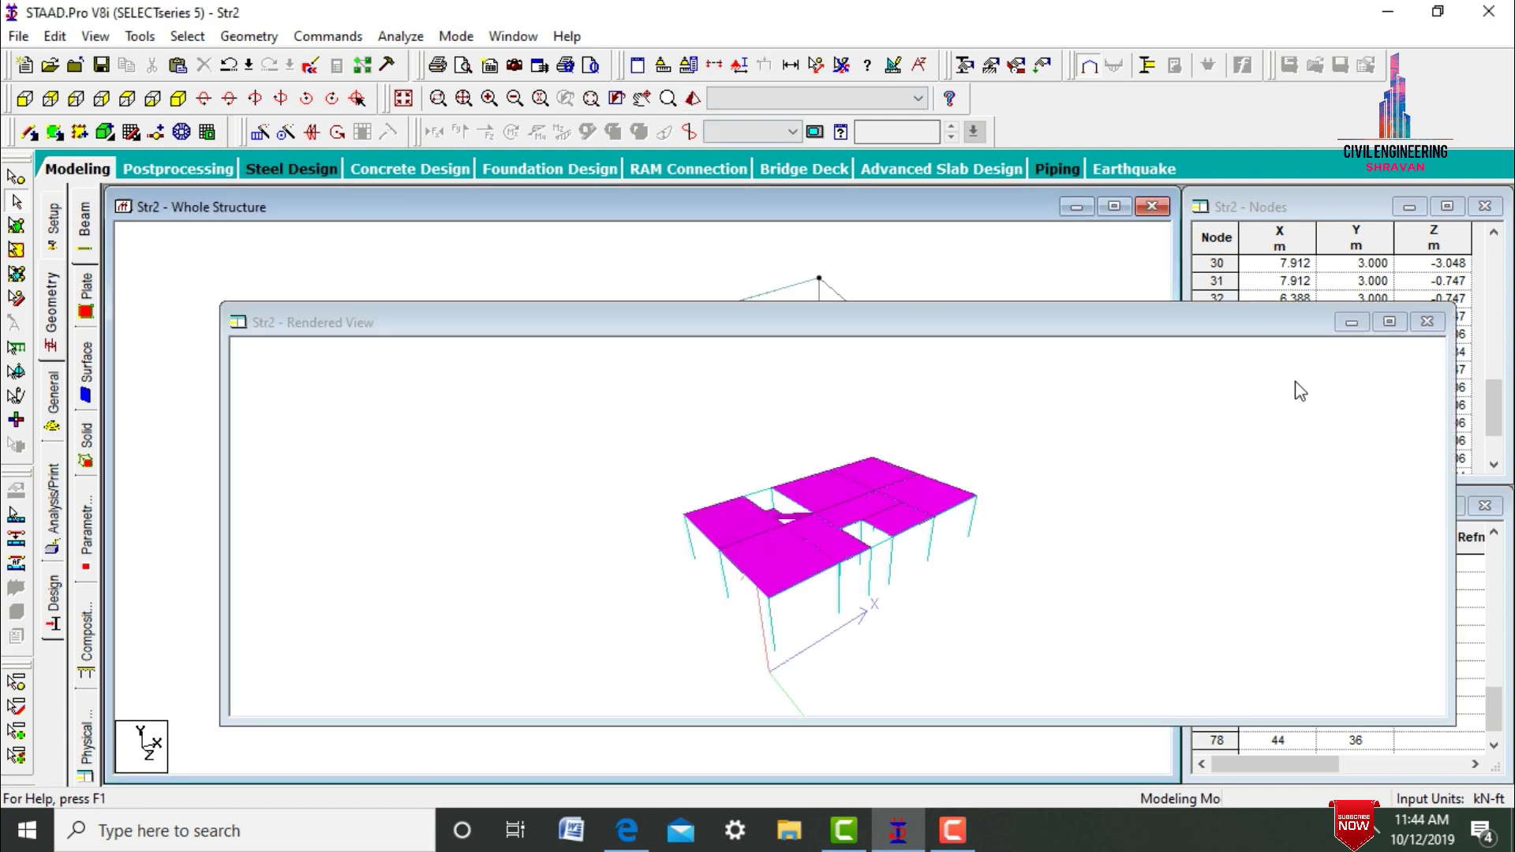
click(1387, 322)
drag(774, 412, 747, 678)
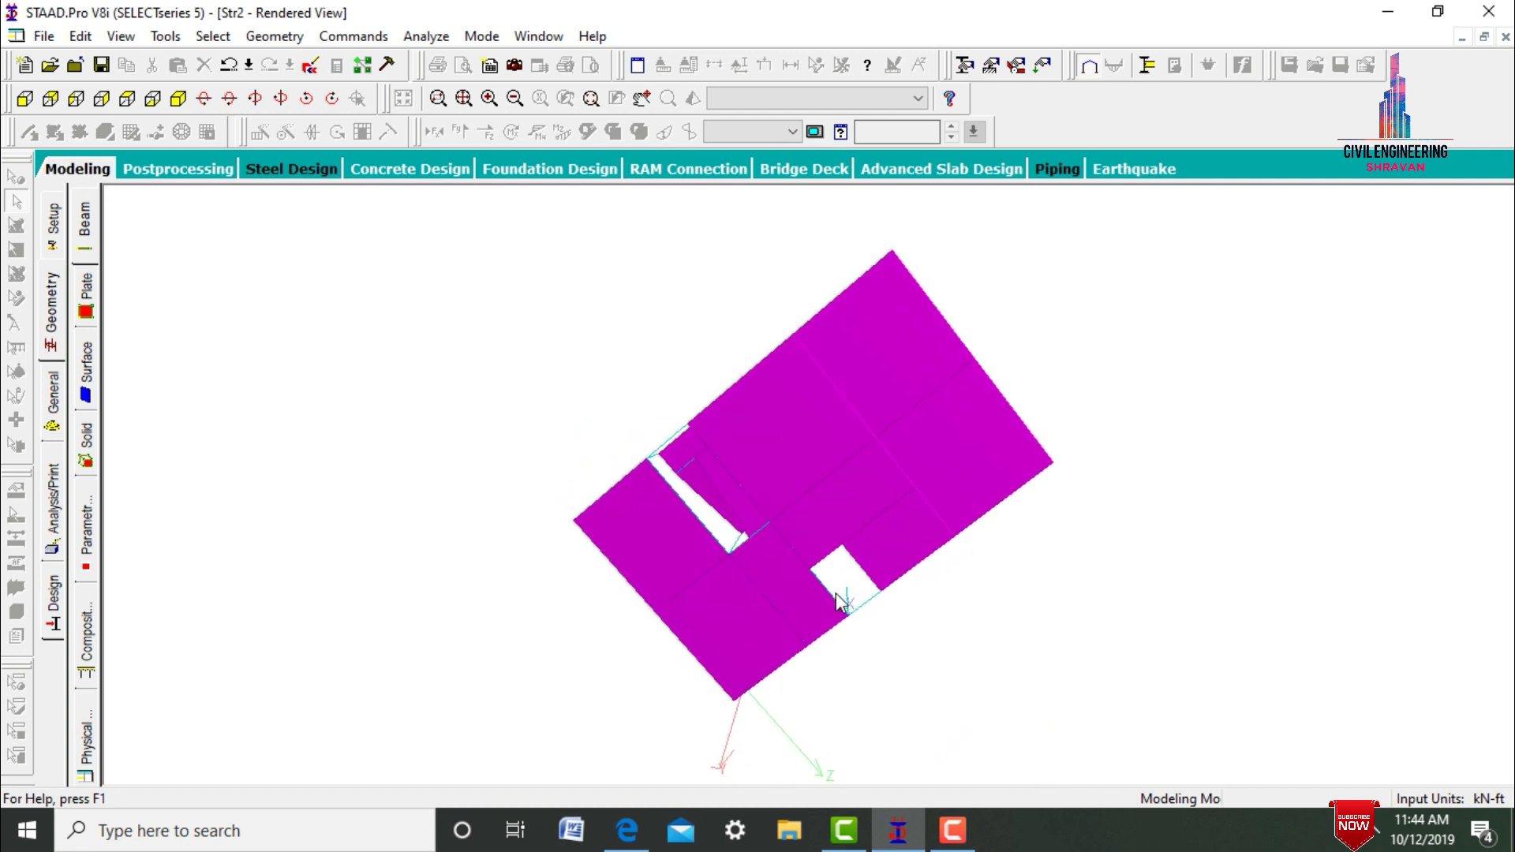
drag(810, 606, 952, 326)
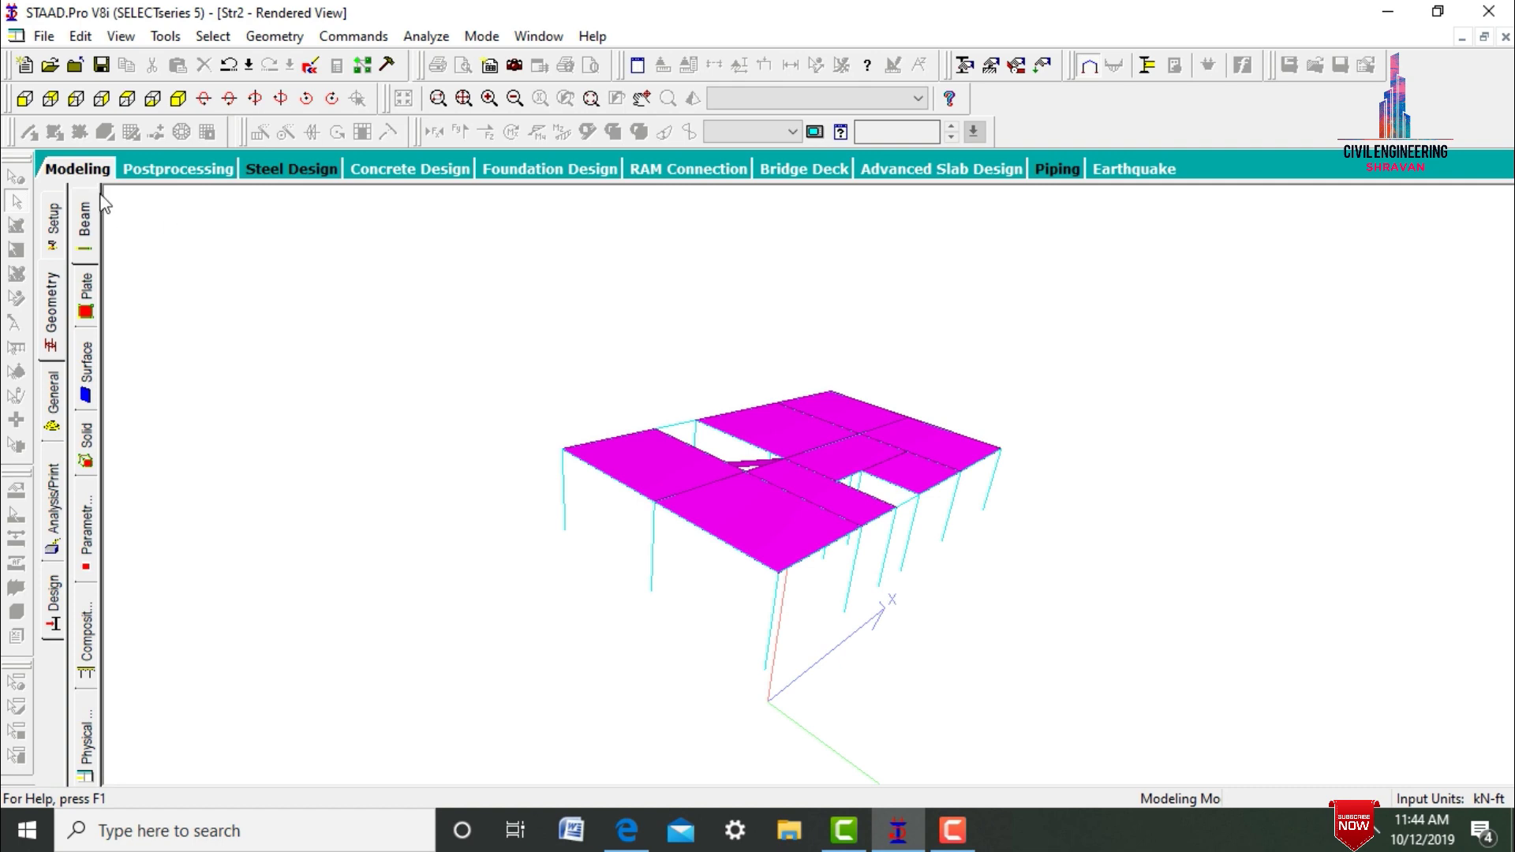
click(85, 169)
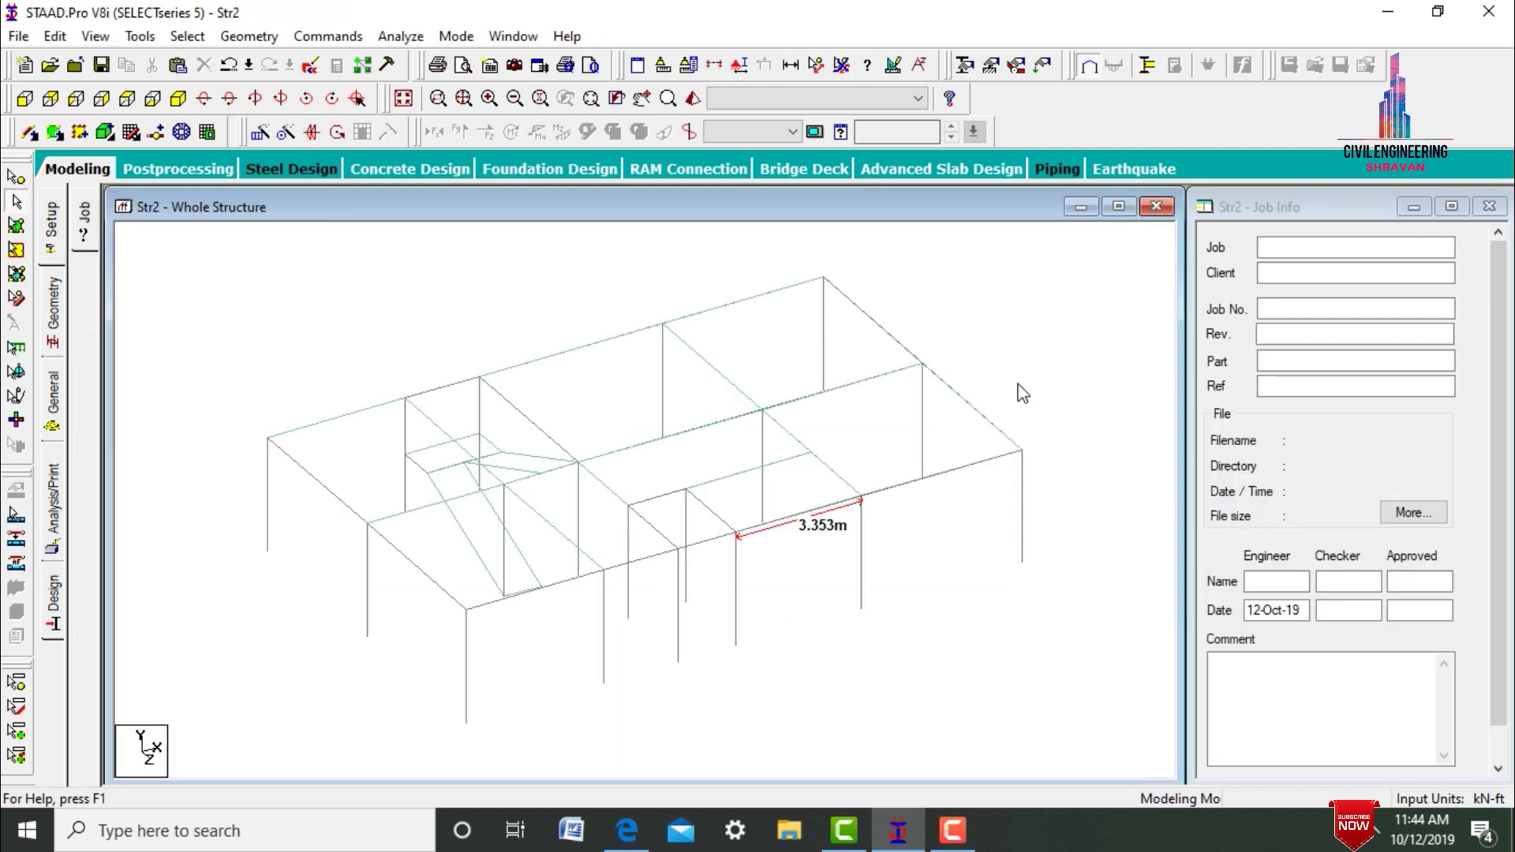
Select all beams and repeat them translationally in Y with one step of 3 m spacing
key(ctrl+shift+b)
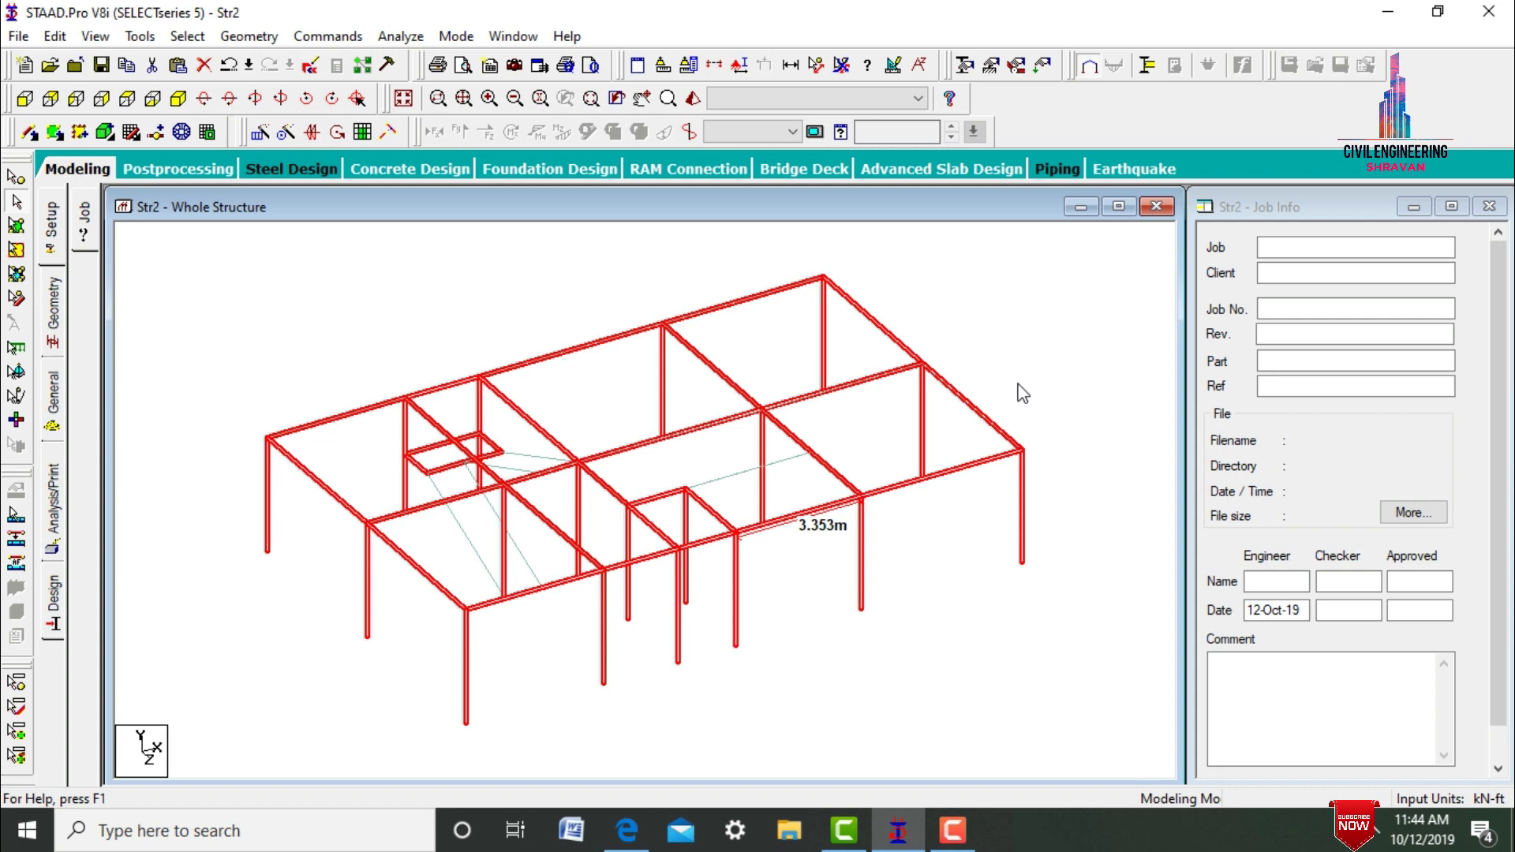
click(258, 132)
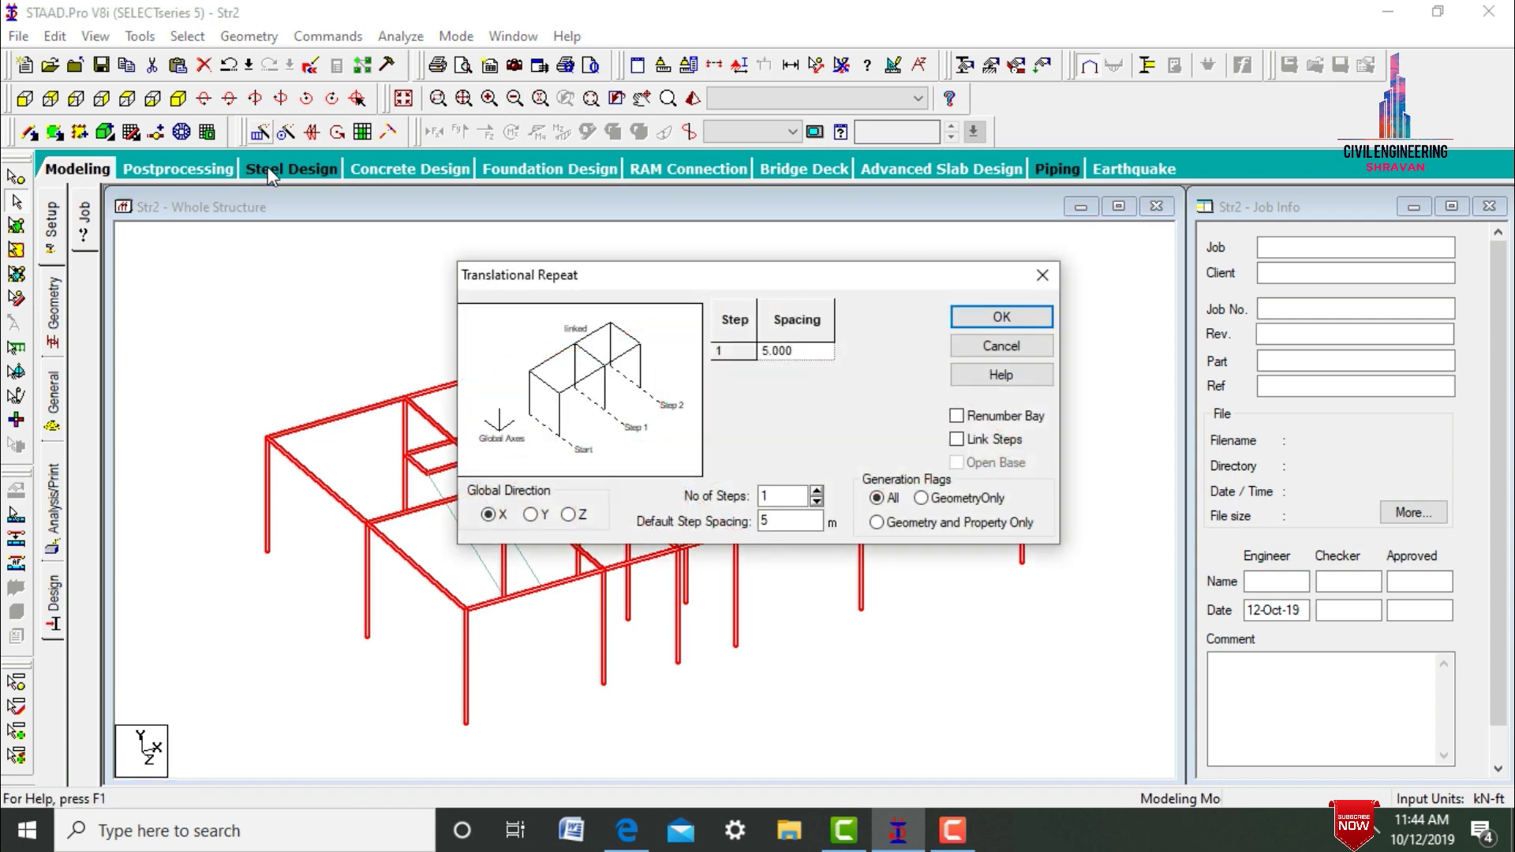
click(531, 515)
drag(817, 524, 744, 529)
text(3)
click(999, 317)
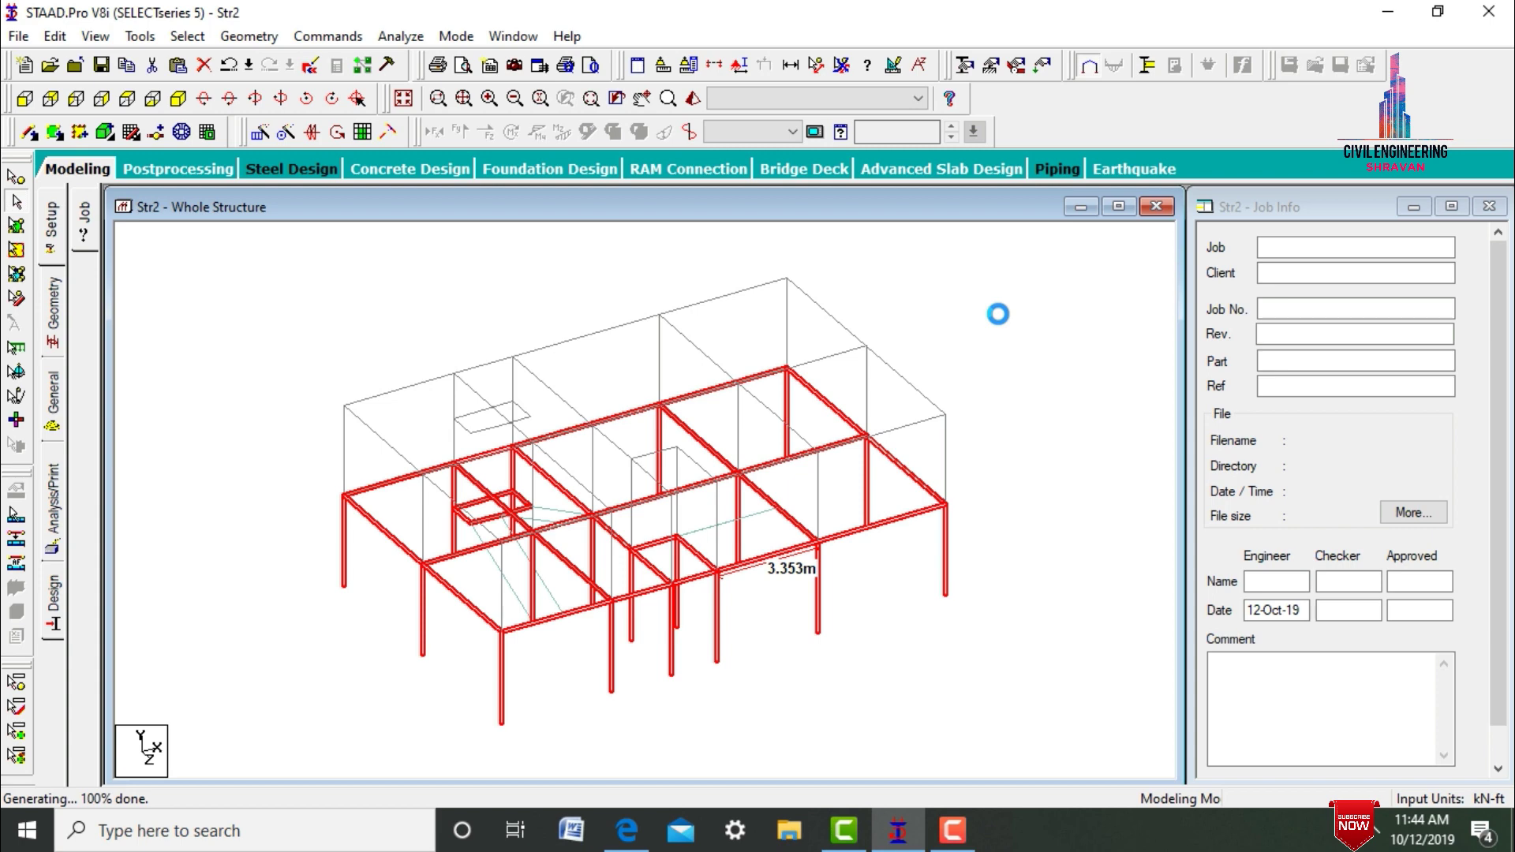
click(471, 337)
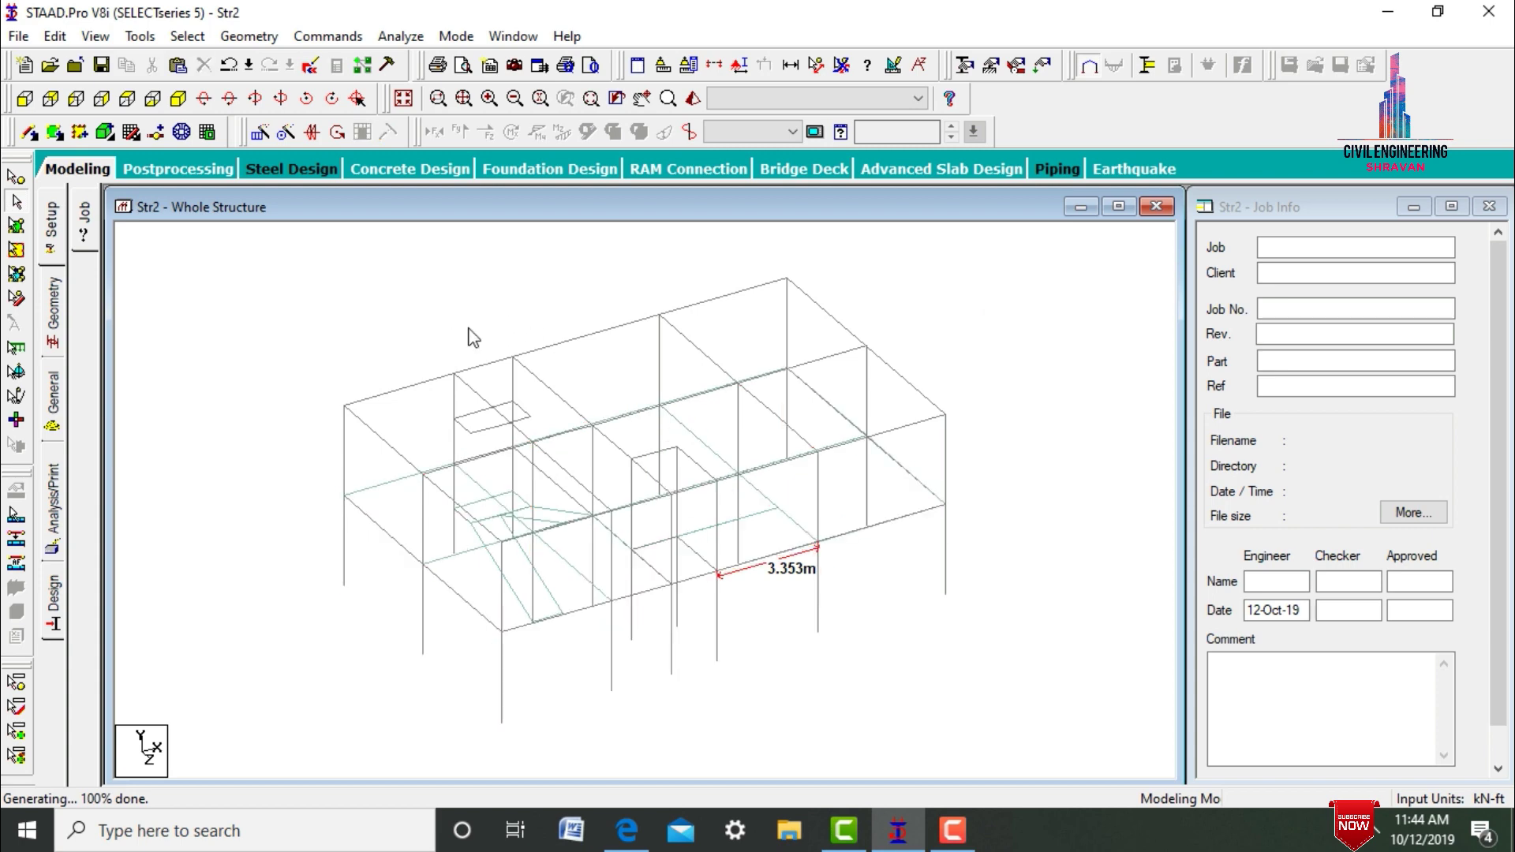
Select all plates and repeat them translationally in Y with one step of 3 m spacing
click(16, 225)
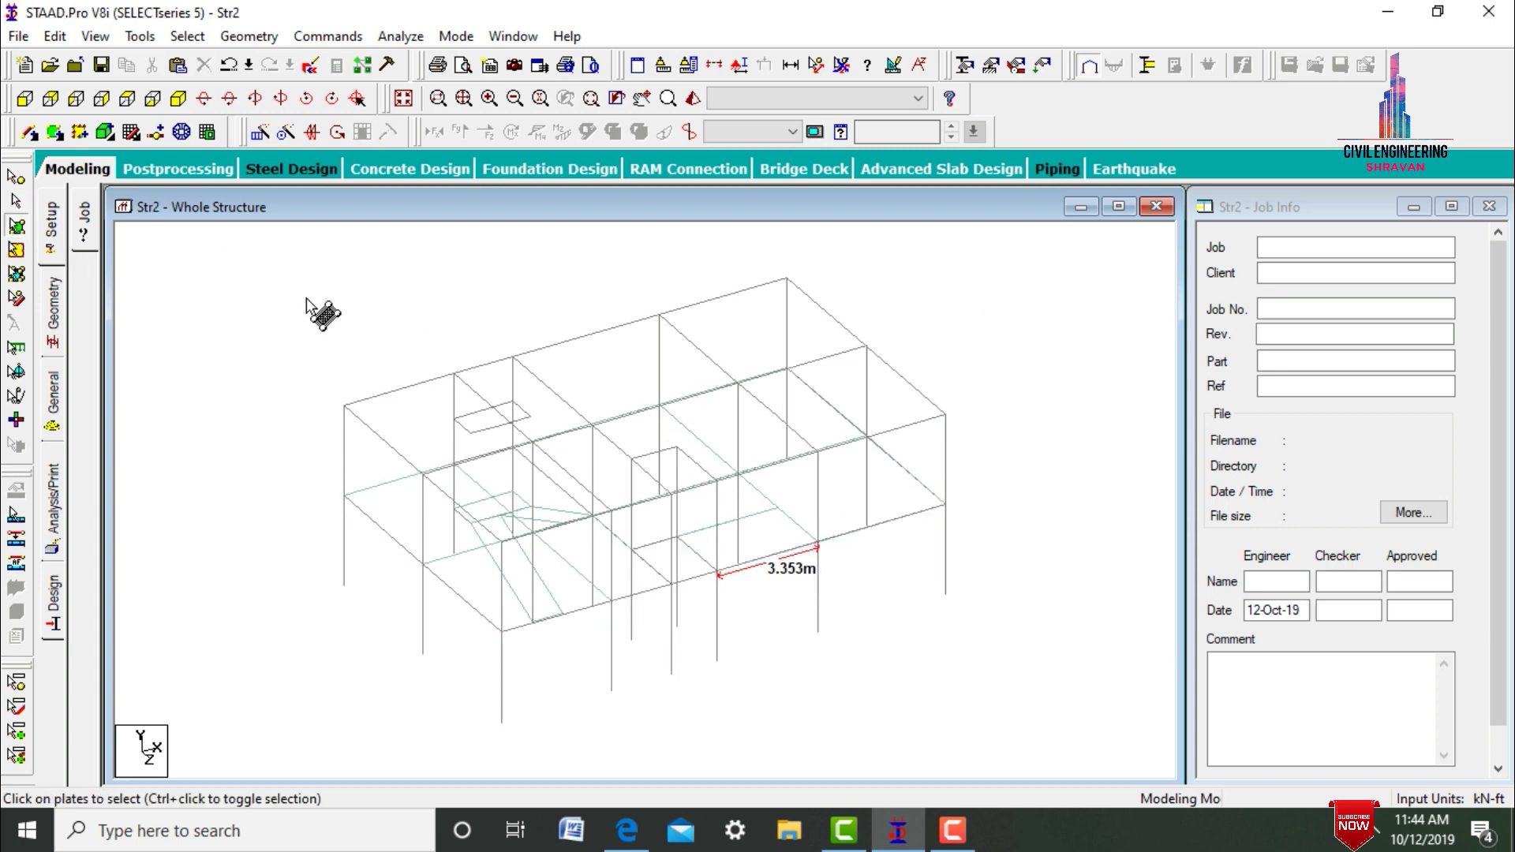
key(ctrl+a)
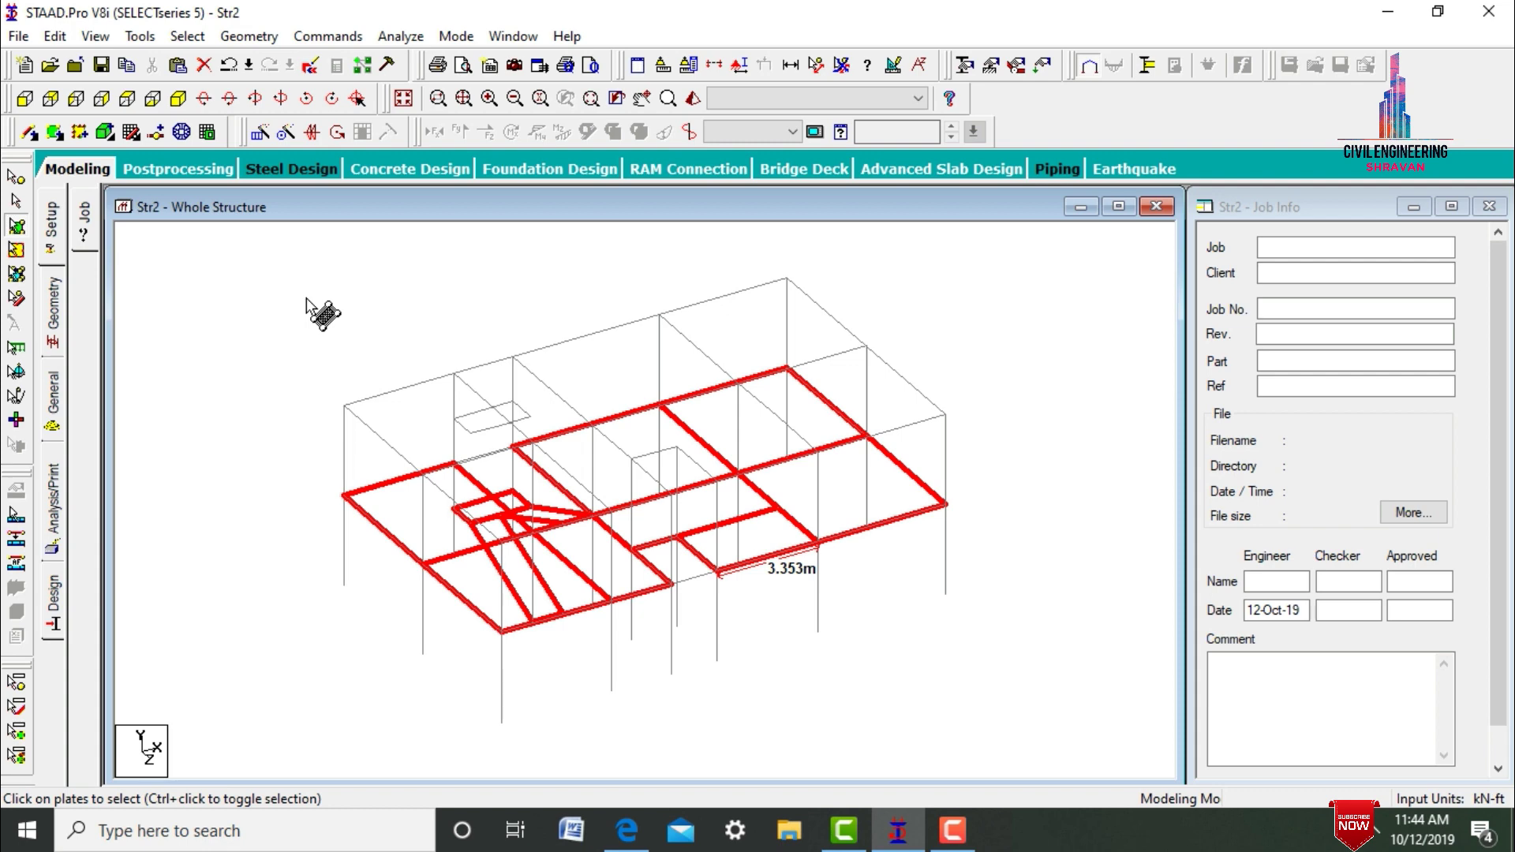
click(258, 131)
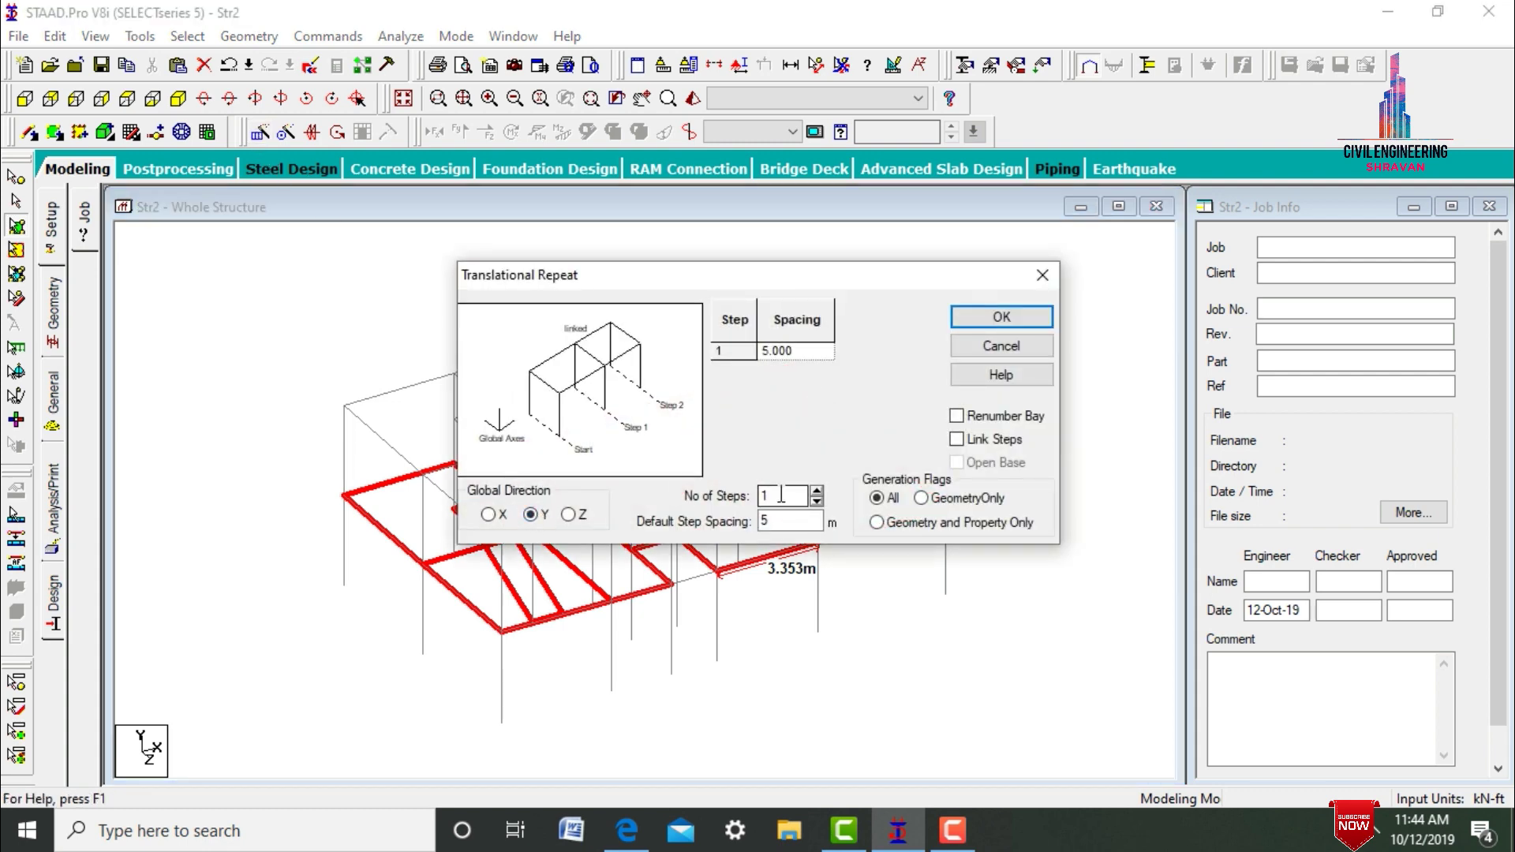
click(790, 521)
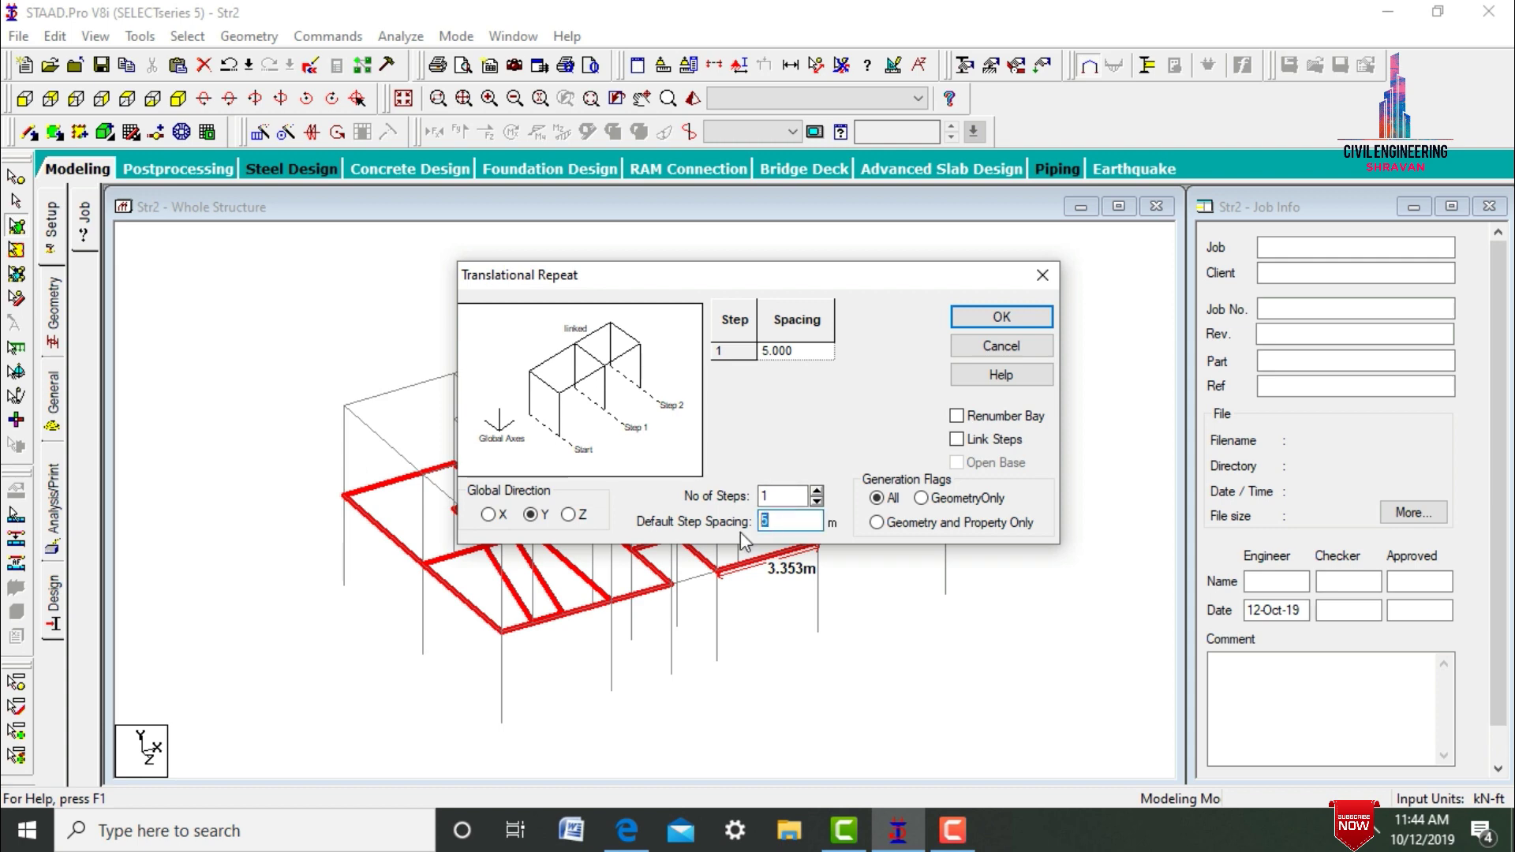
text(3)
click(1025, 315)
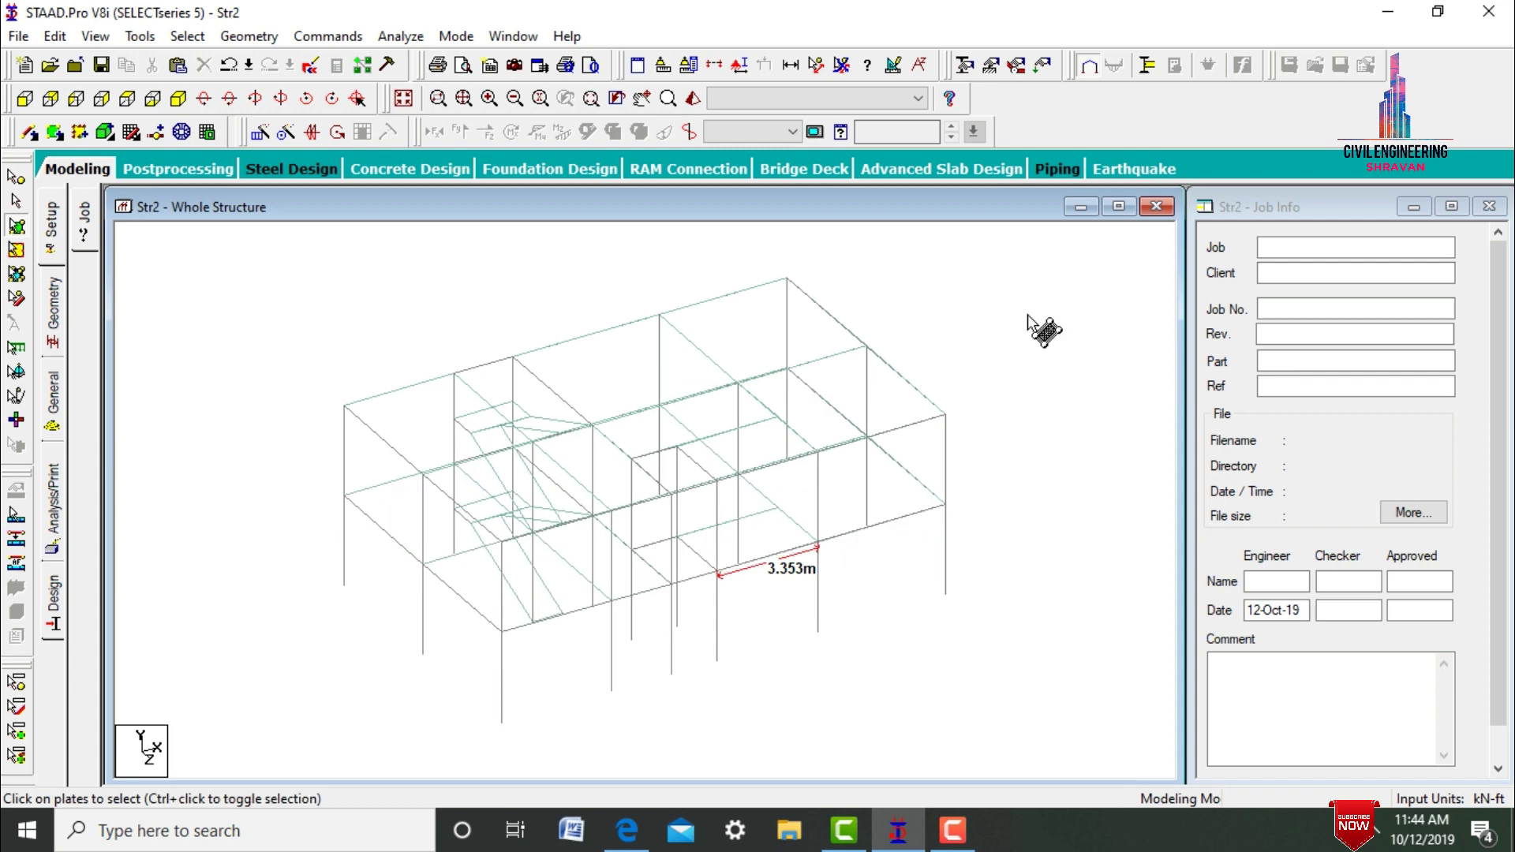
key(Escape)
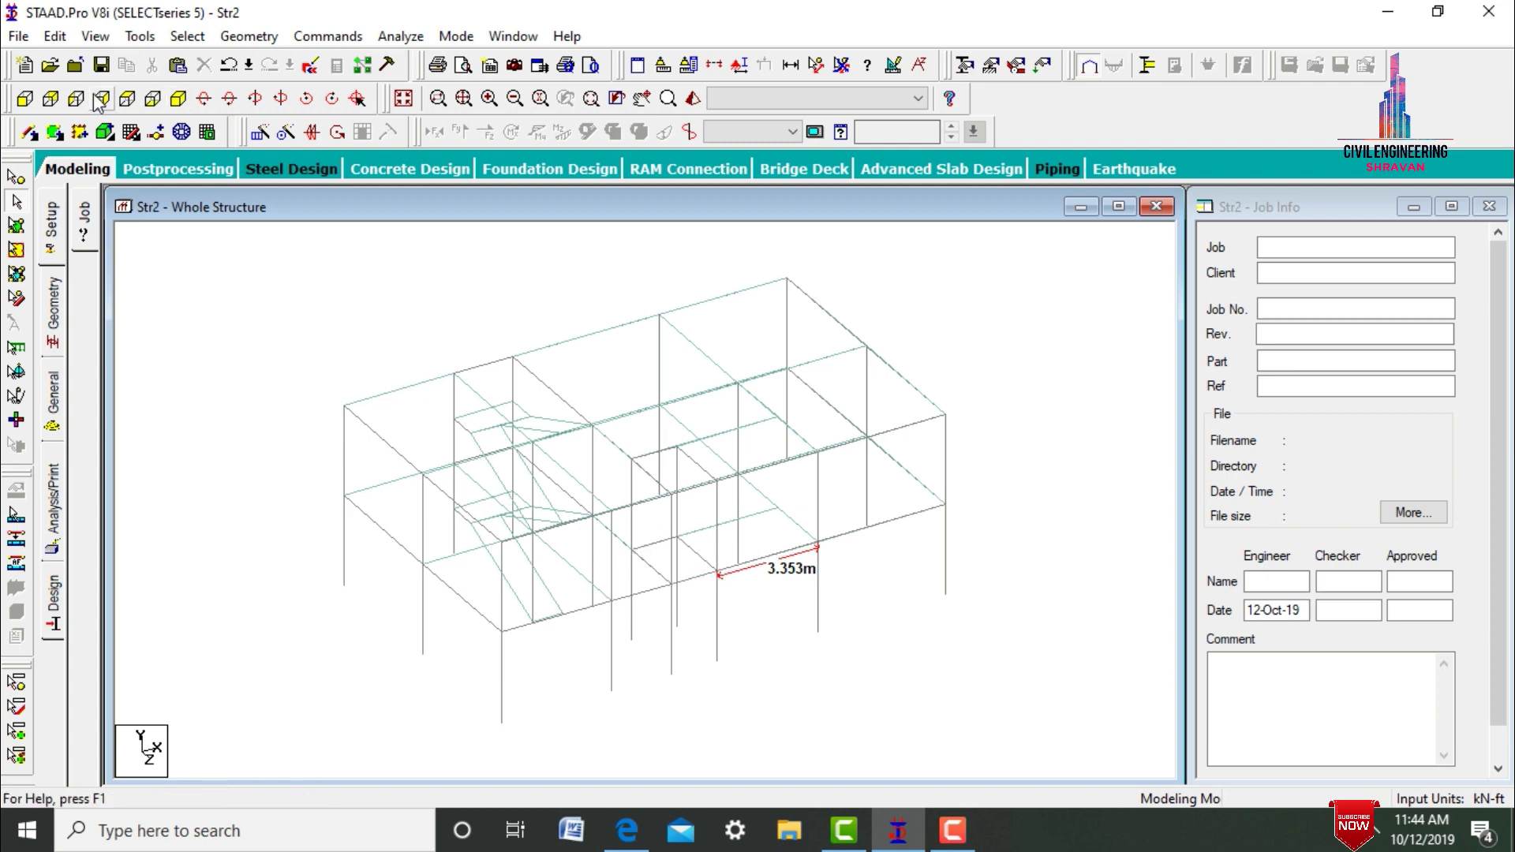
Isolate the small front bay's members from the plan using a Window / Rubber Band section, and show them in isometric view
click(134, 105)
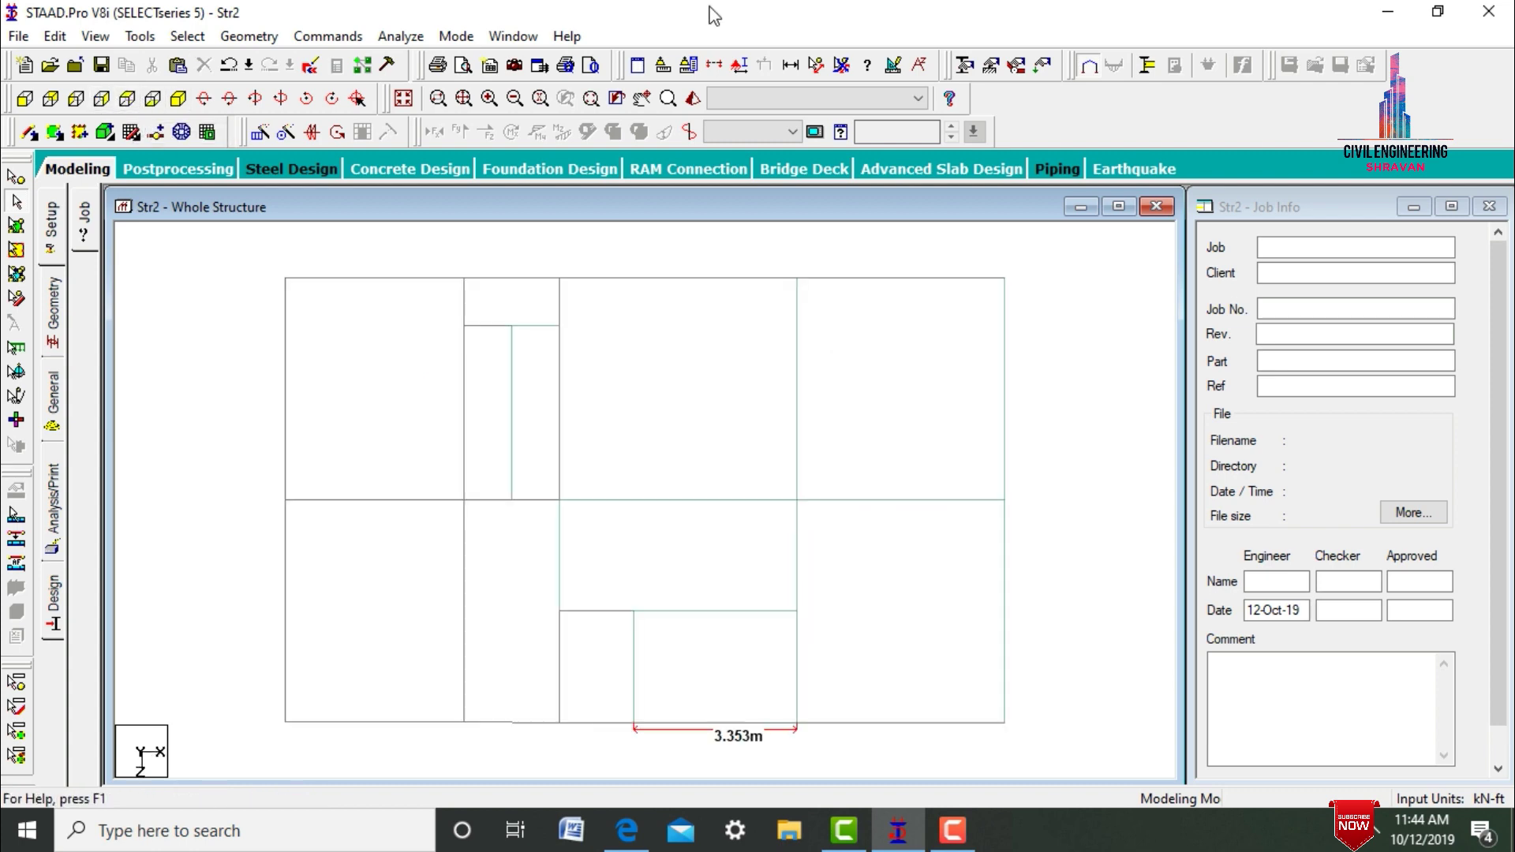
click(713, 69)
click(830, 284)
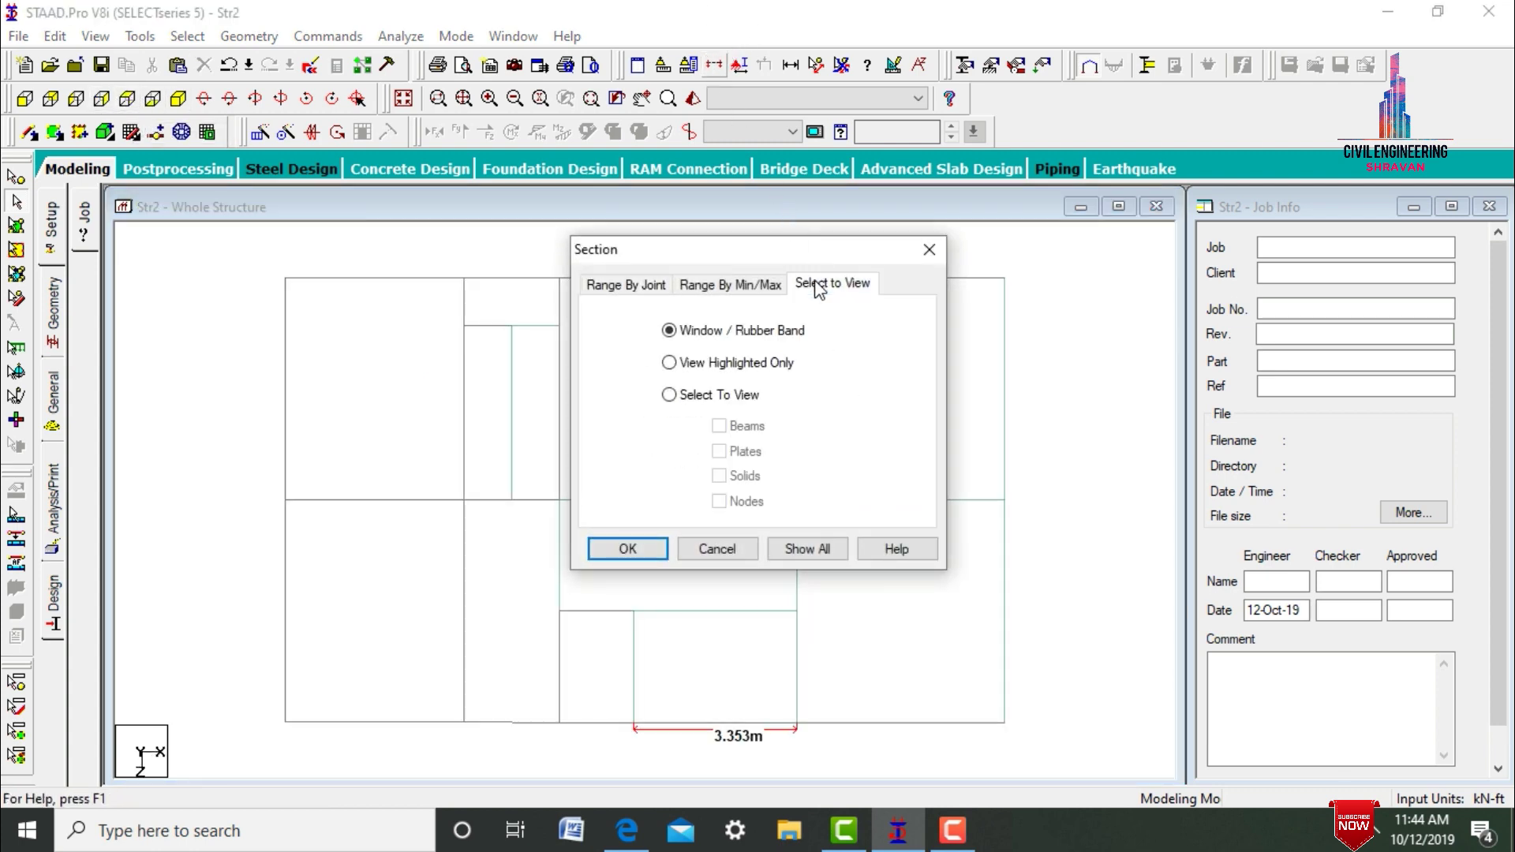
click(640, 545)
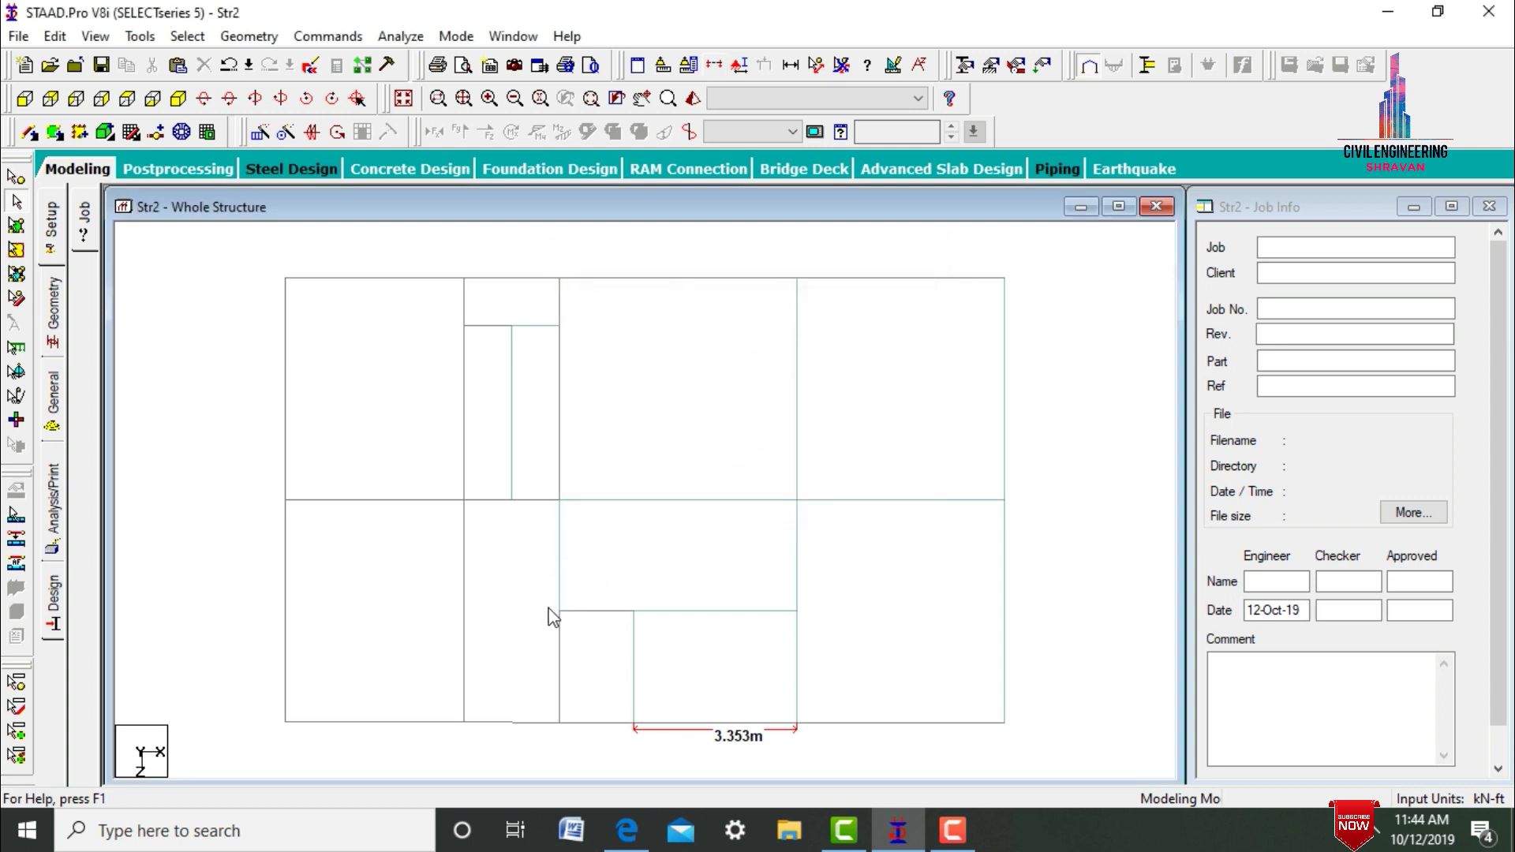
drag(548, 609, 641, 730)
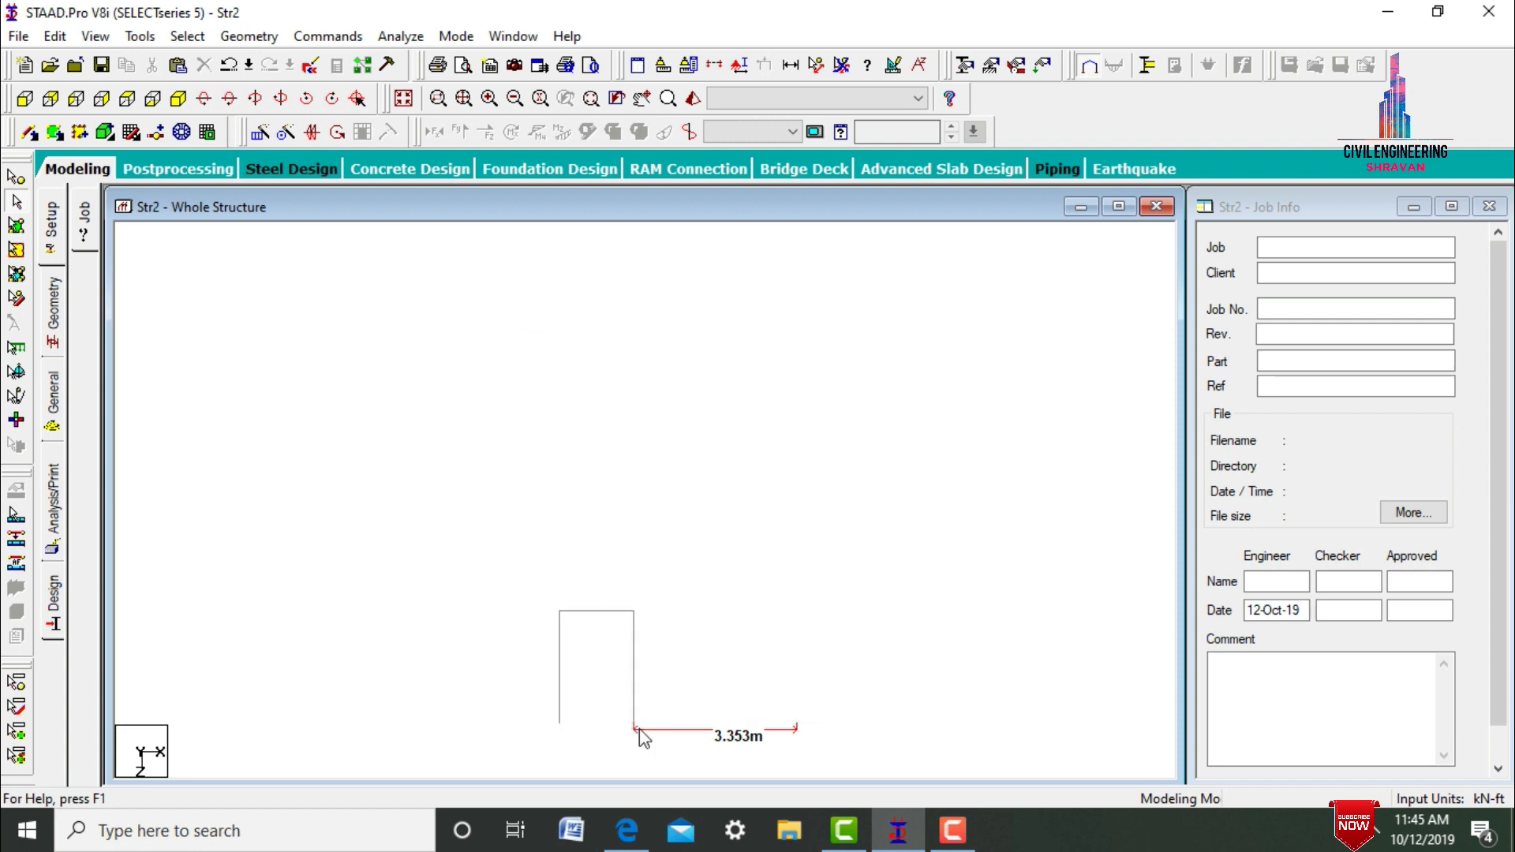
click(177, 100)
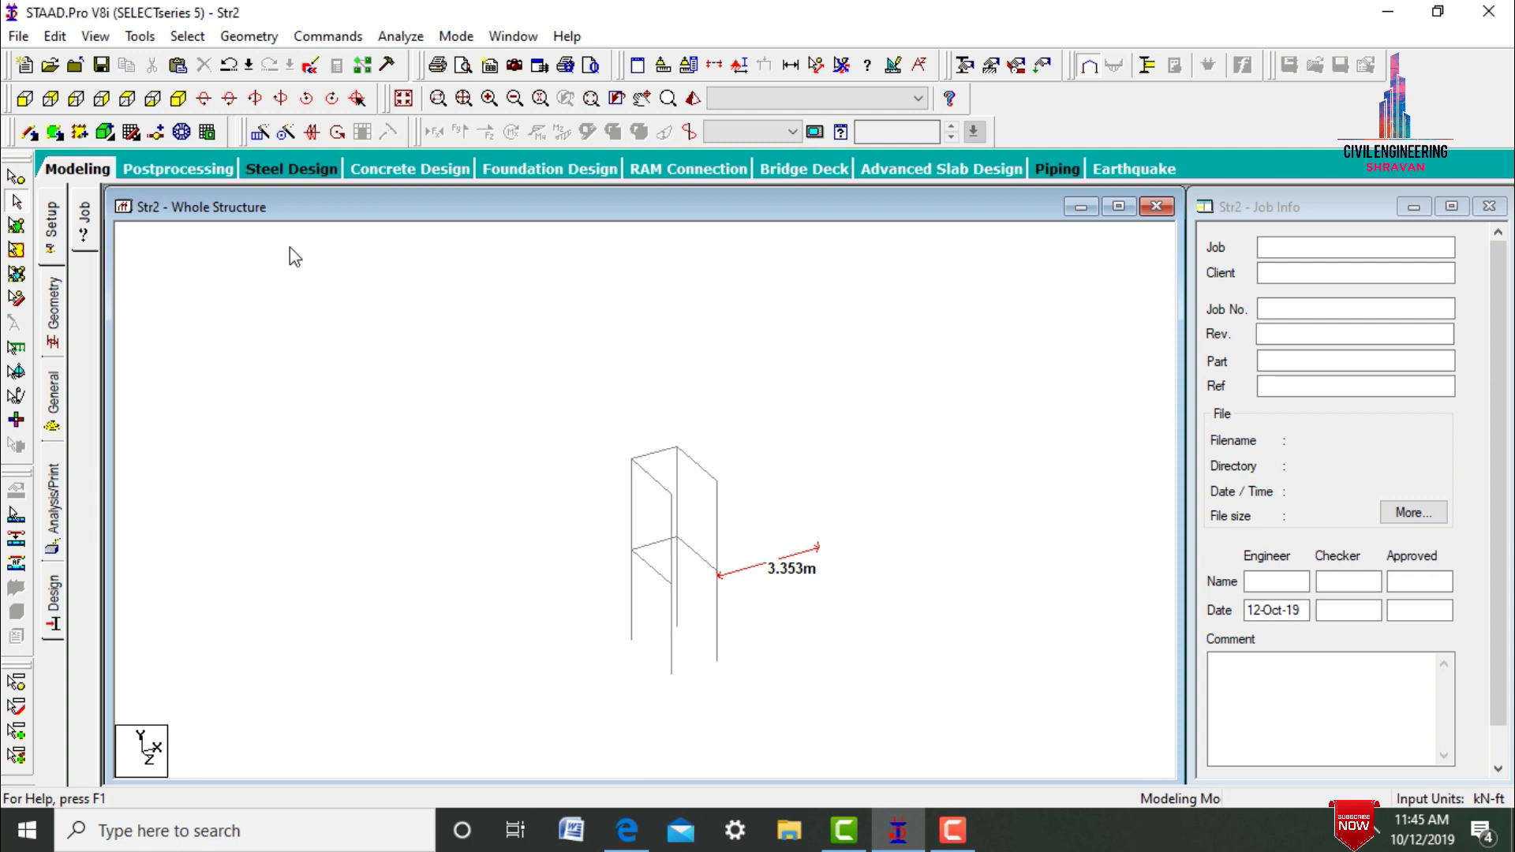
Add a four-node surface over the full height of the shaft's rear face, from the base nodes to the top nodes
click(79, 132)
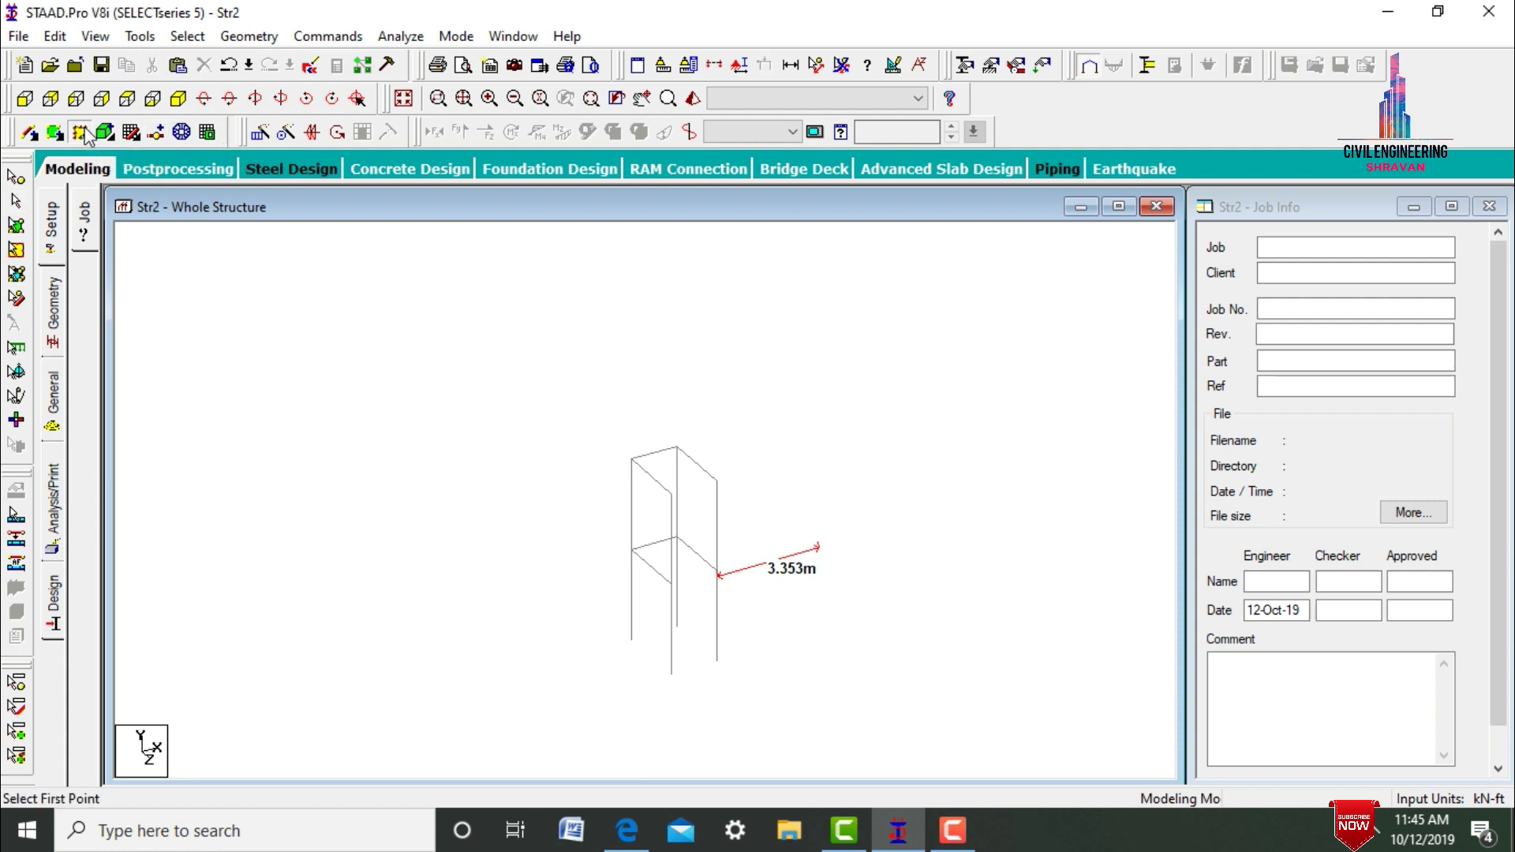
click(632, 639)
click(677, 628)
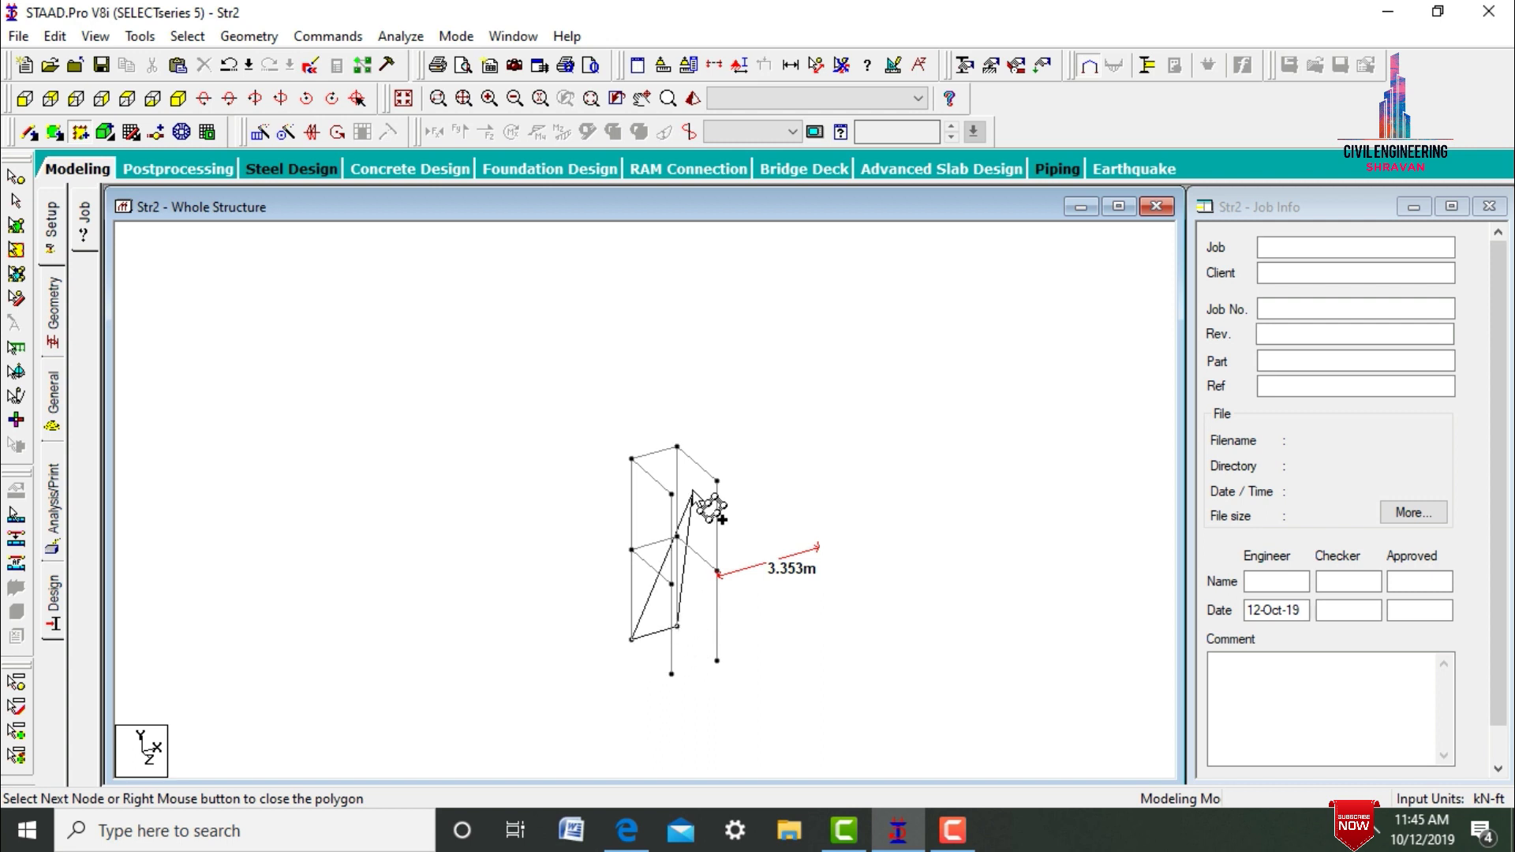
click(678, 447)
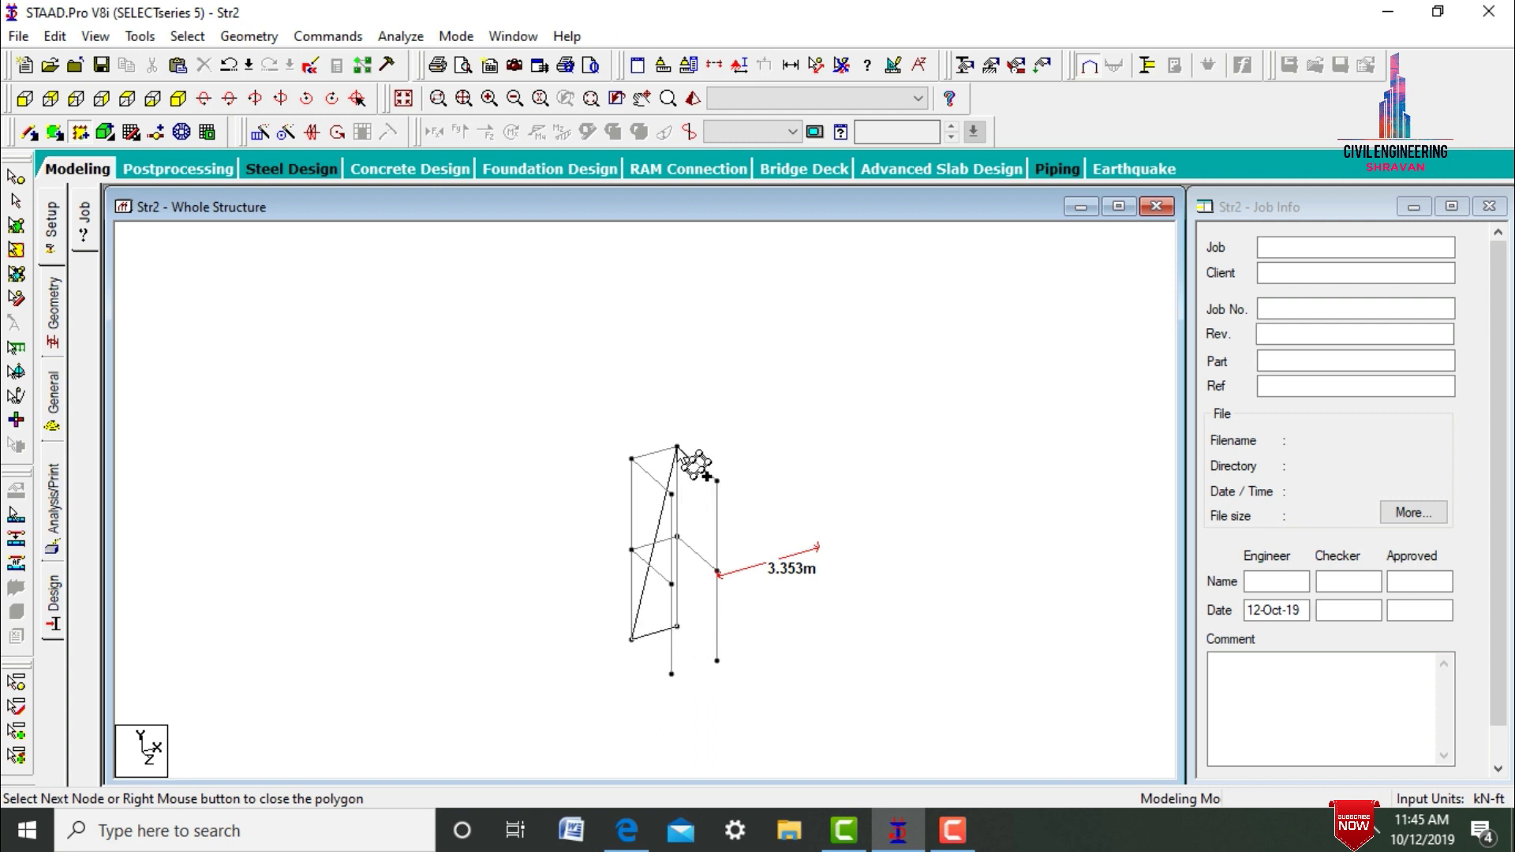
click(630, 458)
right_click(637, 648)
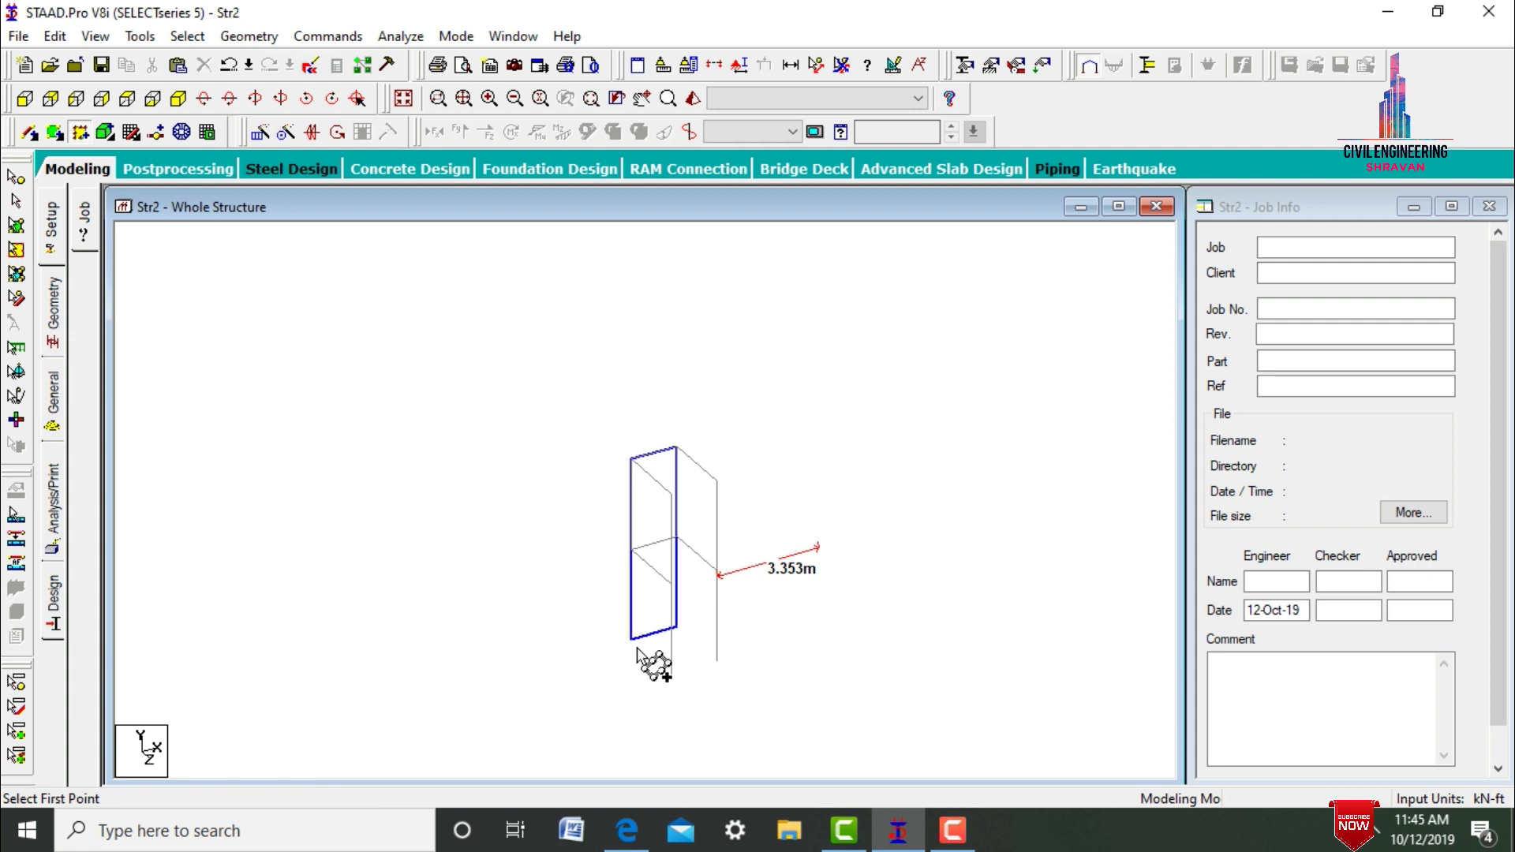
Add a second full-height surface on the shaft's adjoining side face, between the rear and front columns farther along X
click(677, 448)
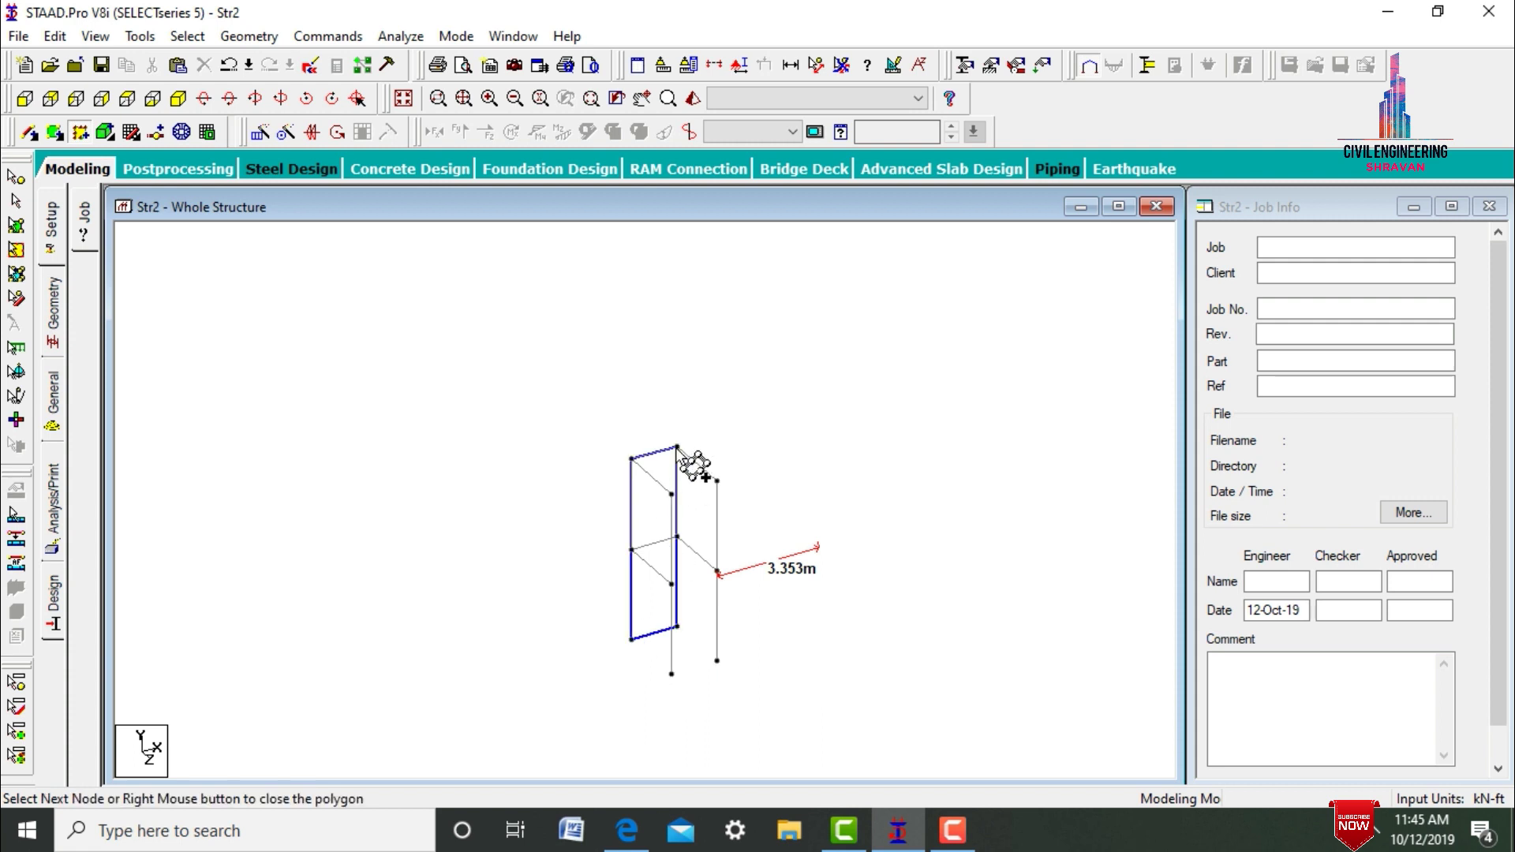
click(717, 482)
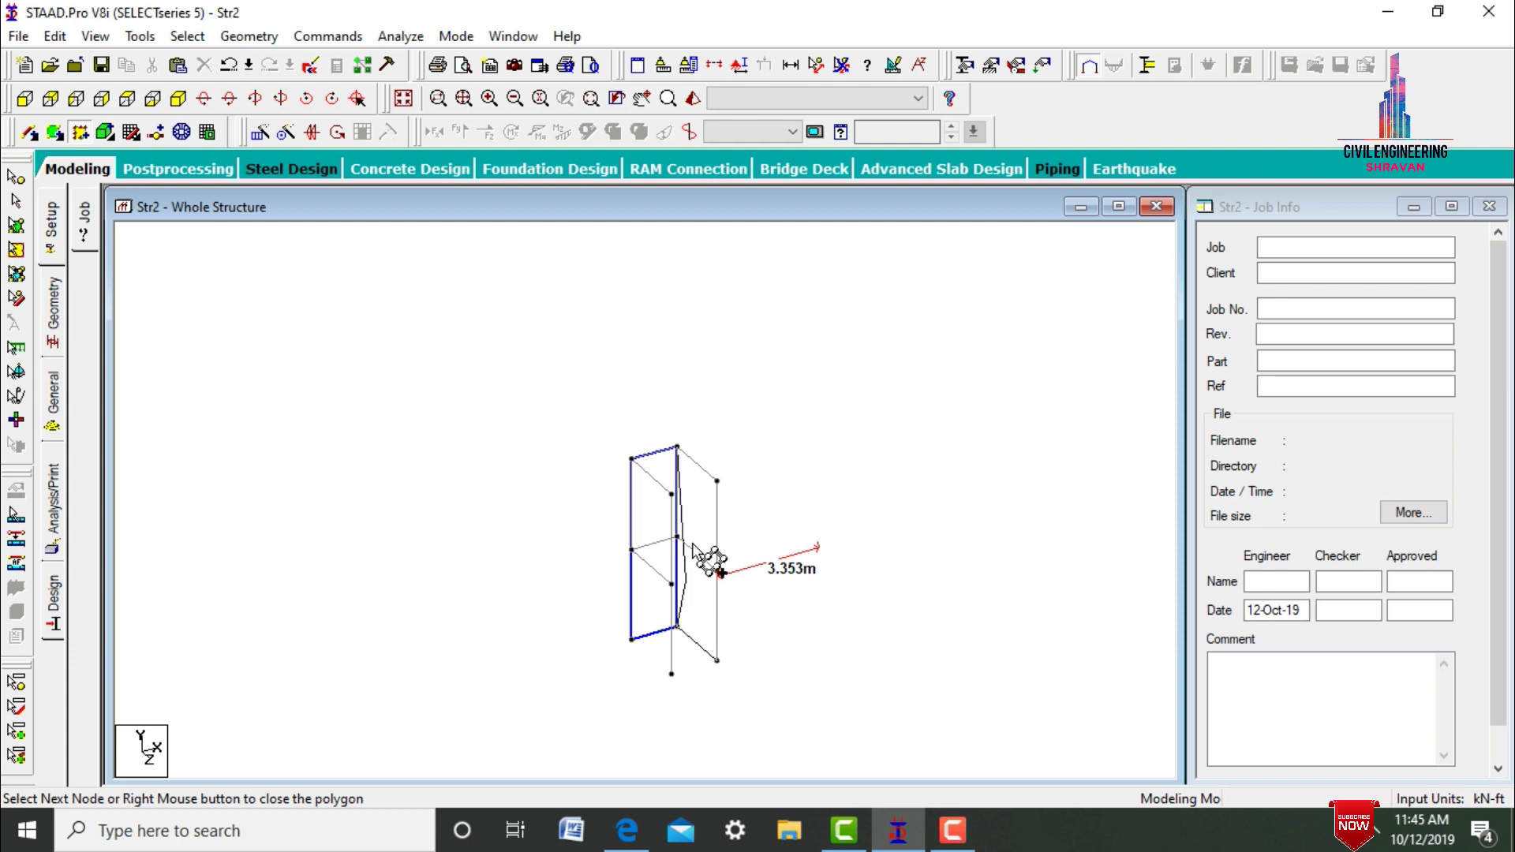
click(676, 447)
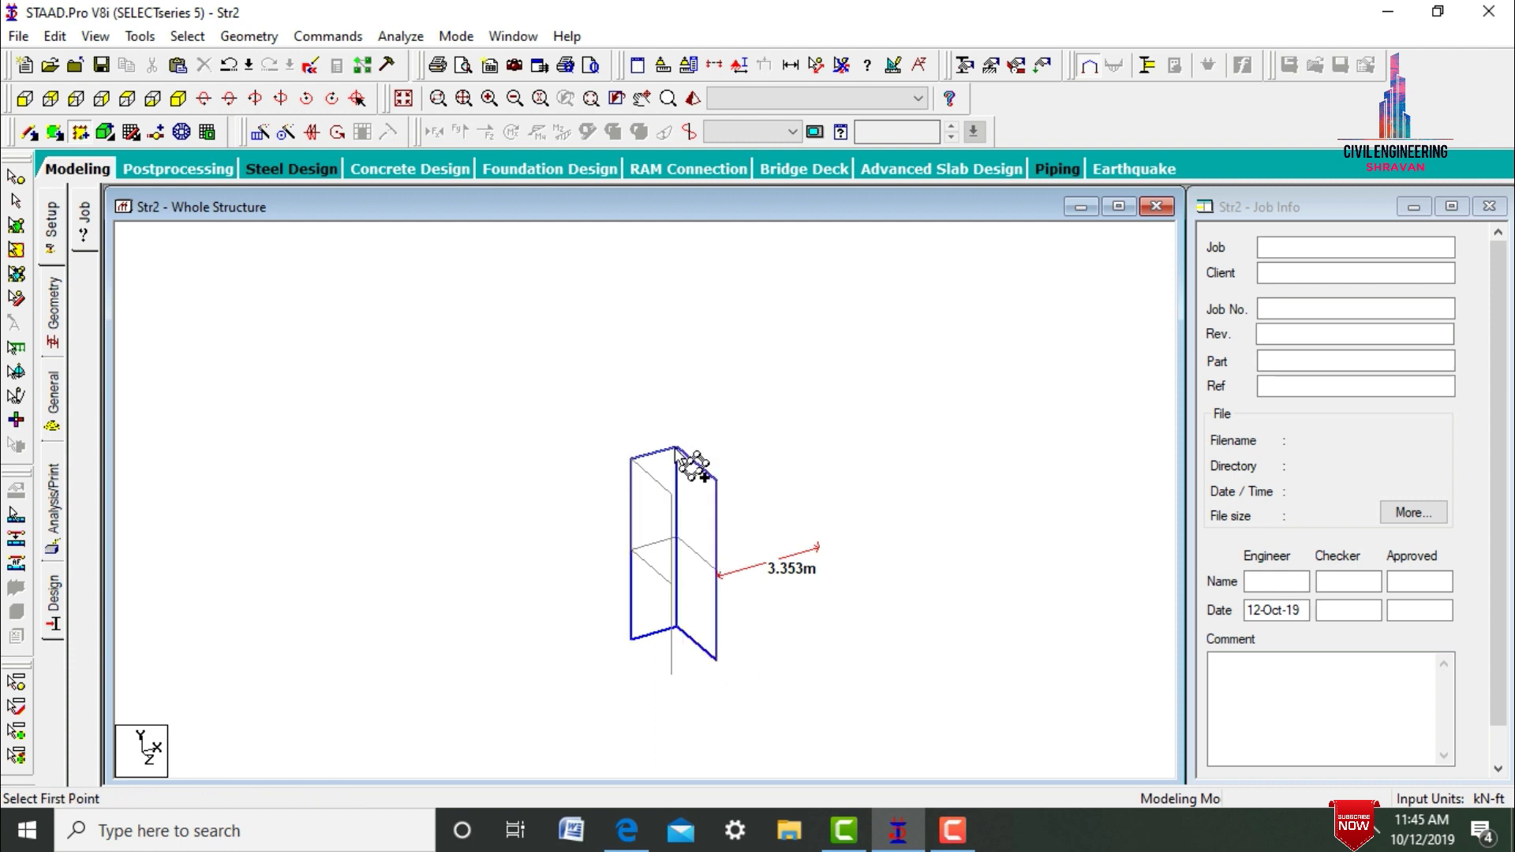
Add a third full-height surface on the shaft's front face and end surface creation
click(671, 495)
click(716, 480)
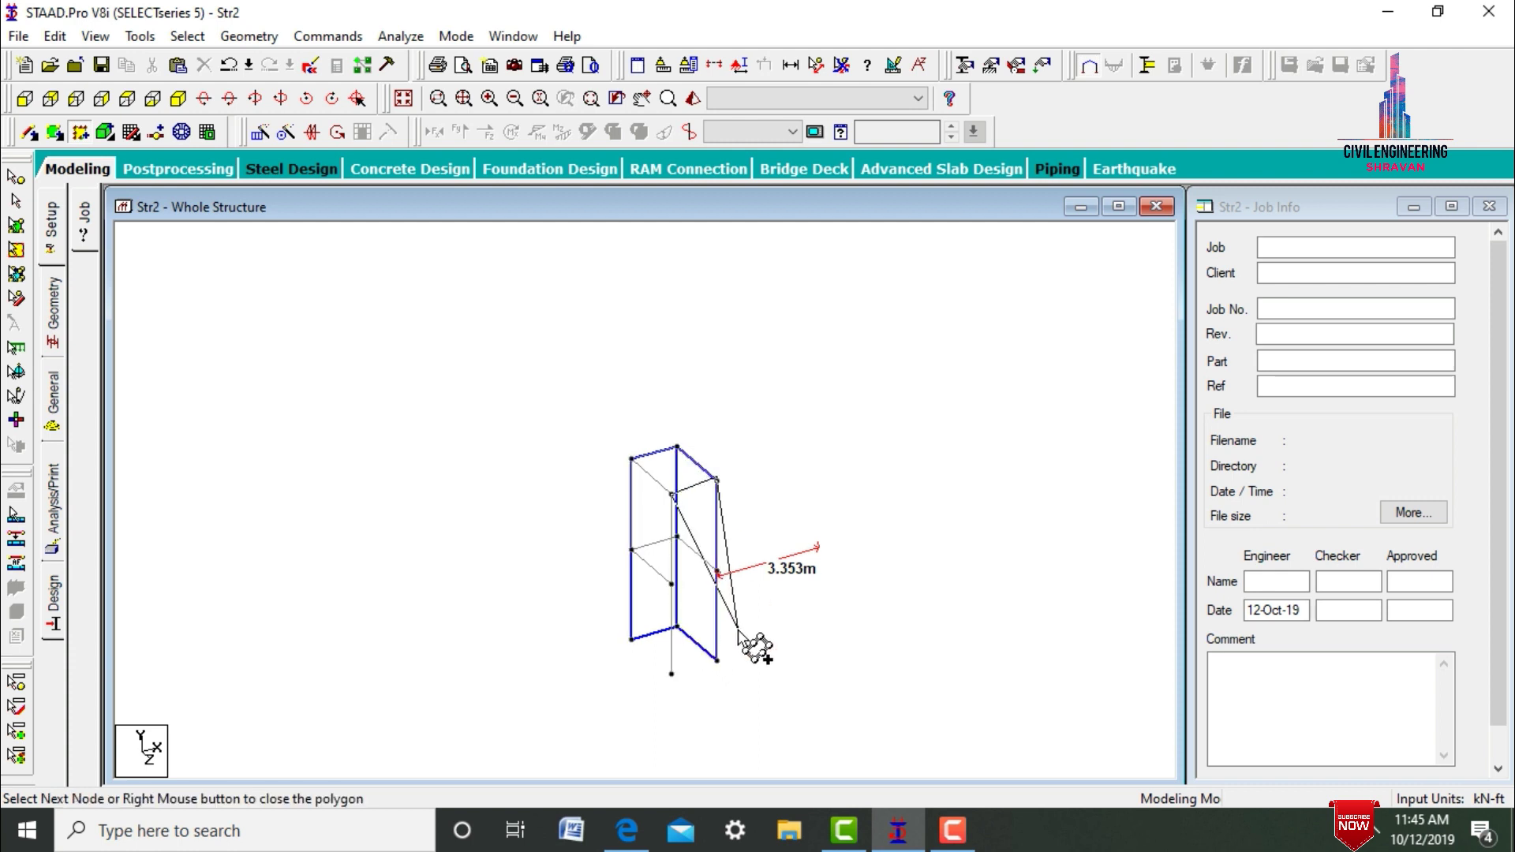
click(717, 661)
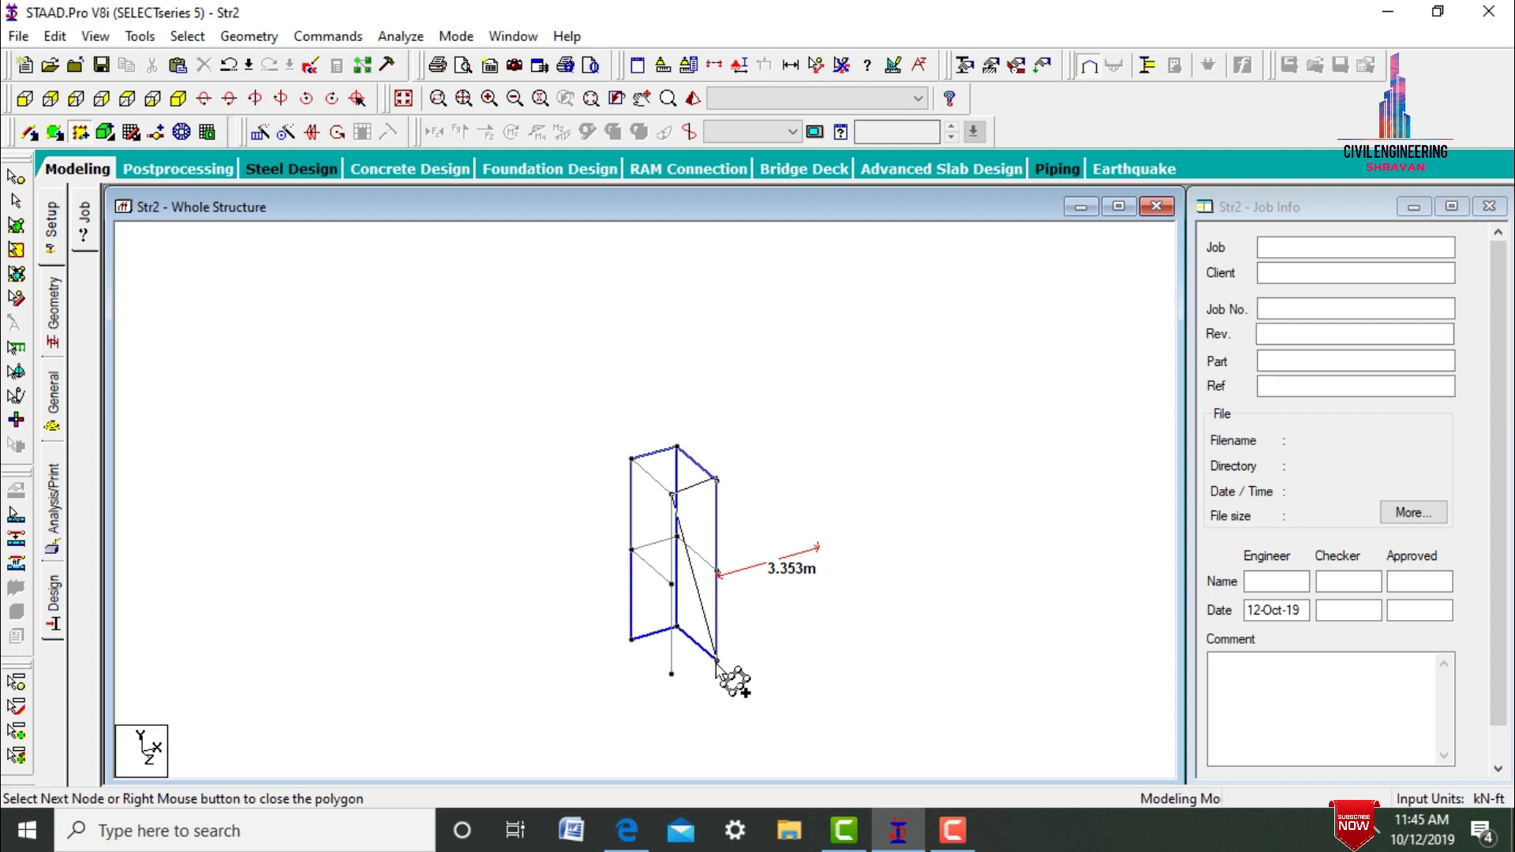
click(672, 675)
click(672, 495)
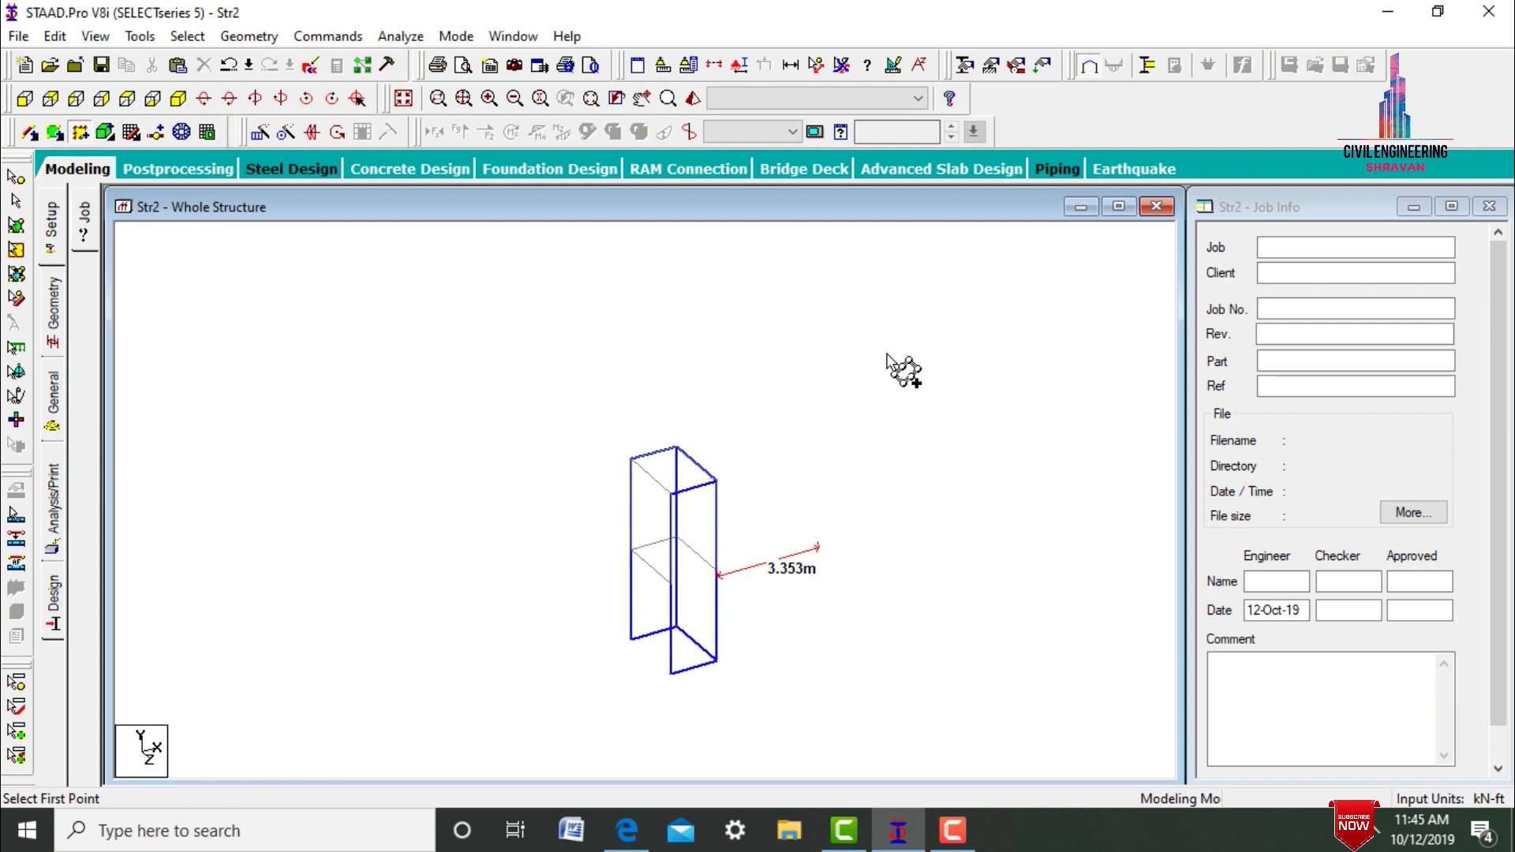
key(Escape)
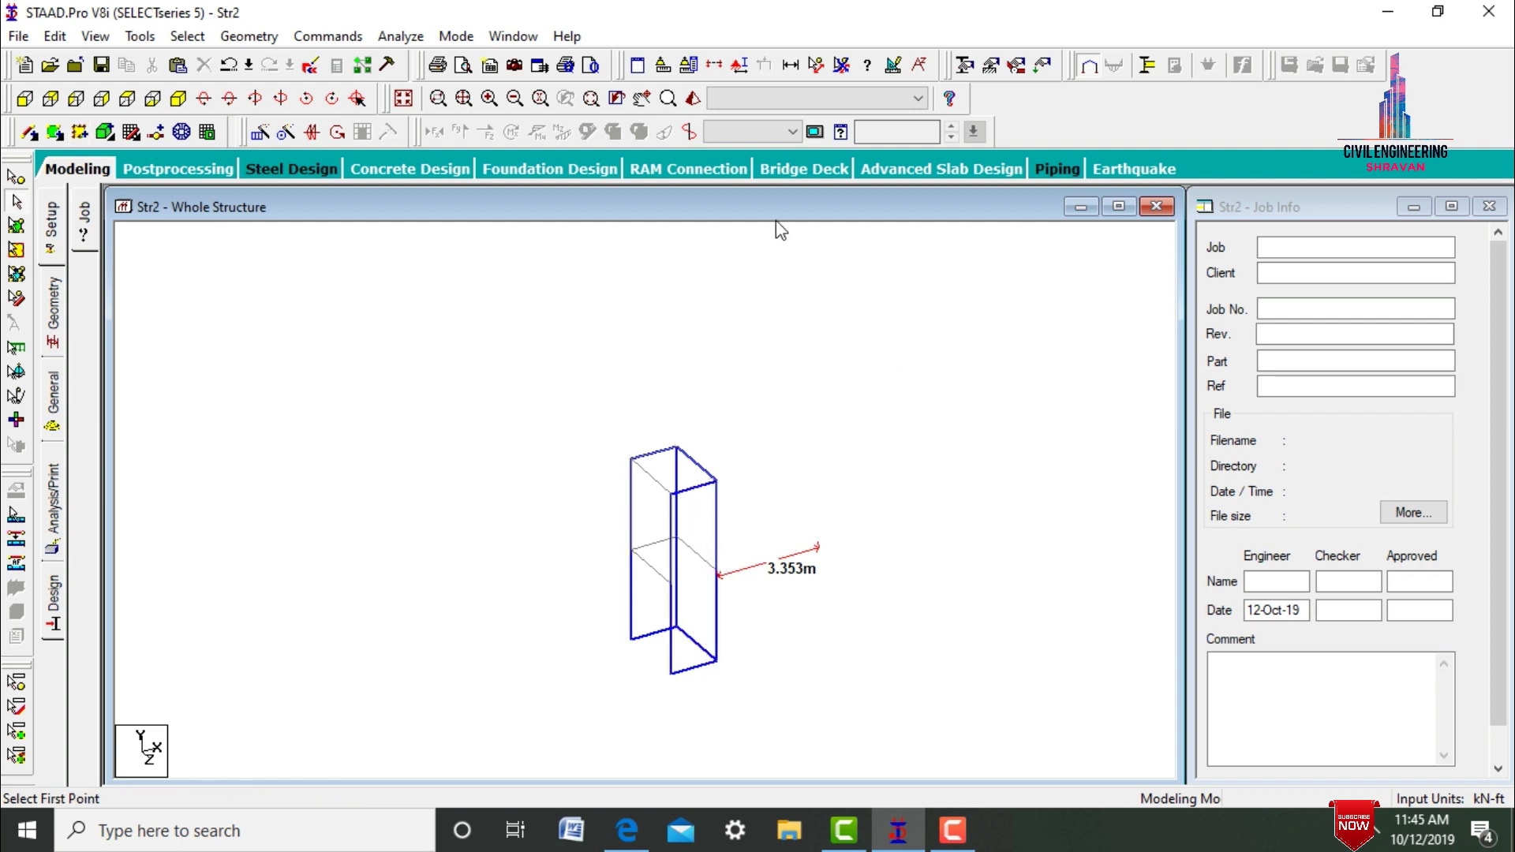
Show the whole structure again and examine the shaft wall surfaces and slabs from above in the 3D rendering
click(404, 98)
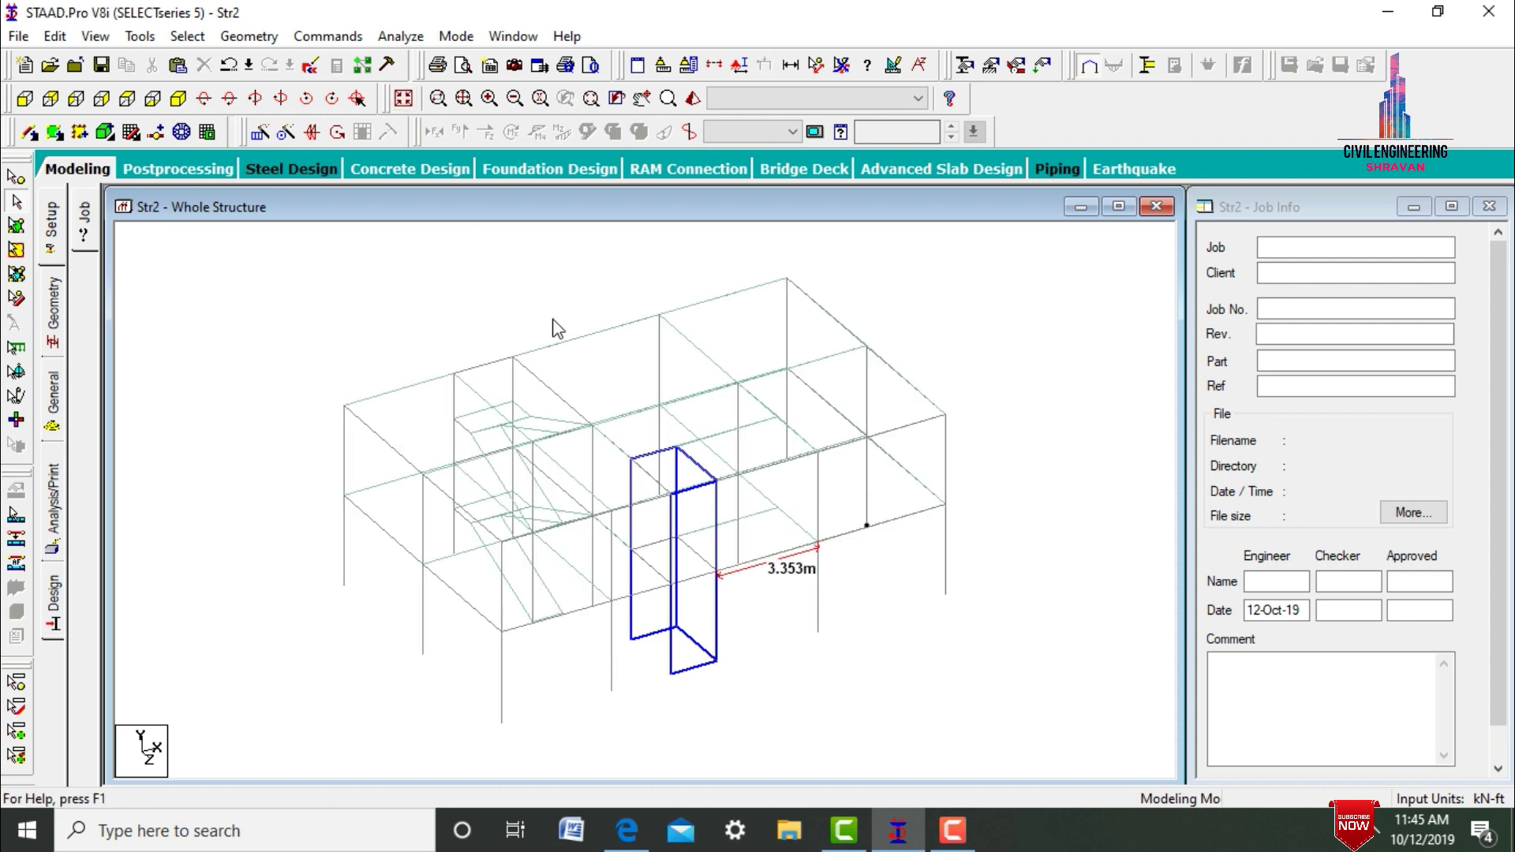
click(693, 97)
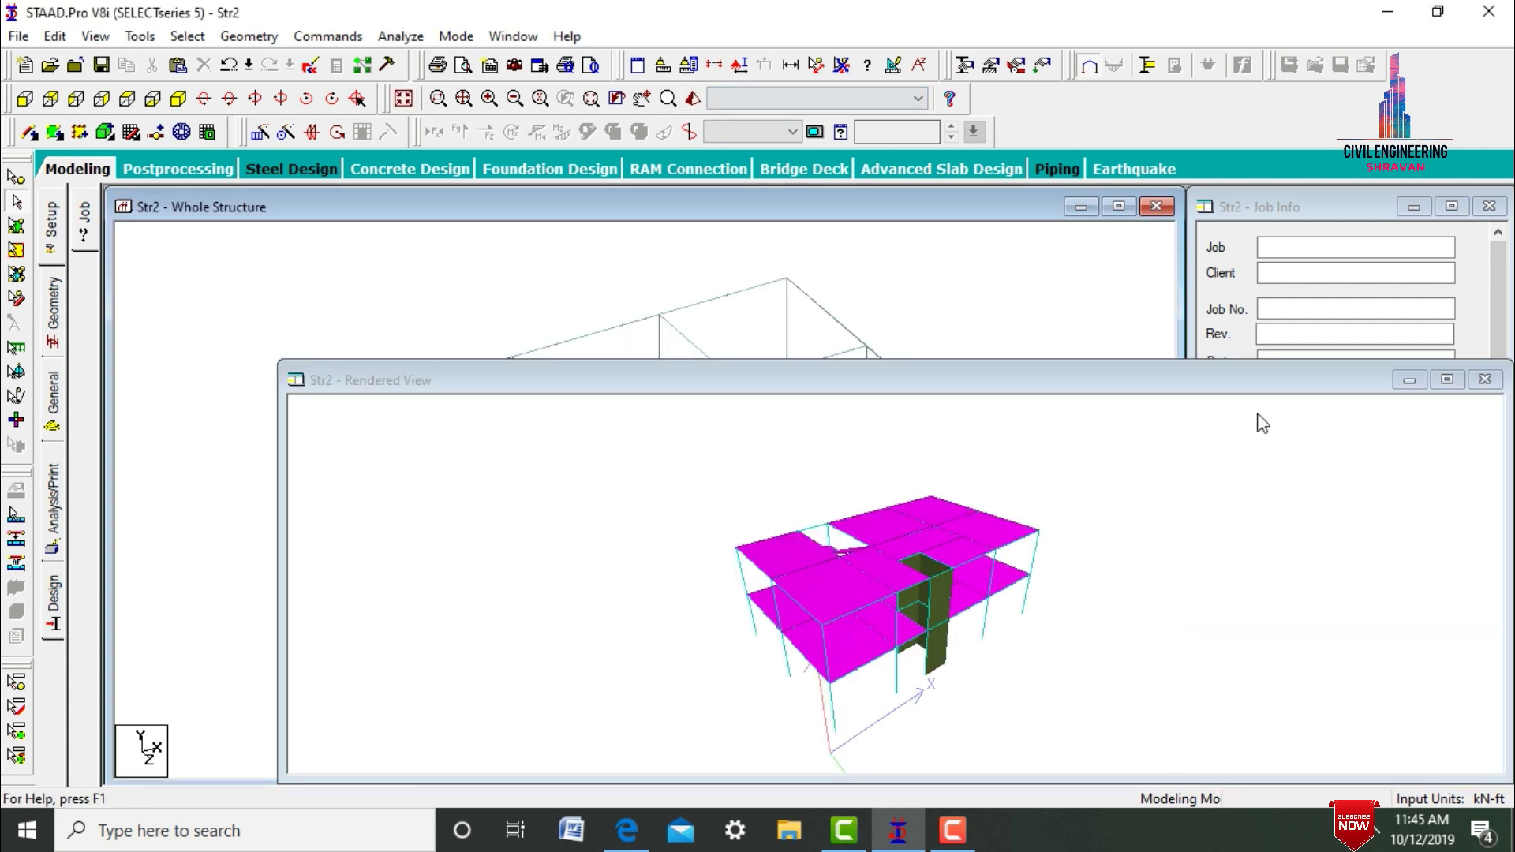
click(1447, 380)
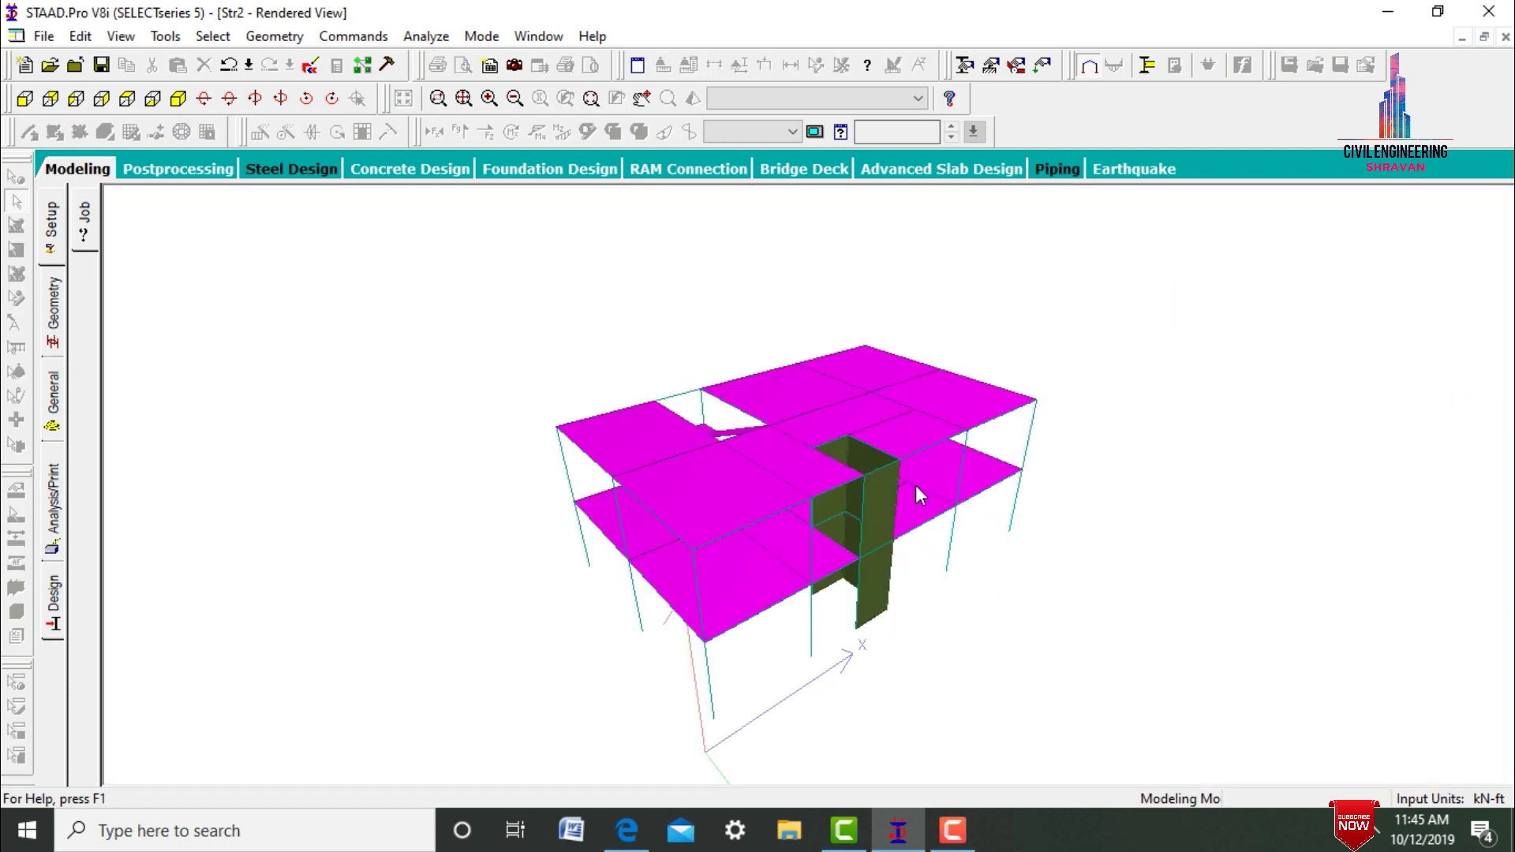
drag(722, 537, 775, 600)
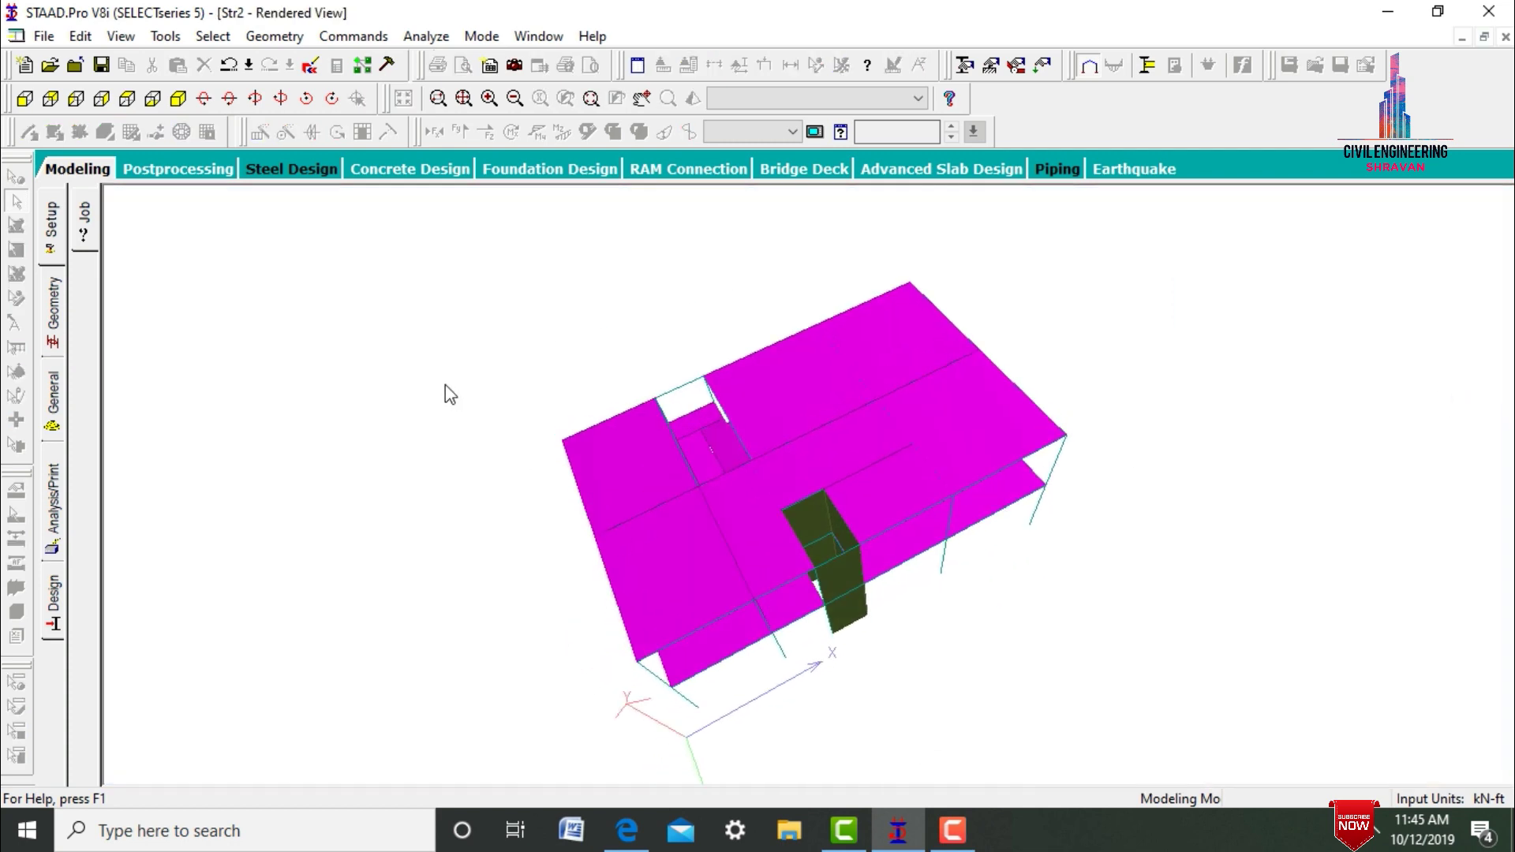
click(76, 170)
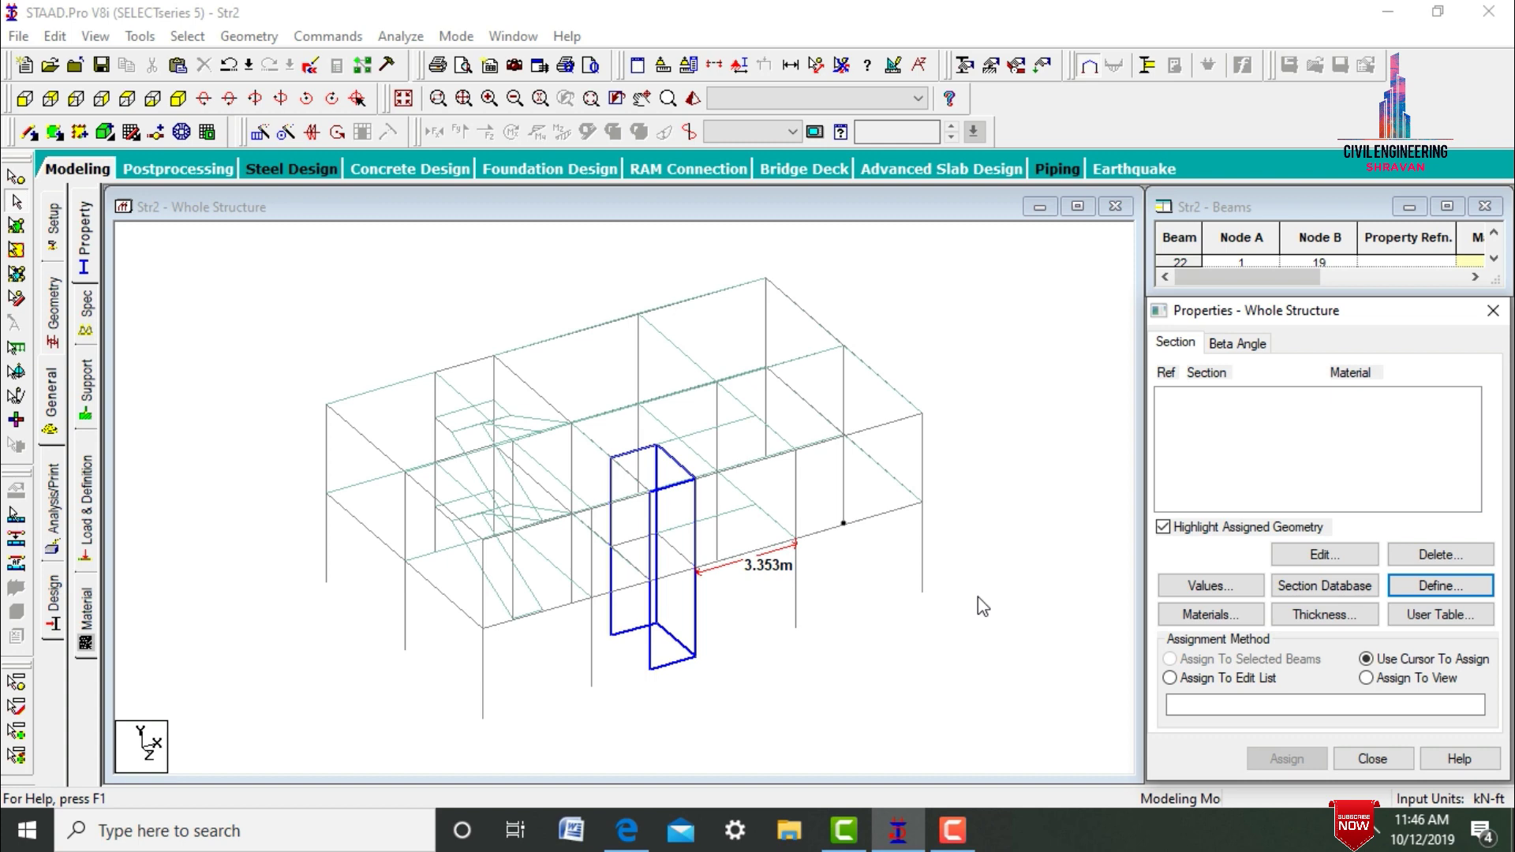
Set the current input length unit to Meter, keeping KiloNewton as the force unit
click(920, 585)
click(134, 36)
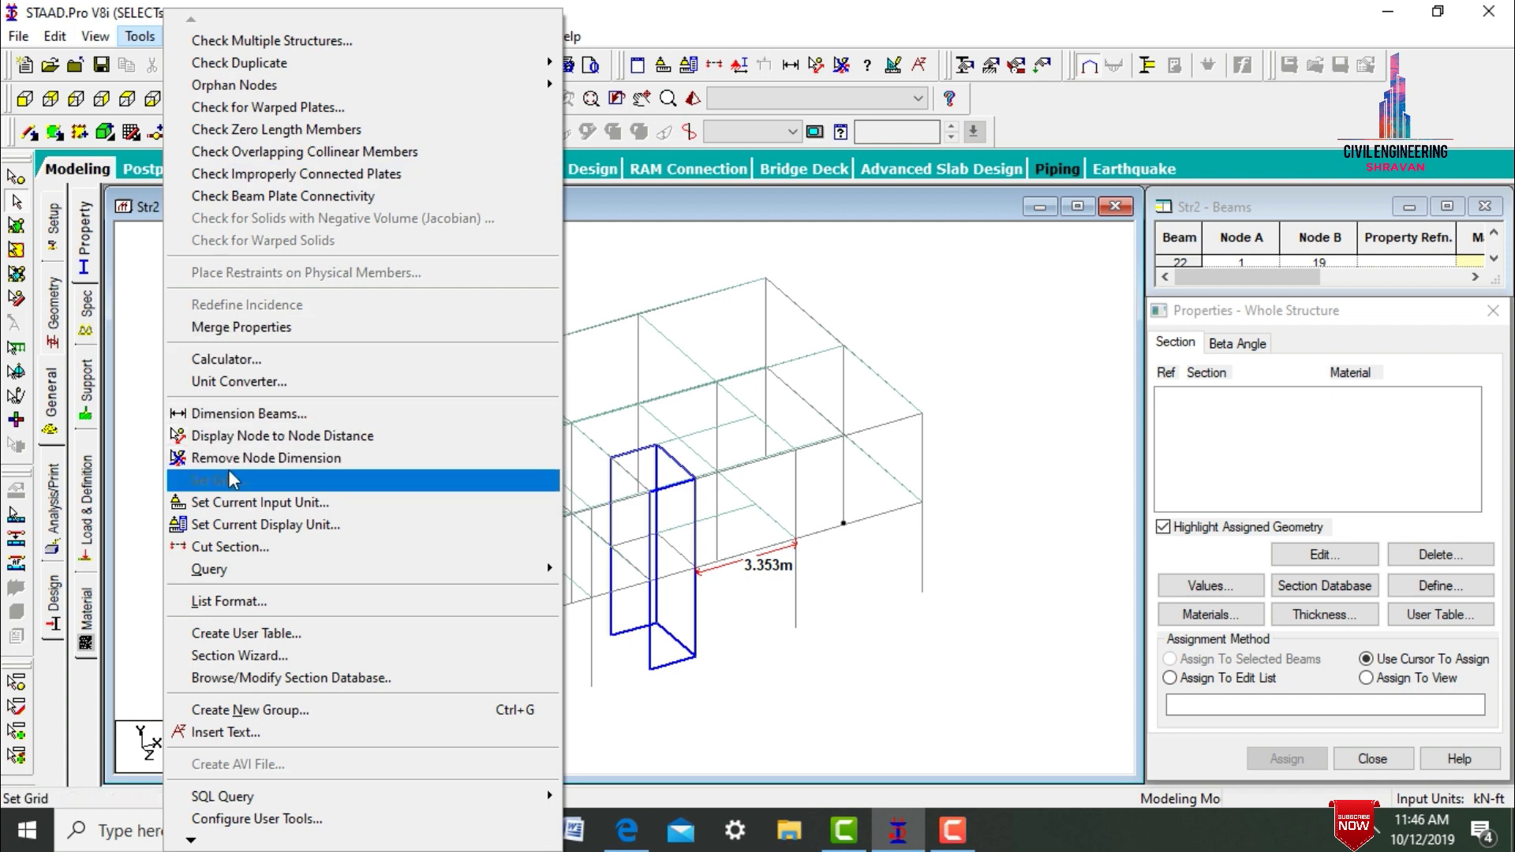
click(263, 505)
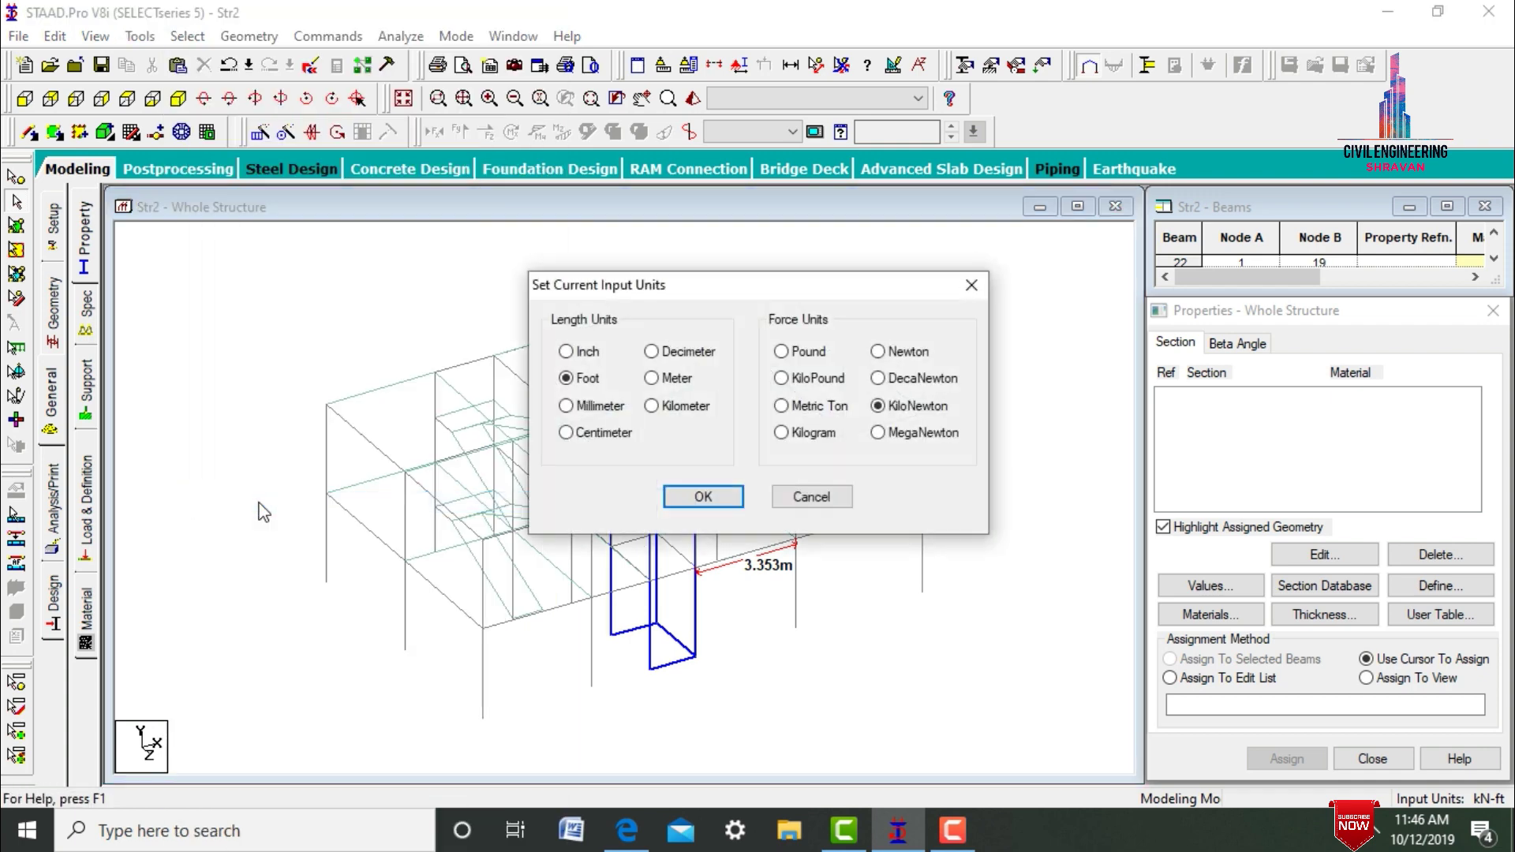
click(652, 379)
click(703, 497)
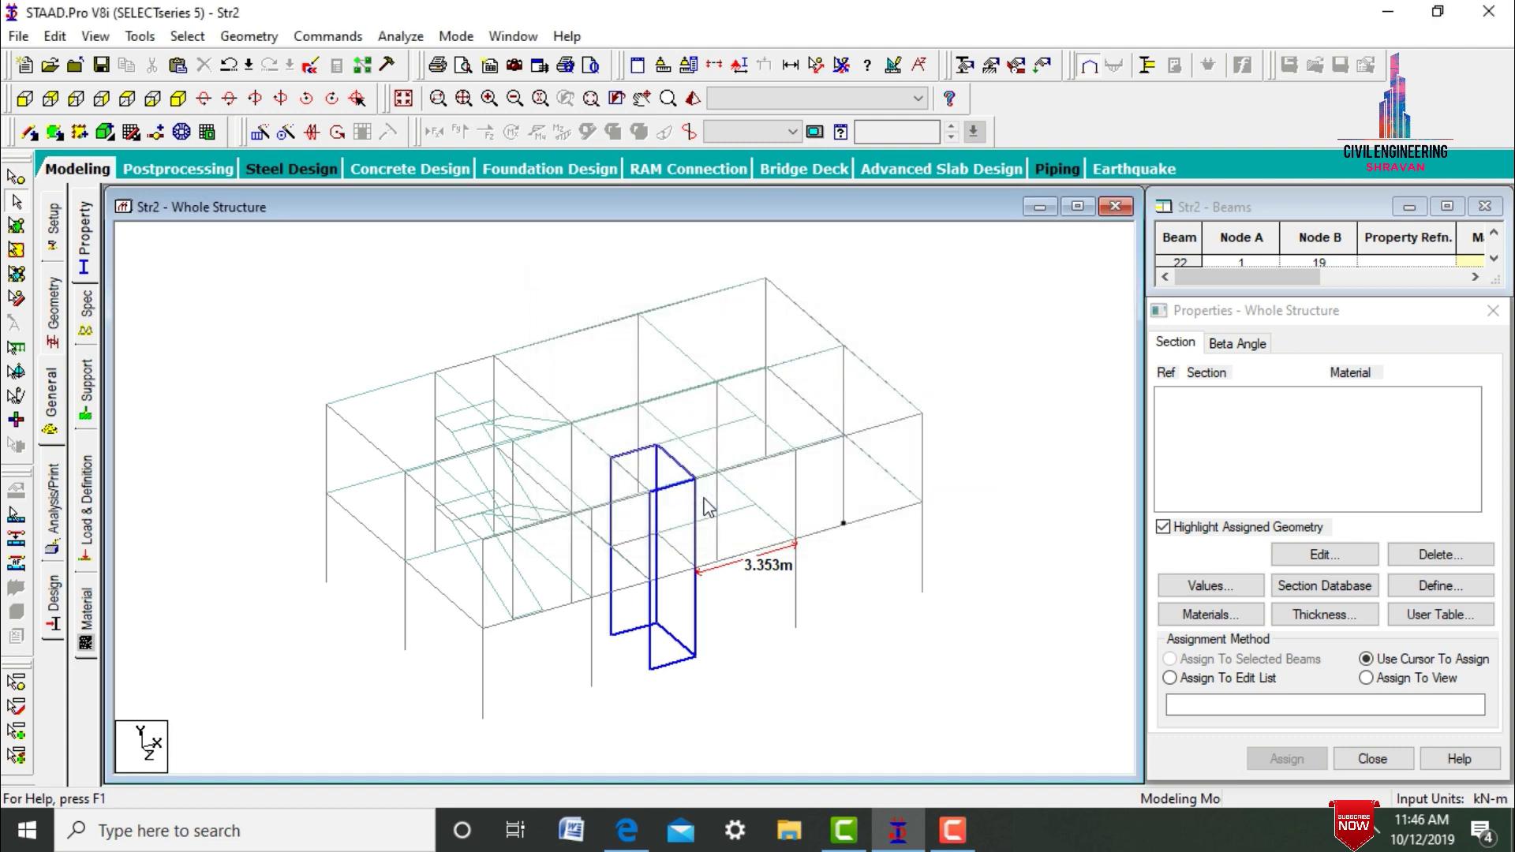
Define a rectangular concrete section with YD 0.3 m and ZD 0.23 m
click(1454, 585)
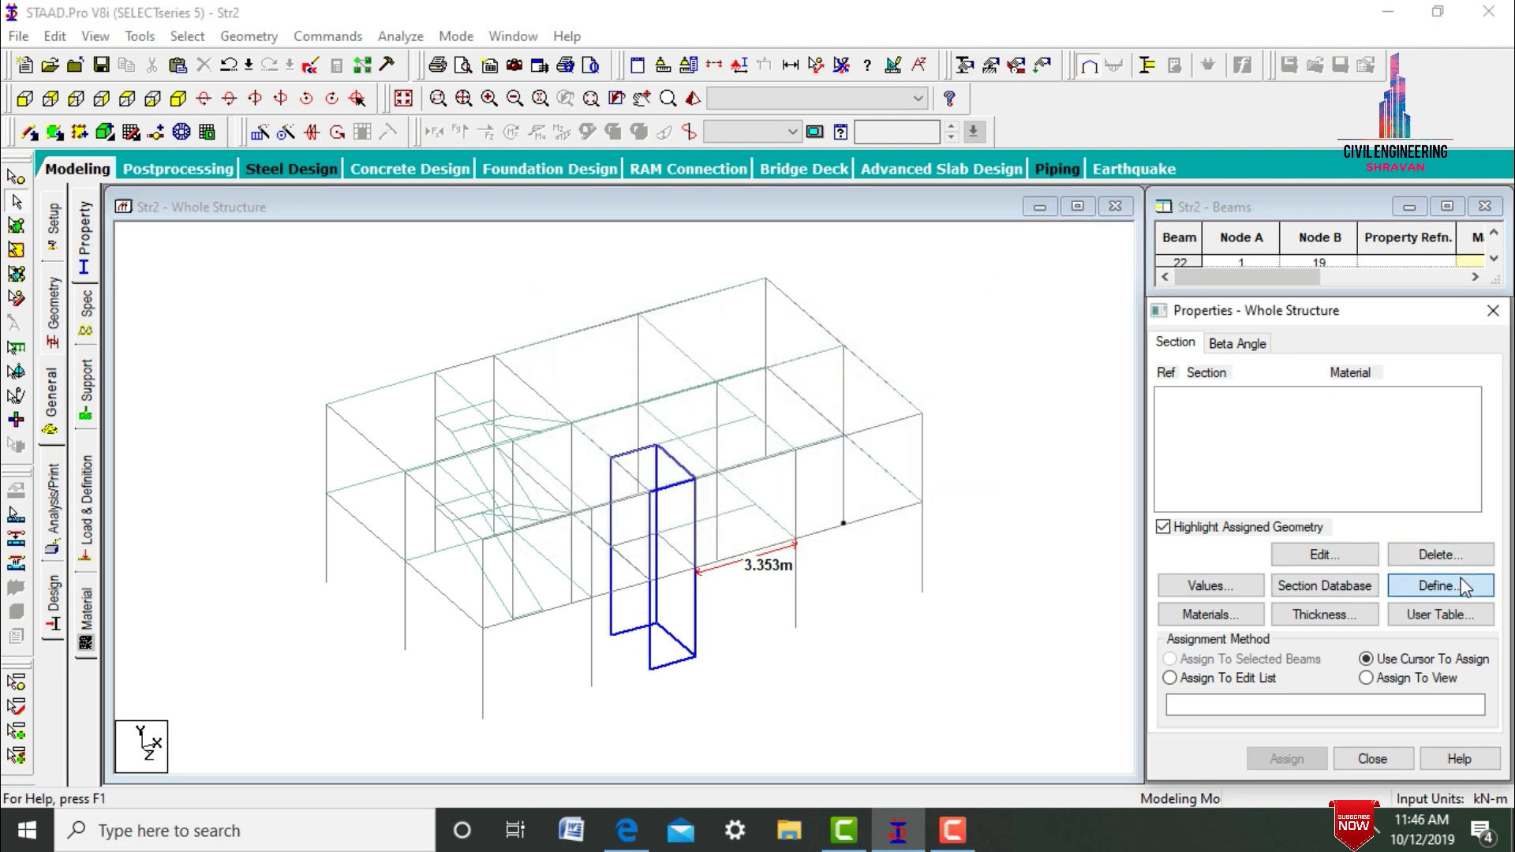
click(444, 239)
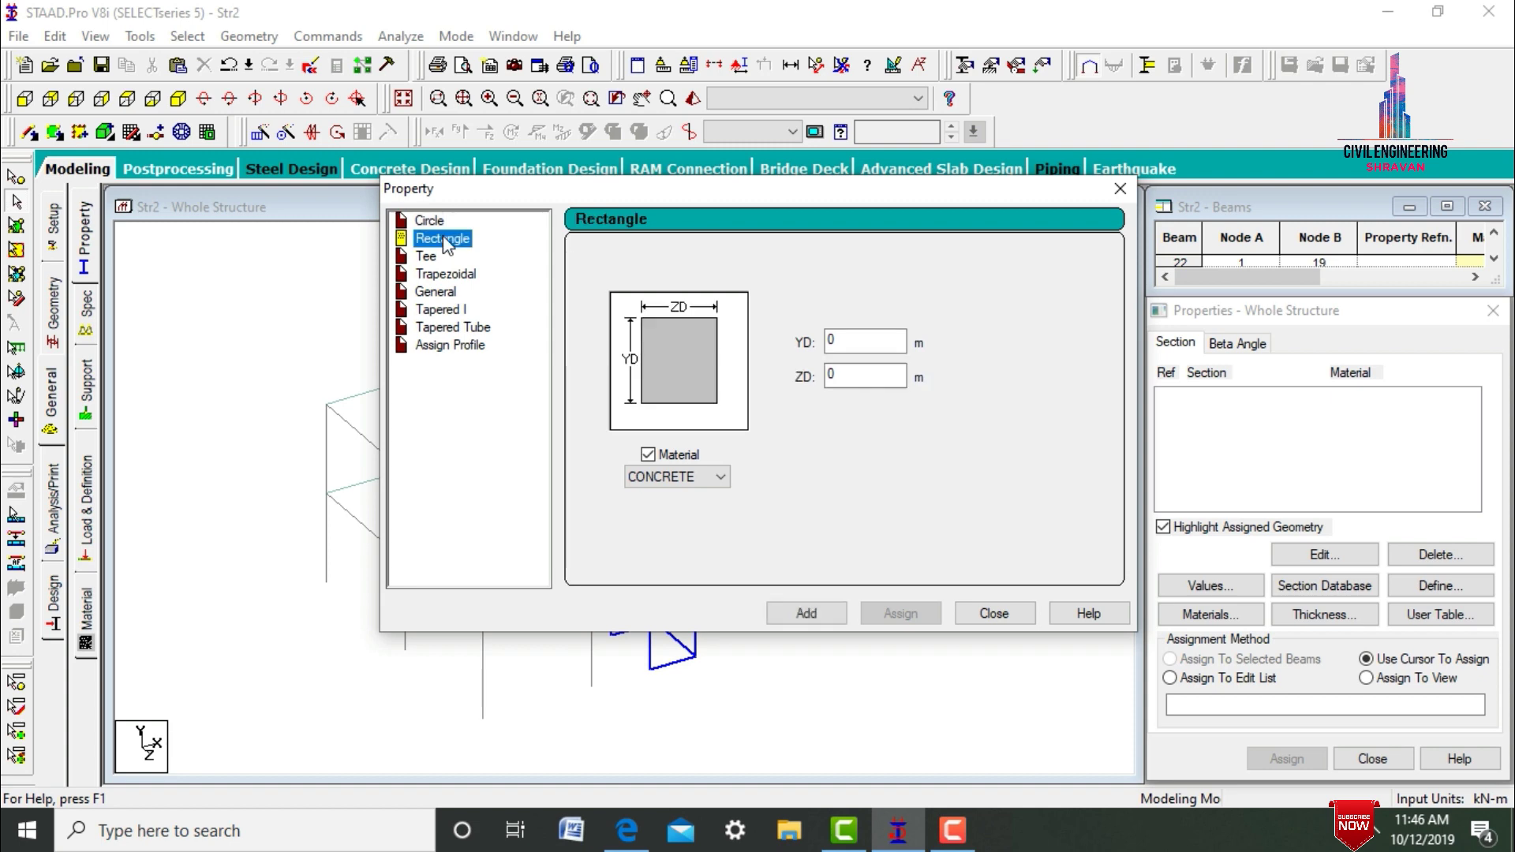
click(847, 344)
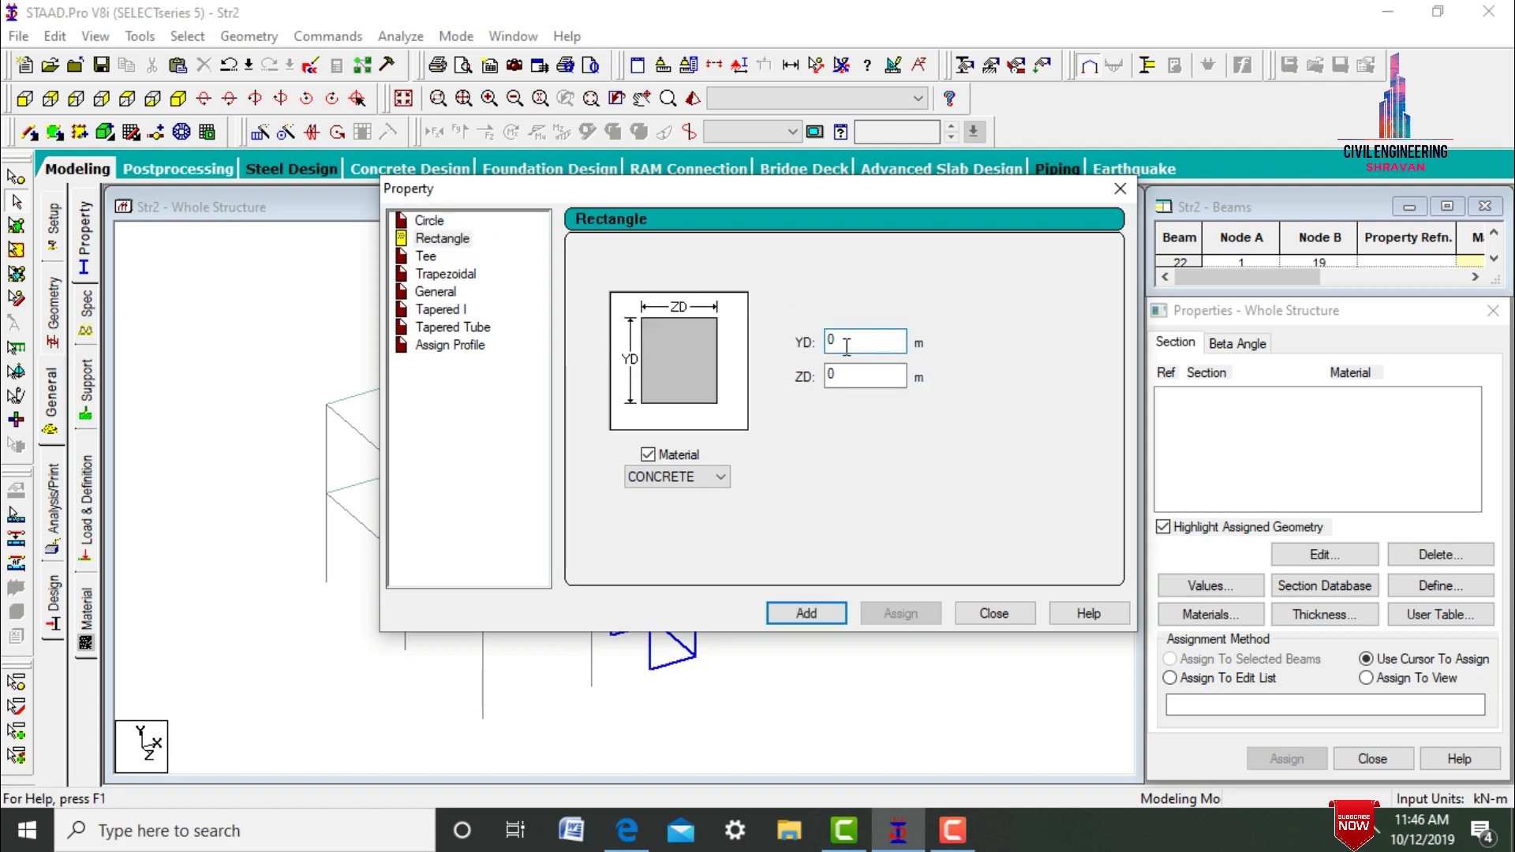
text(.3)
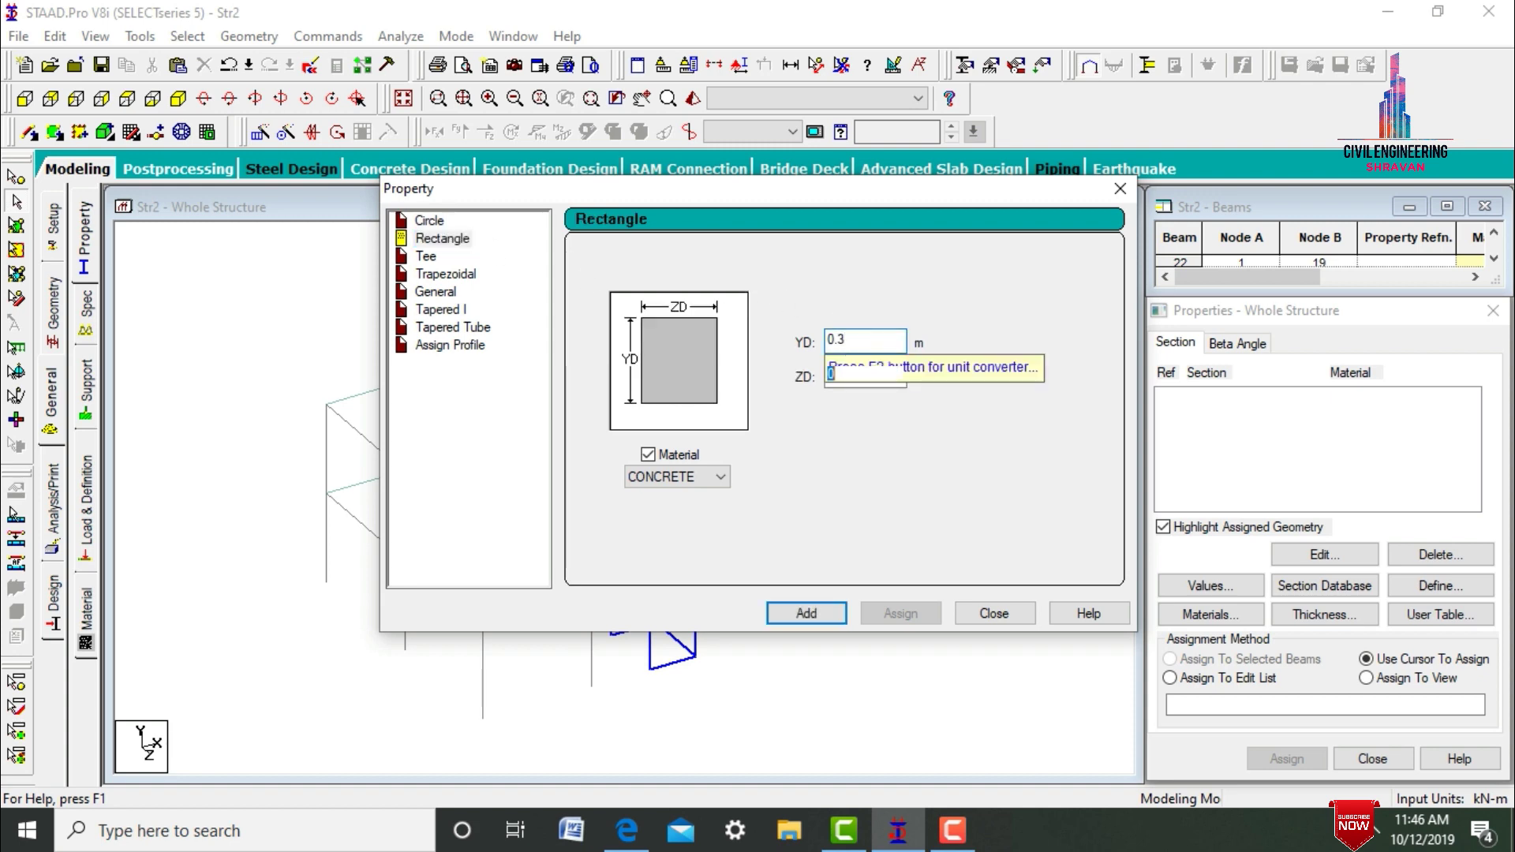
key(Tab)
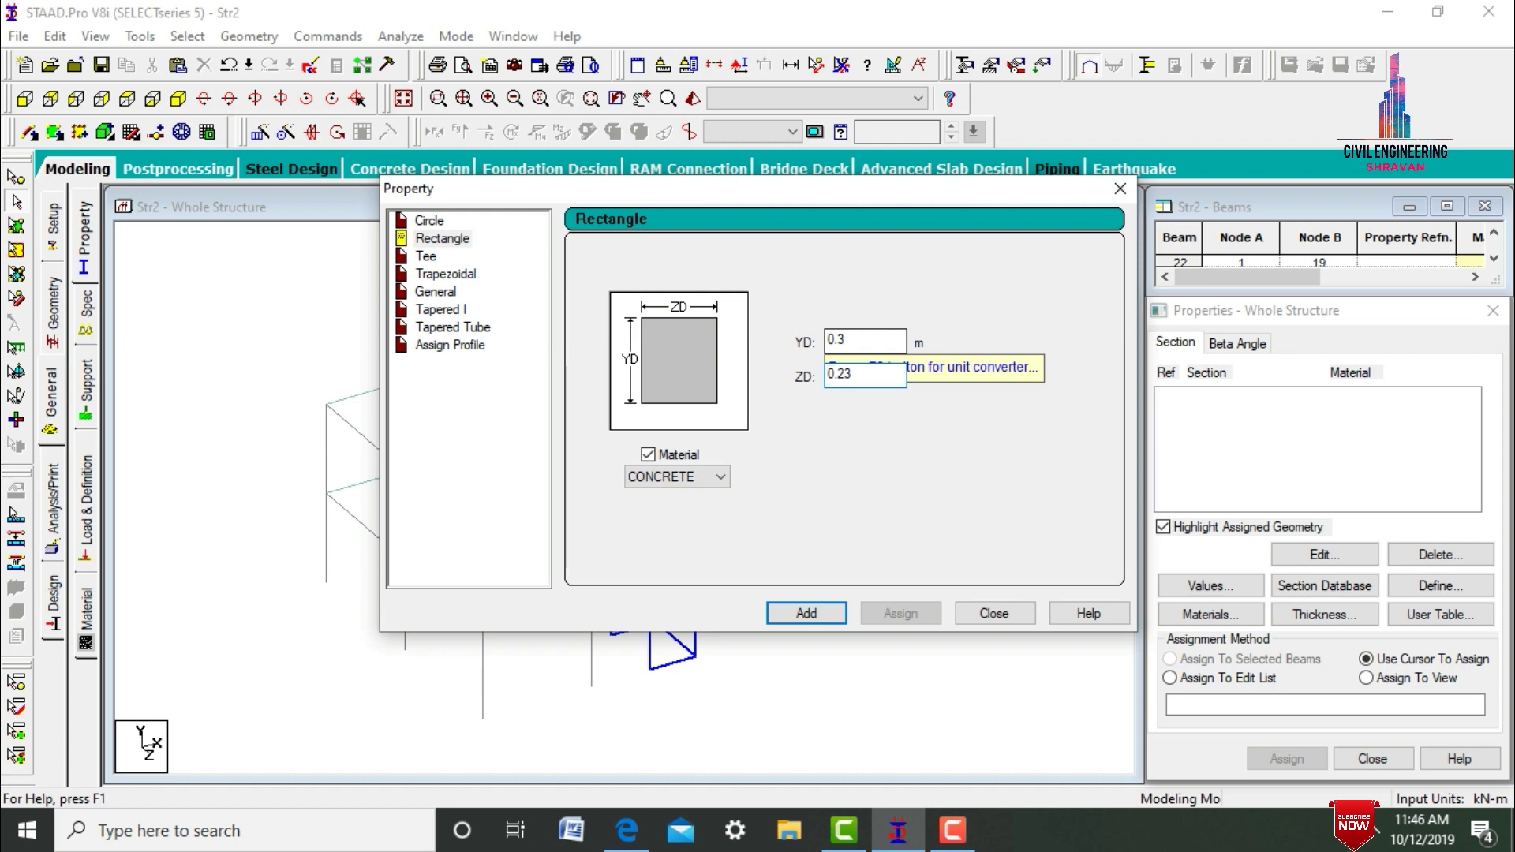
text(0.23)
key(Return)
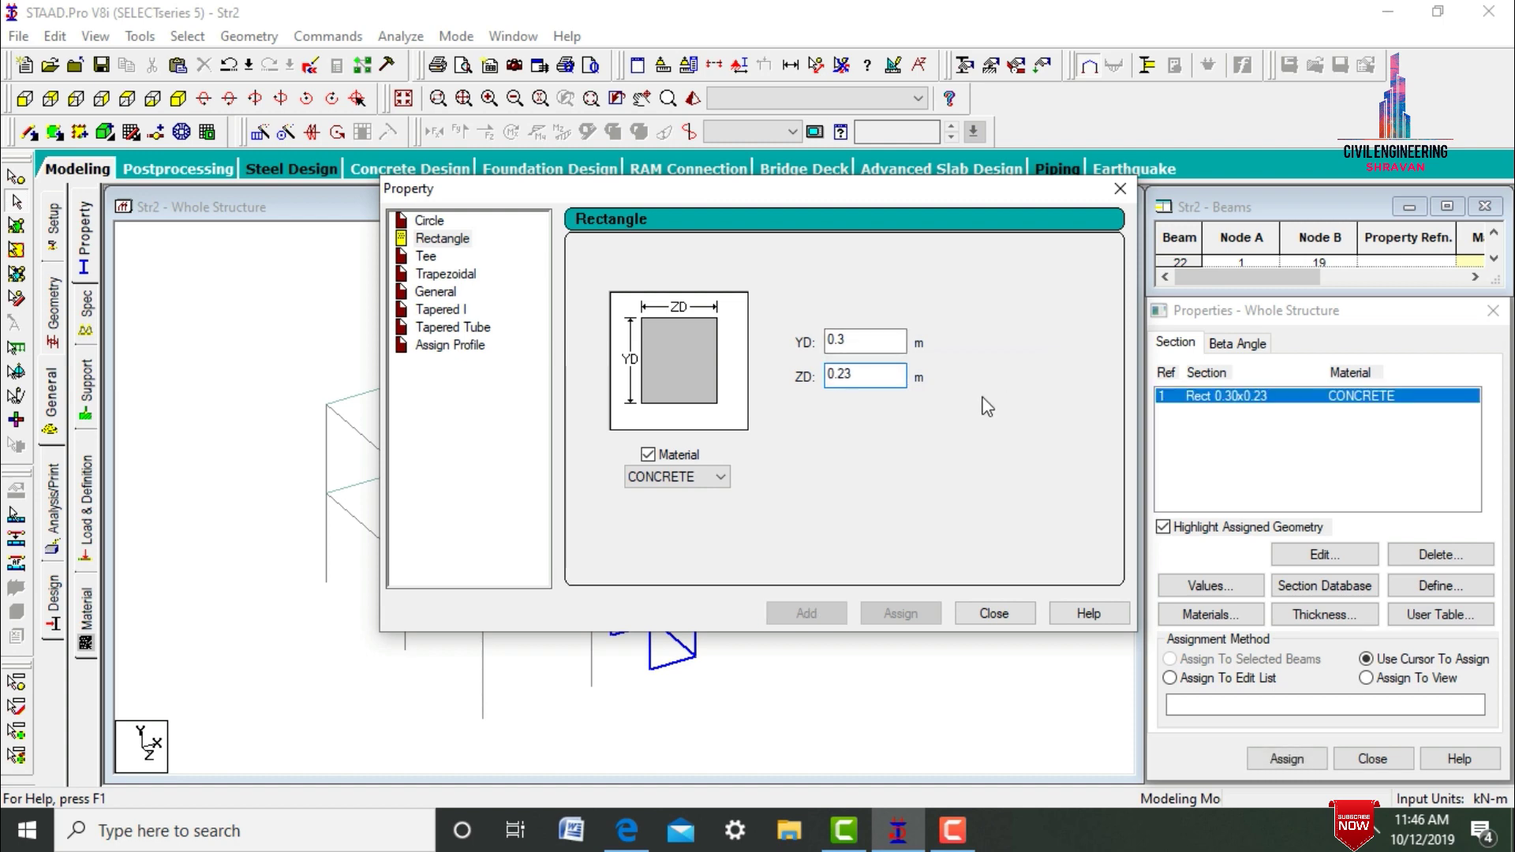
Add another rectangular concrete section with YD 0.3 m and ZD 0.35 m, and finish defining sections
key(BackSpace)
key(BackSpace)
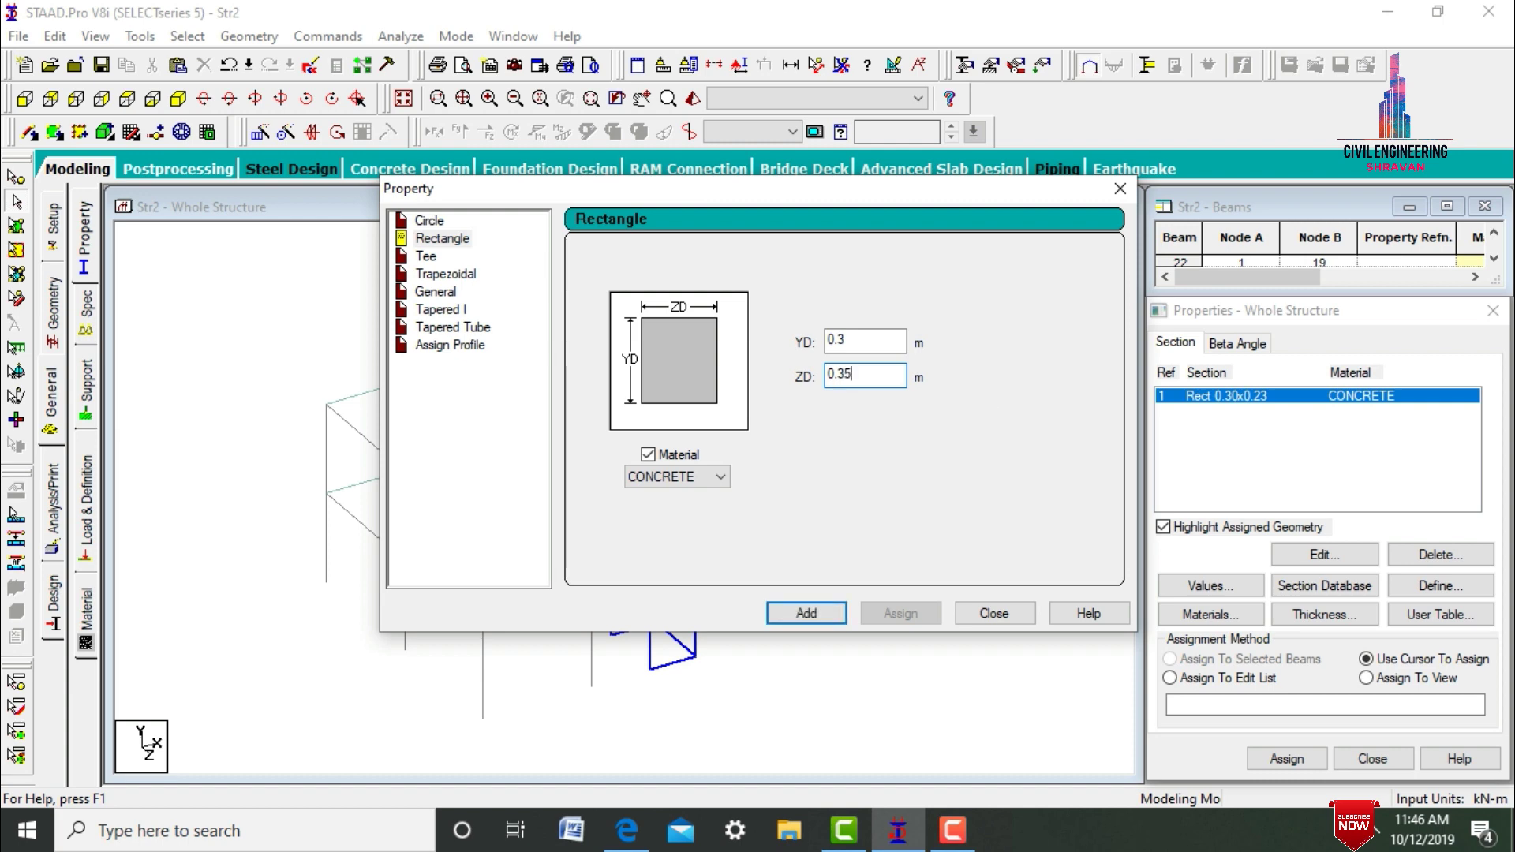
click(809, 614)
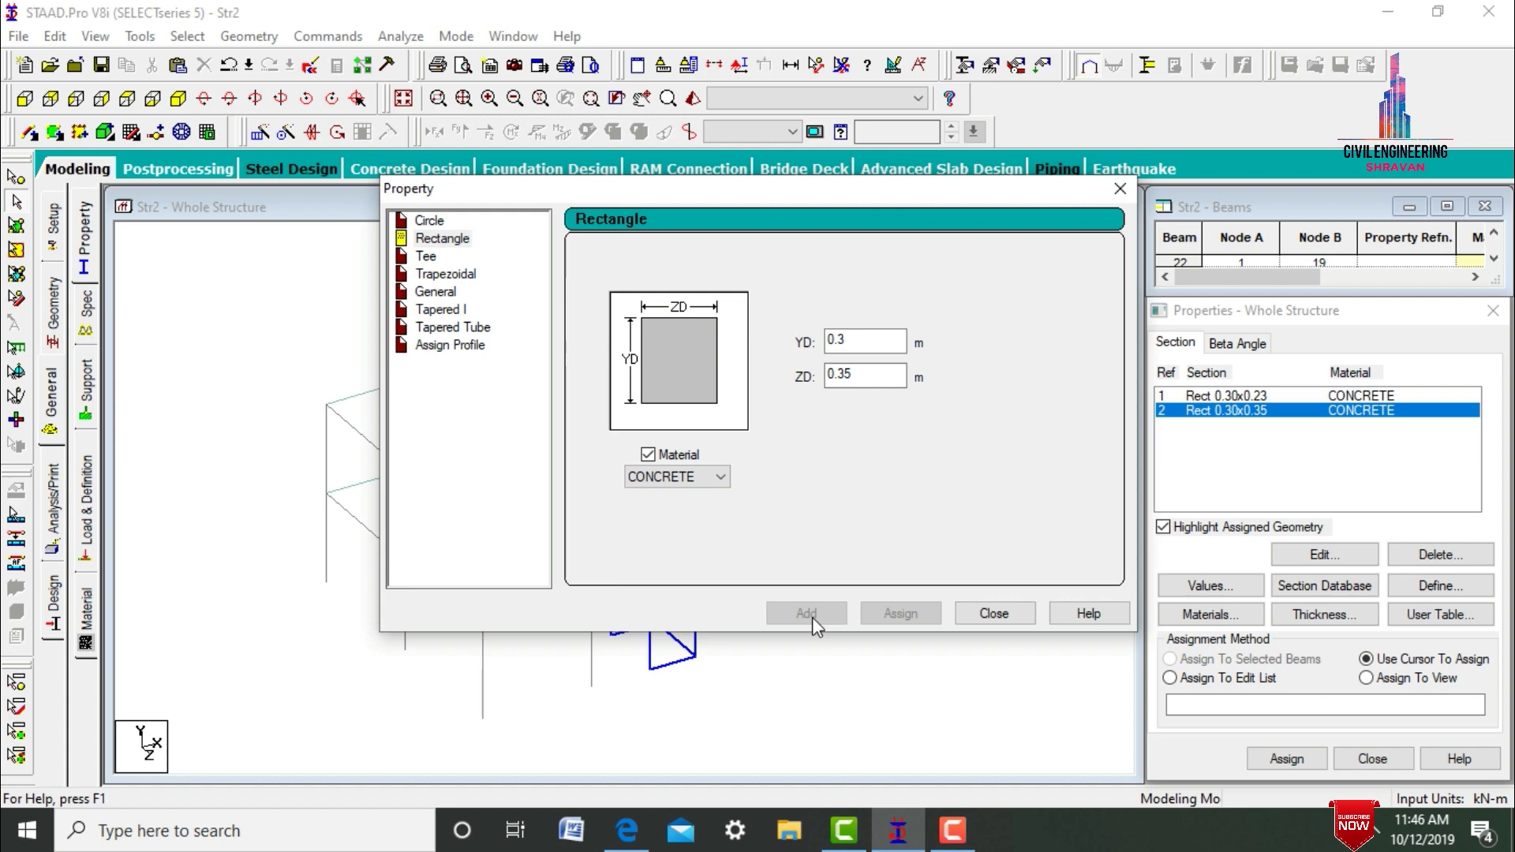
click(999, 612)
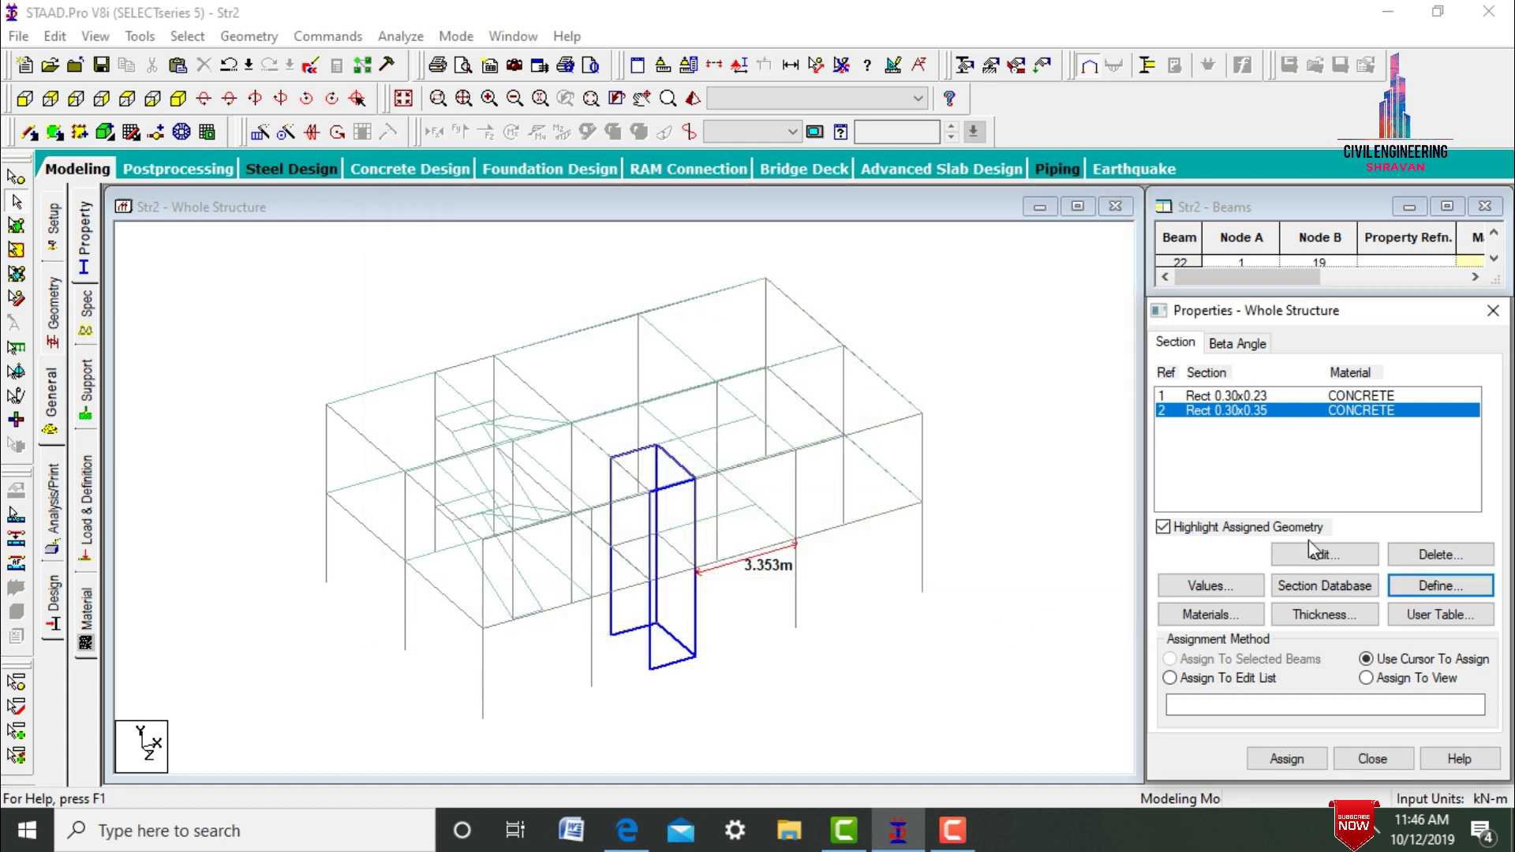
Define a concrete plate element thickness of 0.12 m at all four nodes
click(1320, 615)
click(927, 323)
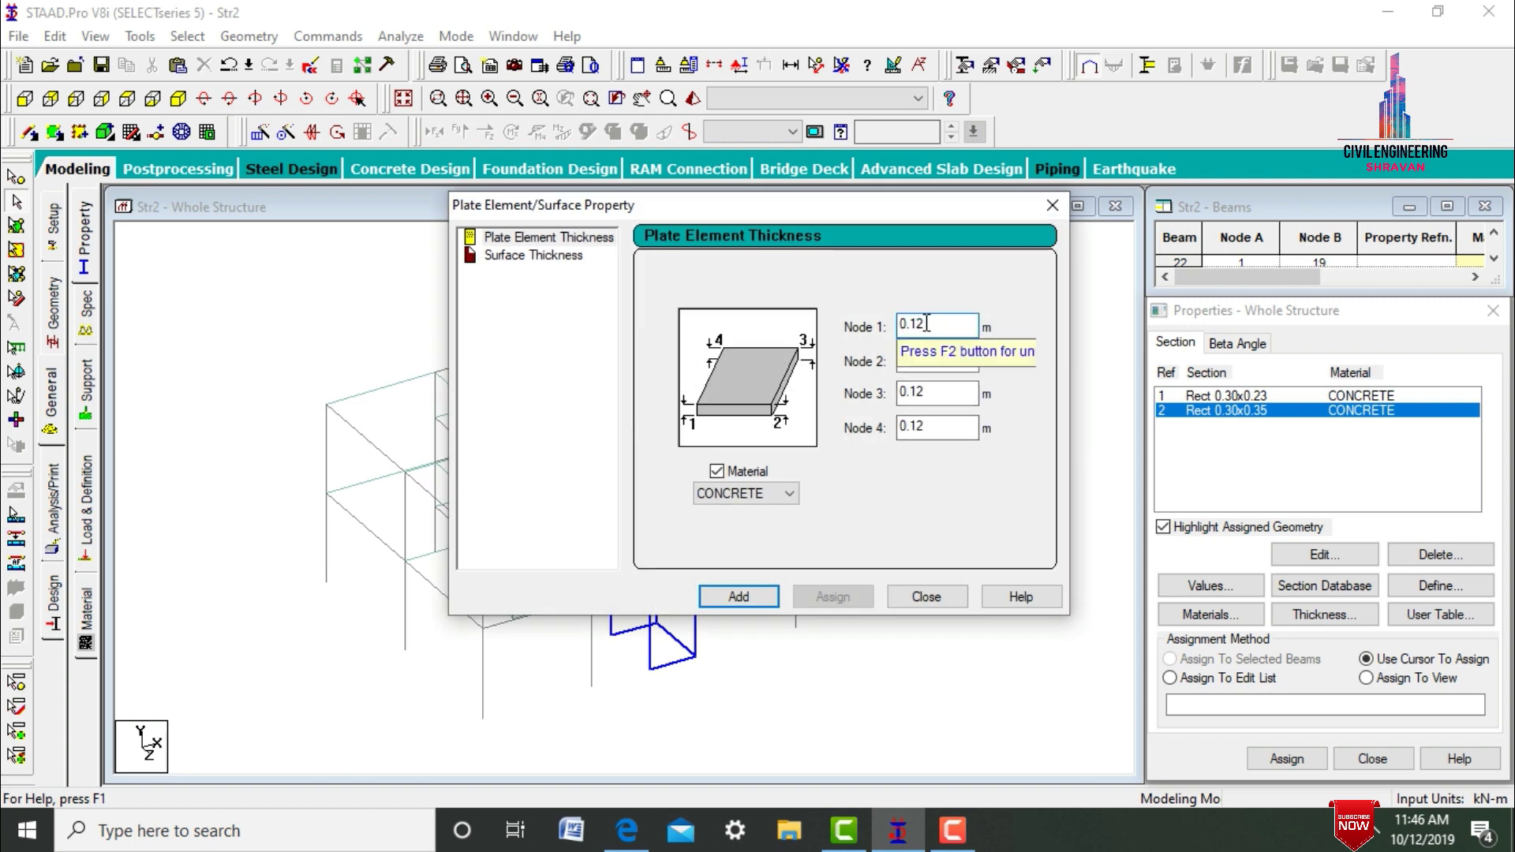
click(739, 597)
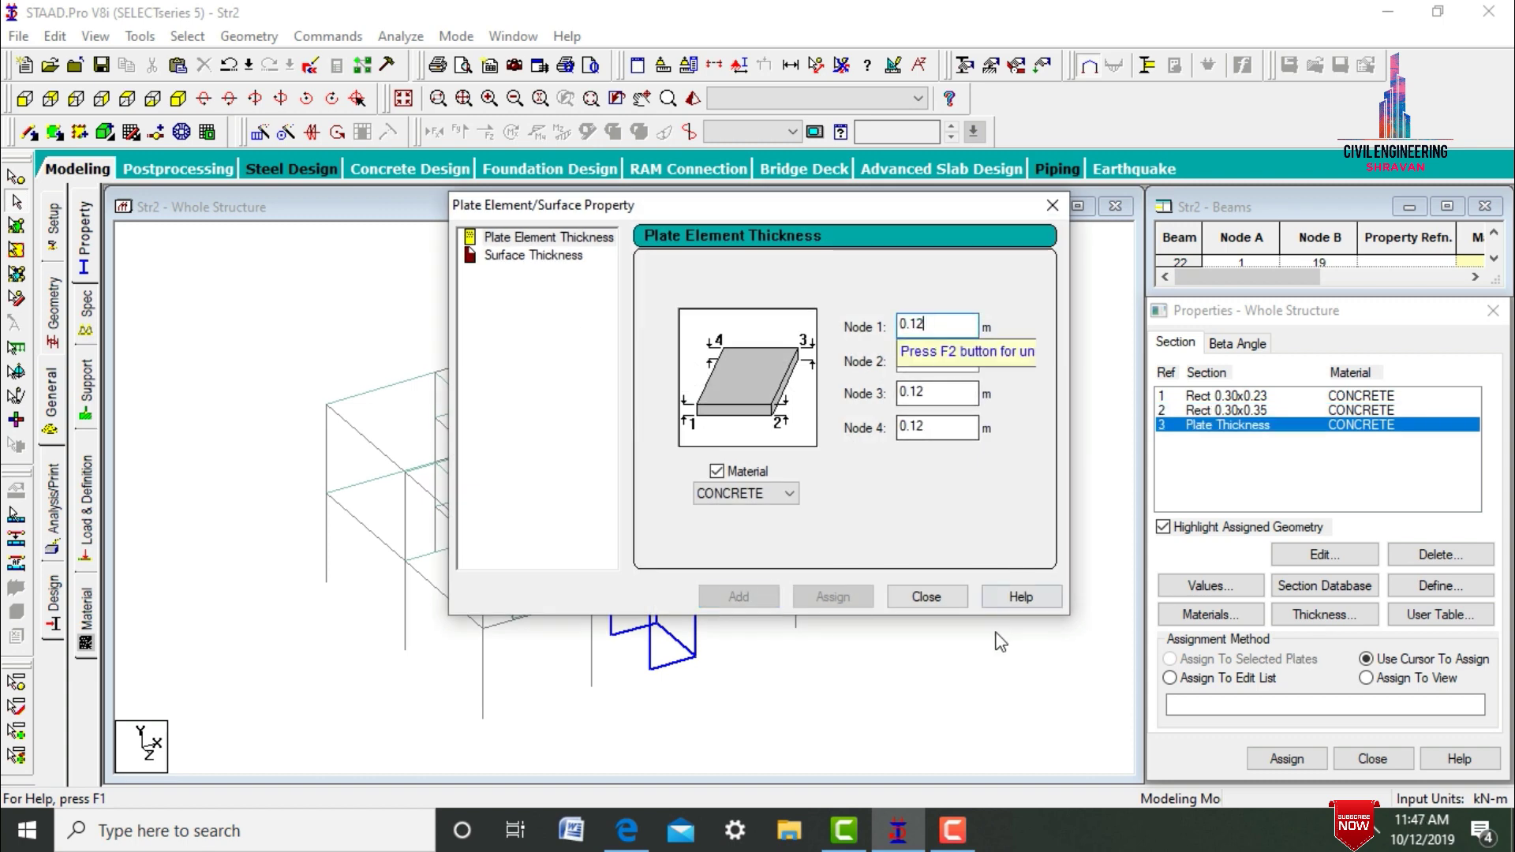
click(928, 597)
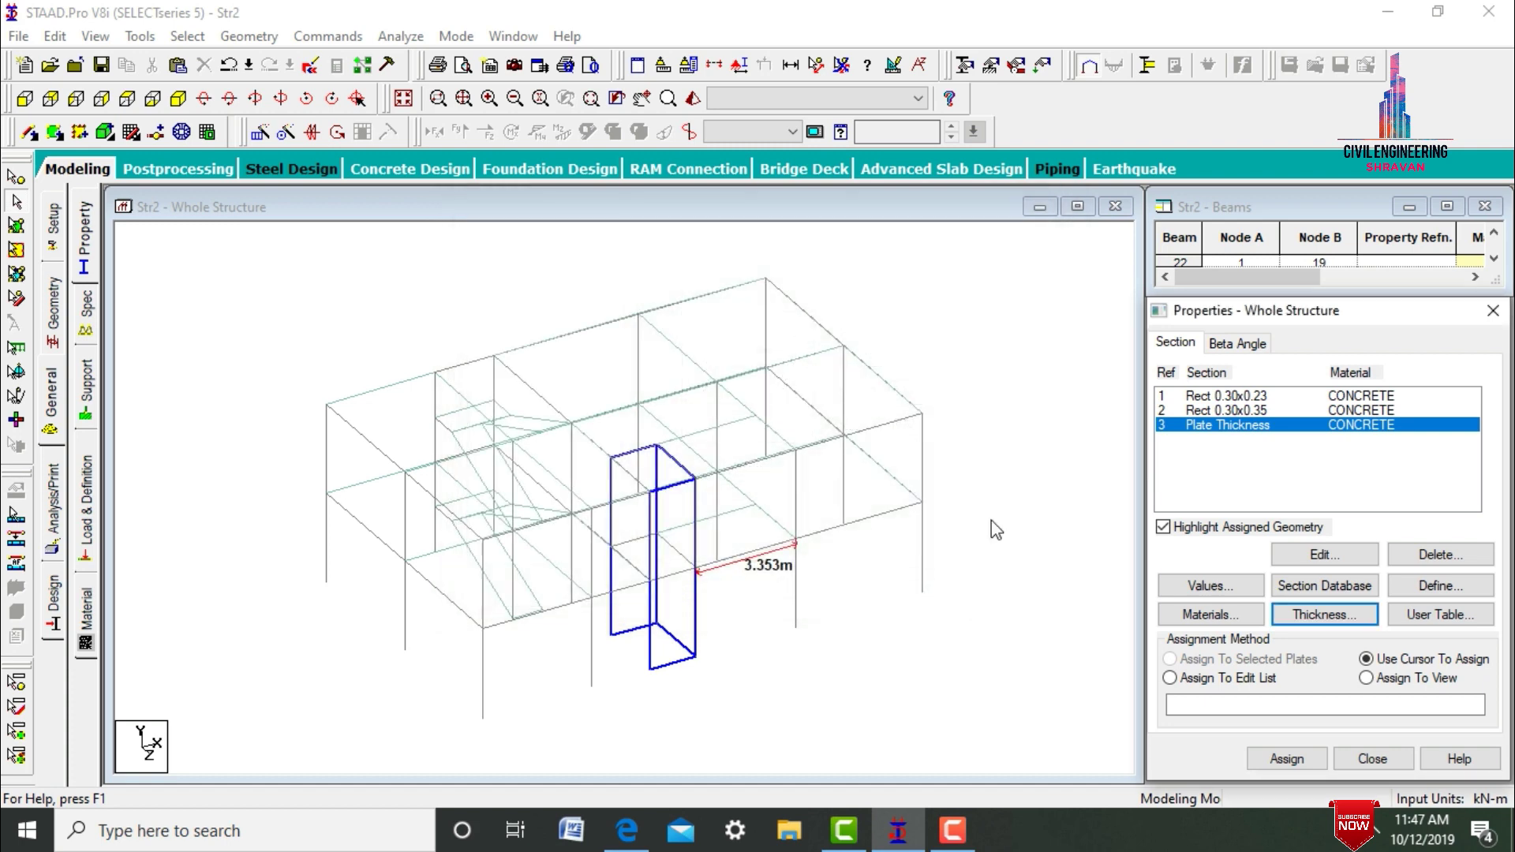
Assign the Rect 0.30x0.35 section to all columns, selecting the beams parallel to Y
click(1238, 411)
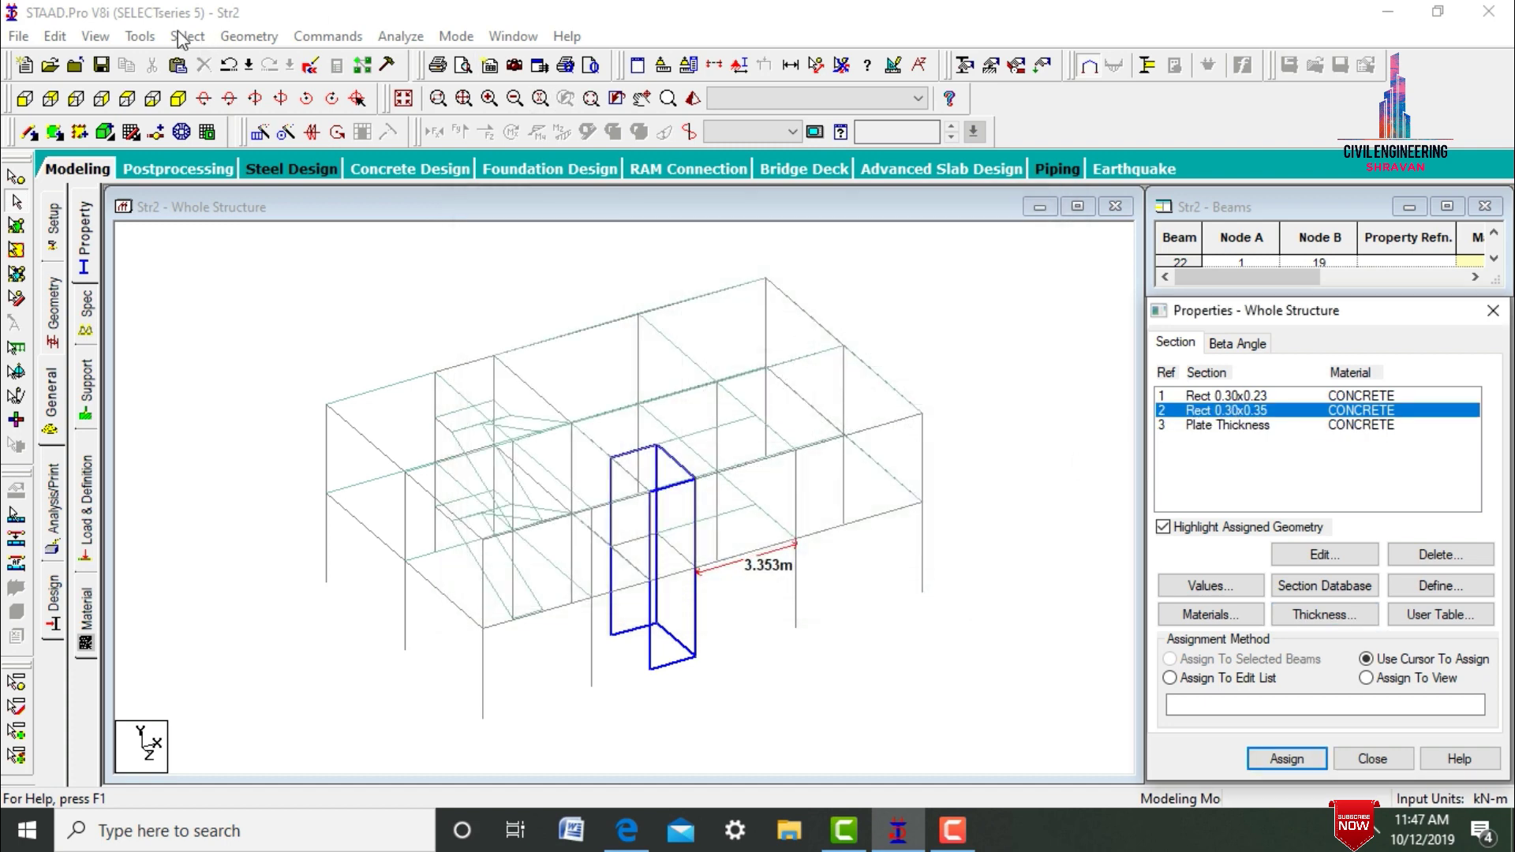
click(181, 37)
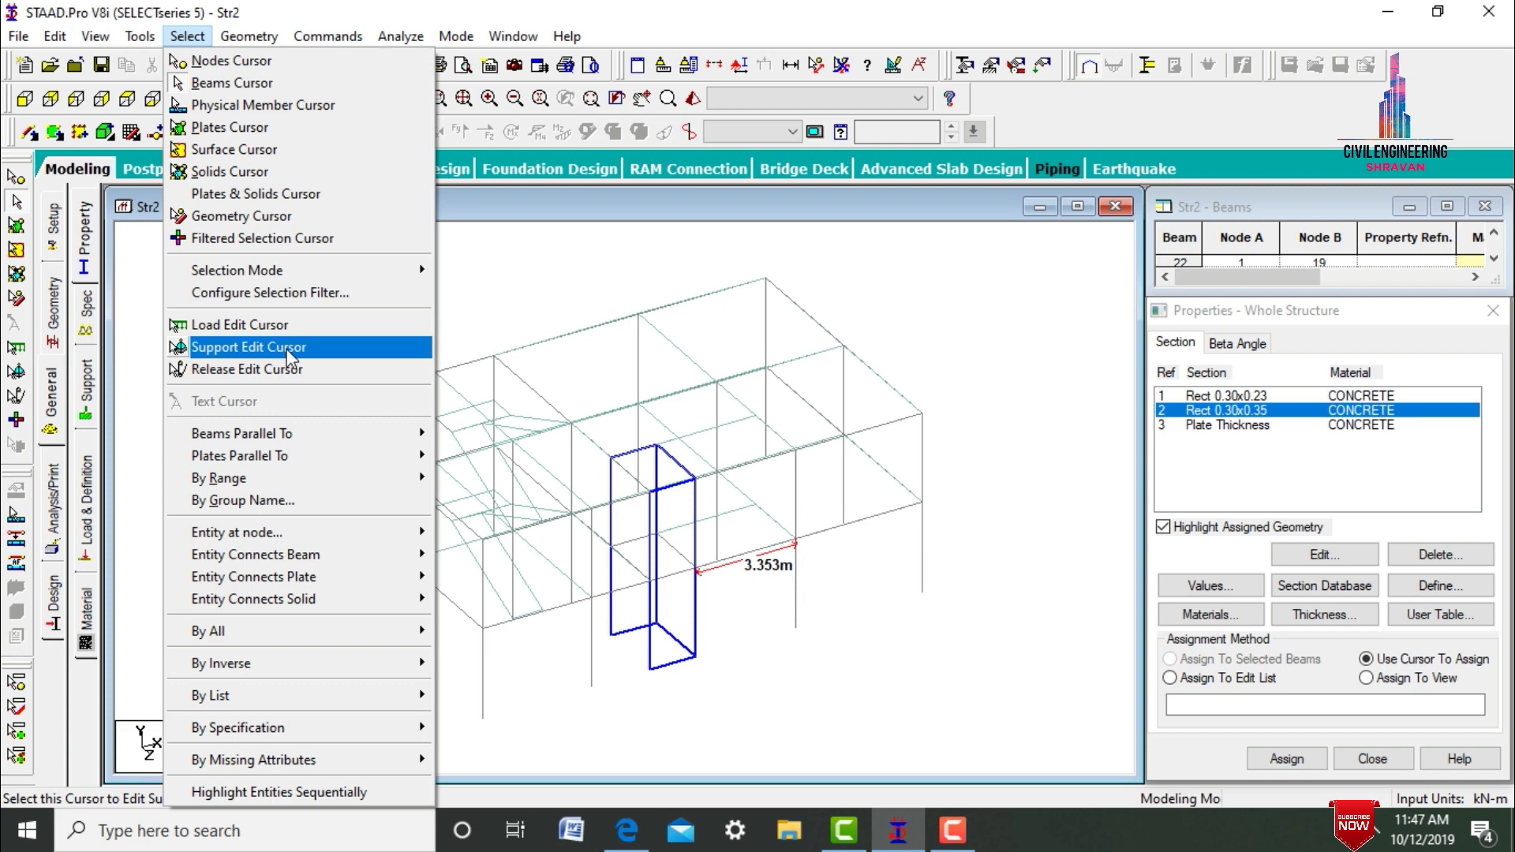
mouse_move(316, 436)
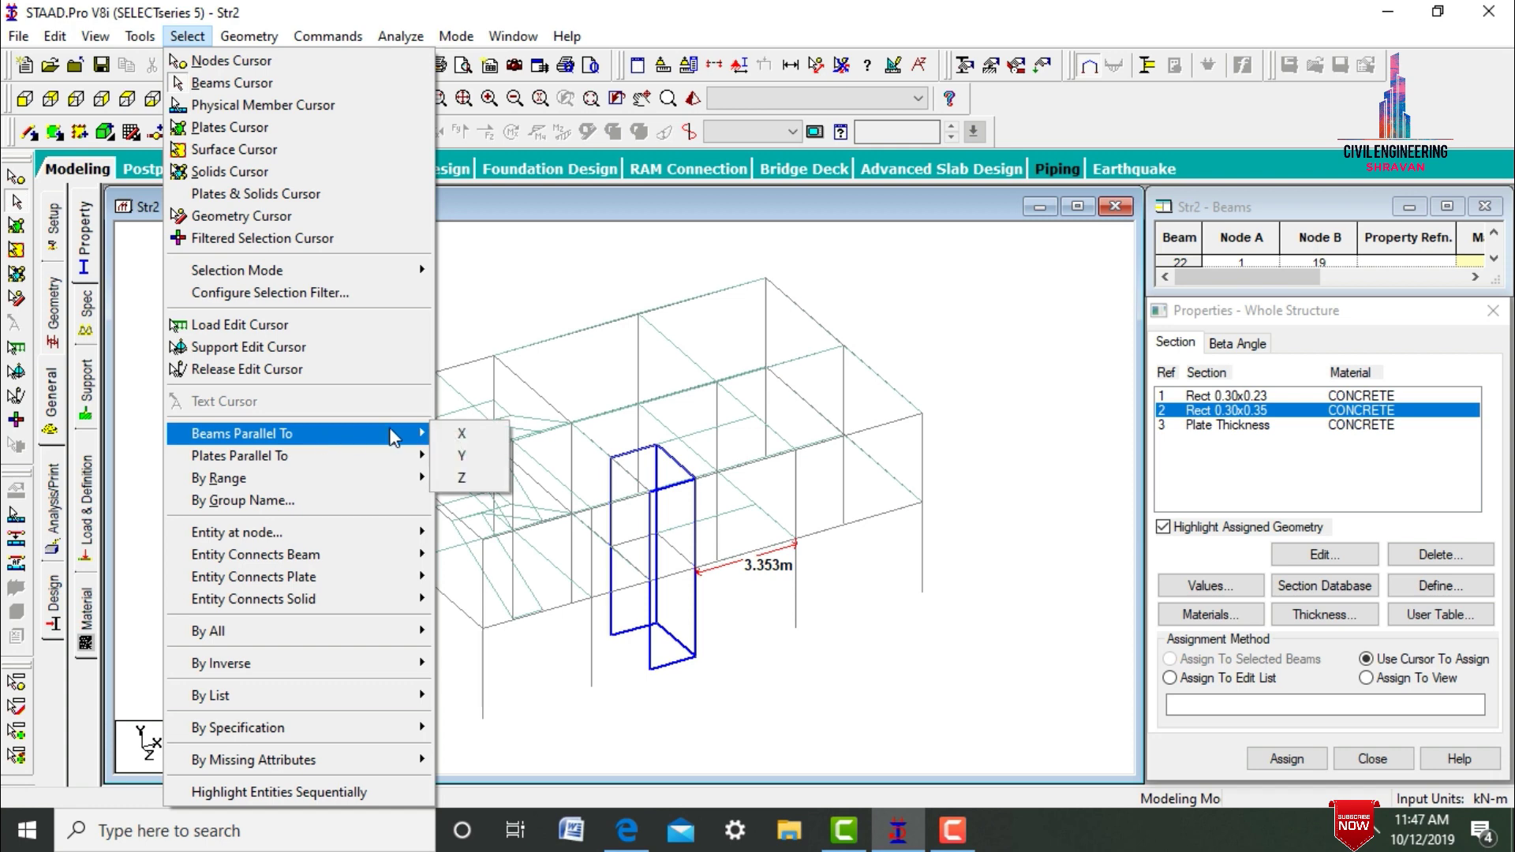
click(477, 460)
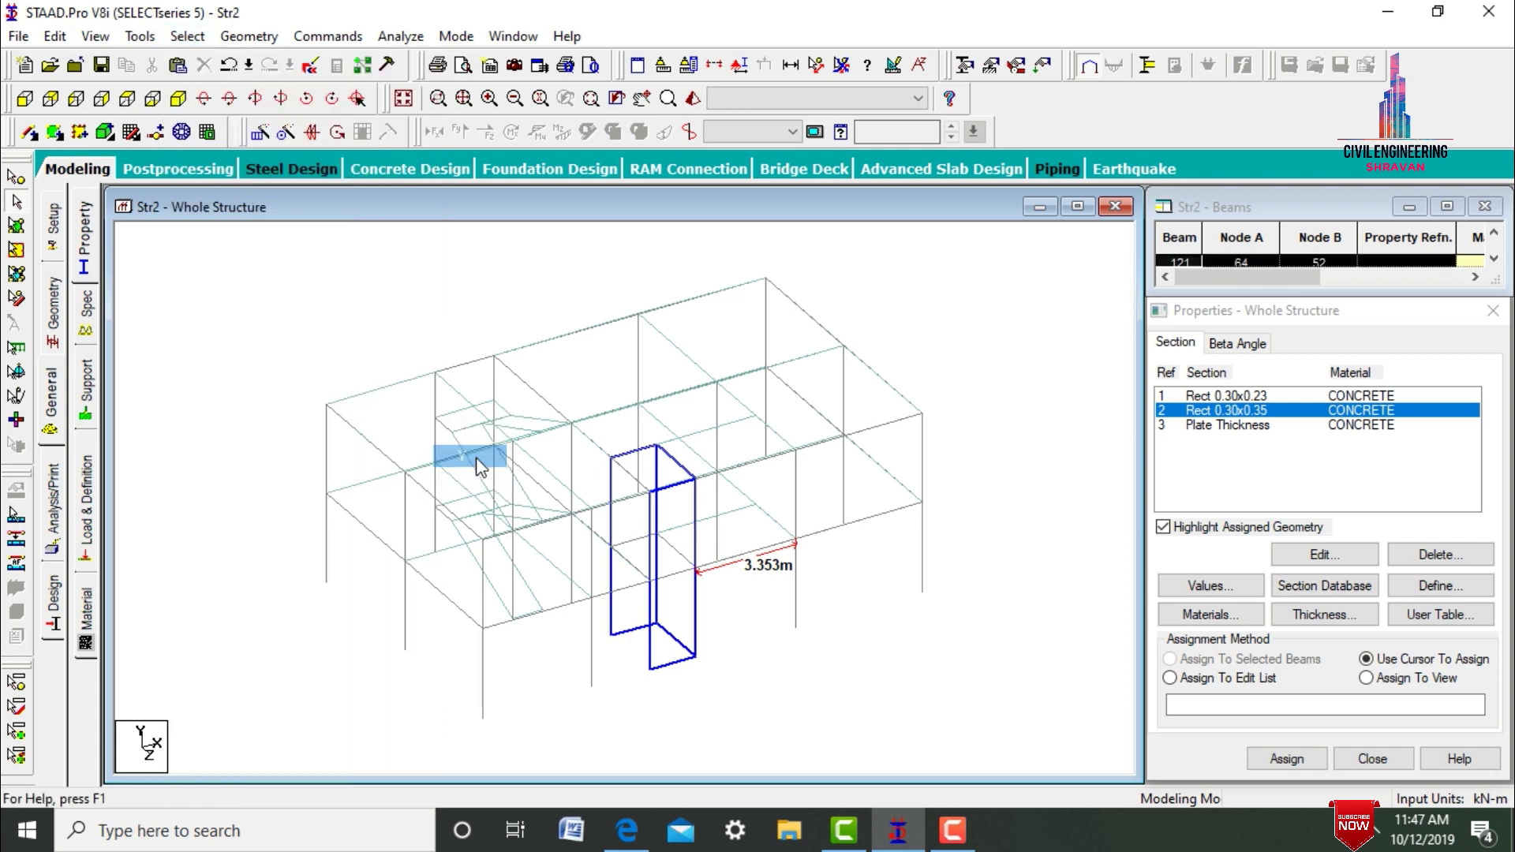
click(1294, 759)
key(Return)
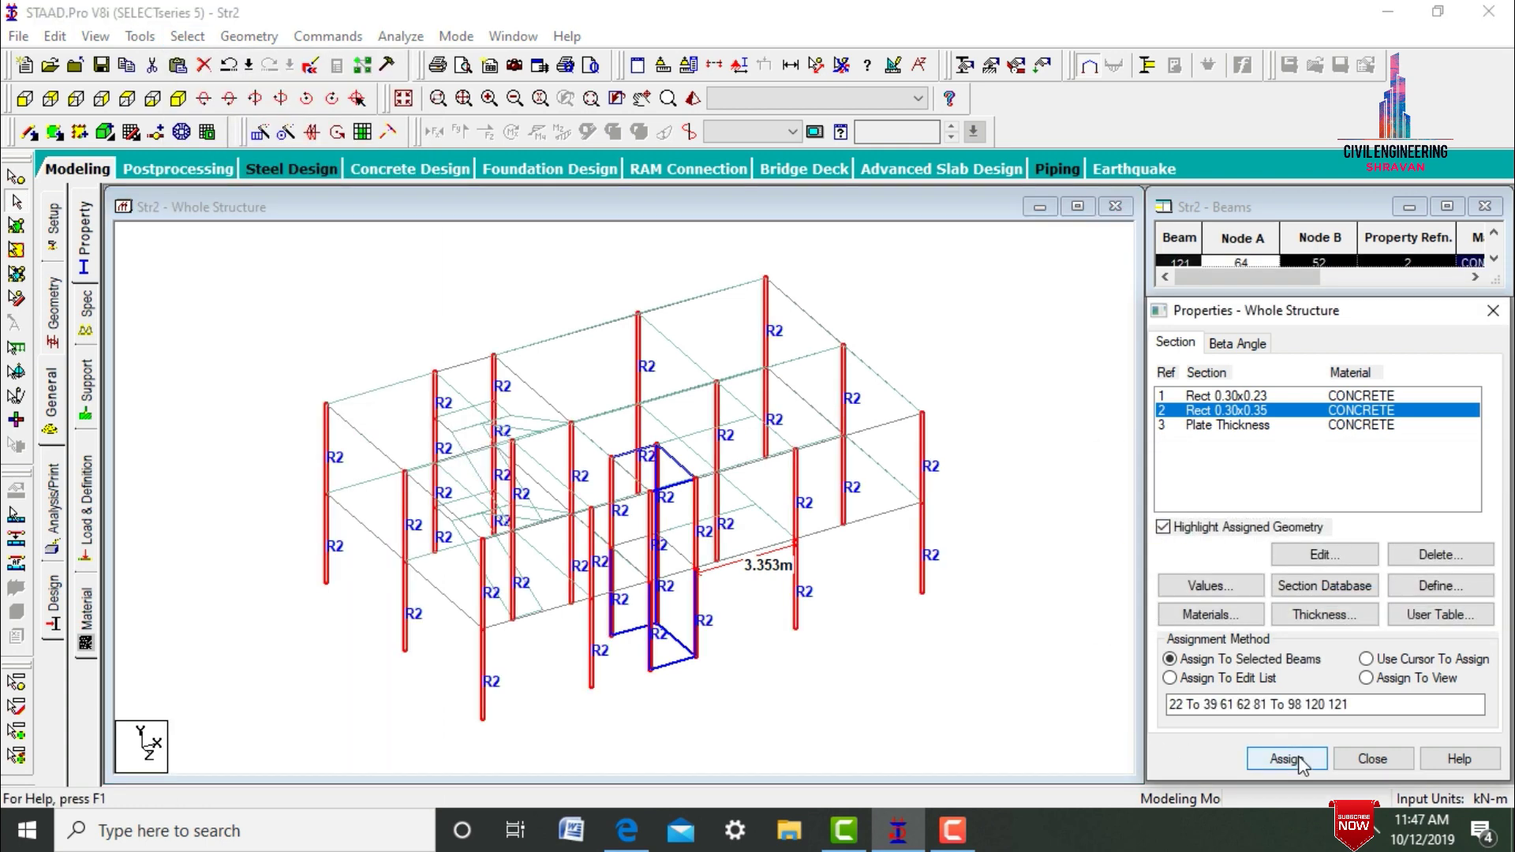
Assign the Rect 0.30x0.23 section to all horizontal beams parallel to X and Z
click(1249, 396)
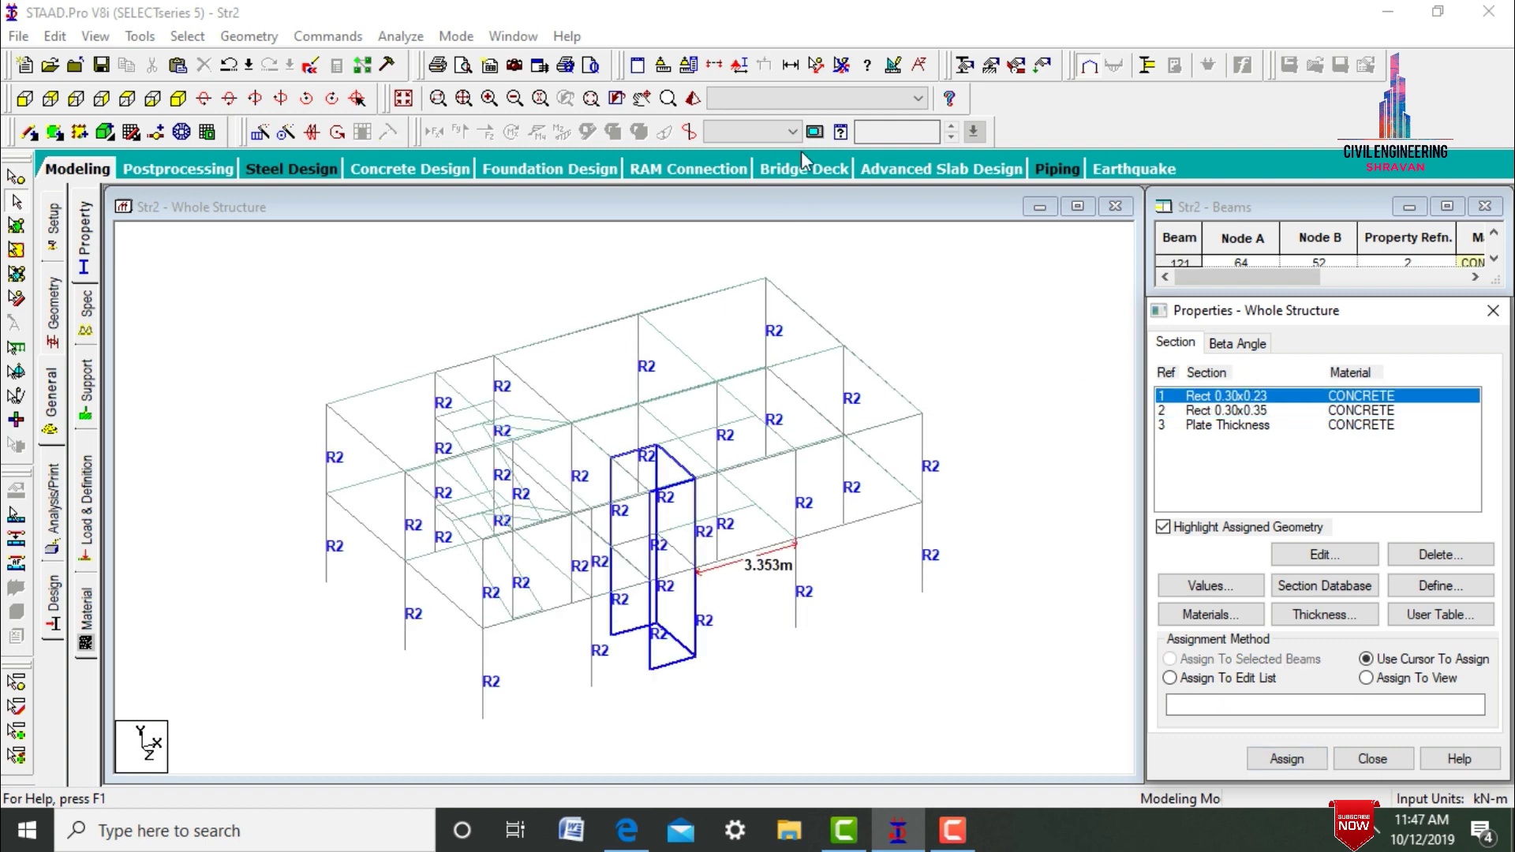
click(187, 36)
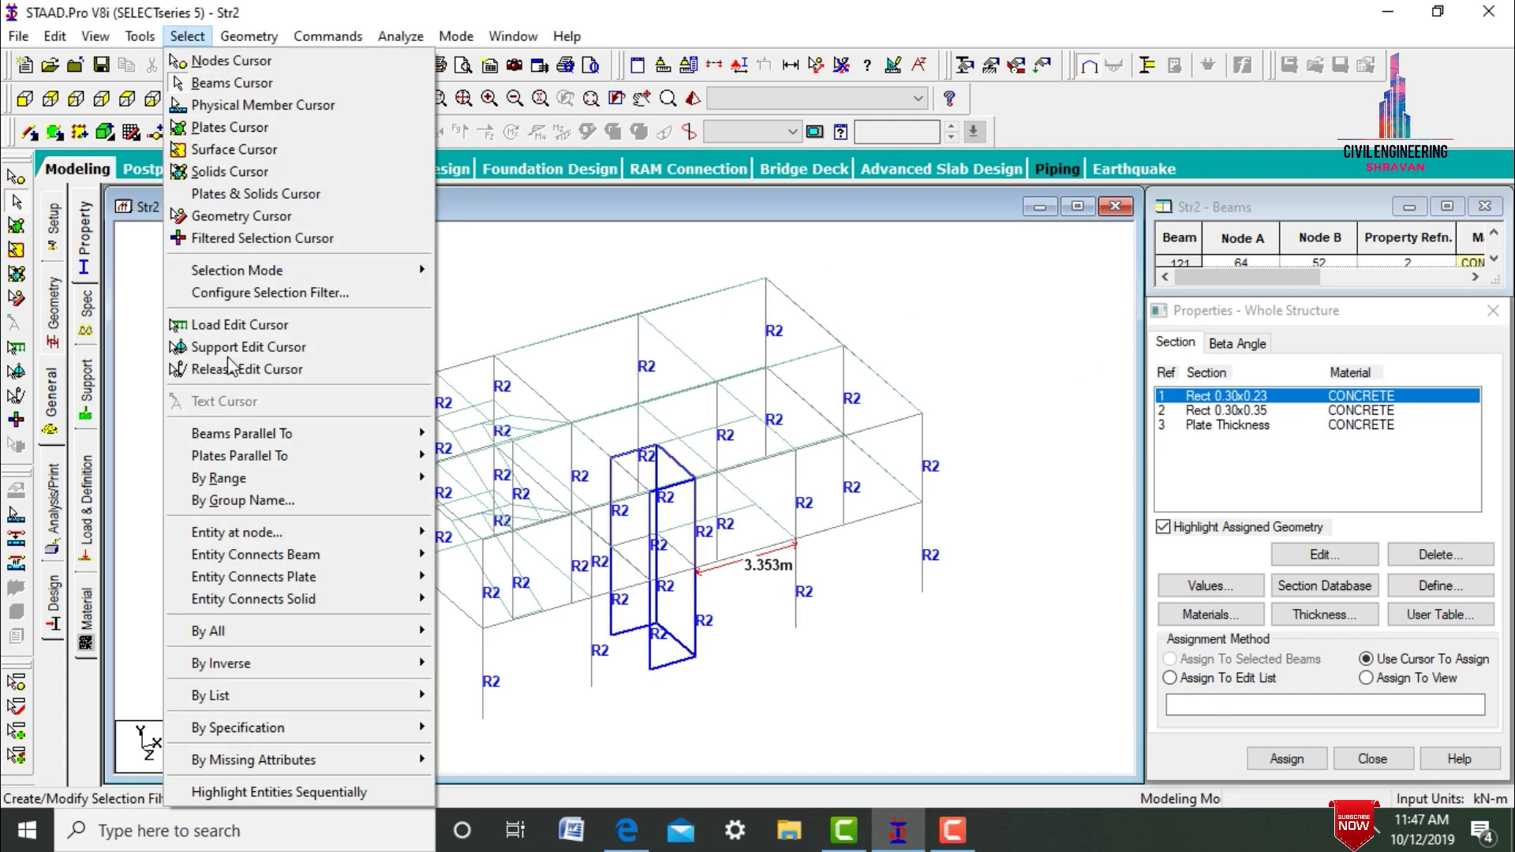
mouse_move(249, 436)
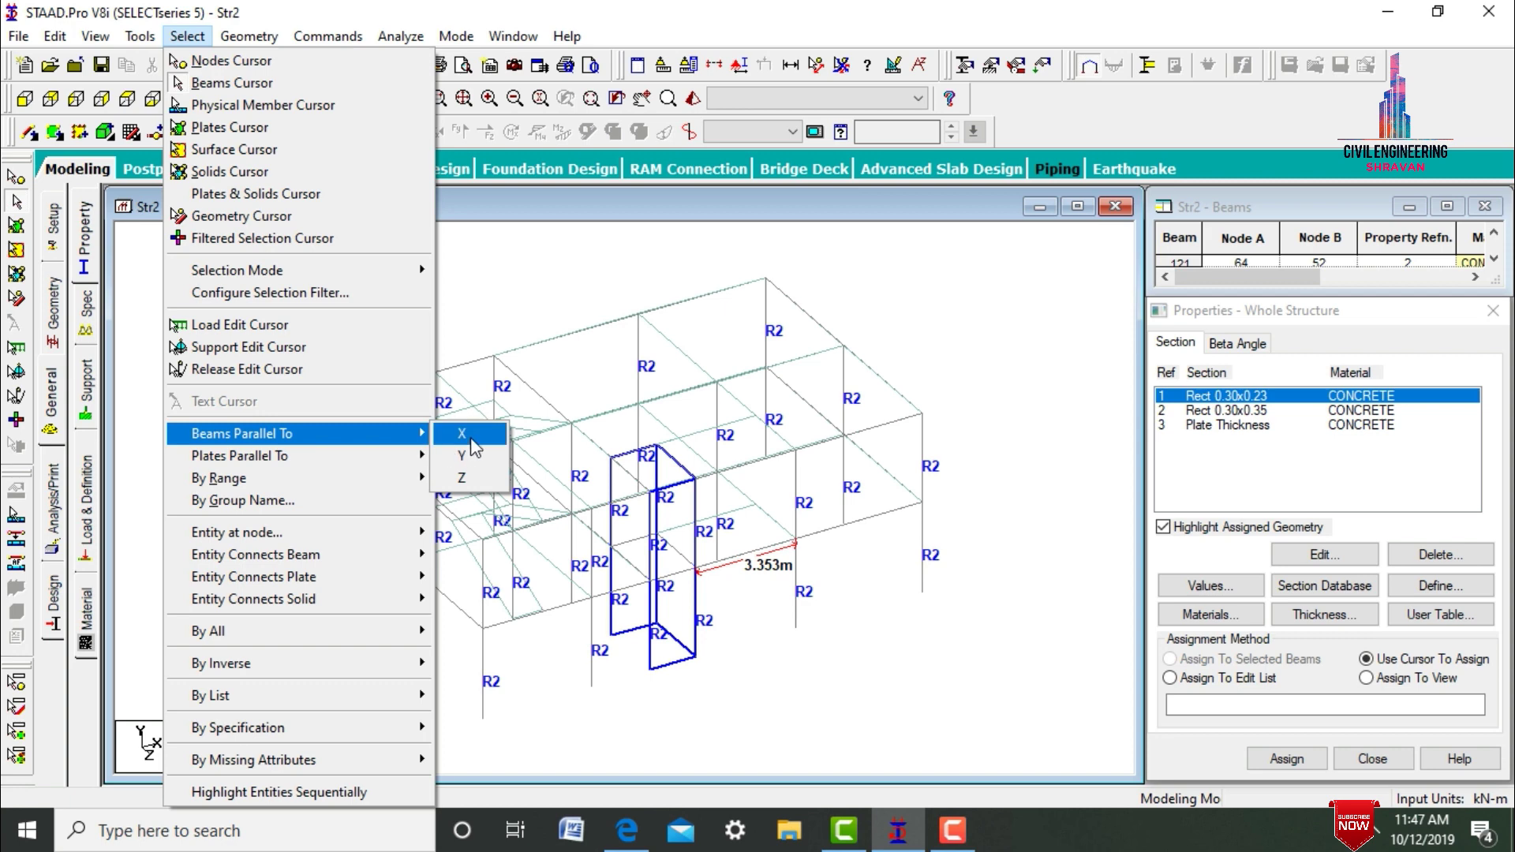
click(466, 434)
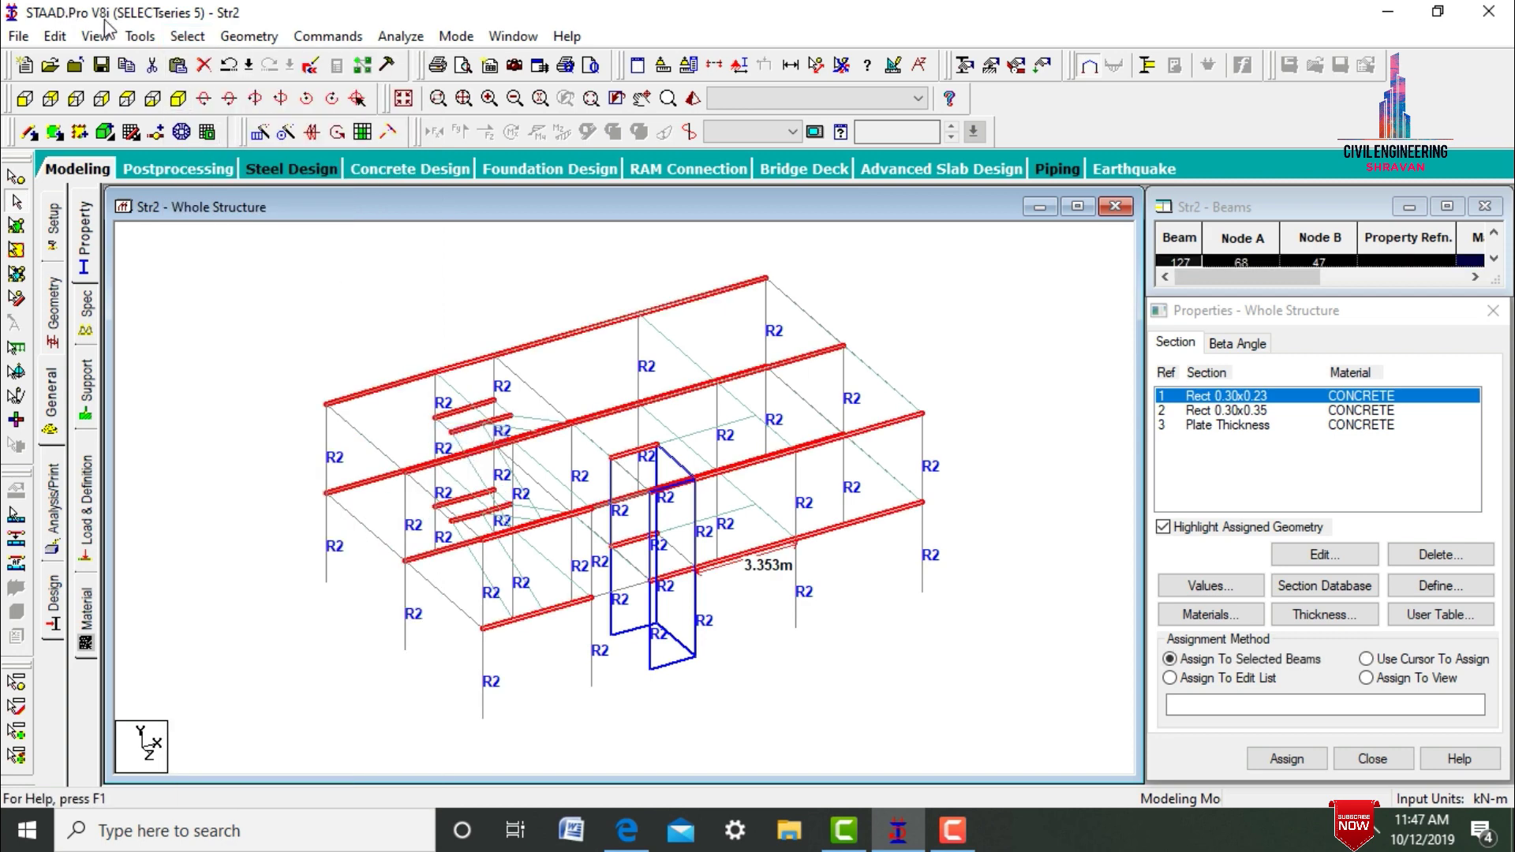
click(188, 36)
mouse_move(249, 433)
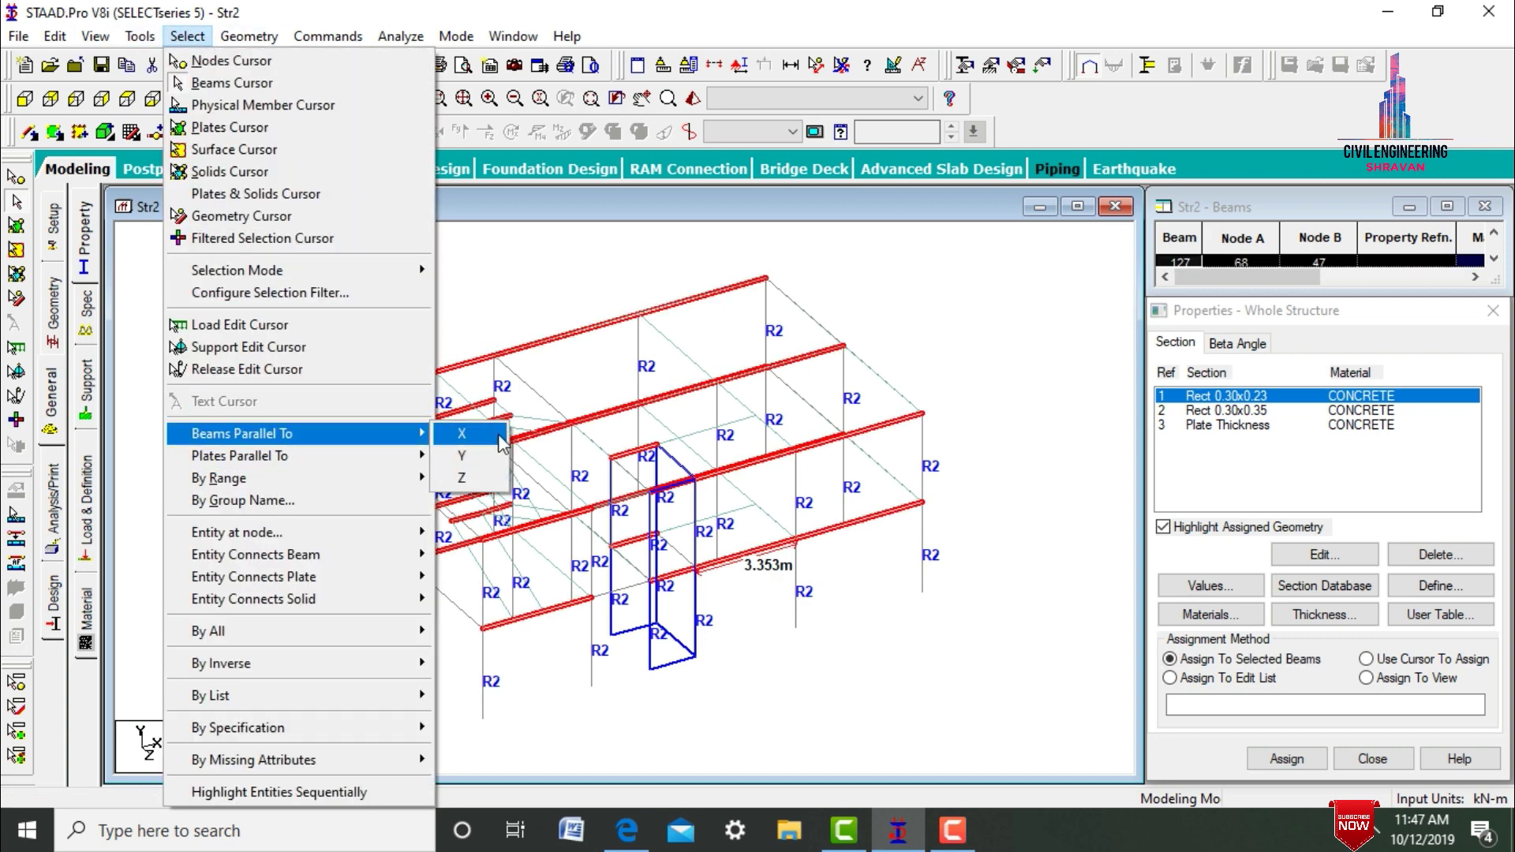
click(472, 479)
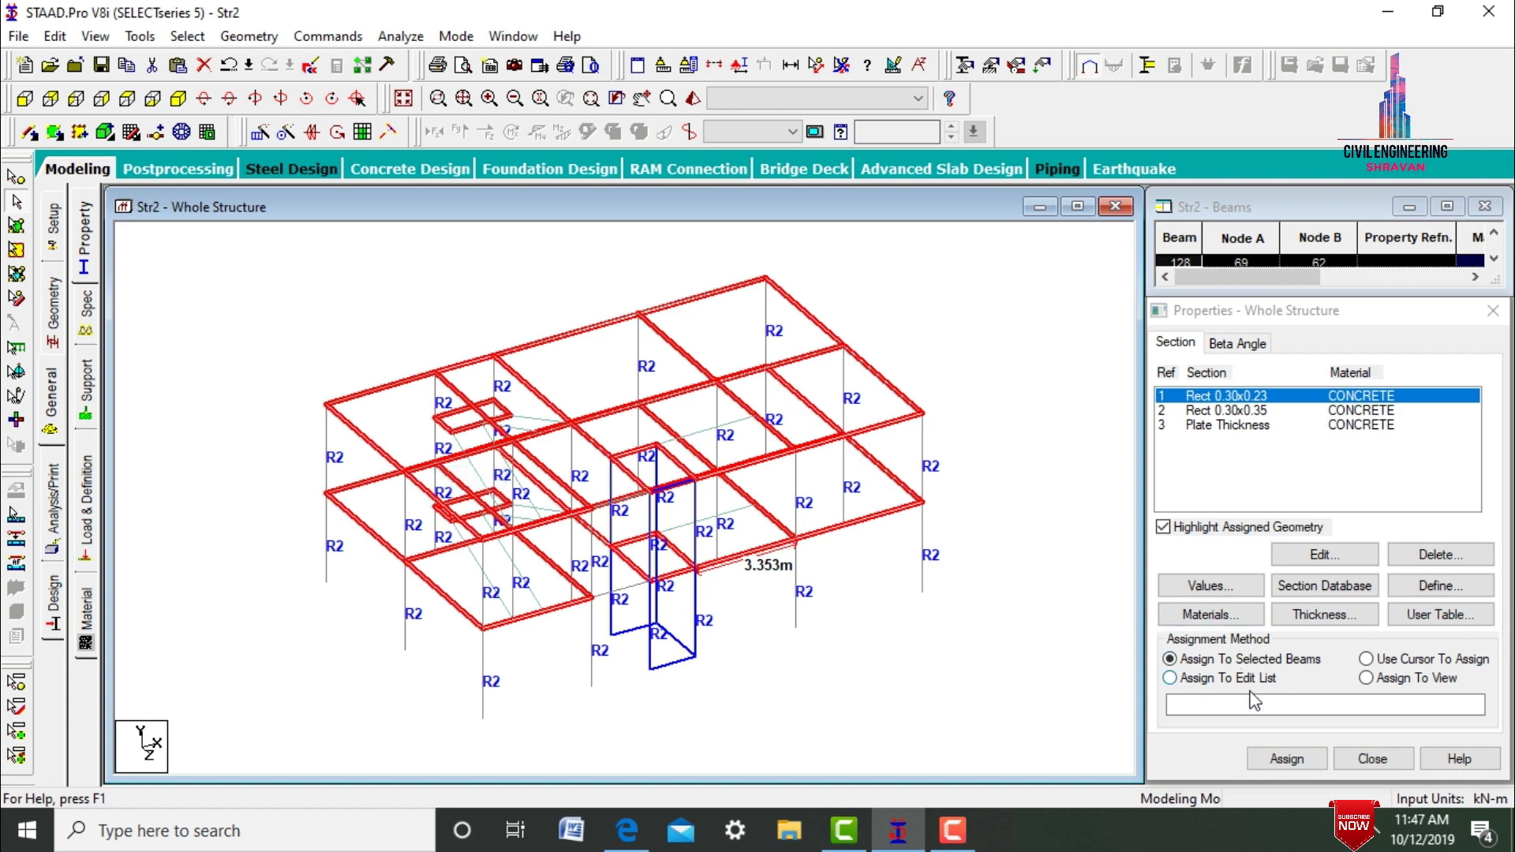
click(1276, 759)
key(Return)
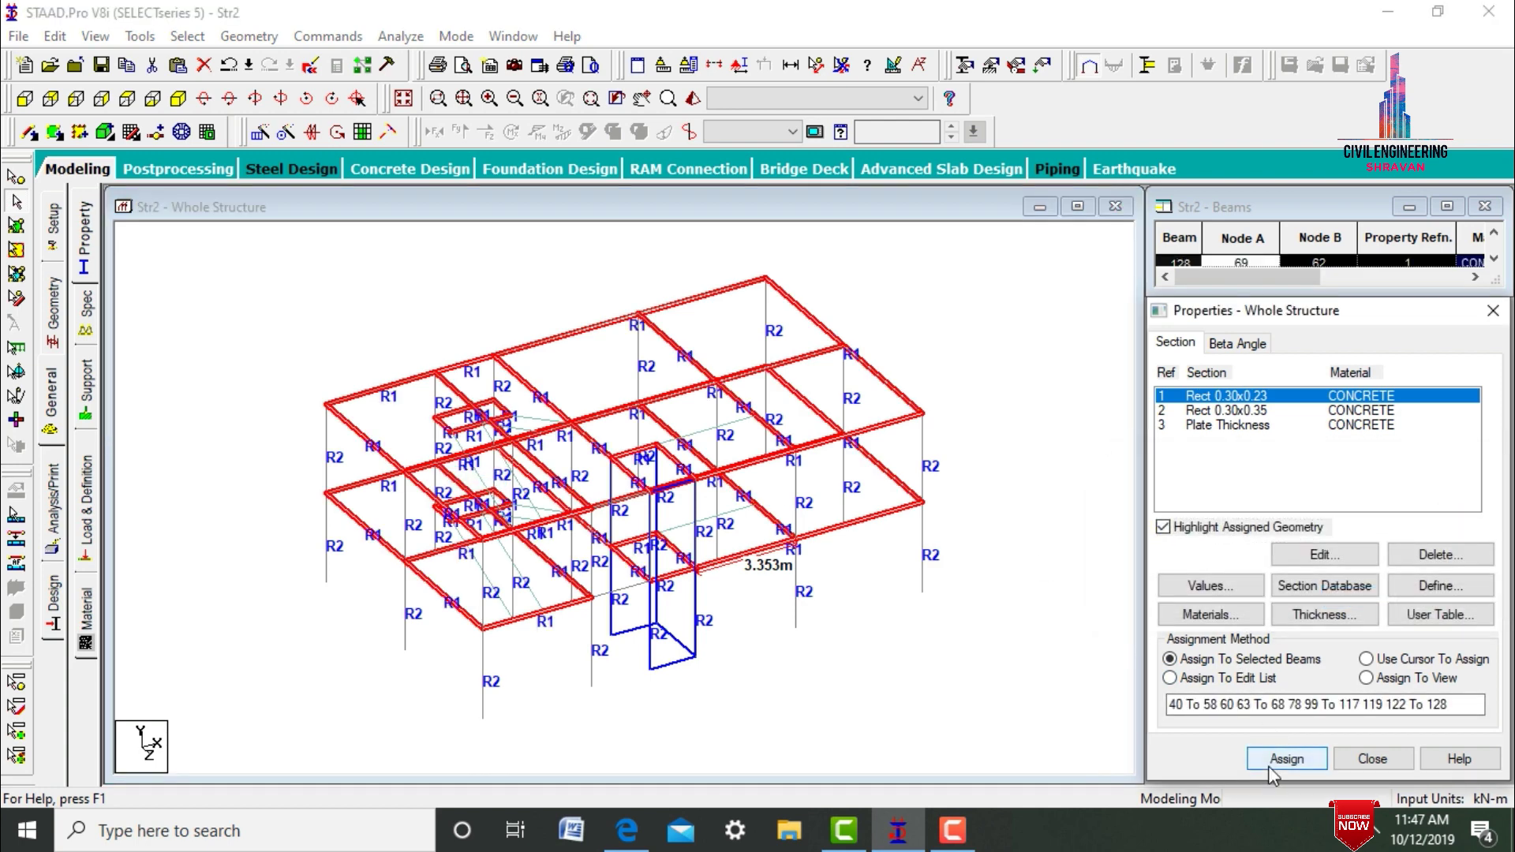
click(1366, 659)
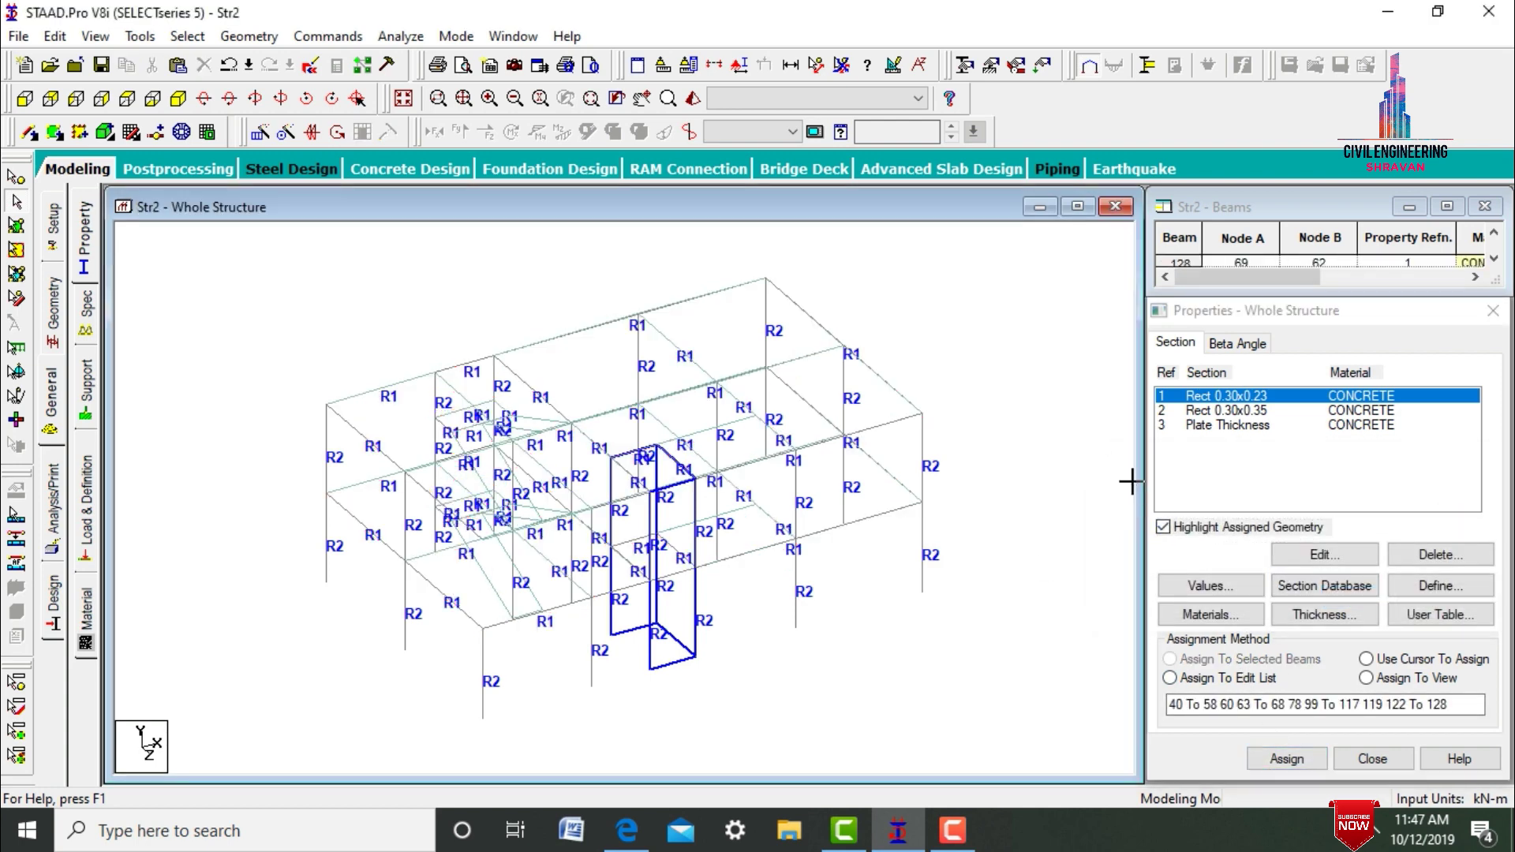
Assign the plate thickness property to all slab and staircase plates in the view
click(1227, 426)
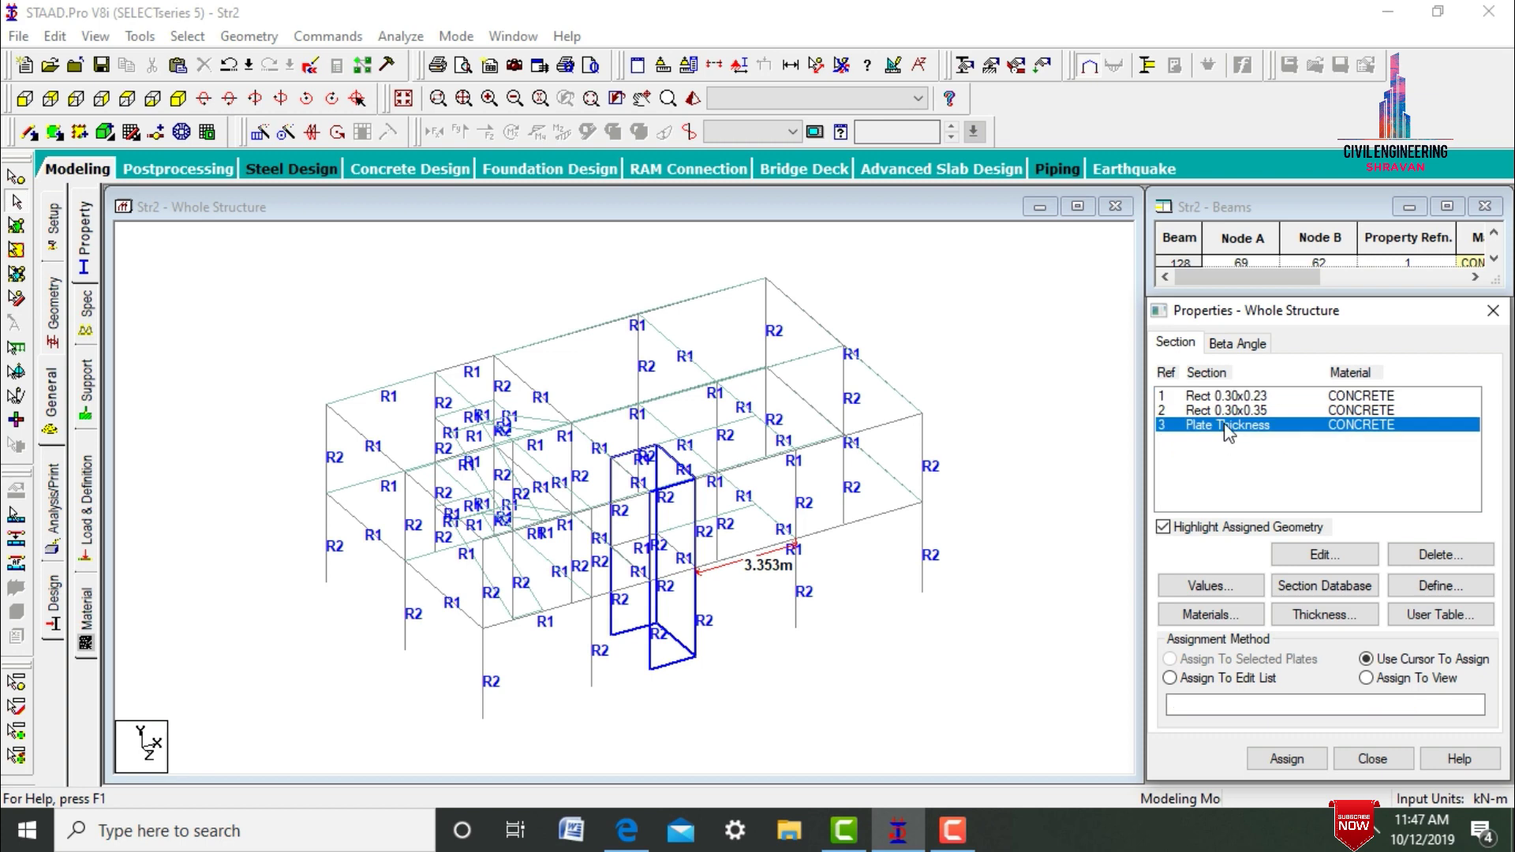
click(1398, 680)
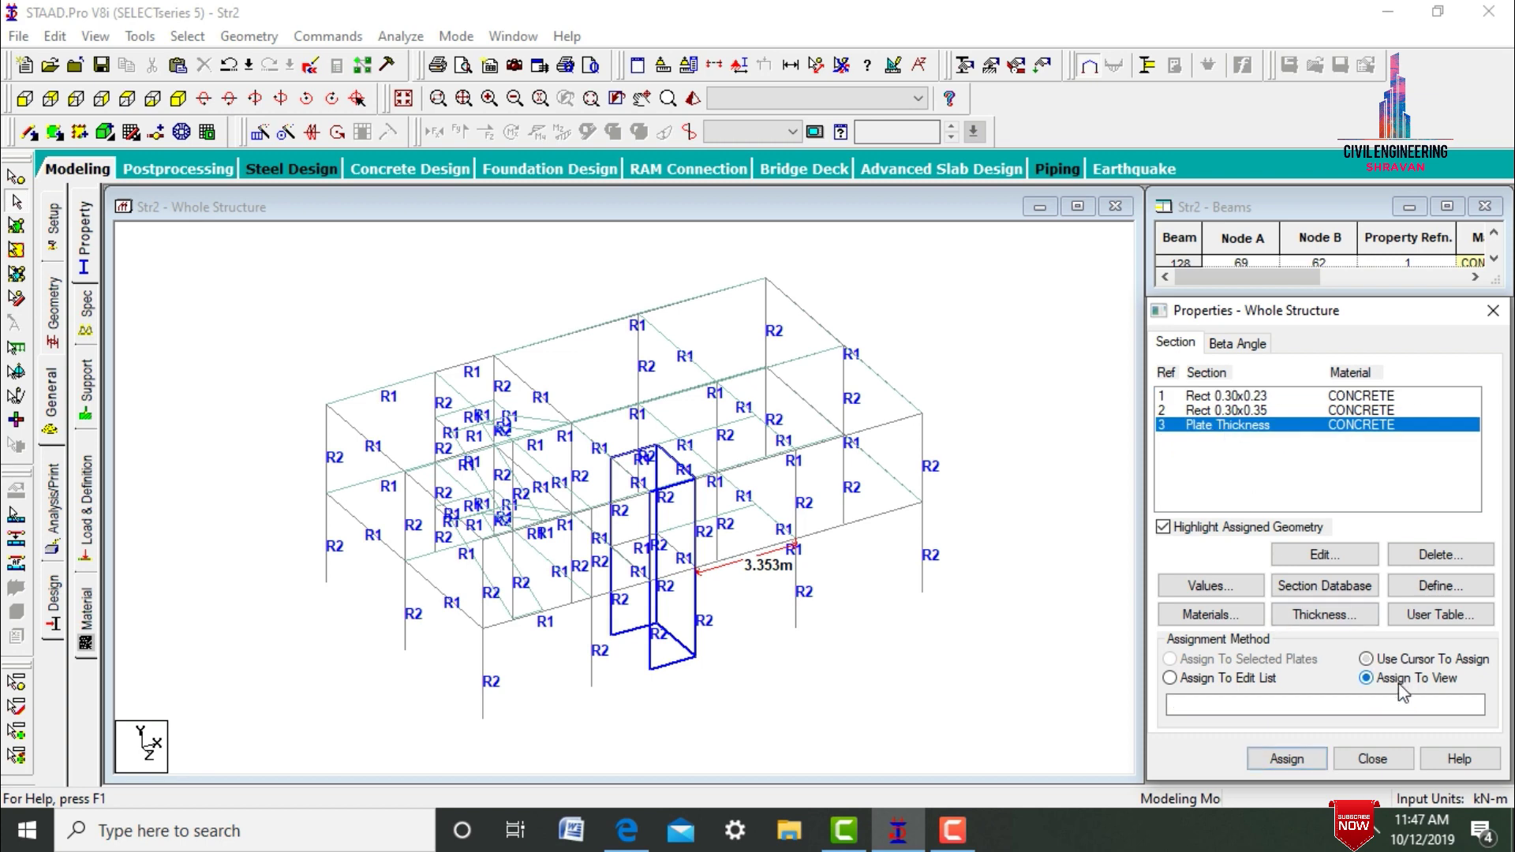
click(1303, 760)
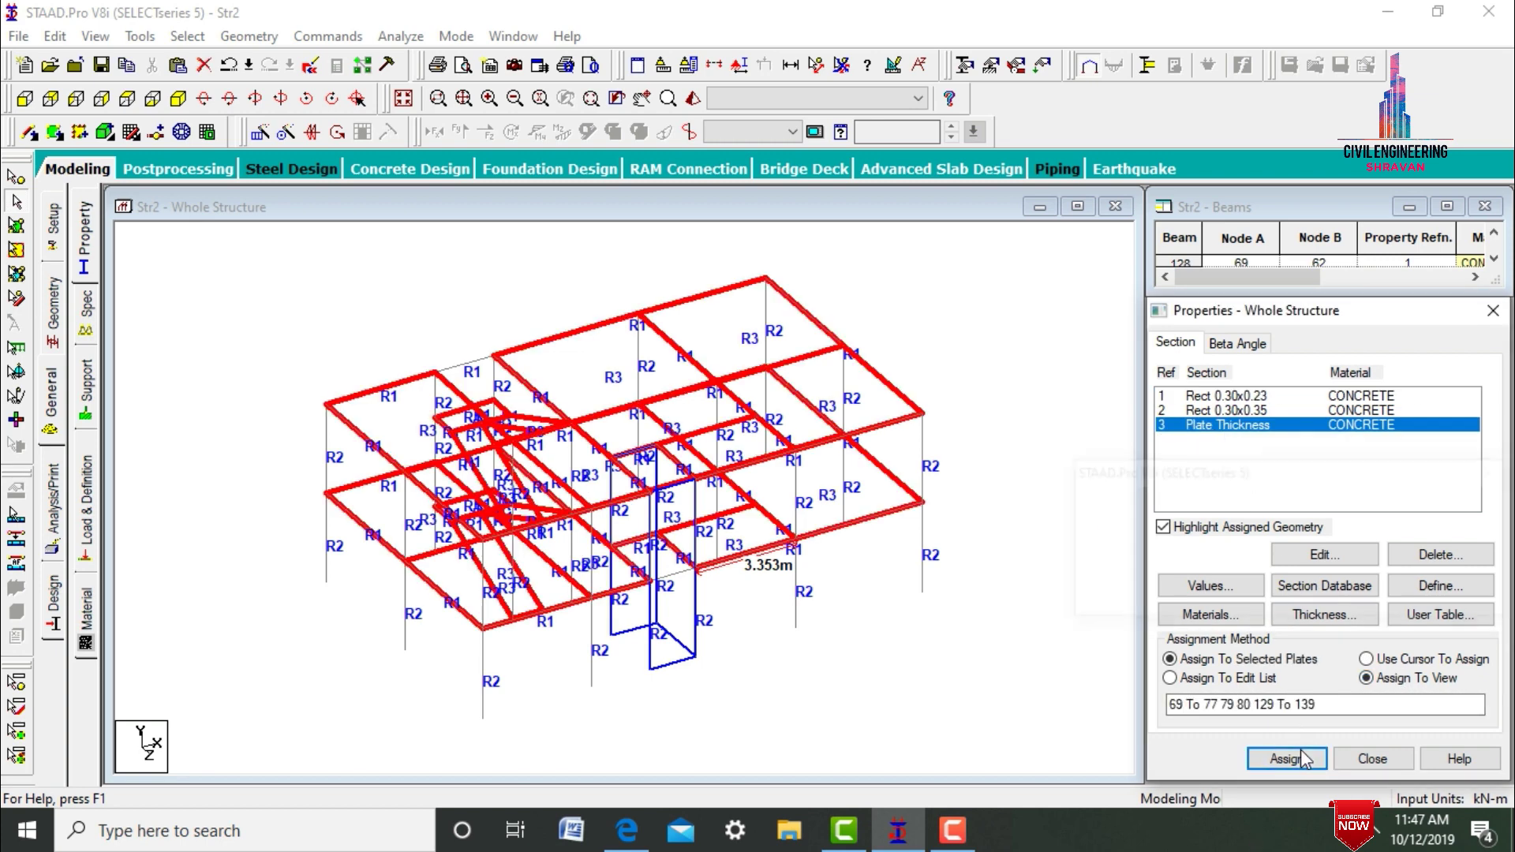
Define a concrete surface thickness of 0.100 m and finish defining thicknesses
click(1320, 612)
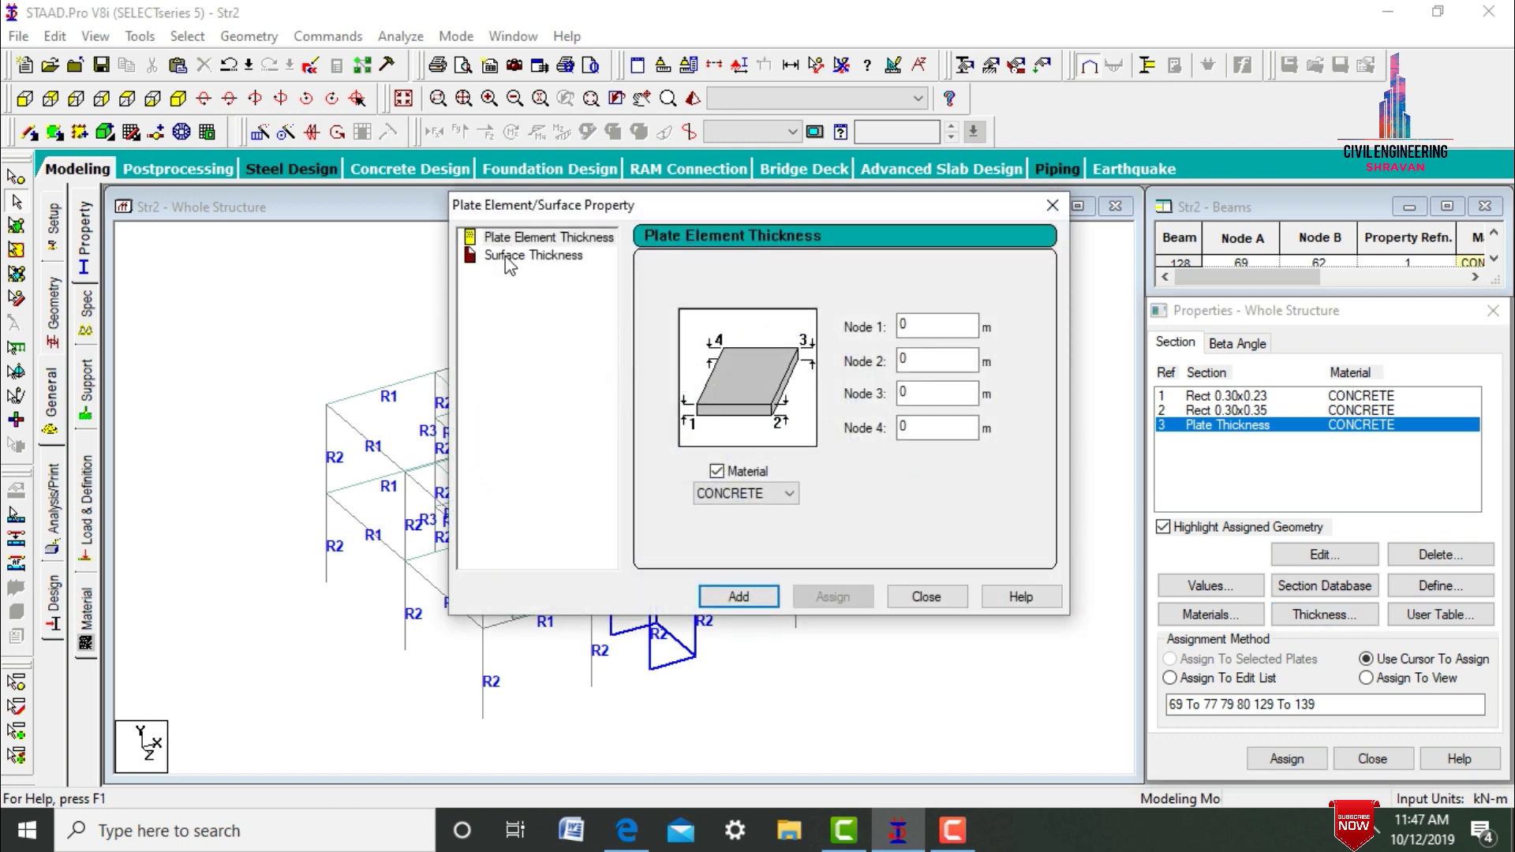
click(509, 256)
click(916, 327)
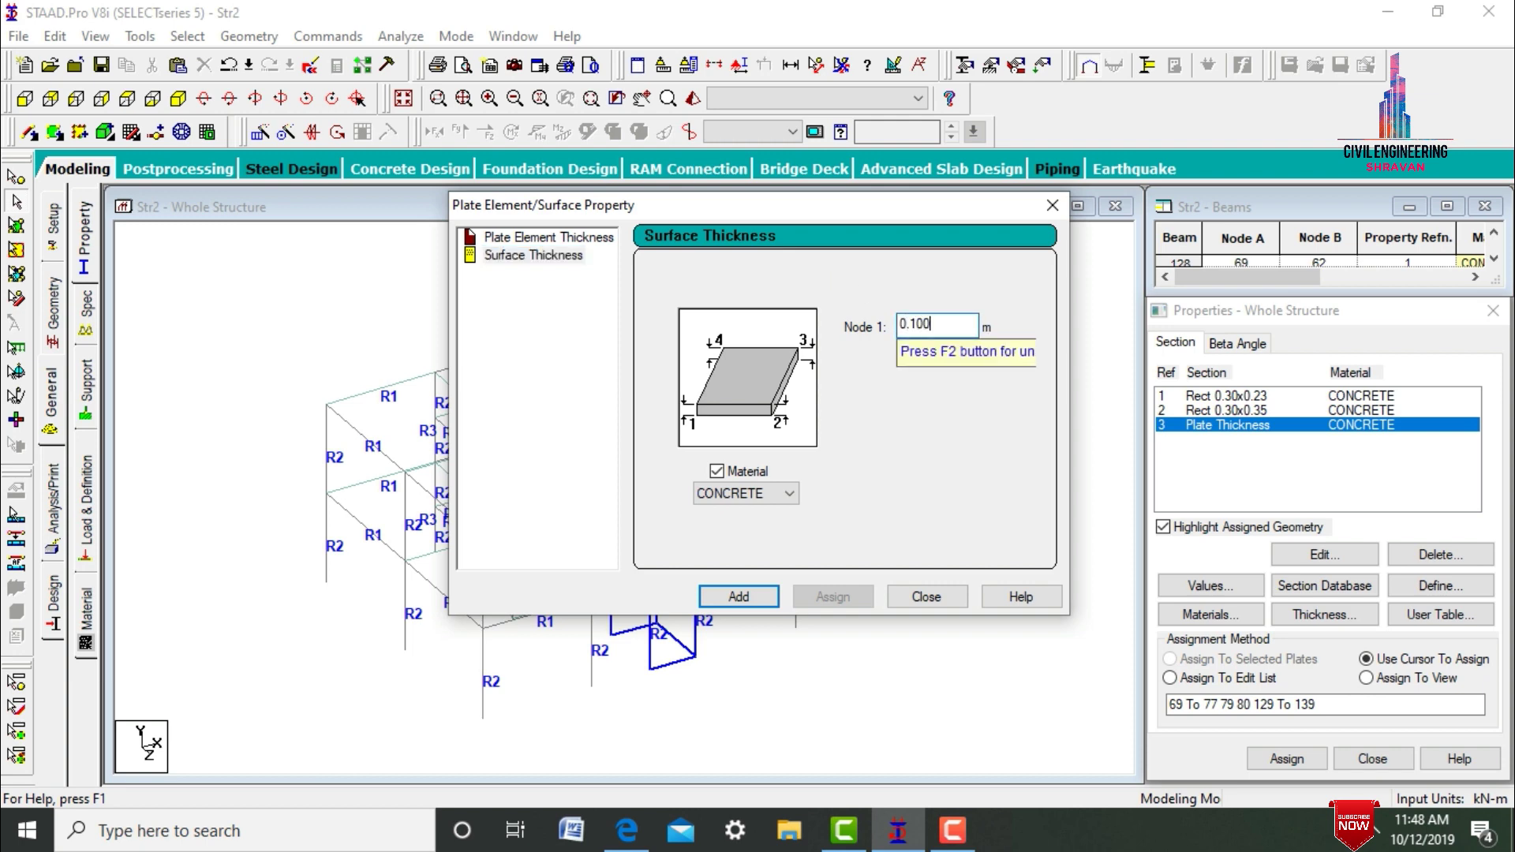
key(Return)
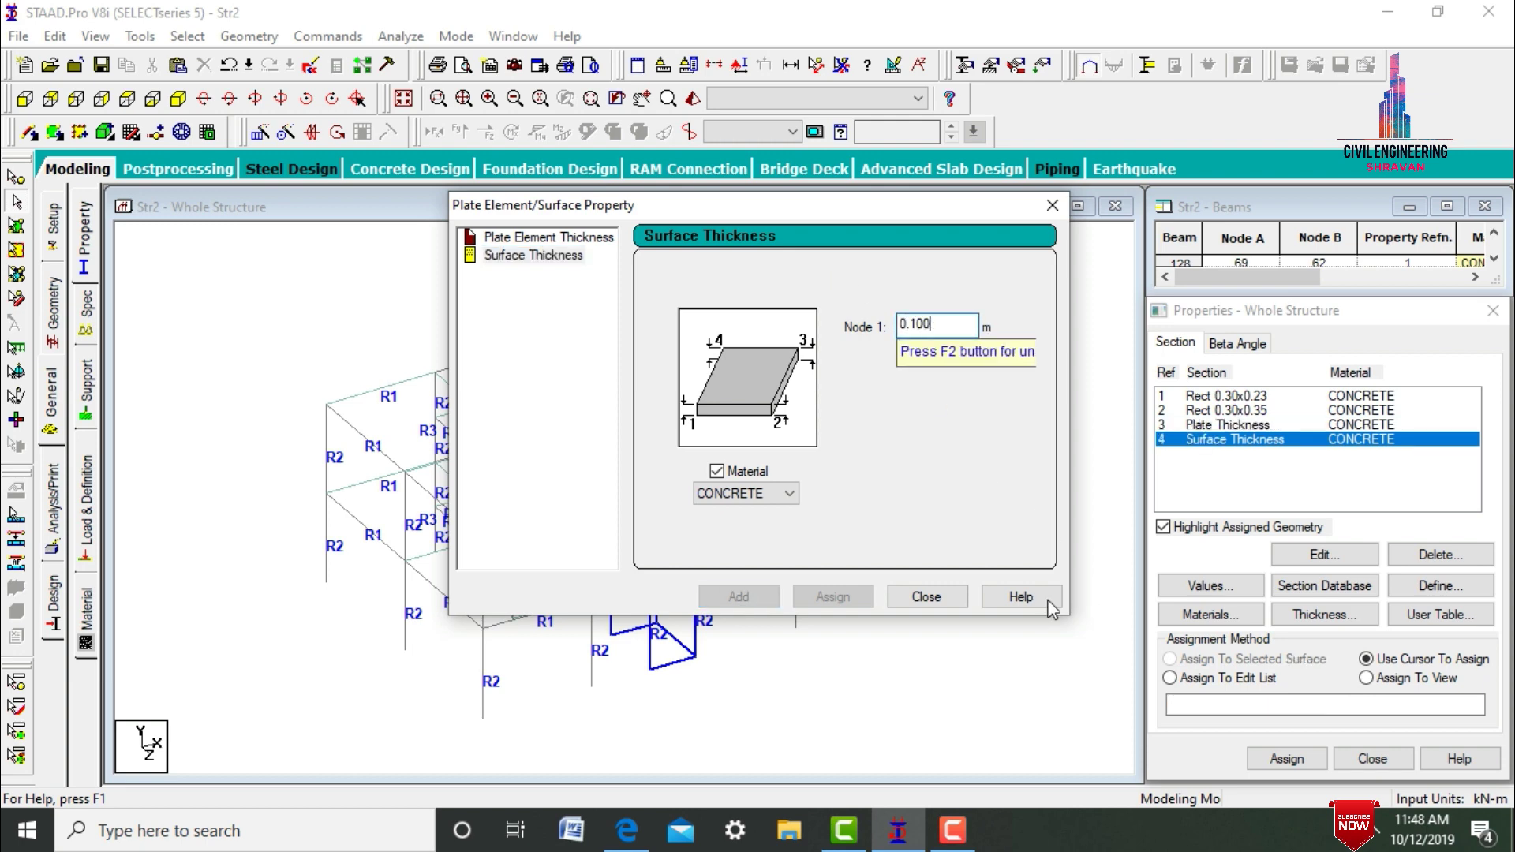
click(922, 598)
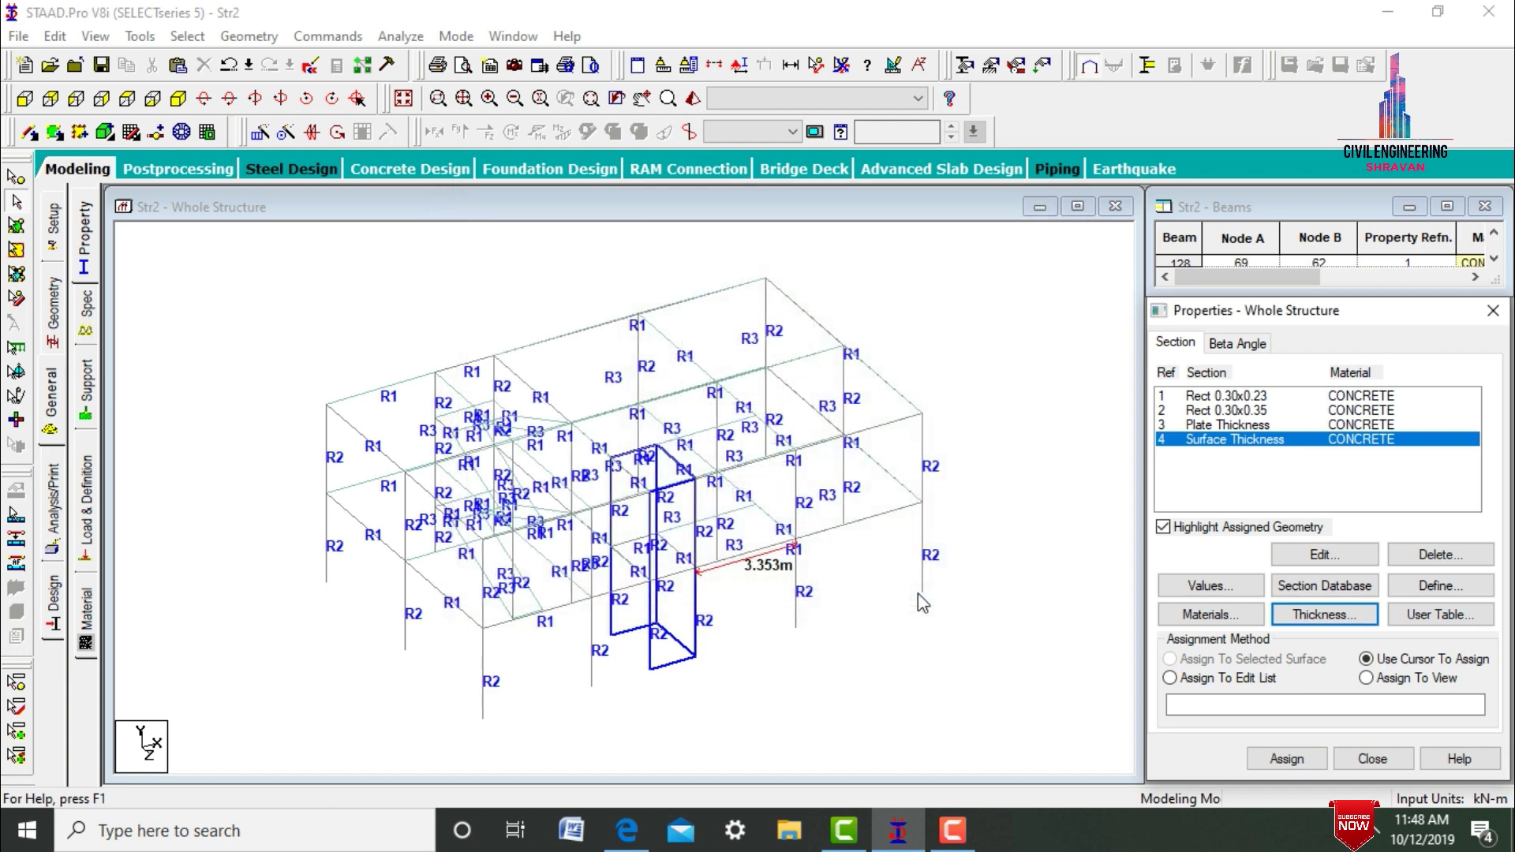
Assign the surface thickness property to all shaft wall surfaces in the view
click(1399, 679)
click(1272, 762)
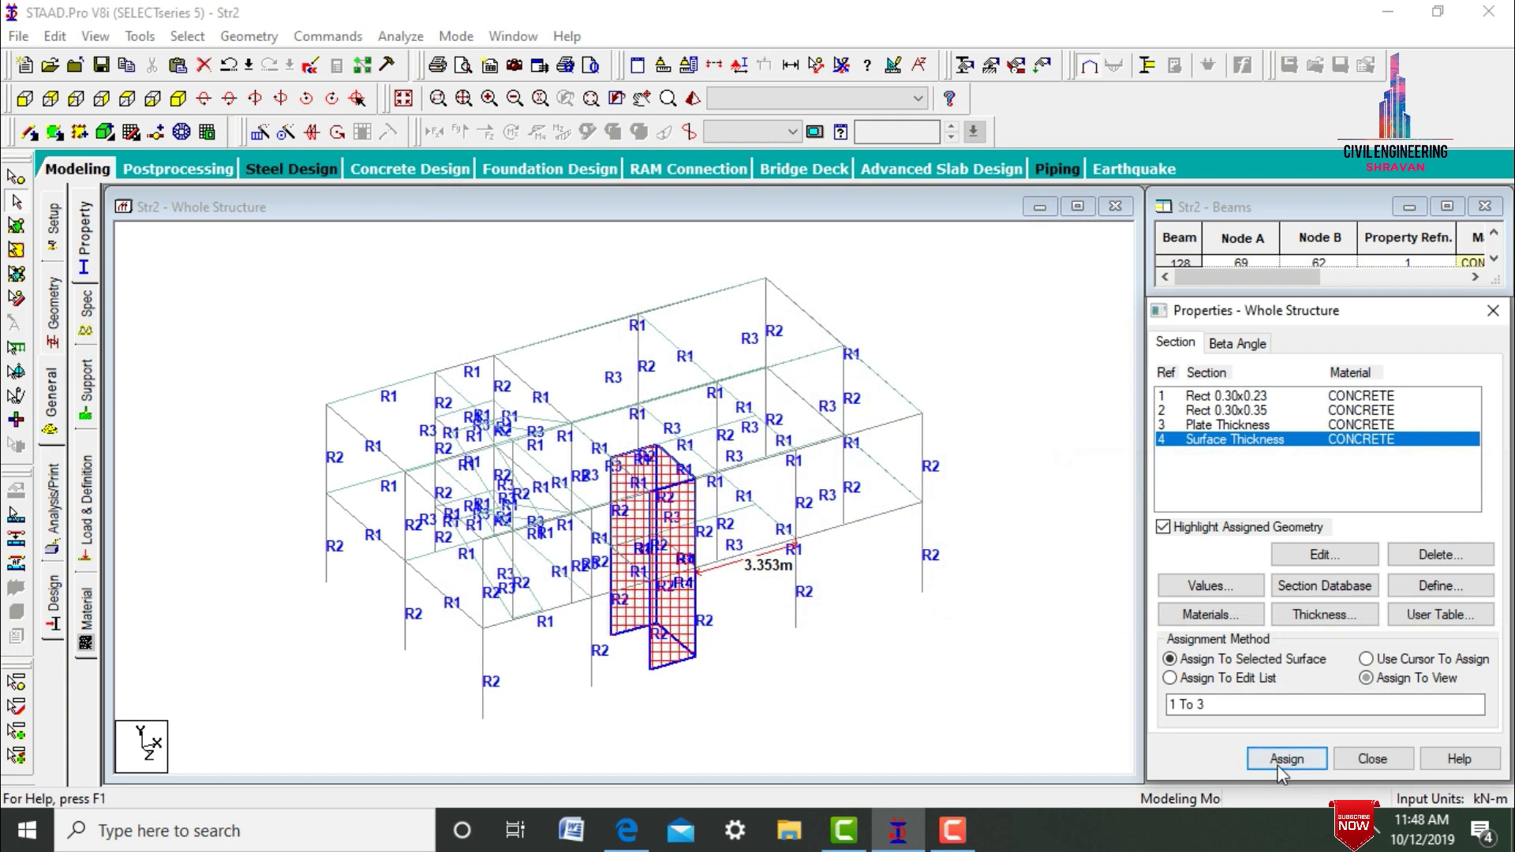
click(992, 458)
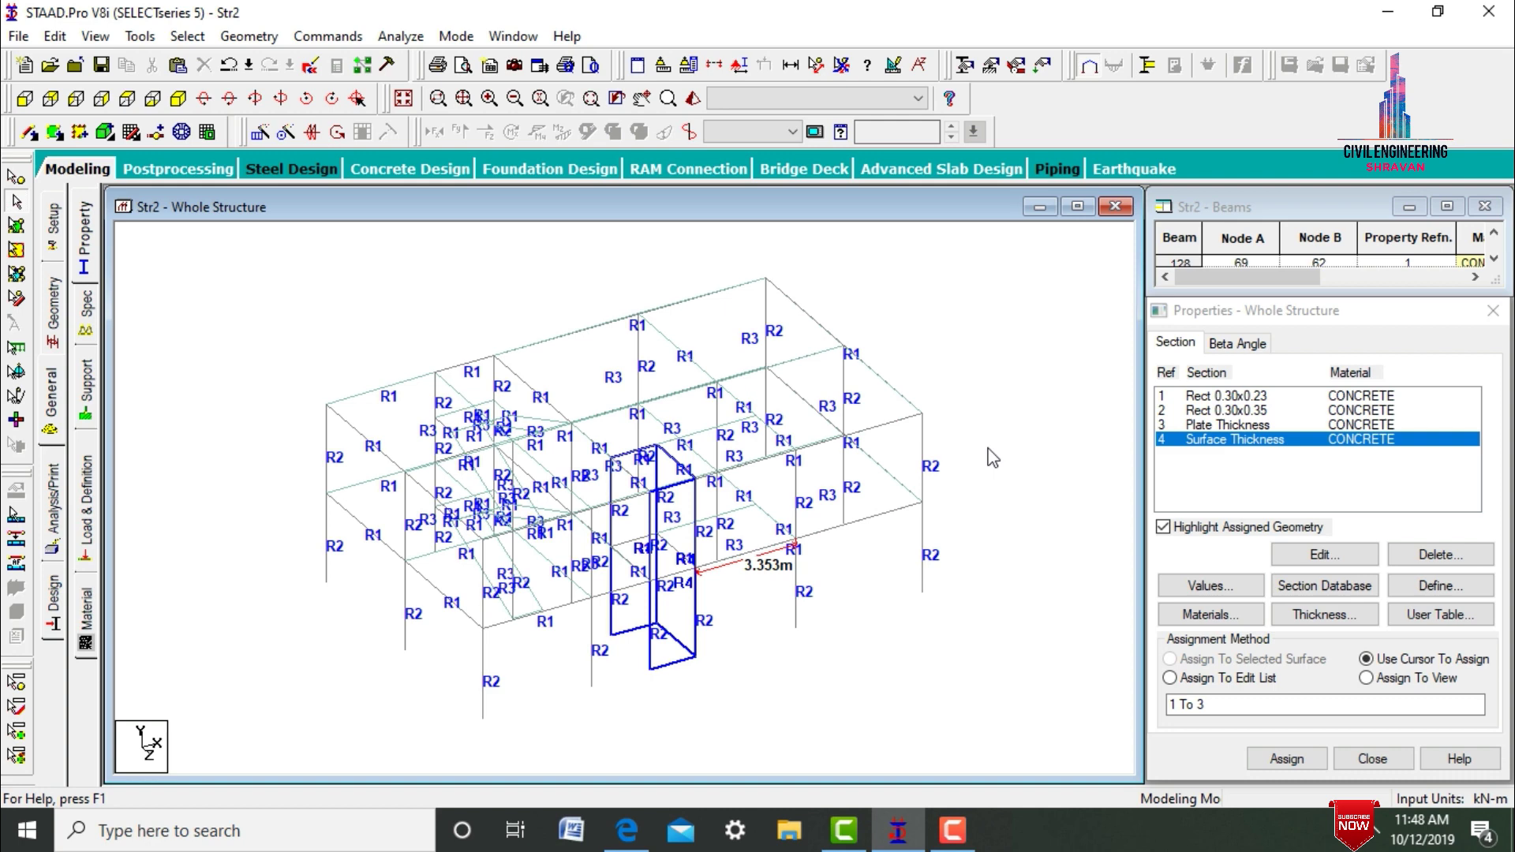
Examine the assigned beams, columns, slabs and shaft walls in the 3D rendered view, then close it
click(83, 172)
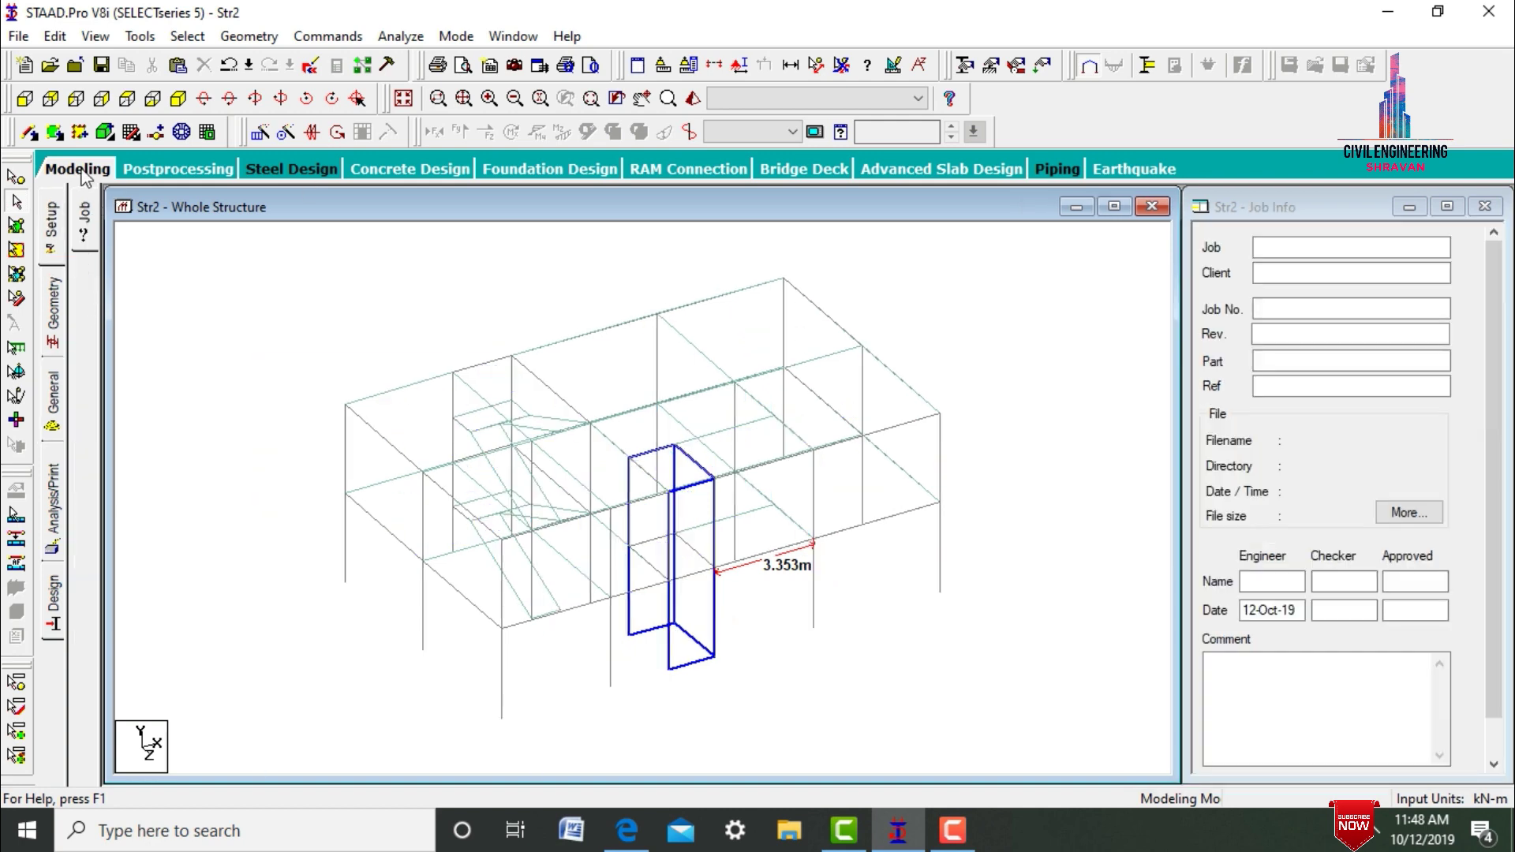
click(692, 99)
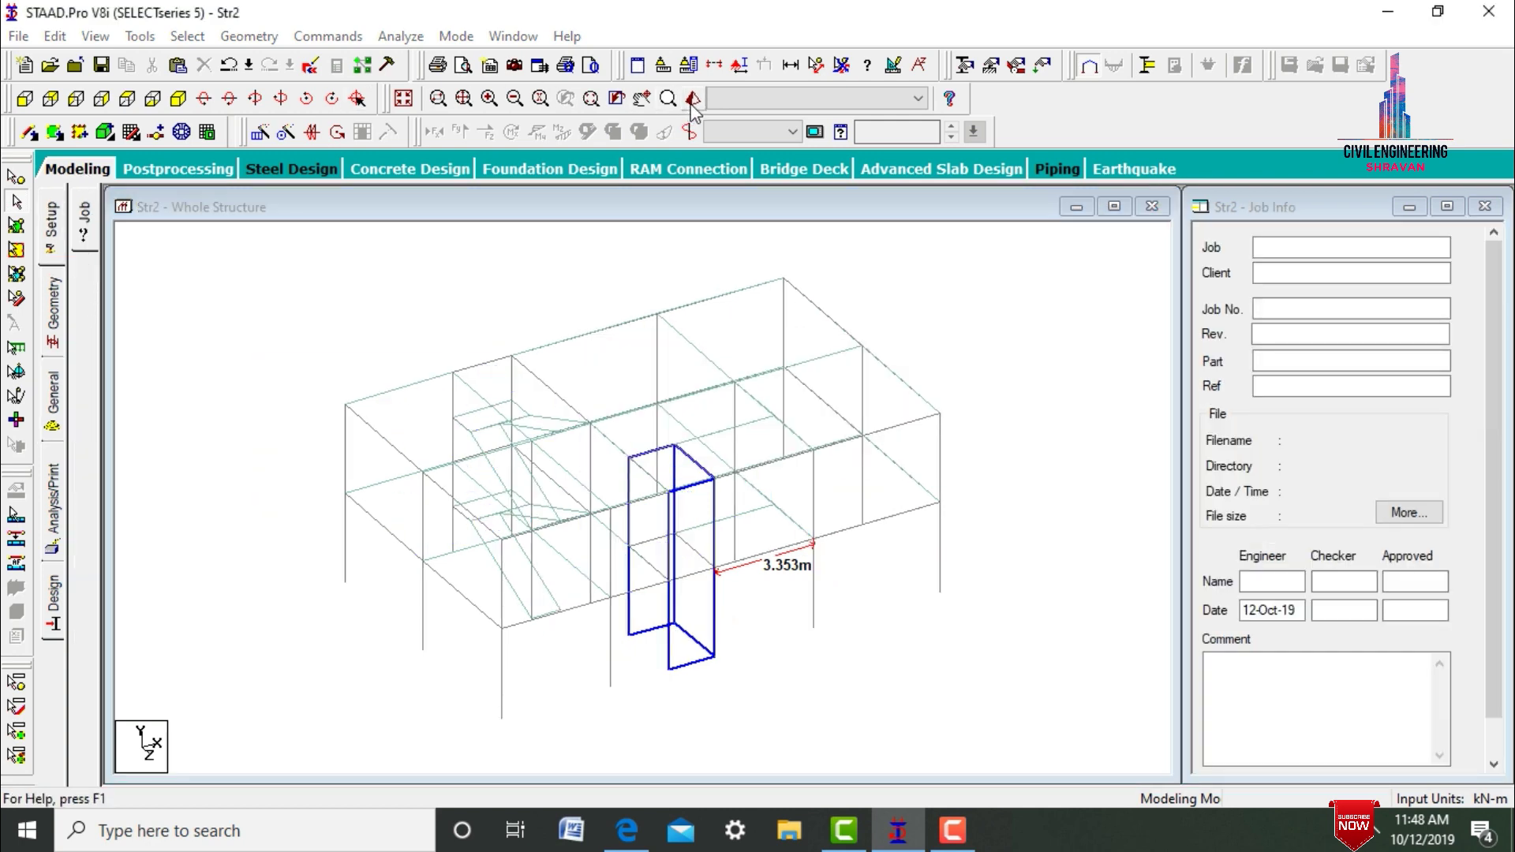
click(1360, 293)
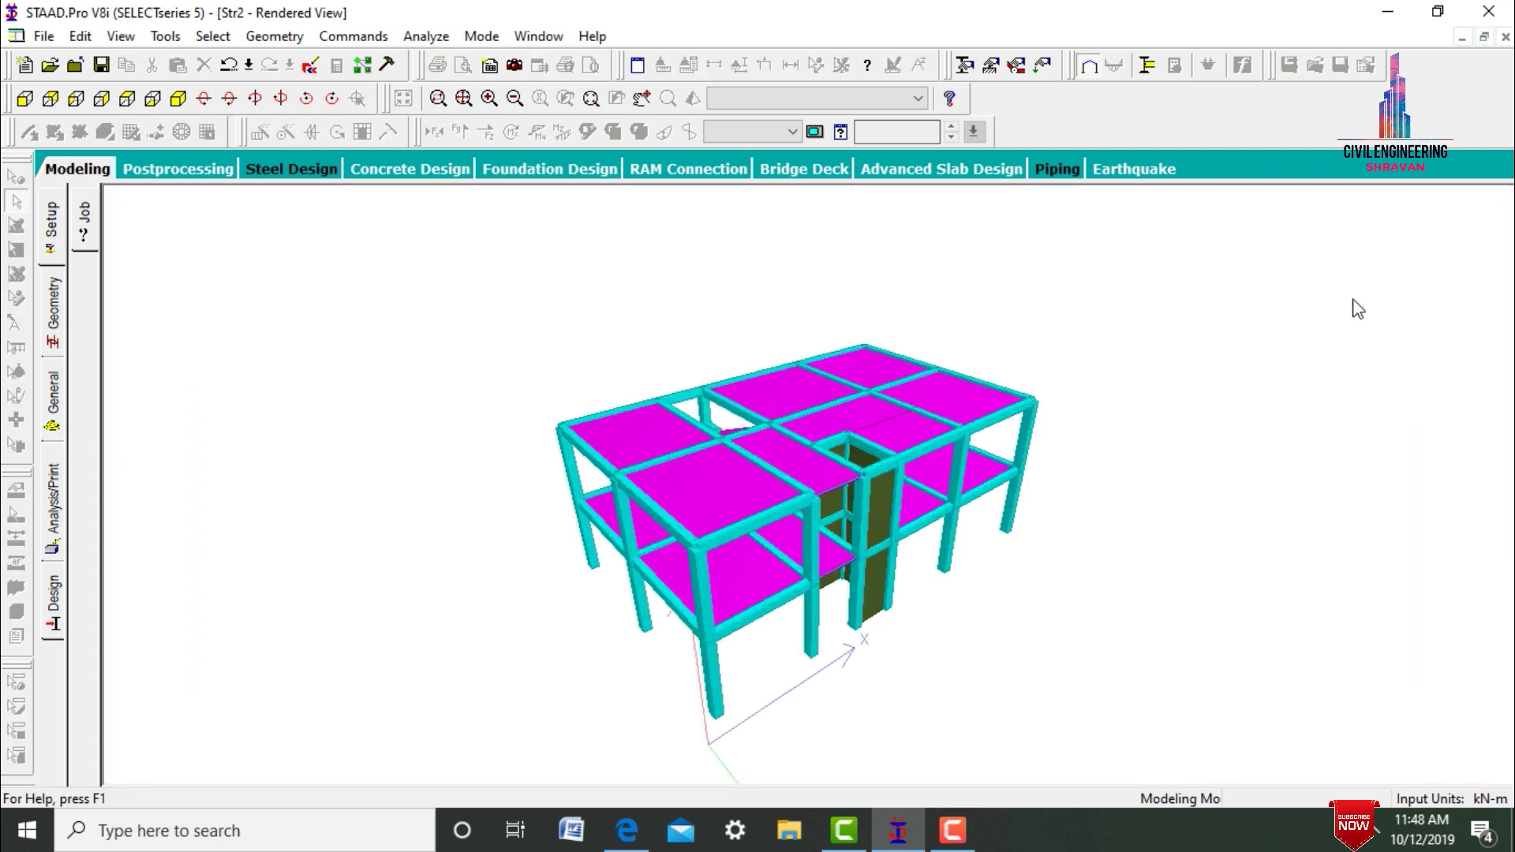
drag(910, 502, 814, 647)
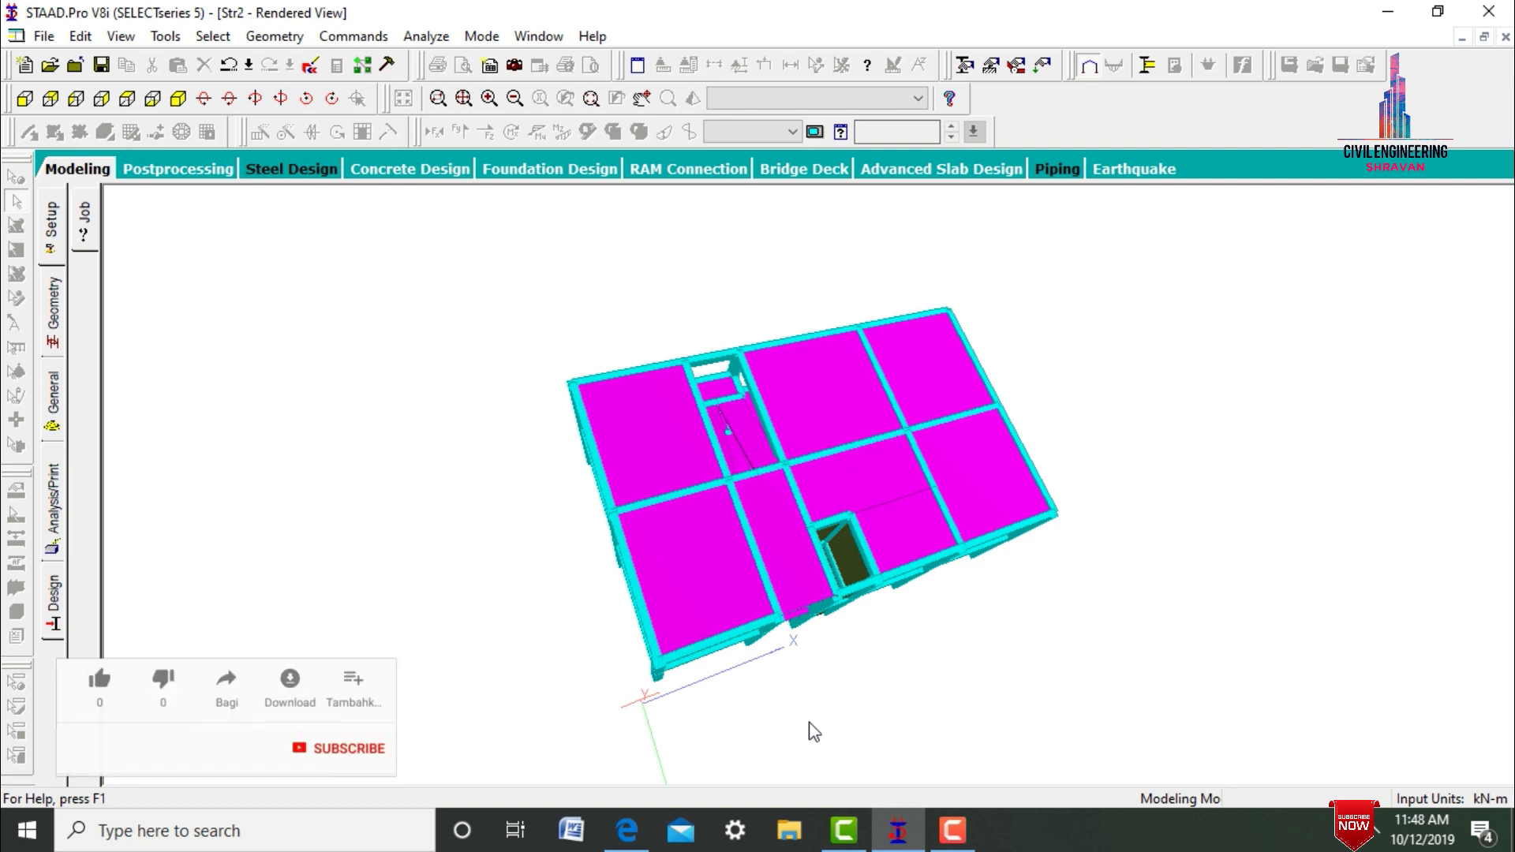
drag(808, 722, 619, 439)
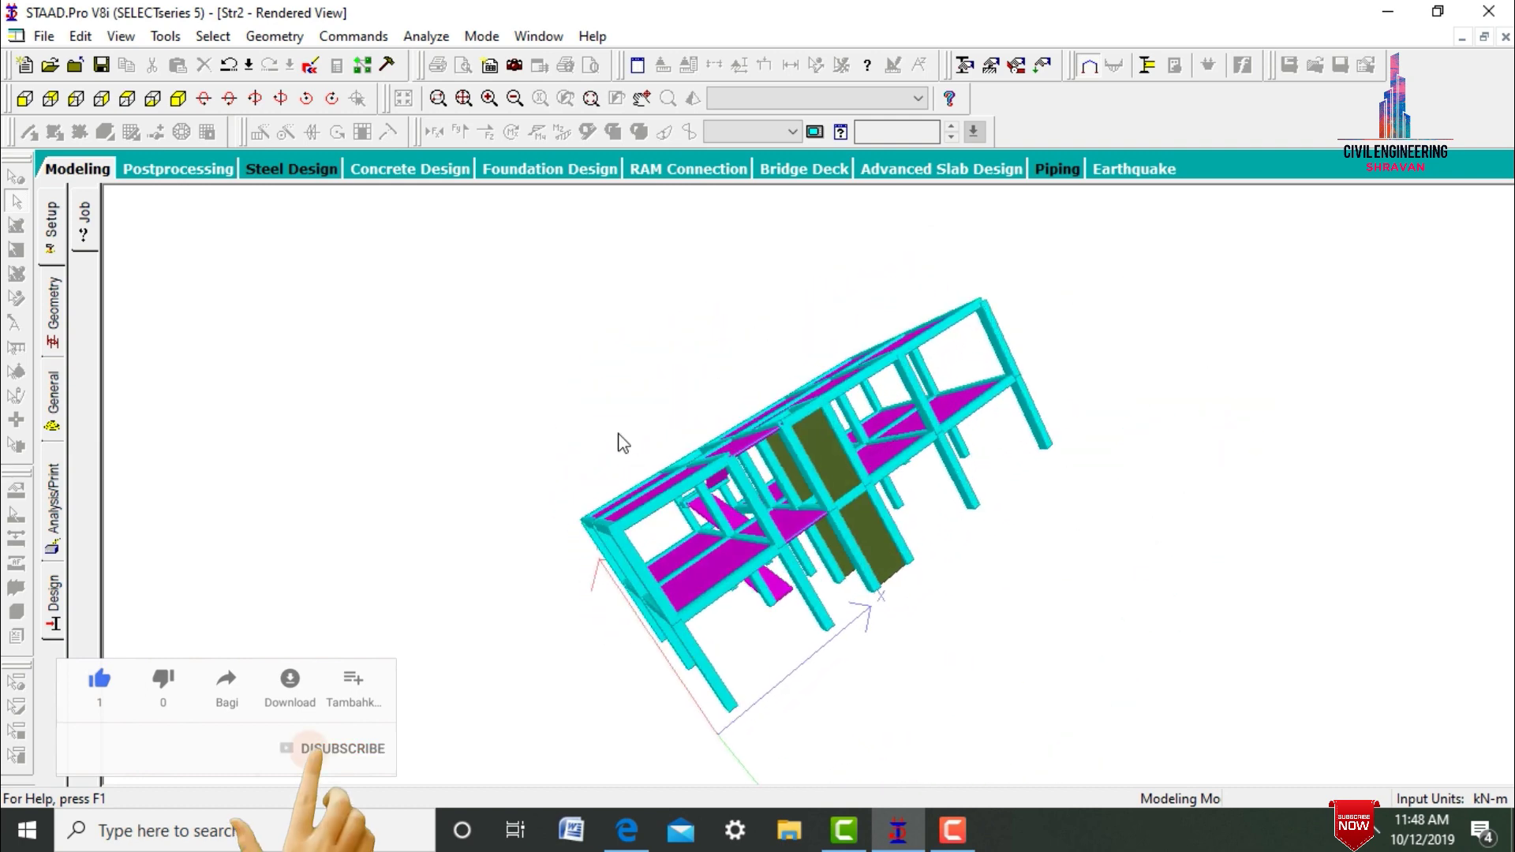
key(ctrl+F4)
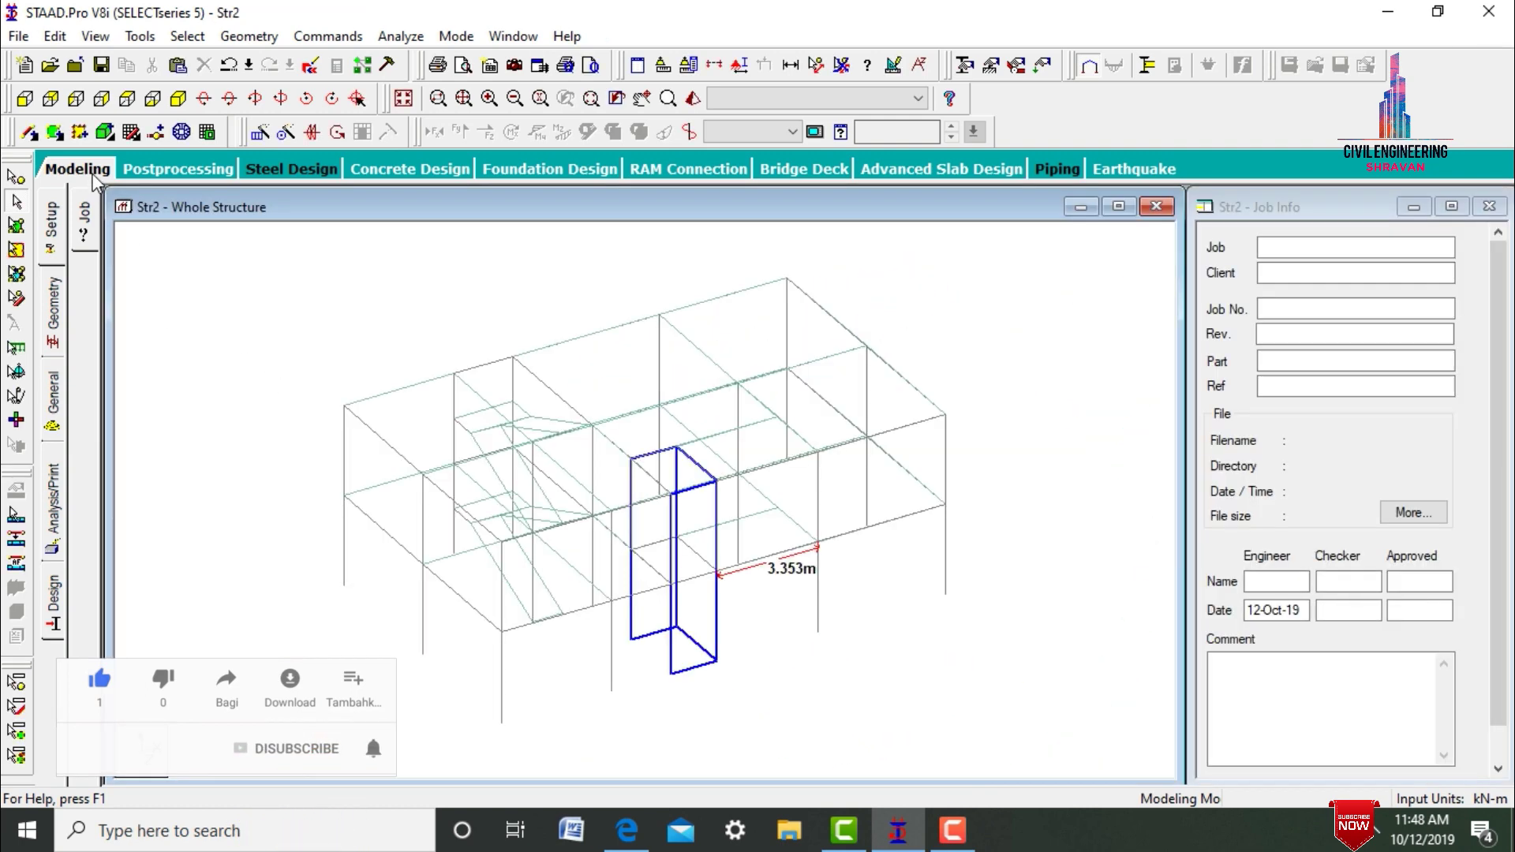
Create a fixed support definition for the structure
click(51, 410)
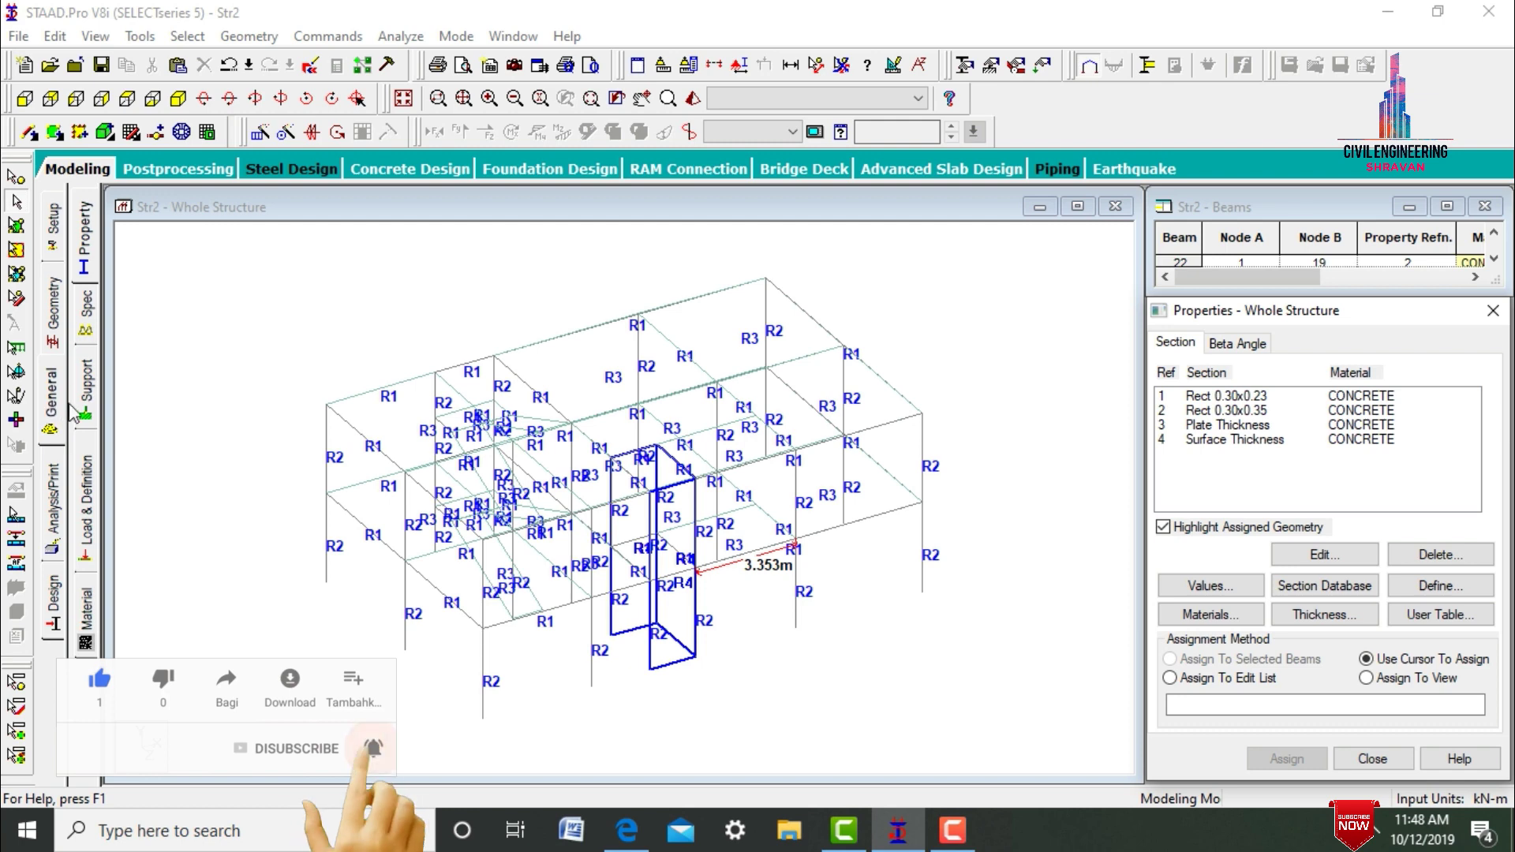
click(87, 402)
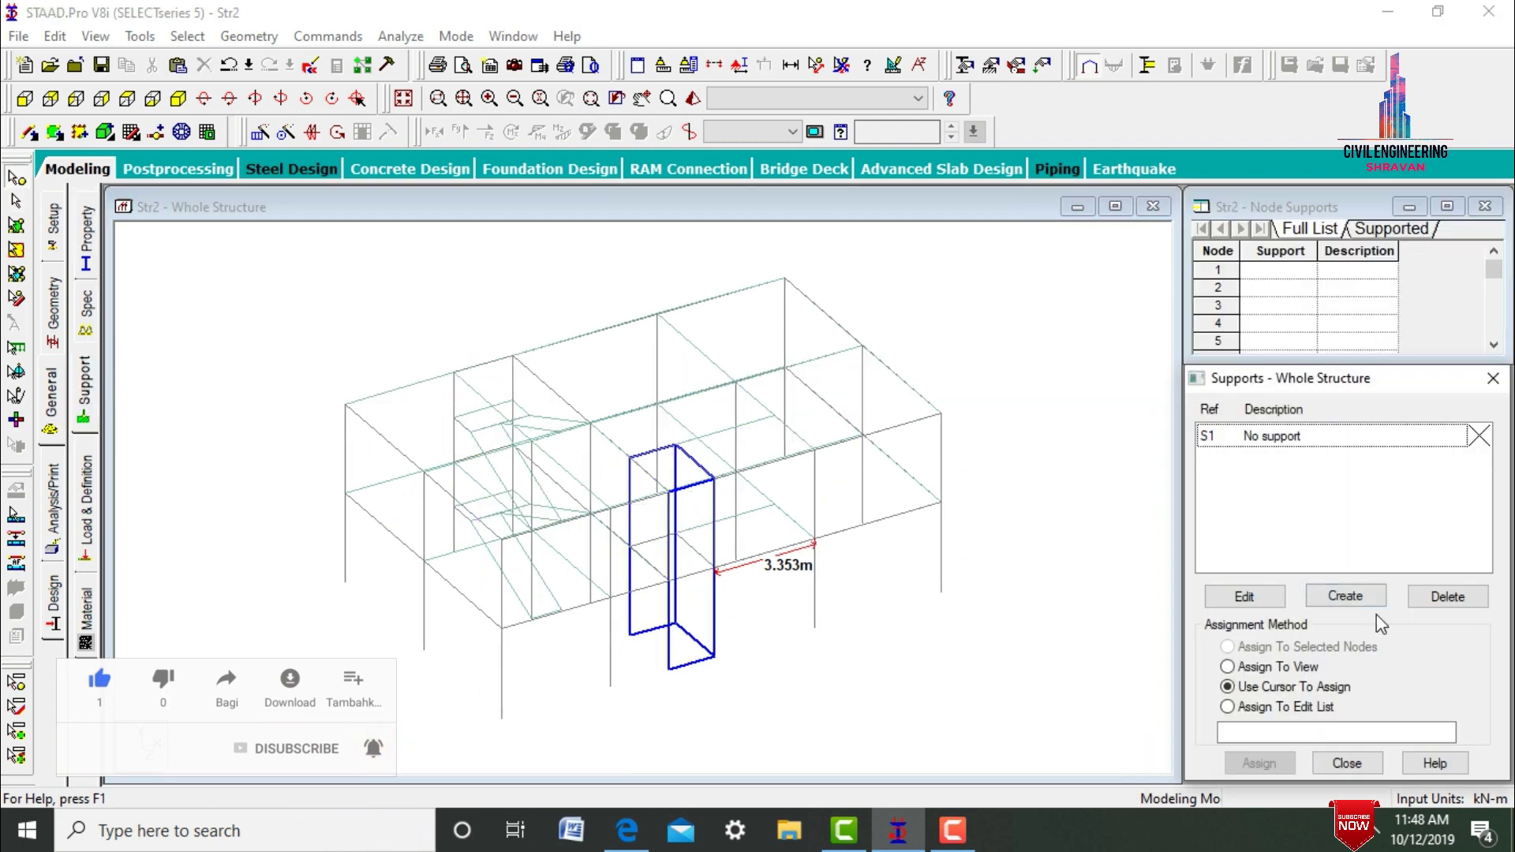
click(1346, 597)
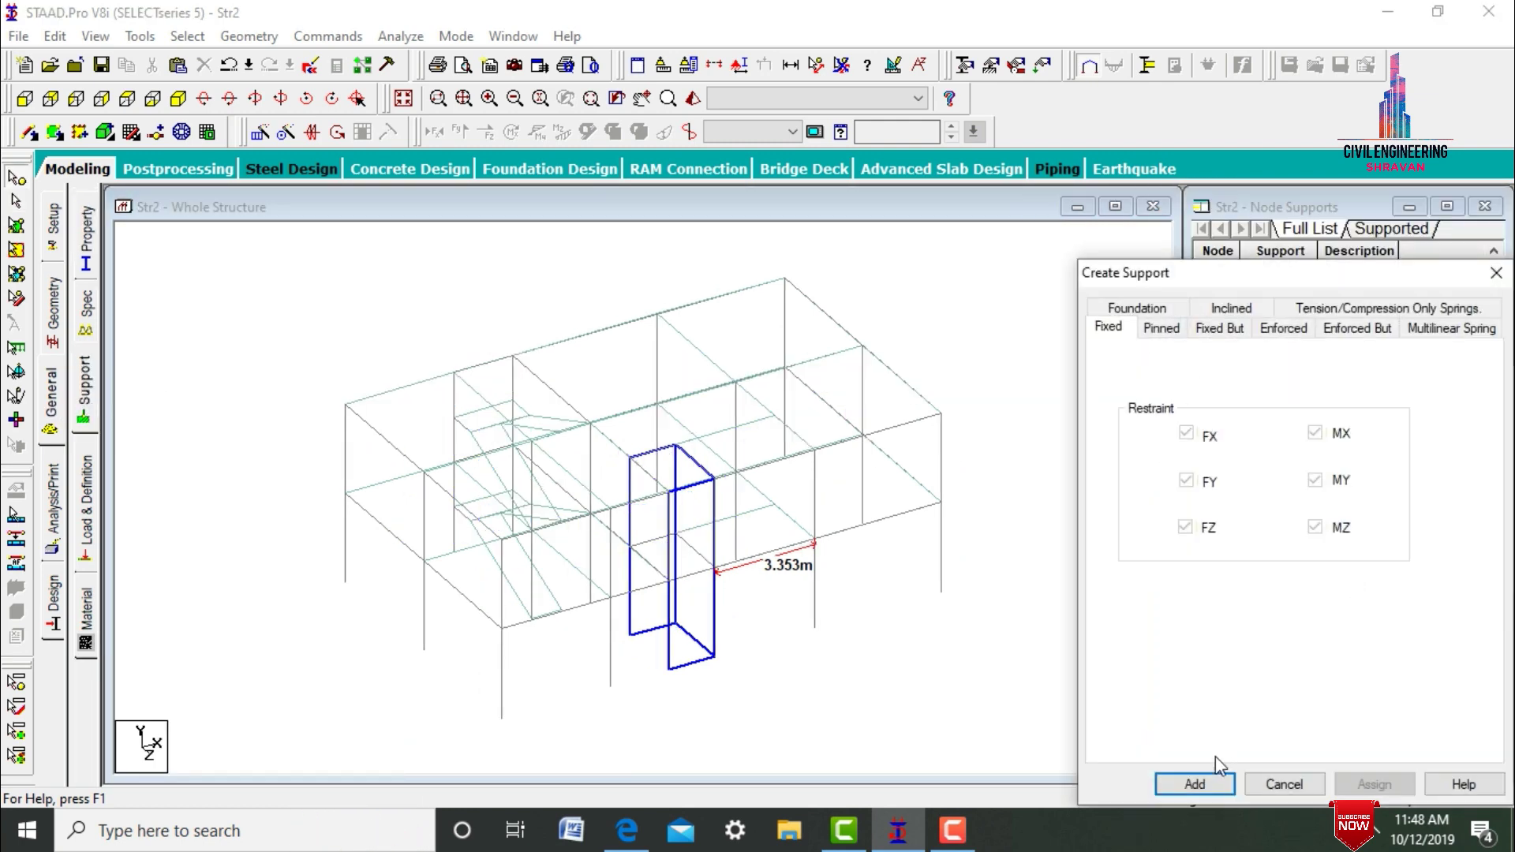
click(1211, 783)
Assign the fixed support to all base nodes of the structure, selecting them in an elevation view
click(1275, 460)
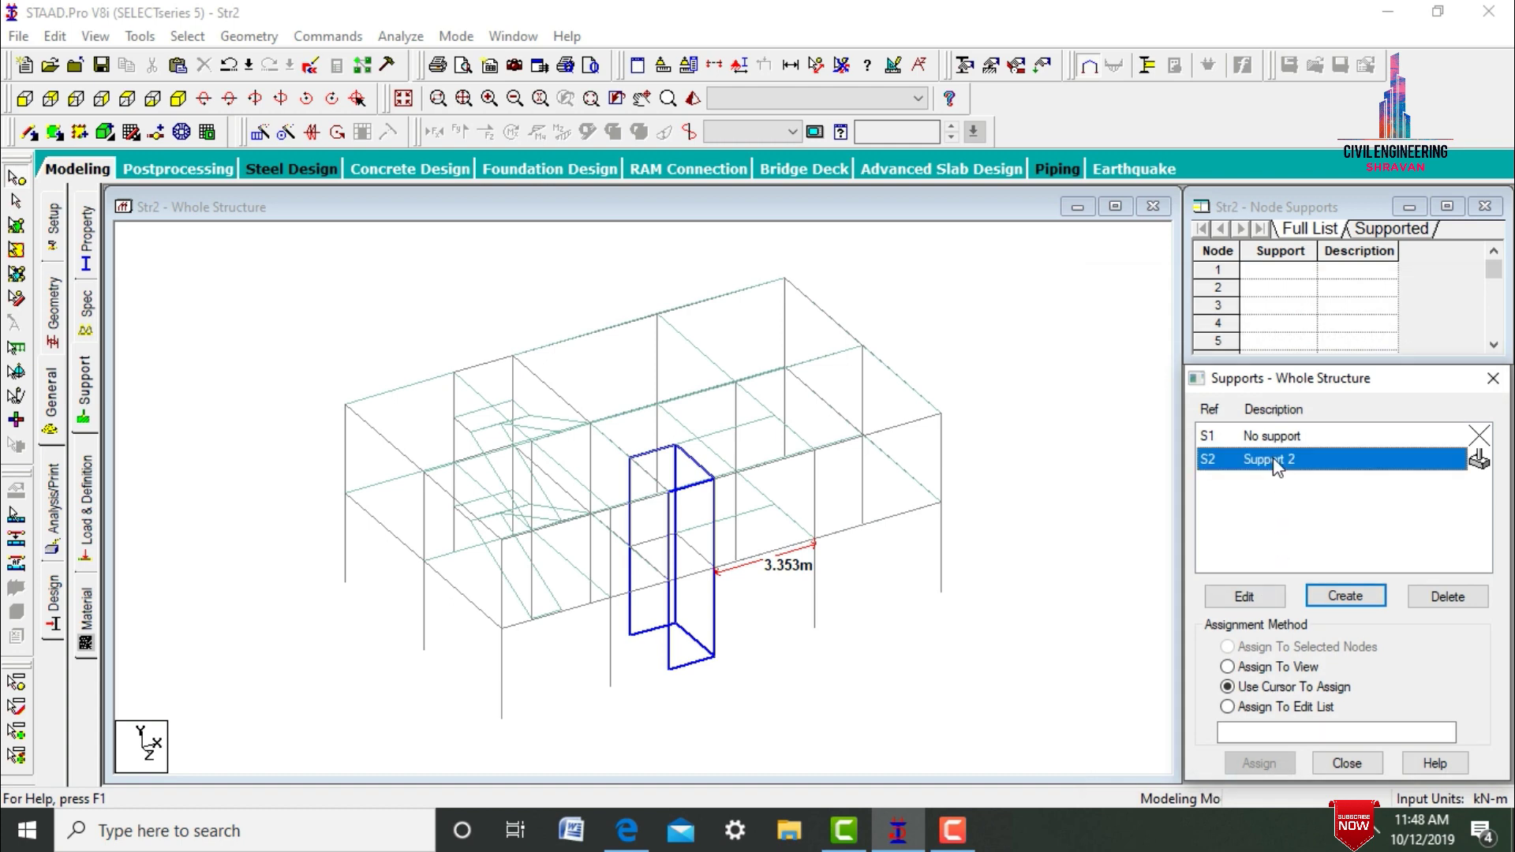
click(25, 98)
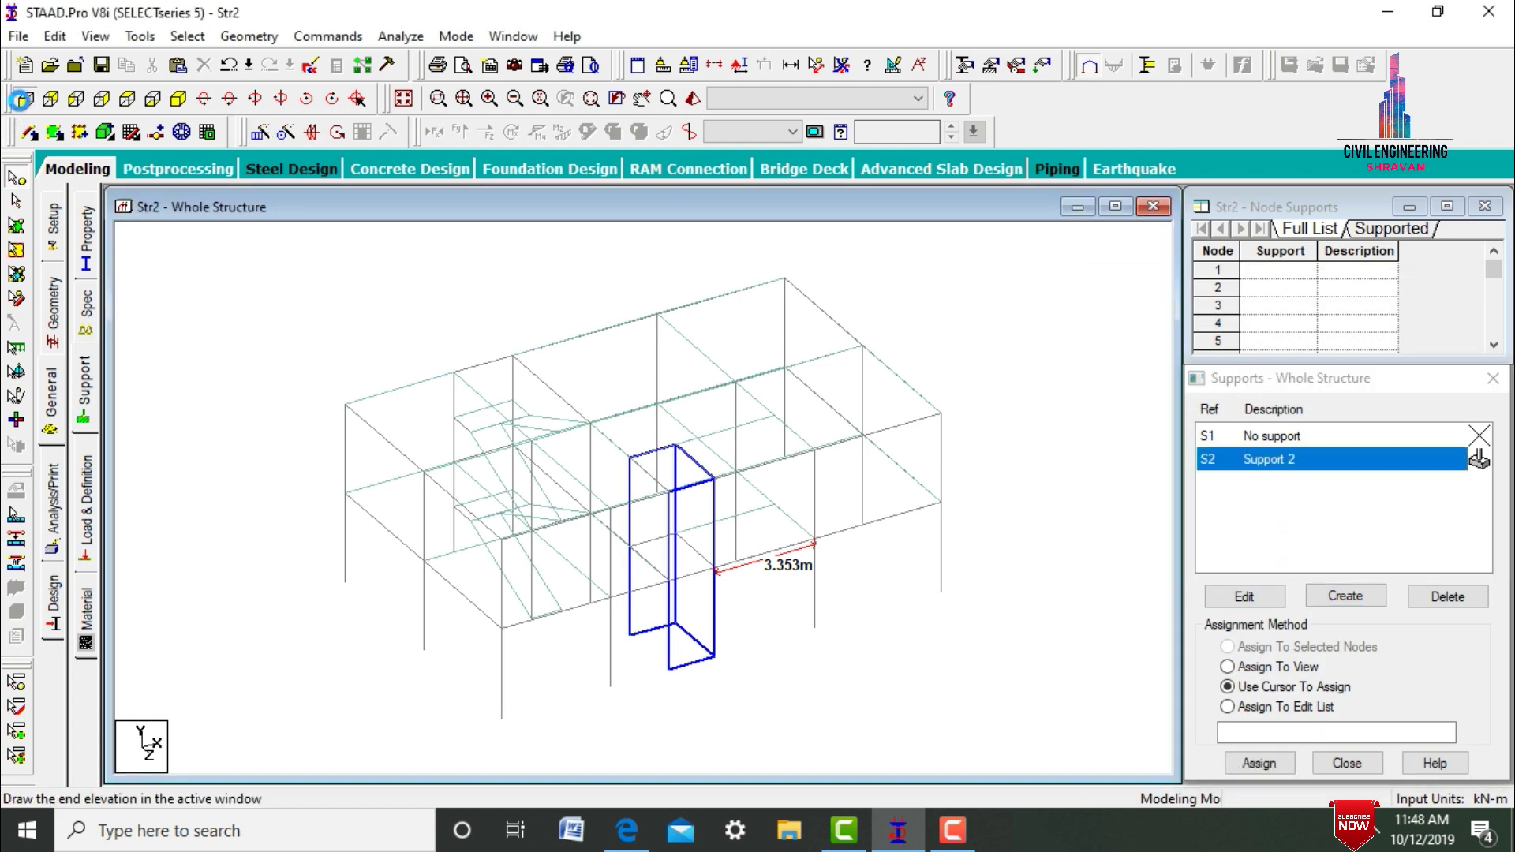
drag(195, 663, 1173, 710)
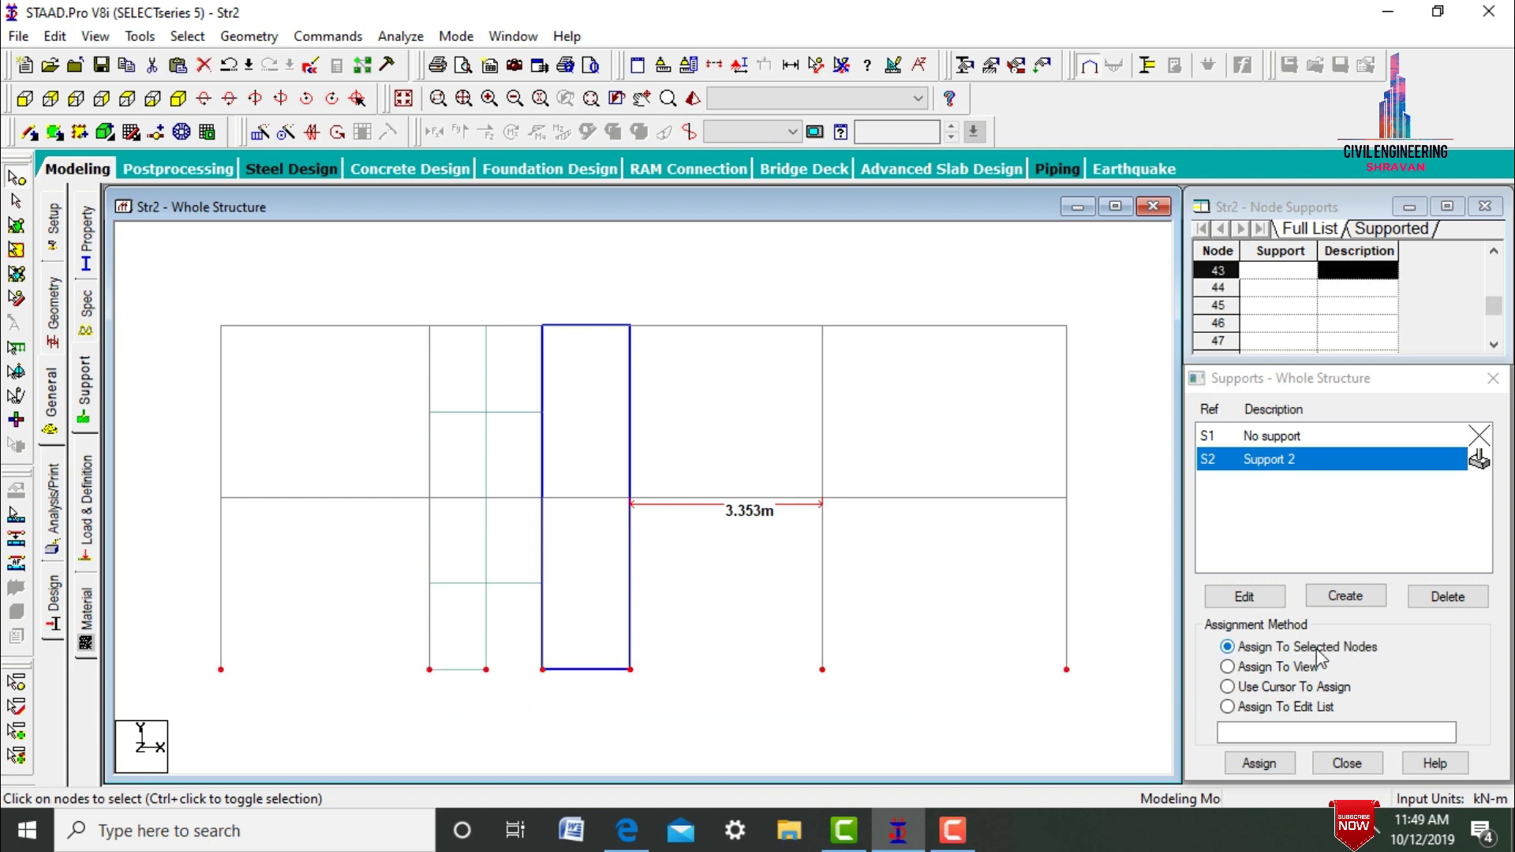
click(1259, 763)
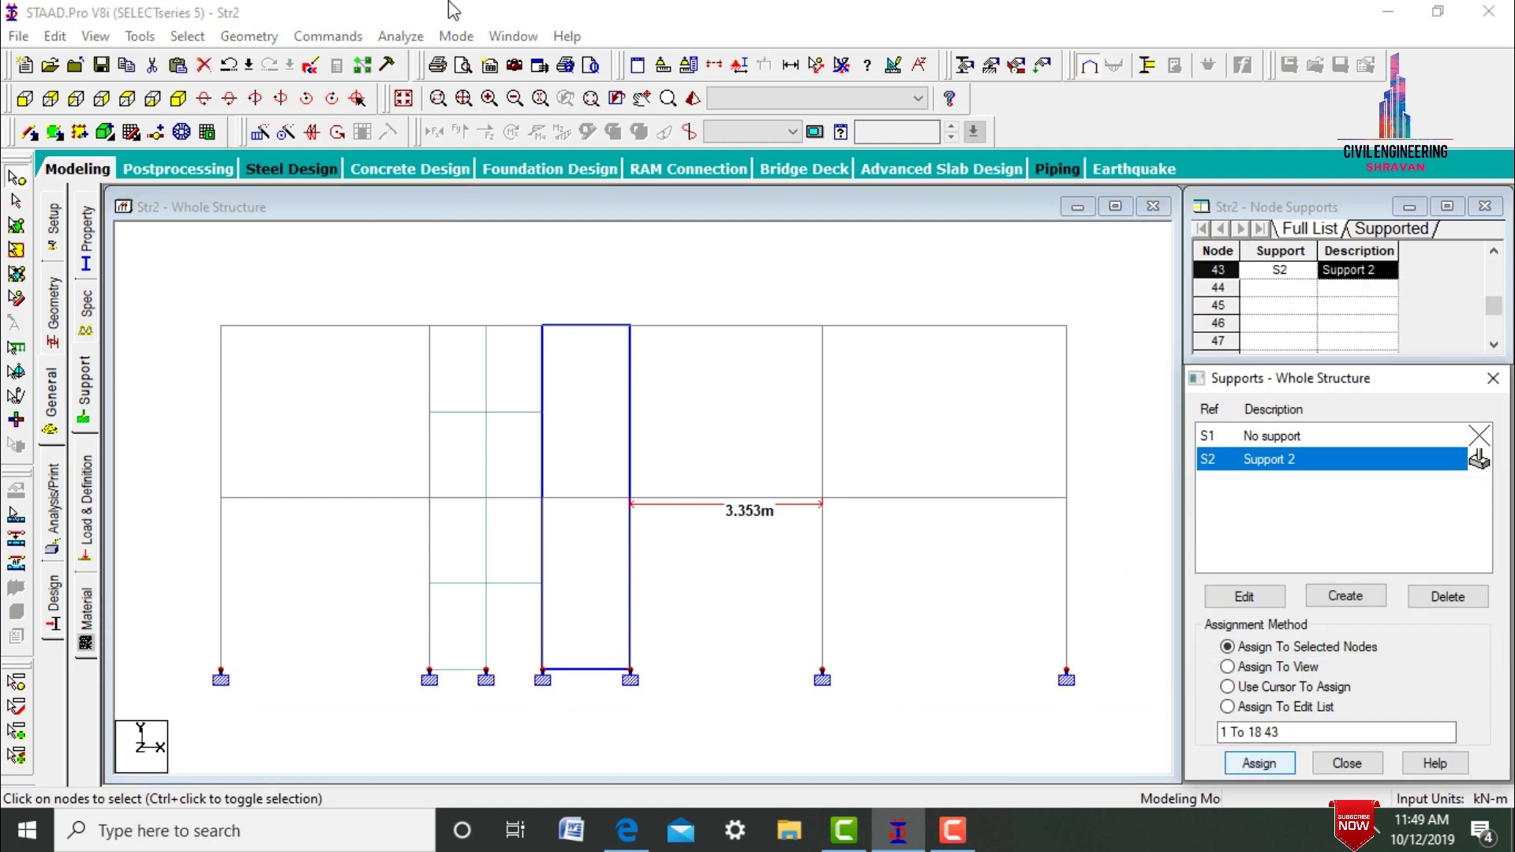
Return to the isometric view and inspect the rendered building, including its staircase and shaft walls, from several sides
click(178, 99)
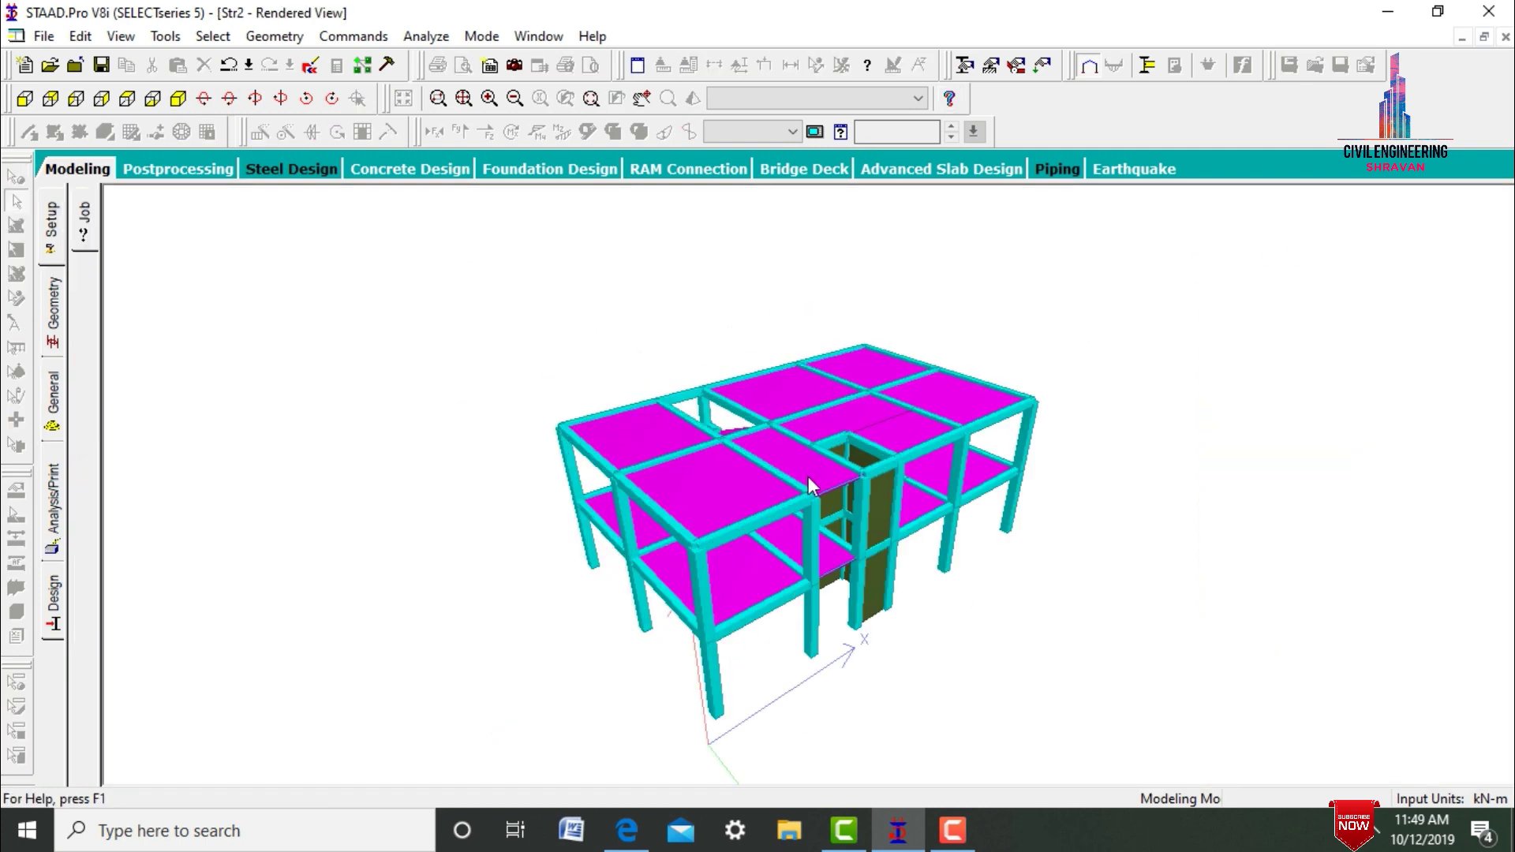
drag(809, 477, 624, 499)
drag(1012, 573, 1075, 541)
drag(590, 528, 1169, 414)
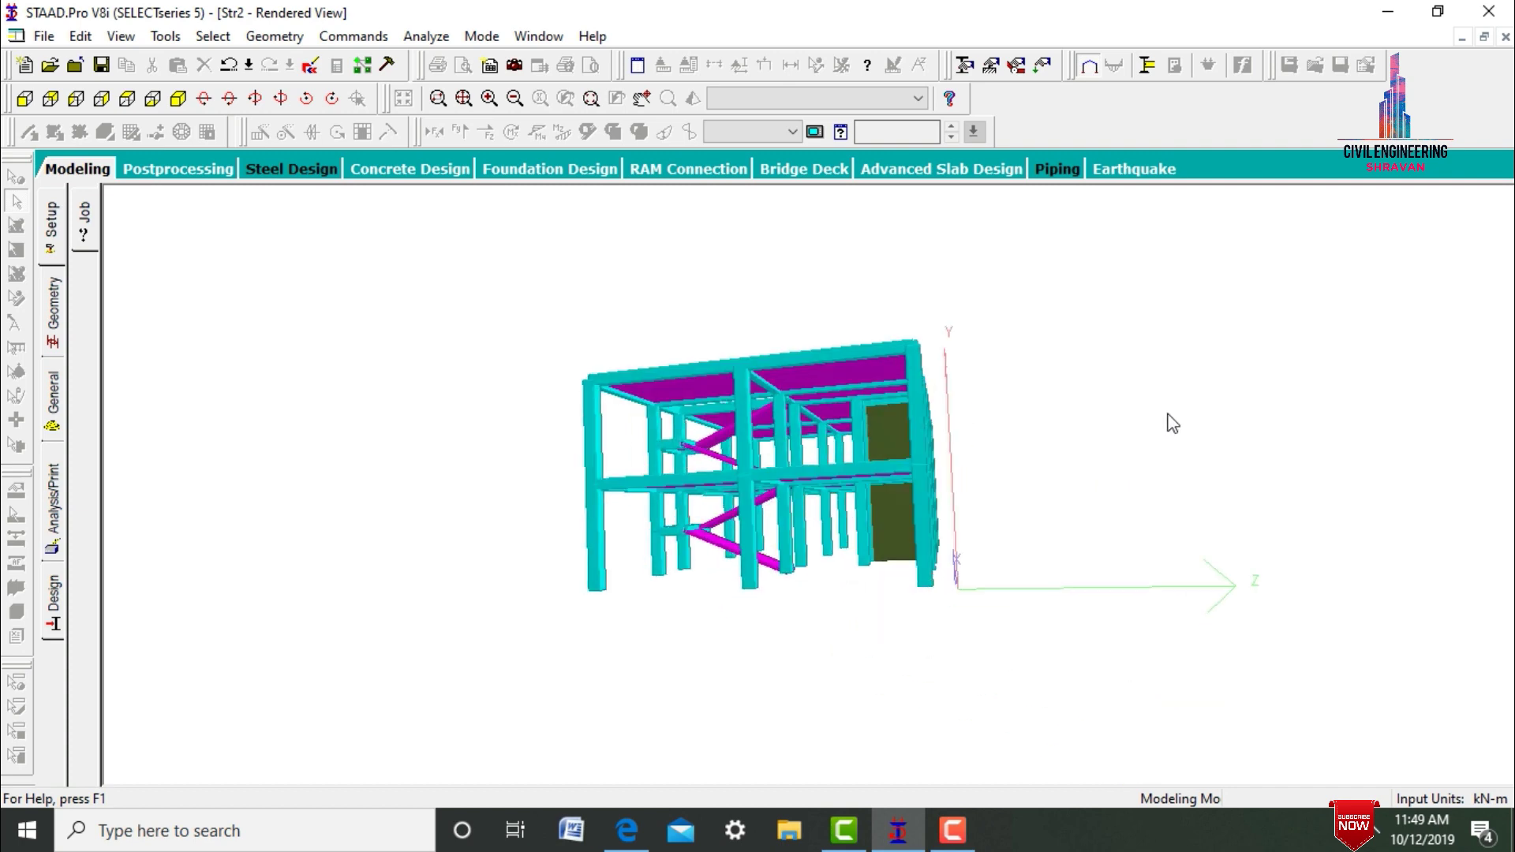
drag(582, 426, 995, 535)
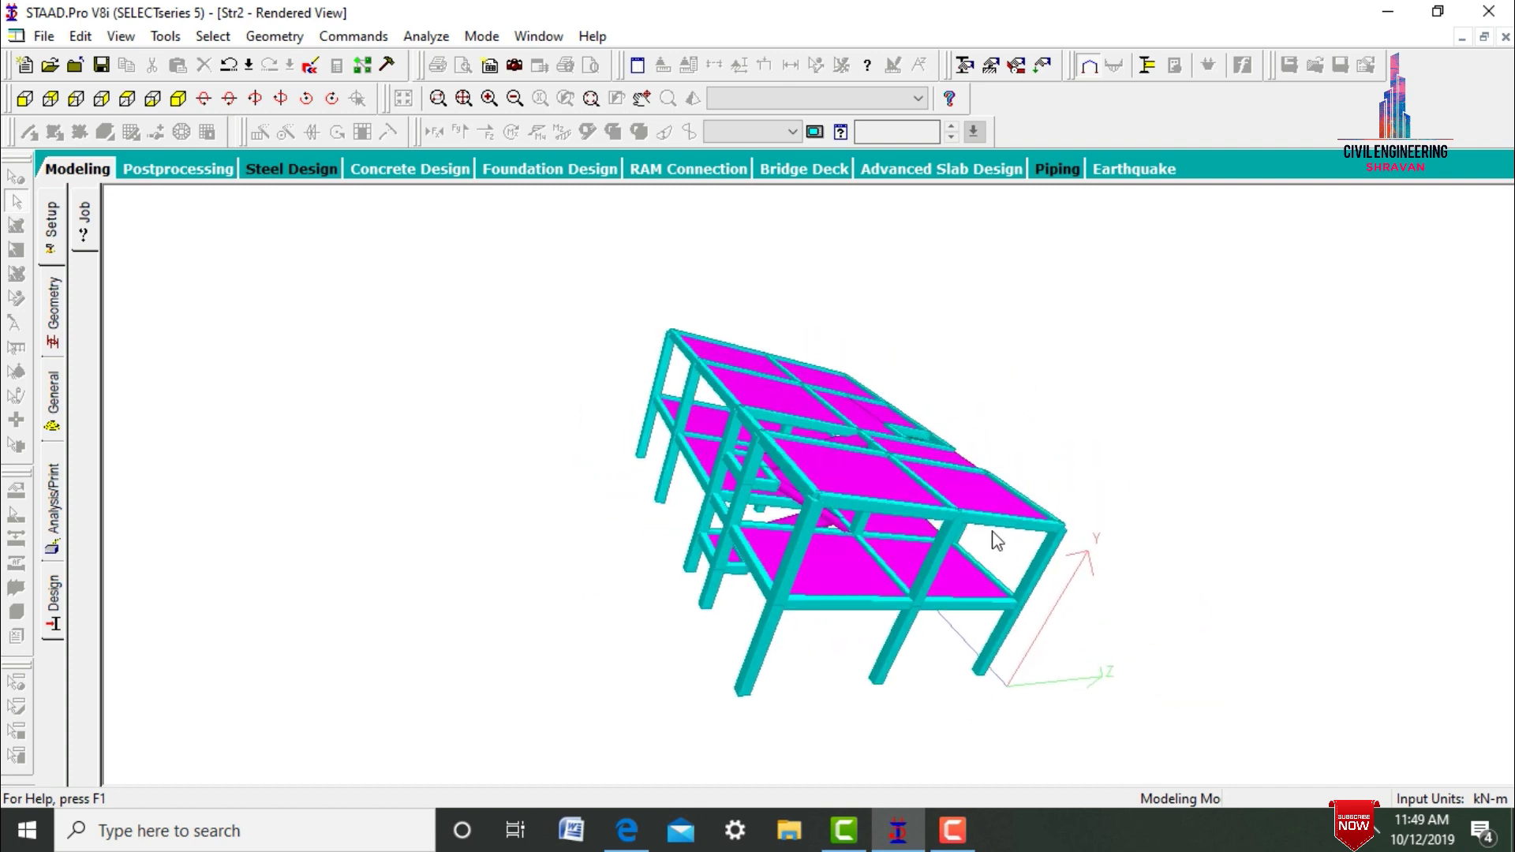